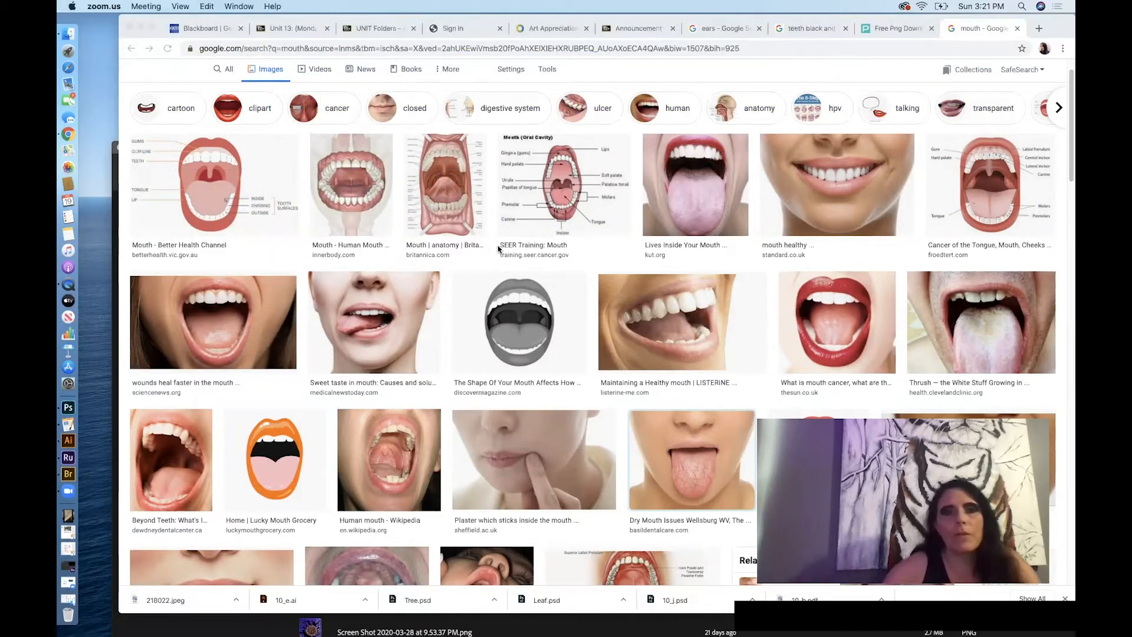
Copy the open-mouth photo from the sciencenews.org result and switch to a maximized Photoshop window
right_click(232, 314)
left_click(286, 407)
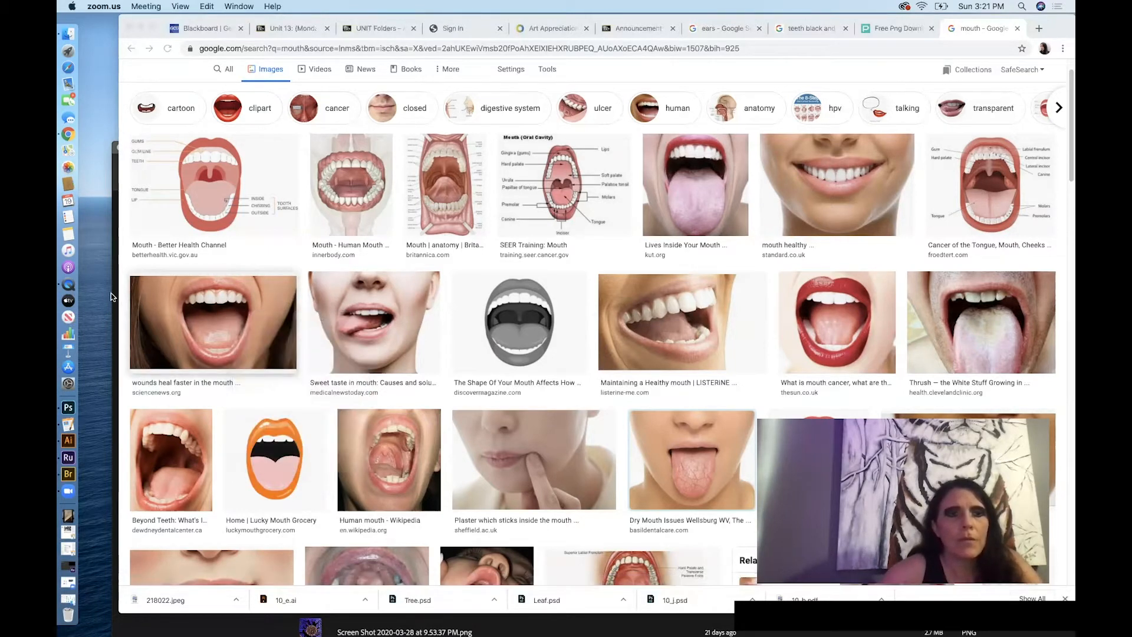
left_click(133, 405)
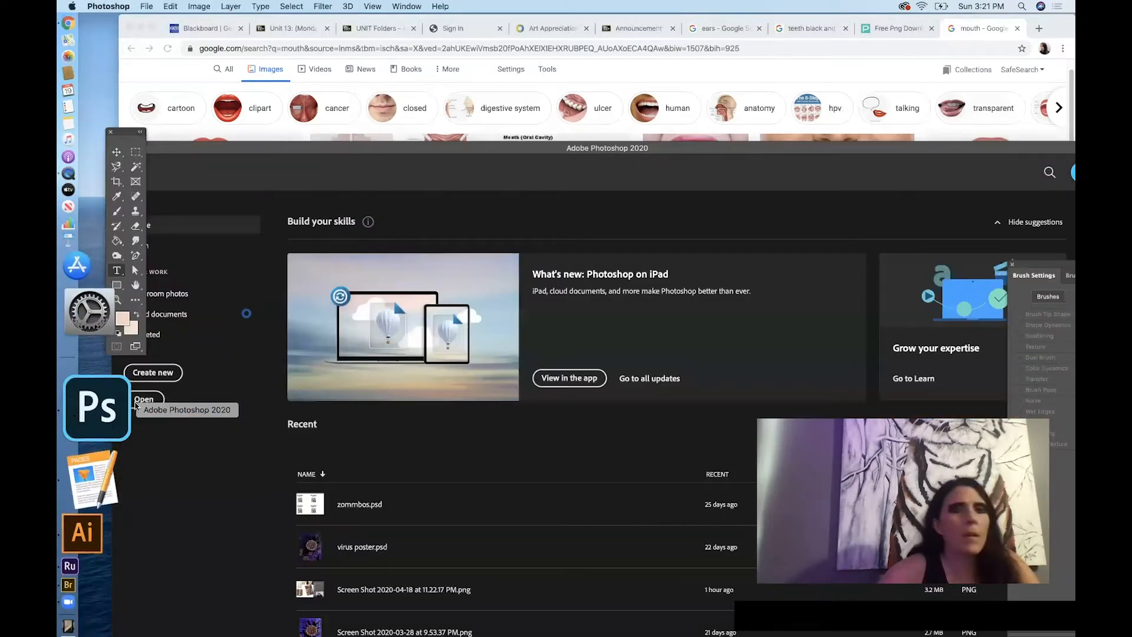
left_click_drag(445, 157, 406, 127)
double_click(406, 127)
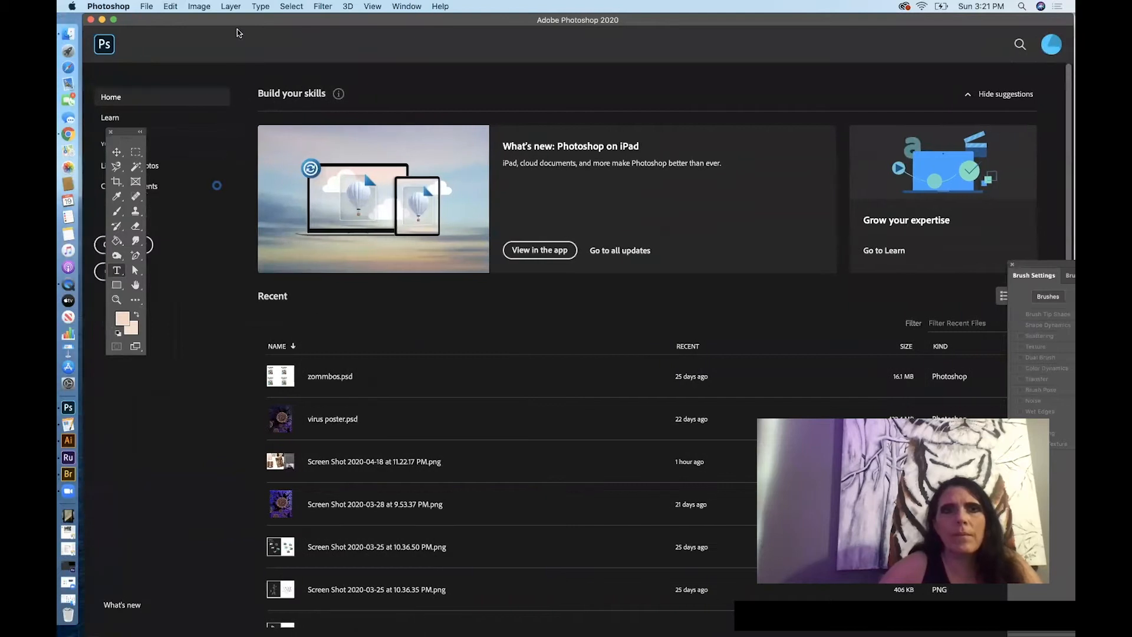
Create a new document from the Letter print preset in landscape orientation, 11 x 8.5 inches at 300 pixels/inch
left_click(147, 7)
left_click(153, 21)
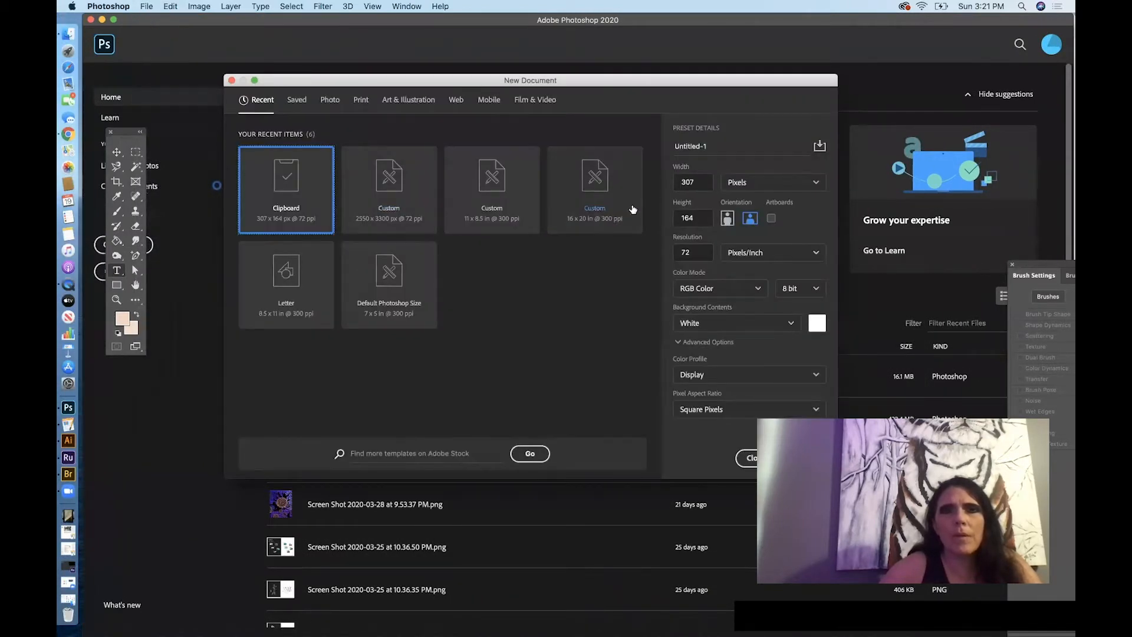
left_click(360, 101)
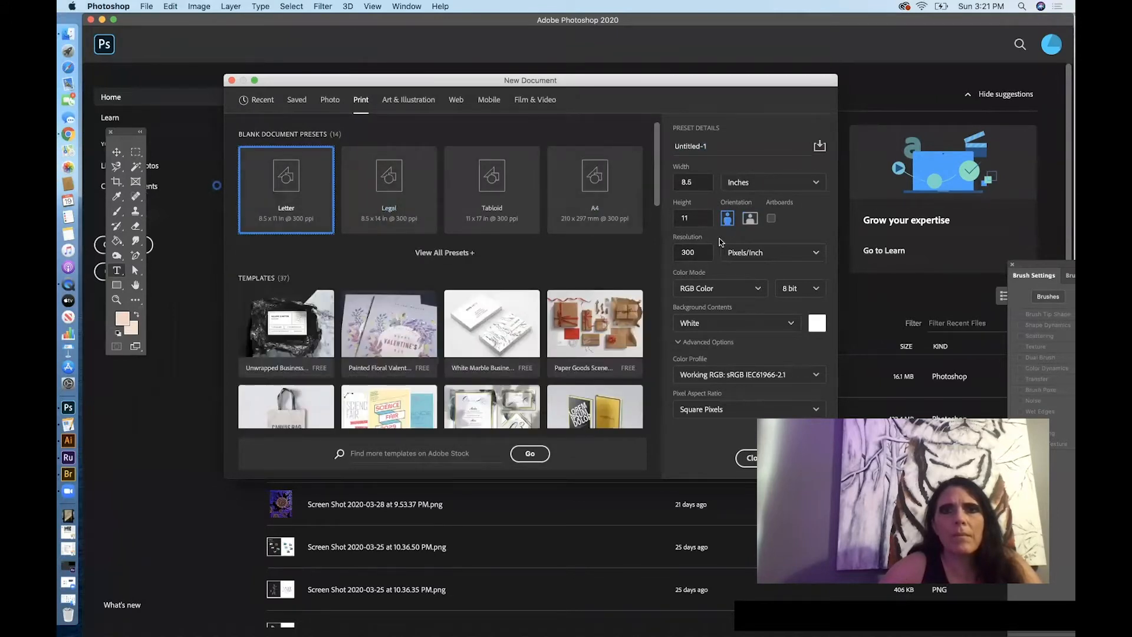
left_click(750, 219)
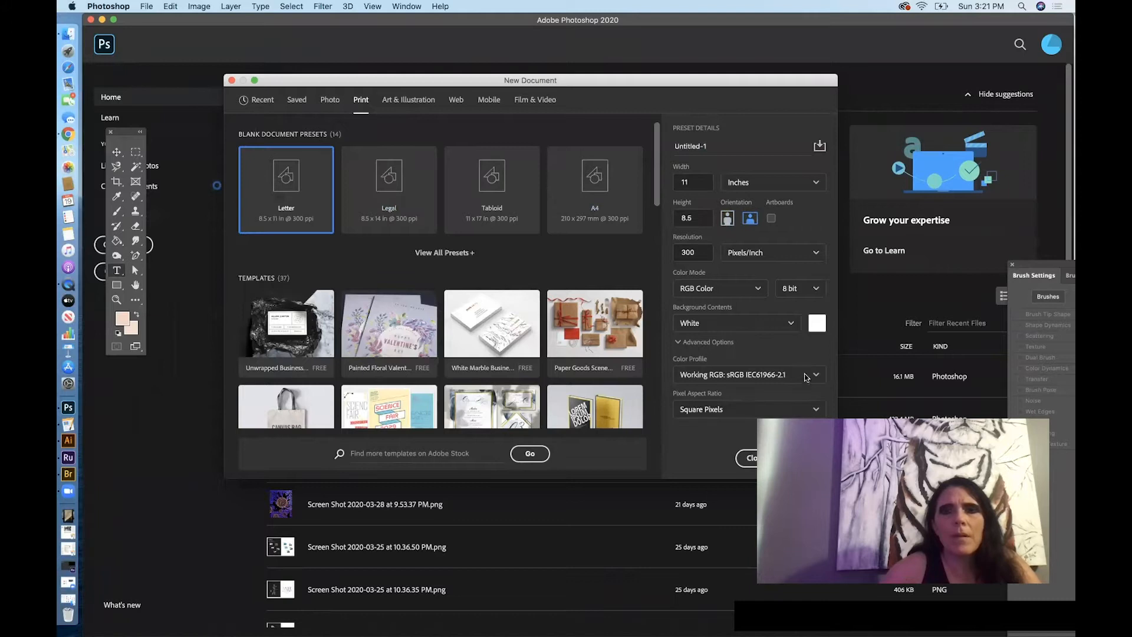
left_click_drag(779, 83, 655, 78)
left_click(682, 454)
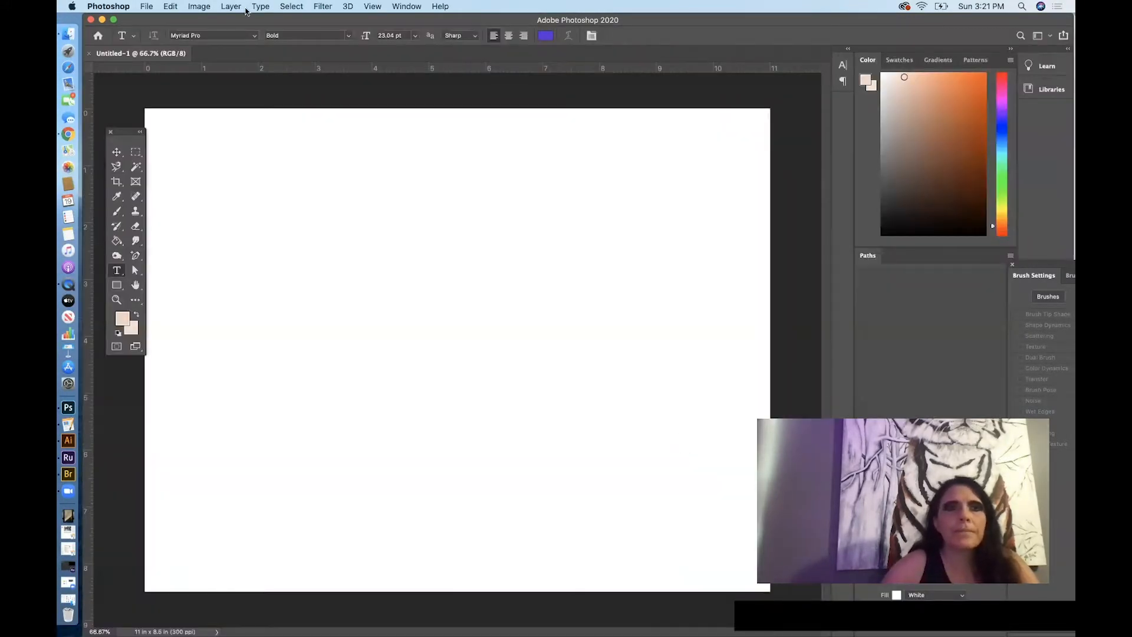
Paste the open-mouth photo, scale it to about 374%, and place it in the canvas's upper-left corner
left_click(171, 6)
left_click(204, 105)
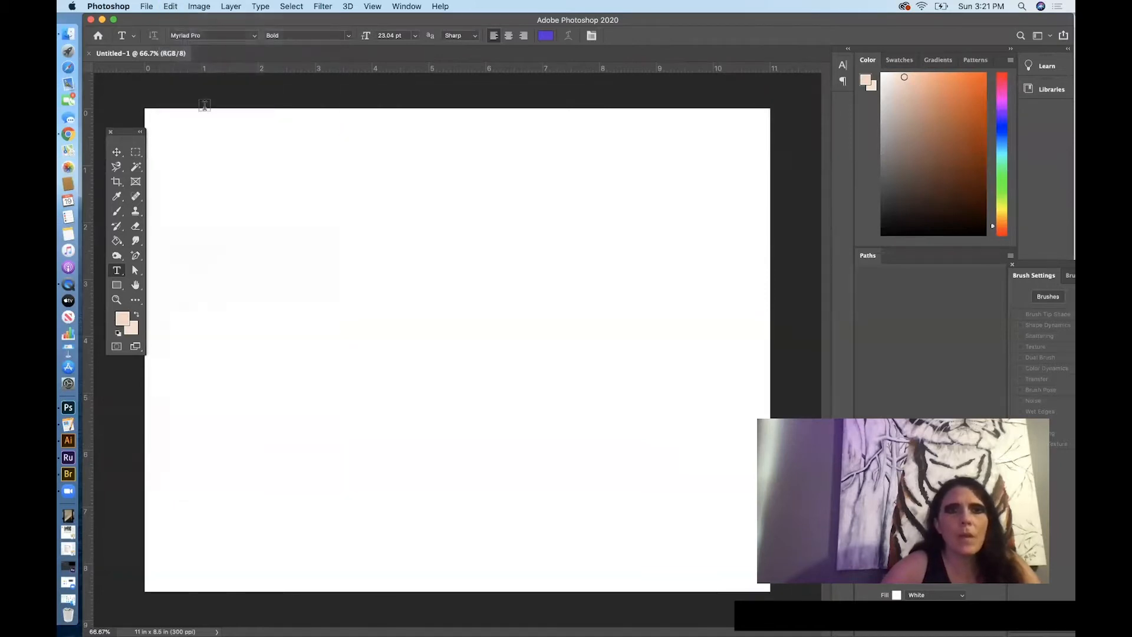
key("super+t")
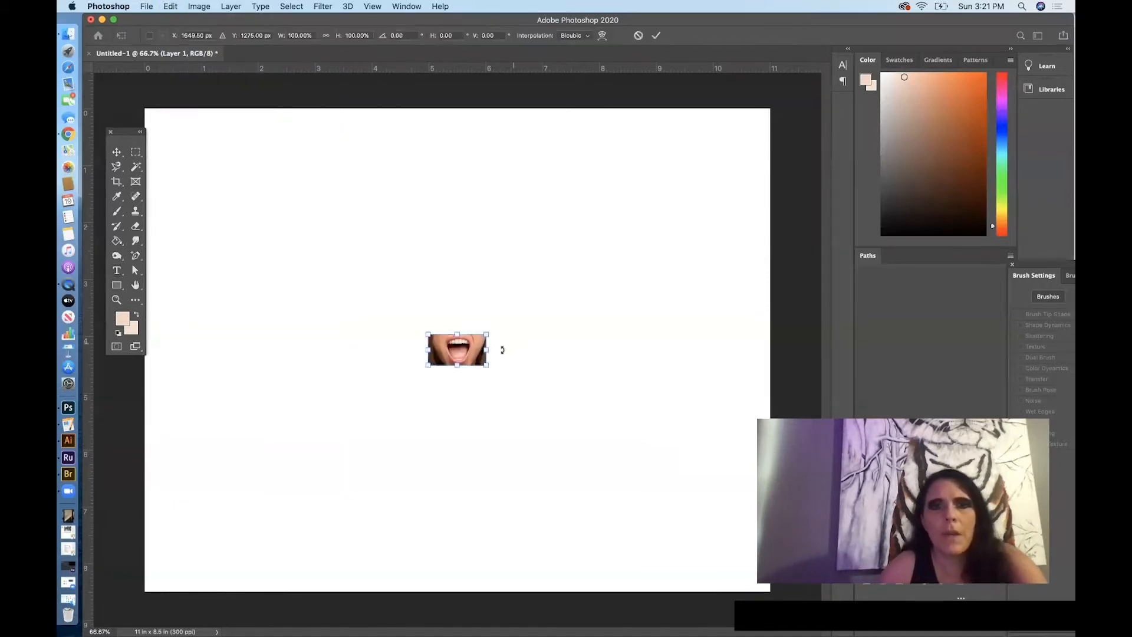
left_click_drag(428, 333, 296, 216)
left_click(355, 295)
left_click_drag(356, 295, 261, 170)
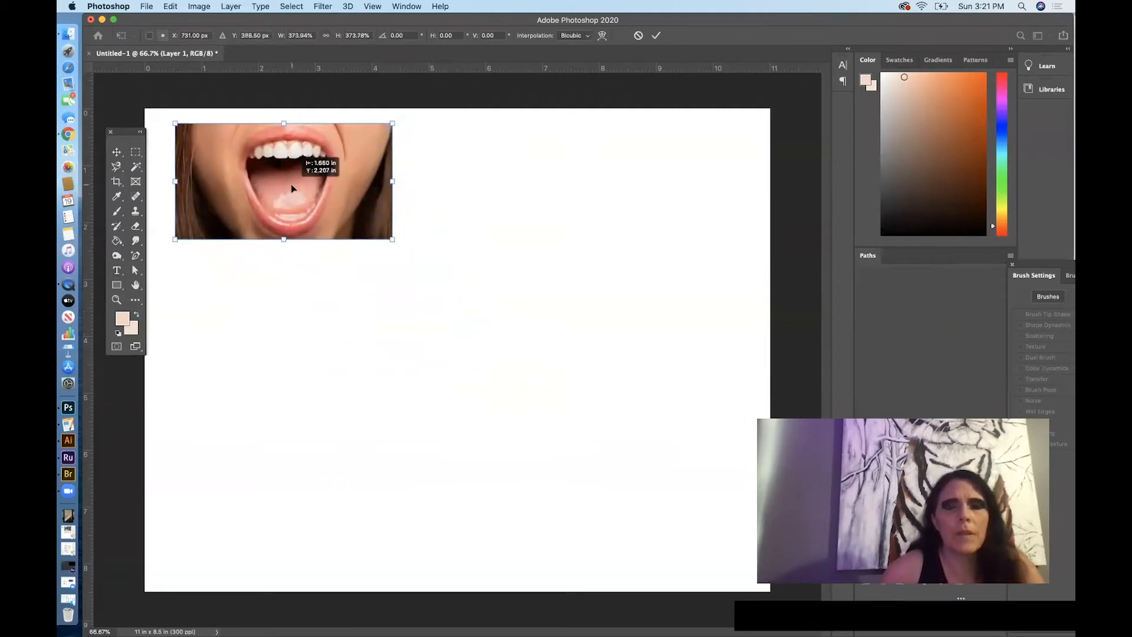
key("Return")
key("t")
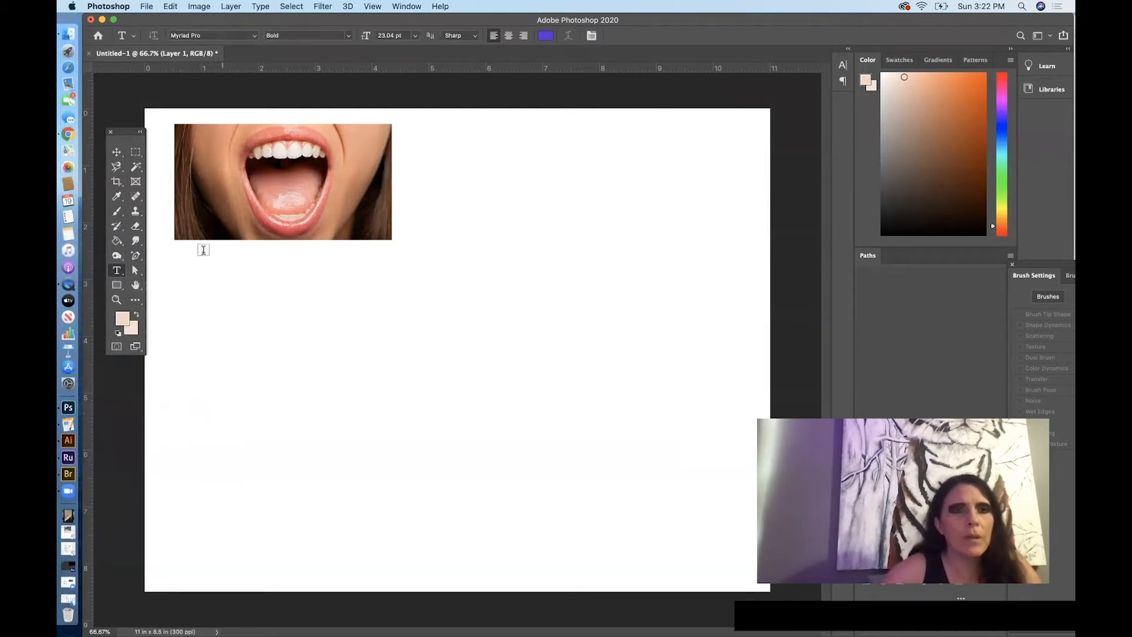
Switch to Chrome and search Google Images for "mouth smile"
left_click(80, 140)
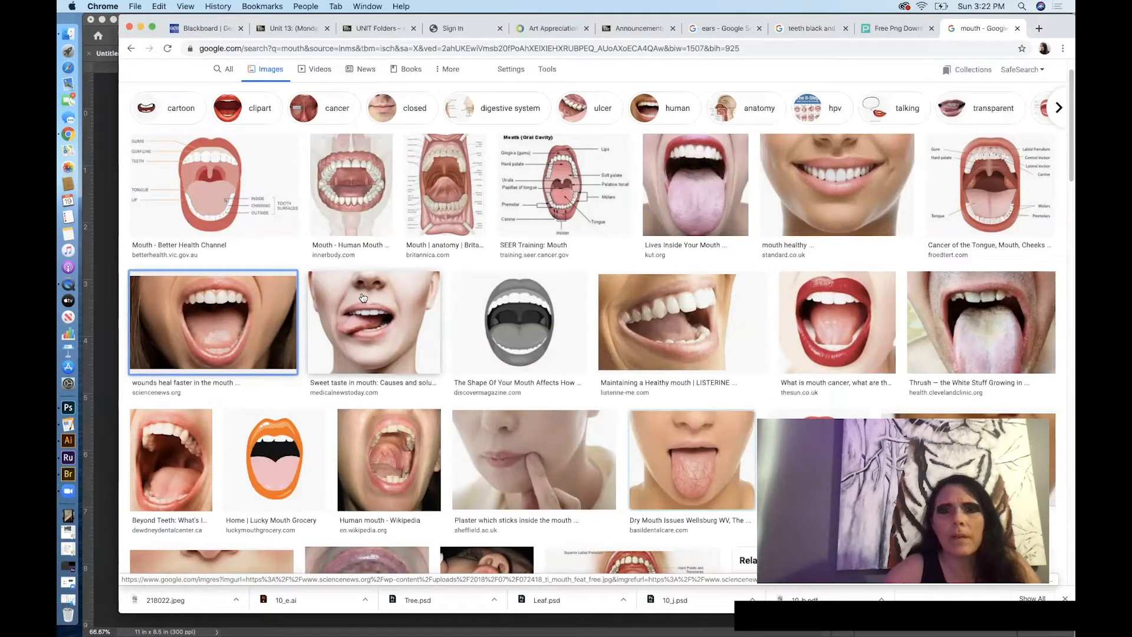
left_click_drag(546, 359, 568, 370)
scroll(608, 383, "down", 10)
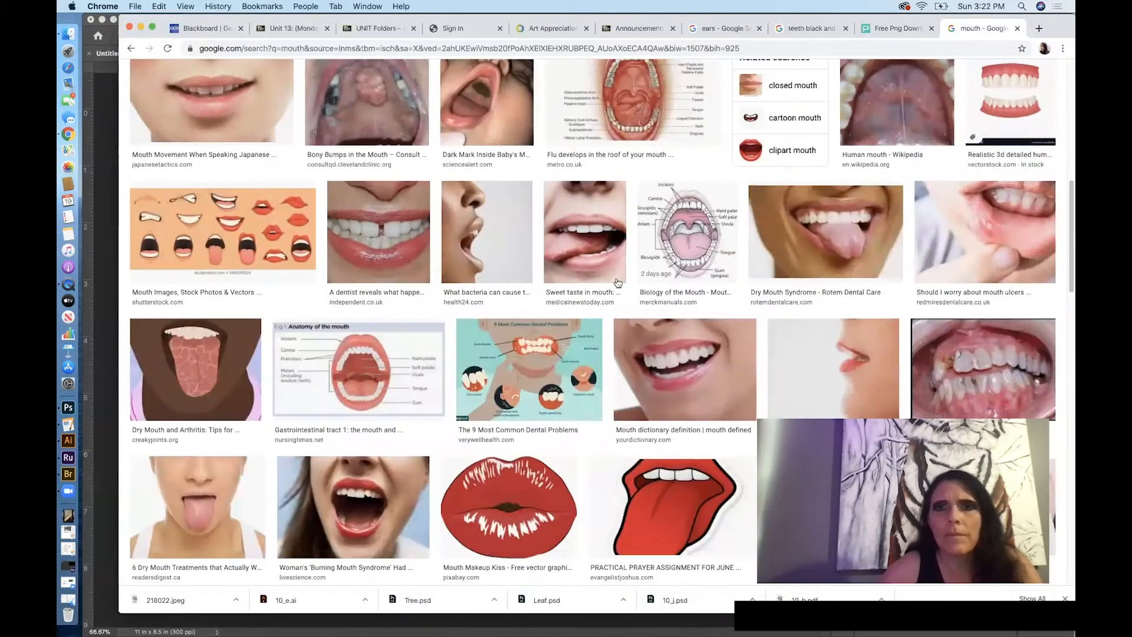
mouse_move(728, 205)
left_mouse_down()
mouse_move(728, 180)
mouse_move(724, 191)
left_mouse_up()
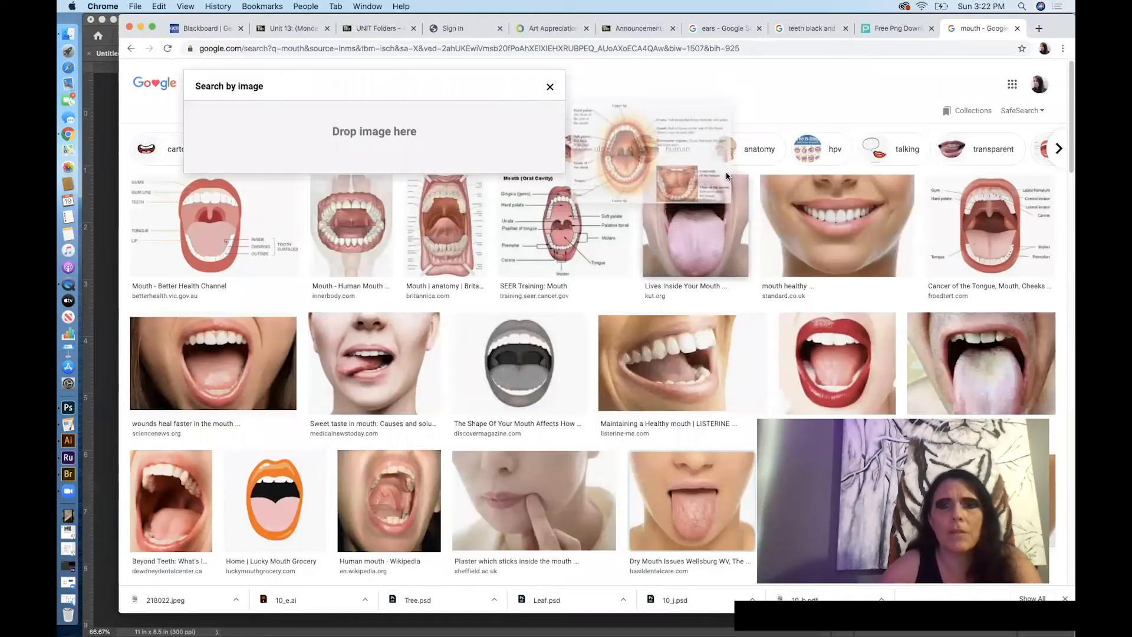
scroll(767, 361, "down", 15)
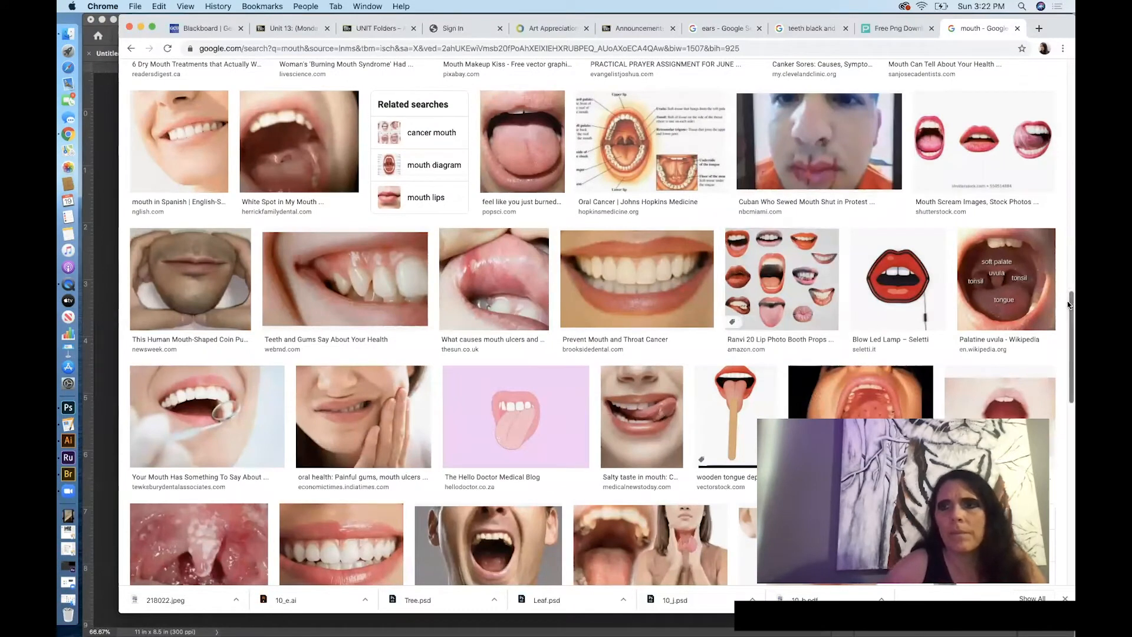
left_click_drag(1067, 303, 1019, 30)
left_click(291, 92)
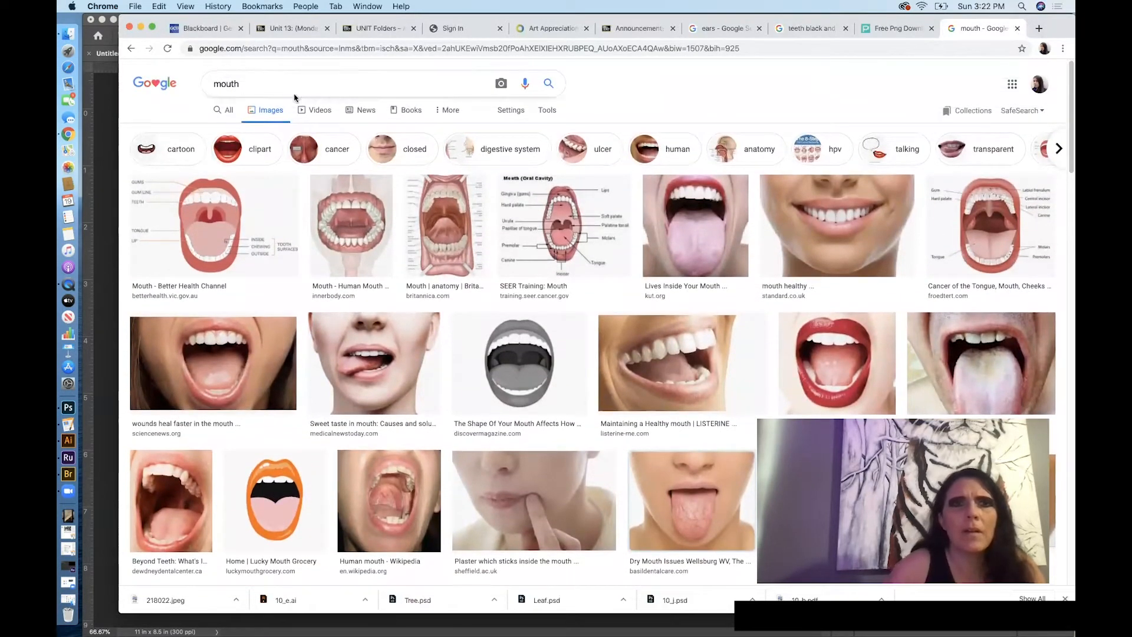
type("sm")
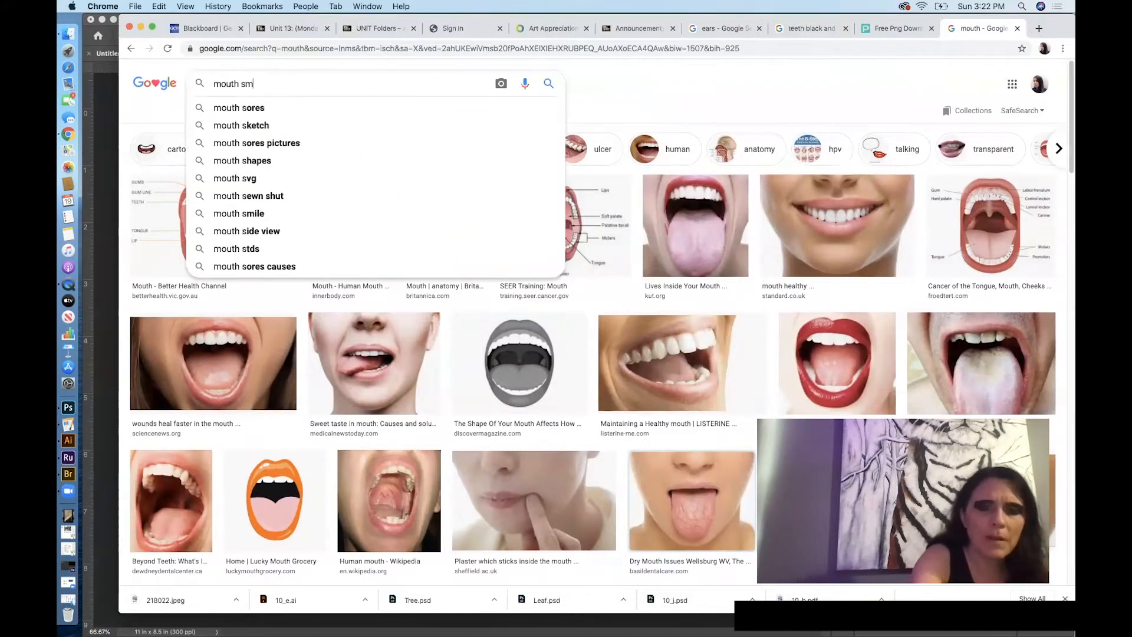
type("ile")
key("Return")
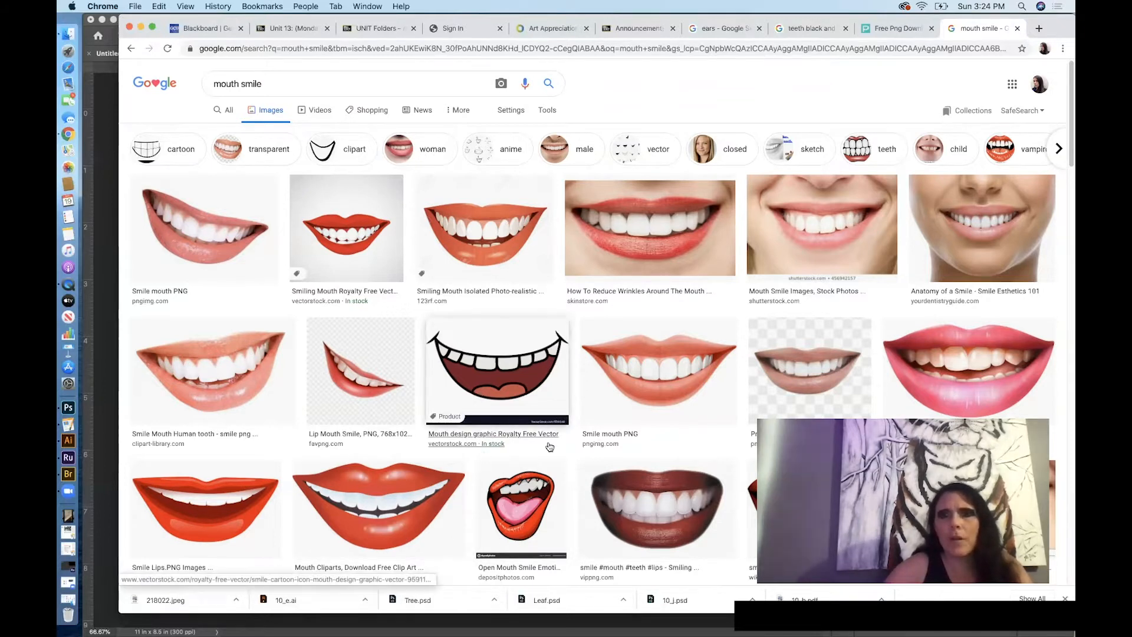
Open the close-up Freepik "Smile Mouth" photo among the image results and copy its enlarged preview
right_click(643, 348)
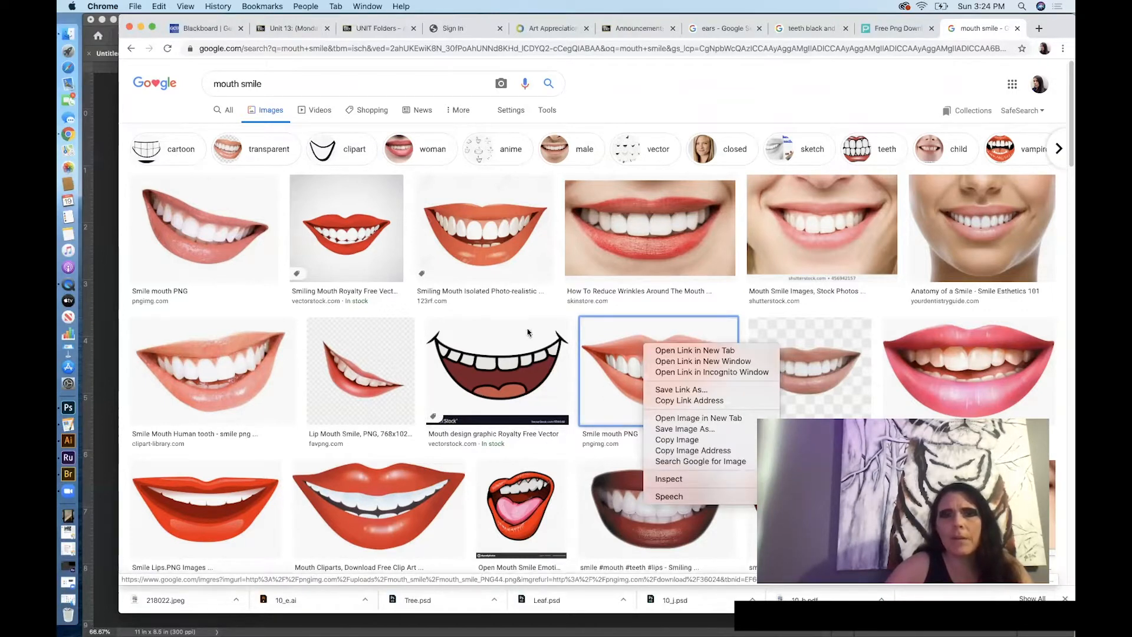
left_click(678, 440)
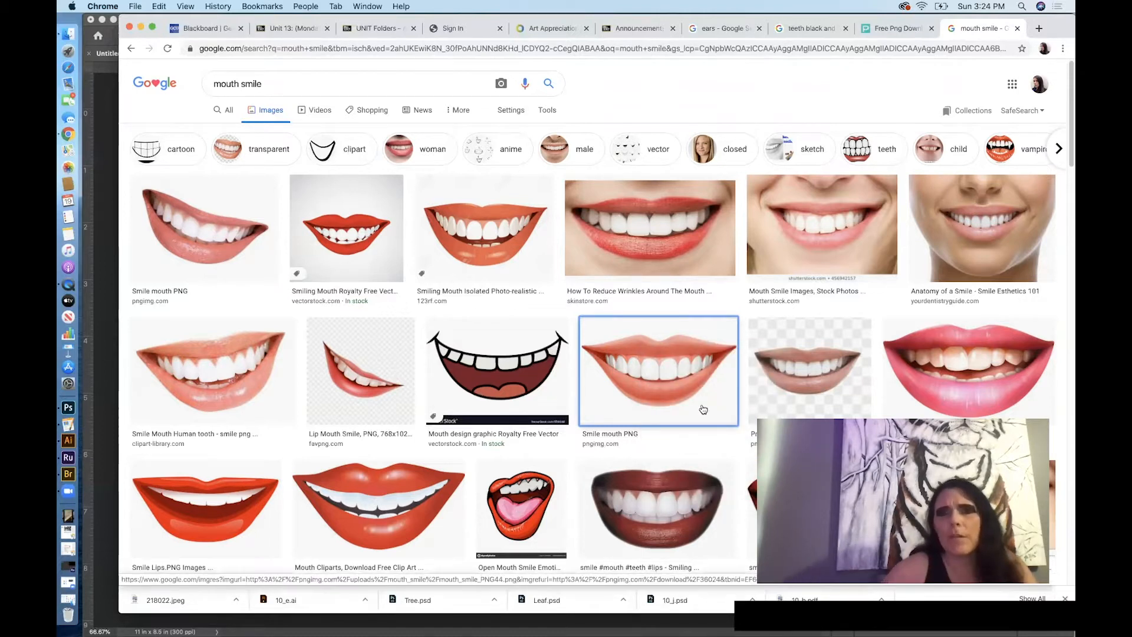
left_click_drag(1068, 163, 1065, 260)
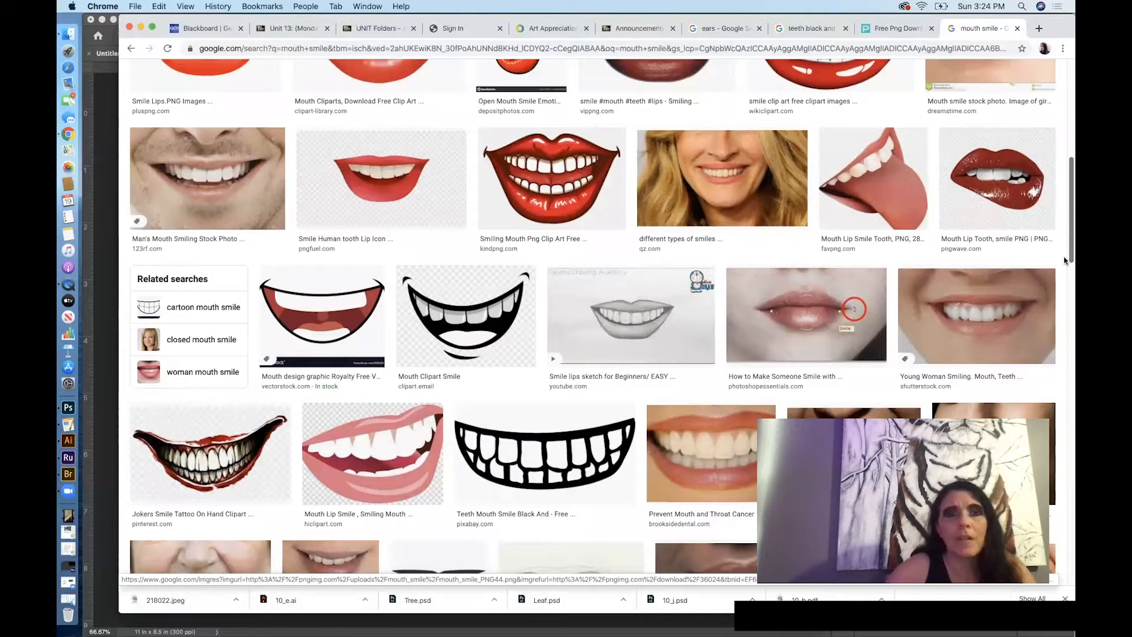
left_click_drag(1064, 260, 1053, 306)
left_click(996, 354)
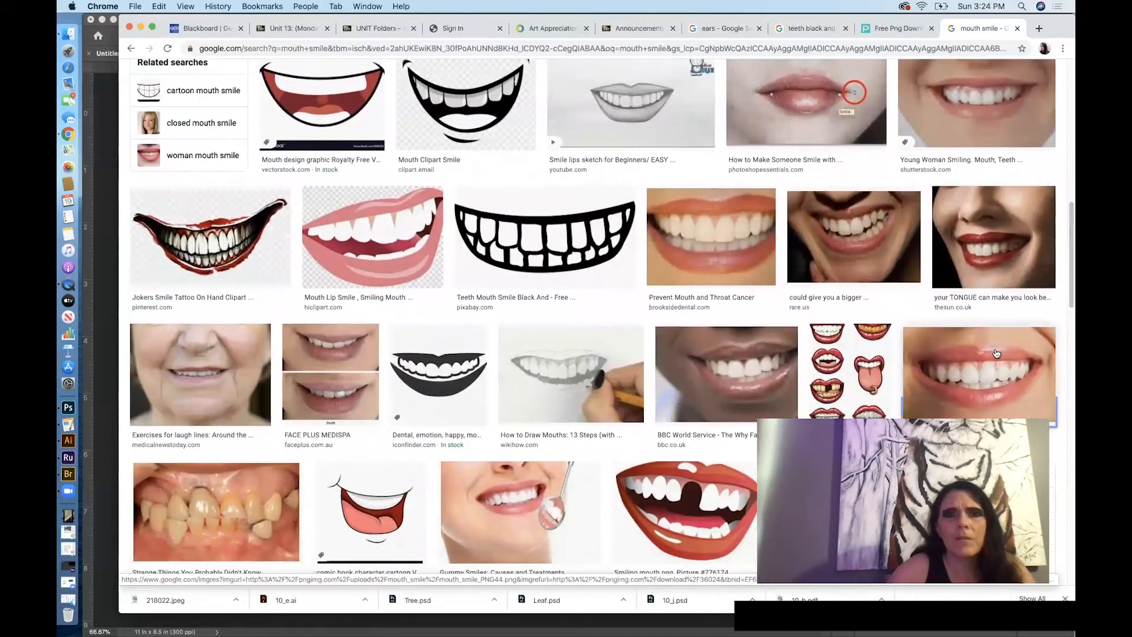
right_click(836, 168)
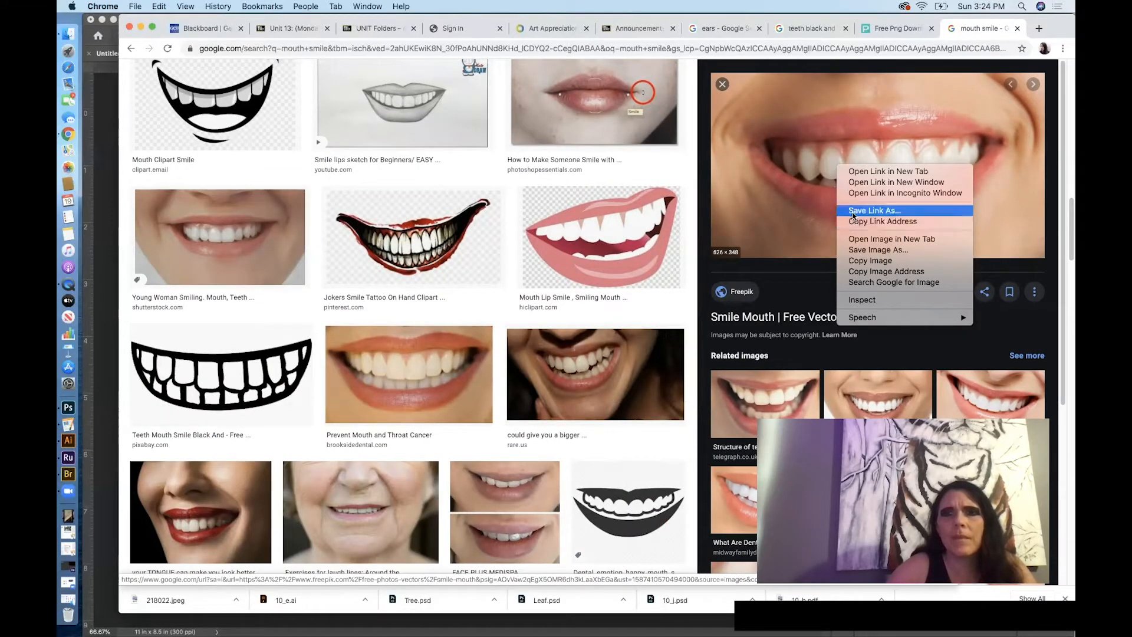
left_click(868, 260)
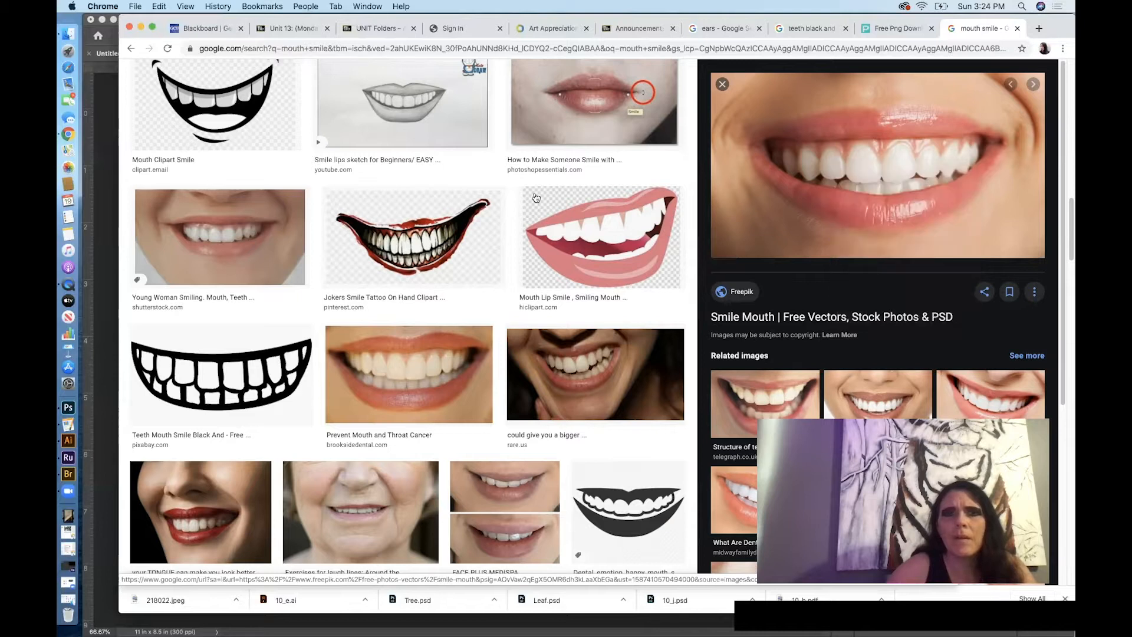
Switch to Photoshop, paste the smile photo, and move it over the open-mouth photo
left_click(109, 141)
left_click(171, 6)
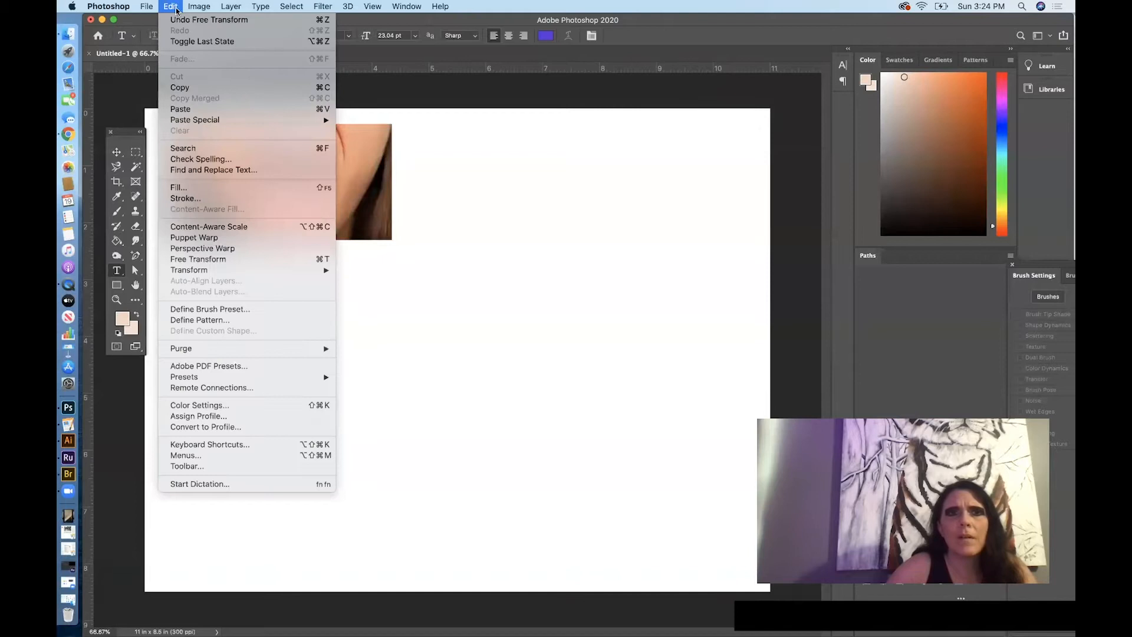
left_click(238, 110)
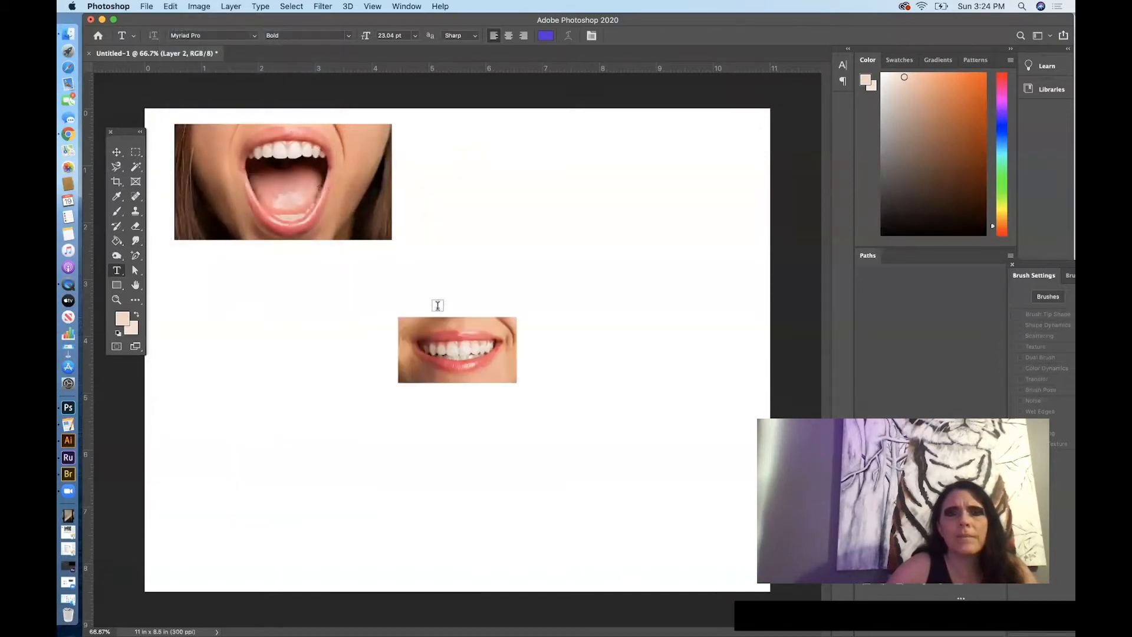
left_click(116, 152)
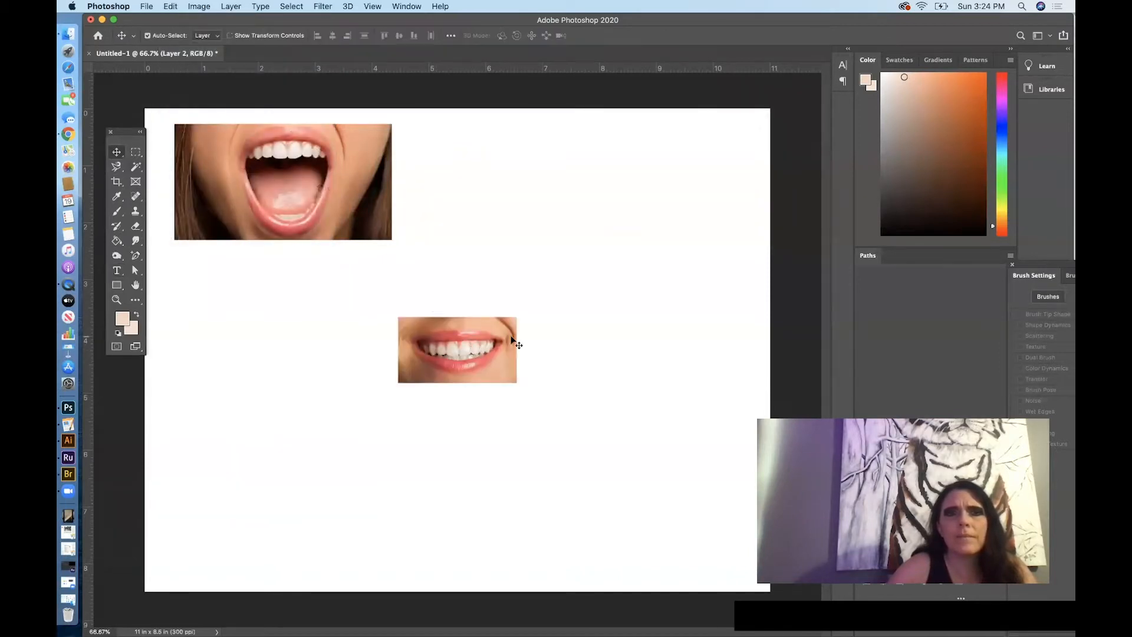
left_click_drag(443, 346, 226, 190)
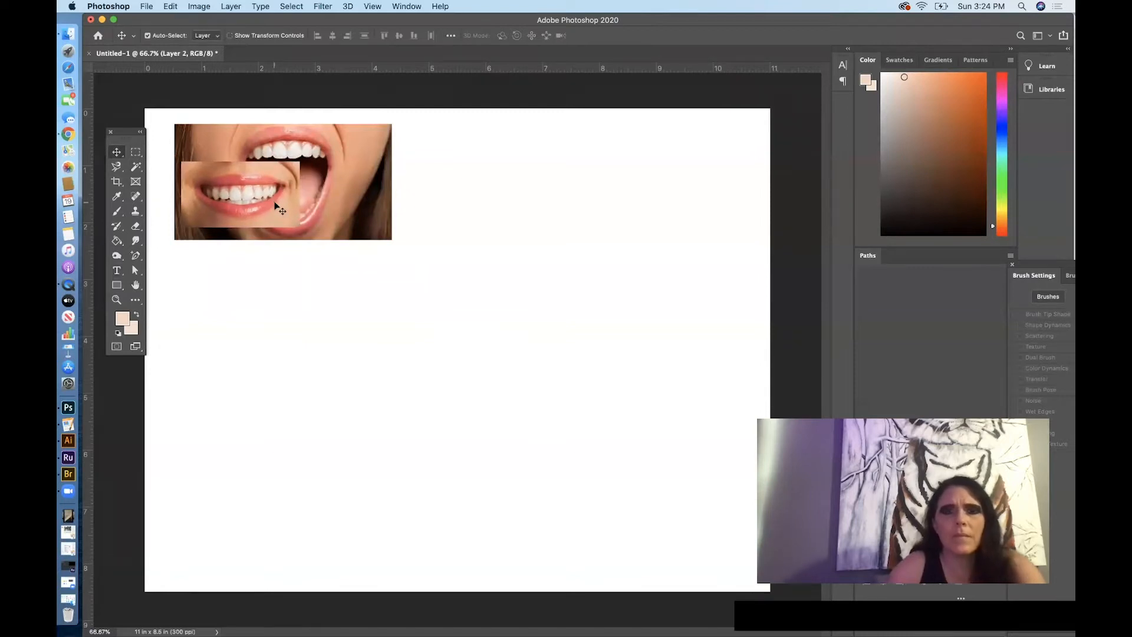
Try to enlarge the smile photo with a free transform to about 210% width and 339% height
key("super+t")
left_click_drag(300, 227, 431, 385)
left_click_drag(369, 286, 367, 286)
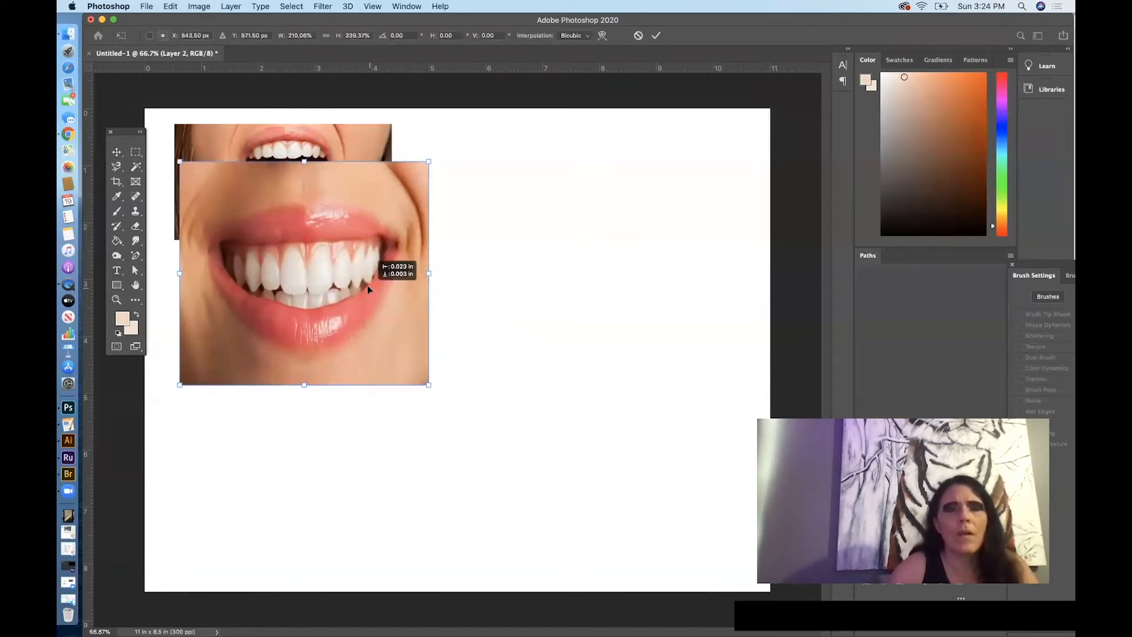
Undo the last small move and the uneven stretching of the smile photo
left_click(171, 6)
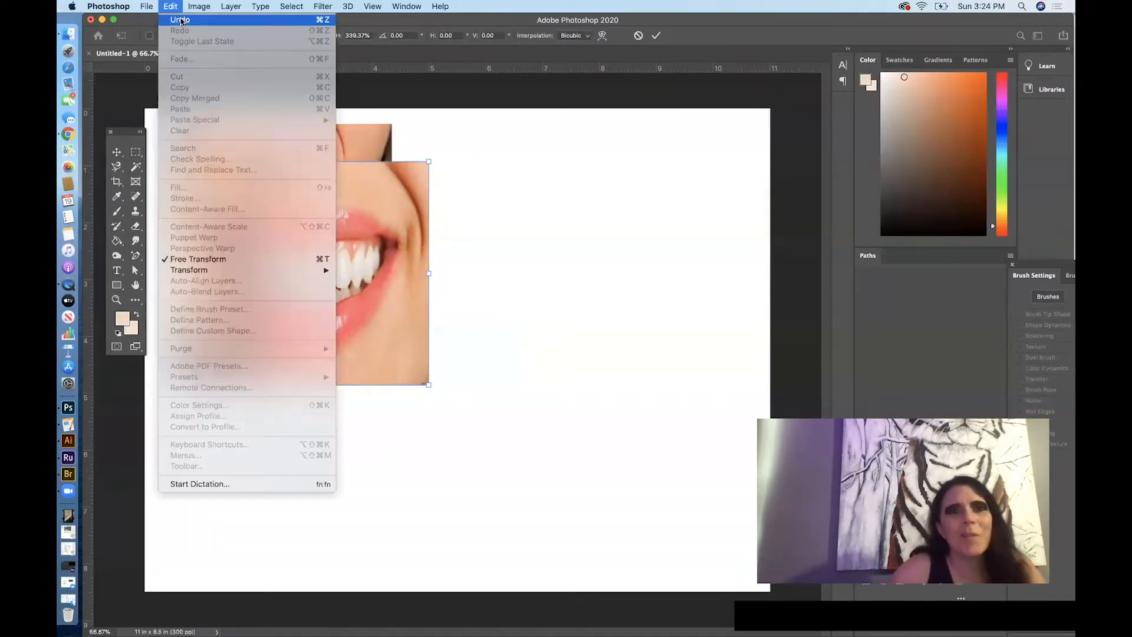
left_click(182, 20)
left_click(178, 6)
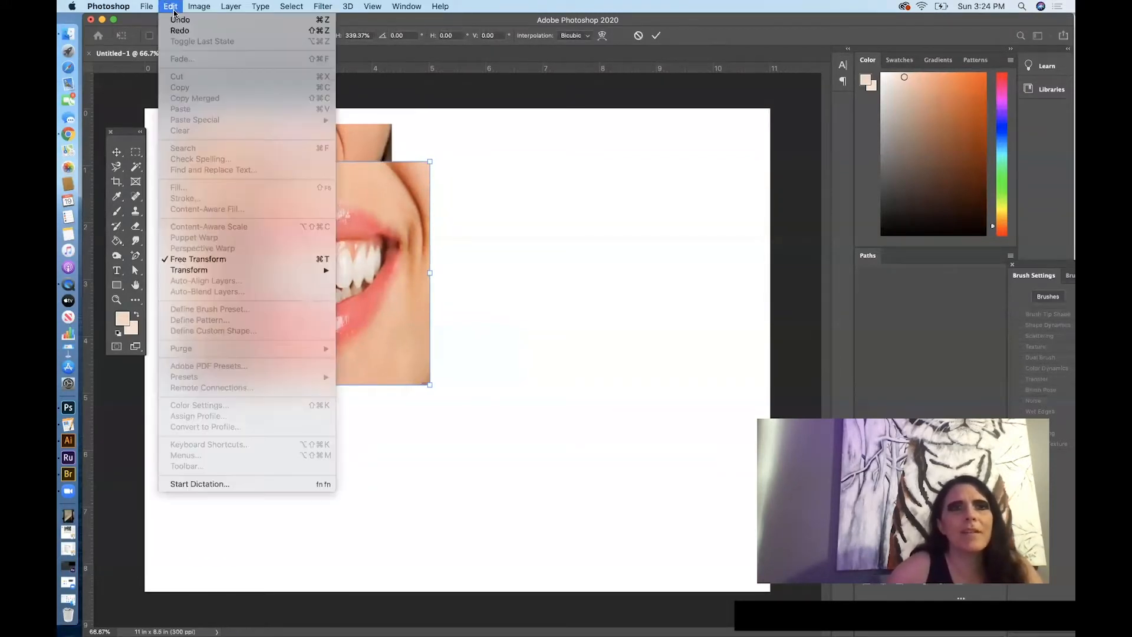
left_click(178, 20)
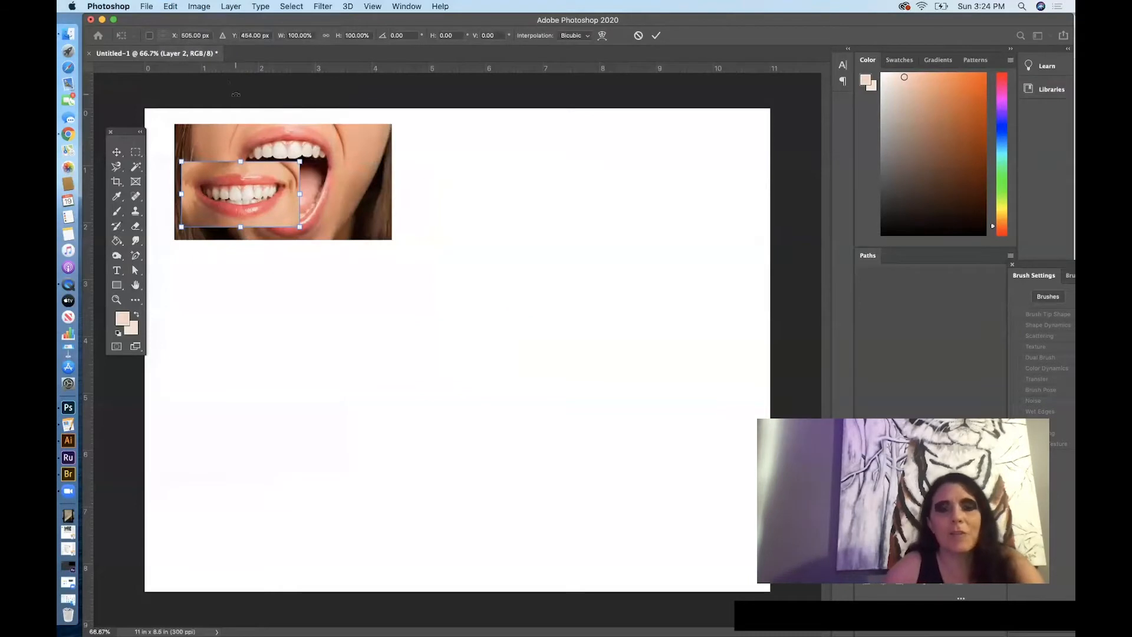
Enlarge the smile photo proportionally to about 4.9 inches wide and position it over the lower part of the open-mouth photo
left_click_drag(297, 227, 416, 391)
left_click_drag(376, 260, 347, 287)
key("Return")
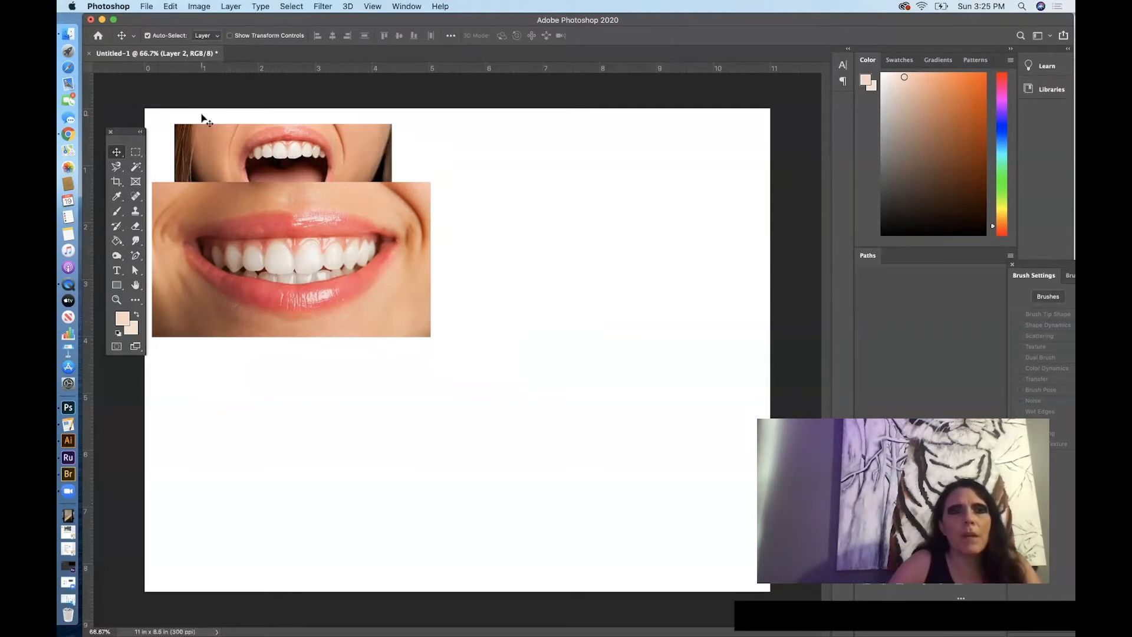
Switch to Chrome and open PinClipart's detail page for the black outline mouth with teeth
left_click(76, 136)
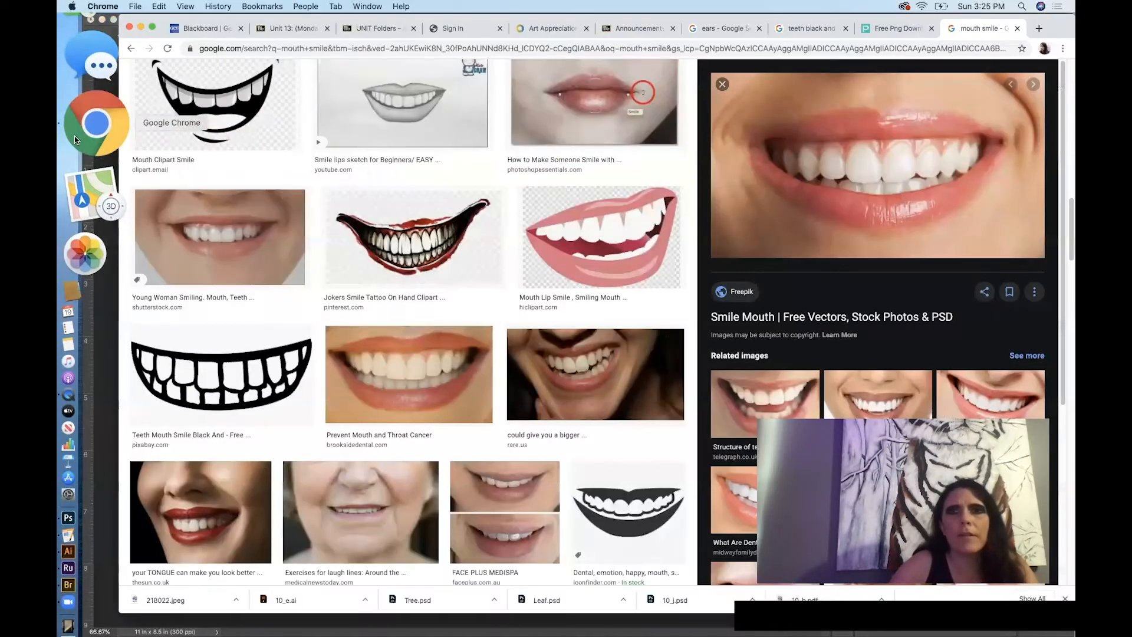
left_click(889, 28)
scroll(957, 159, "up", 20)
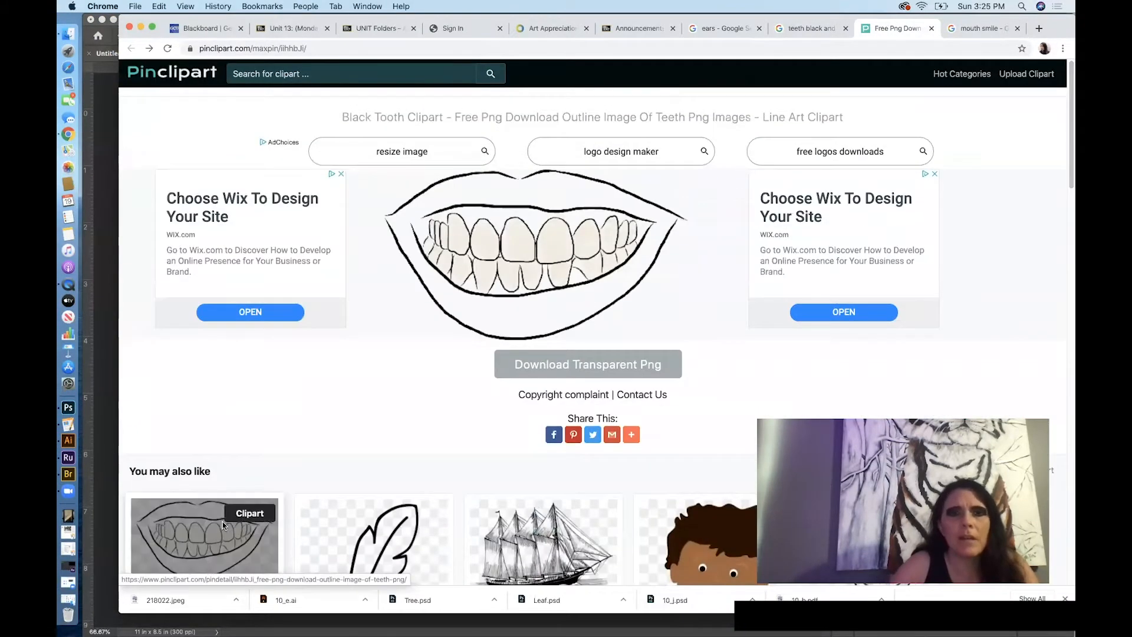
left_click(221, 522)
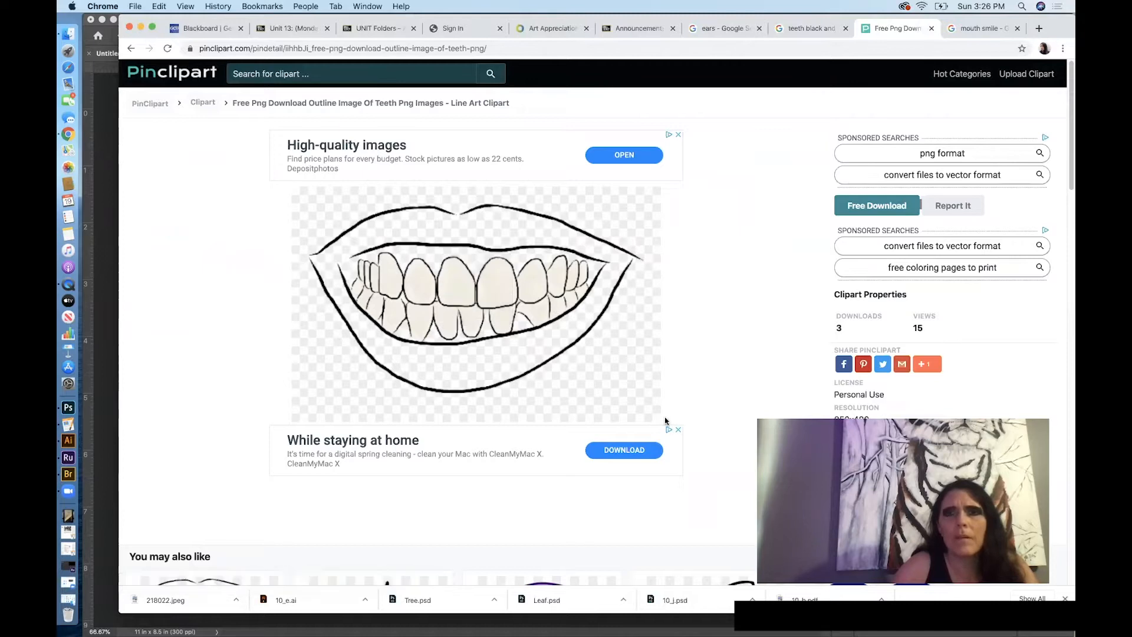
Download the outline mouth-and-teeth PNG from PinClipart, starting the download manually from its download page
left_click(877, 205)
left_click(557, 355)
scroll(557, 356, "down", 7)
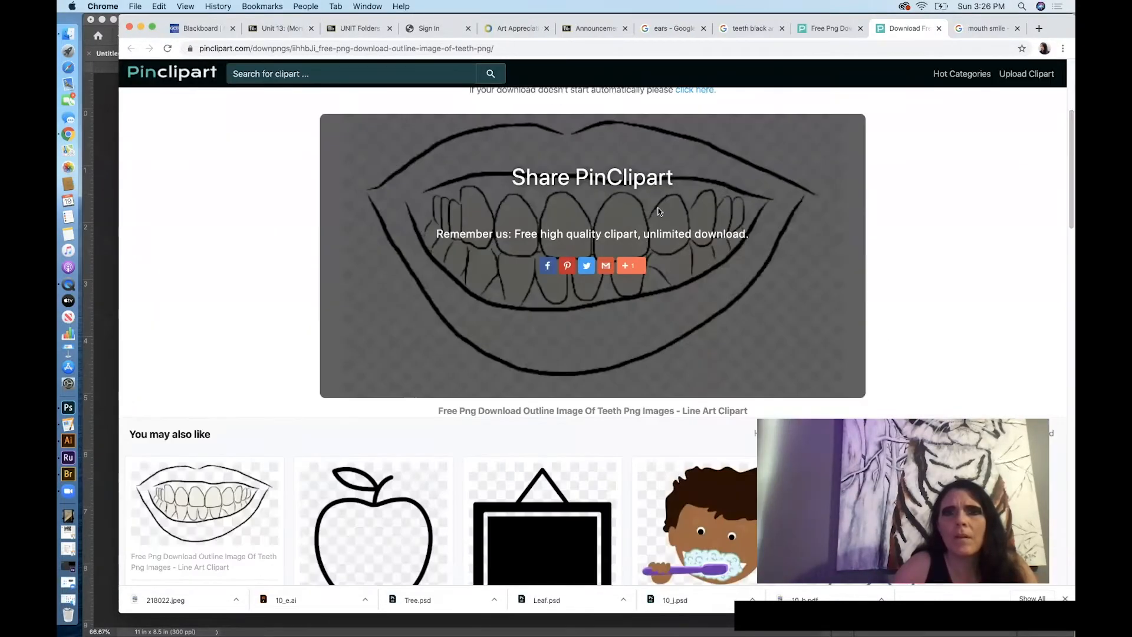
left_click_drag(1070, 260, 1068, 192)
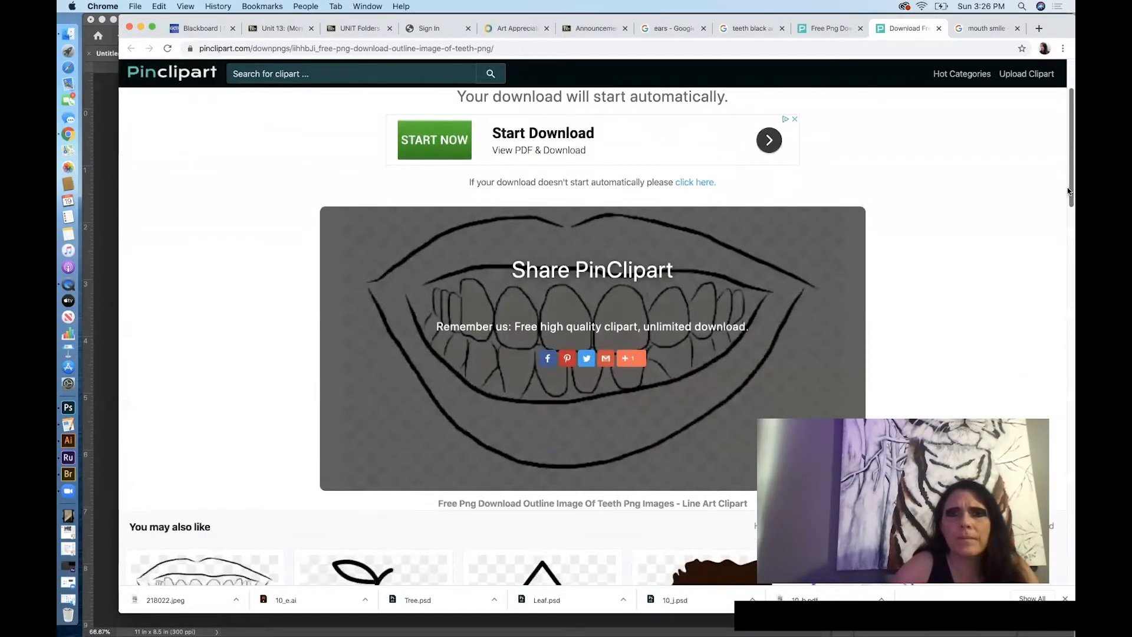
left_click(686, 182)
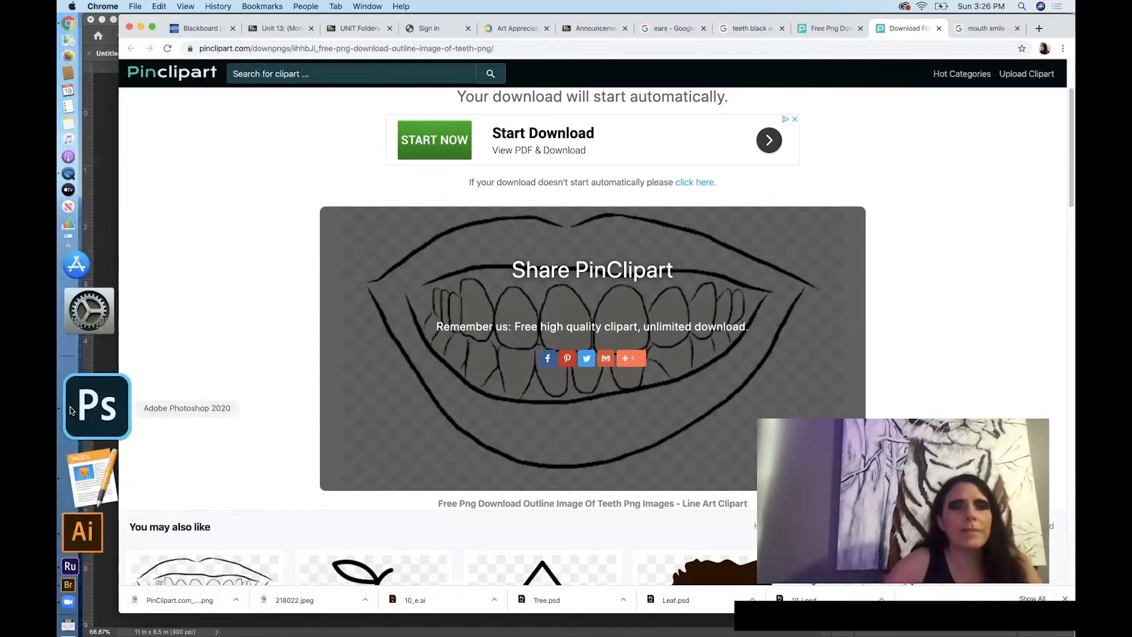
Switch to Photoshop and open the PinClipart black-tooth clipart PNG from the Downloads folder
left_click(91, 409)
left_click(109, 6)
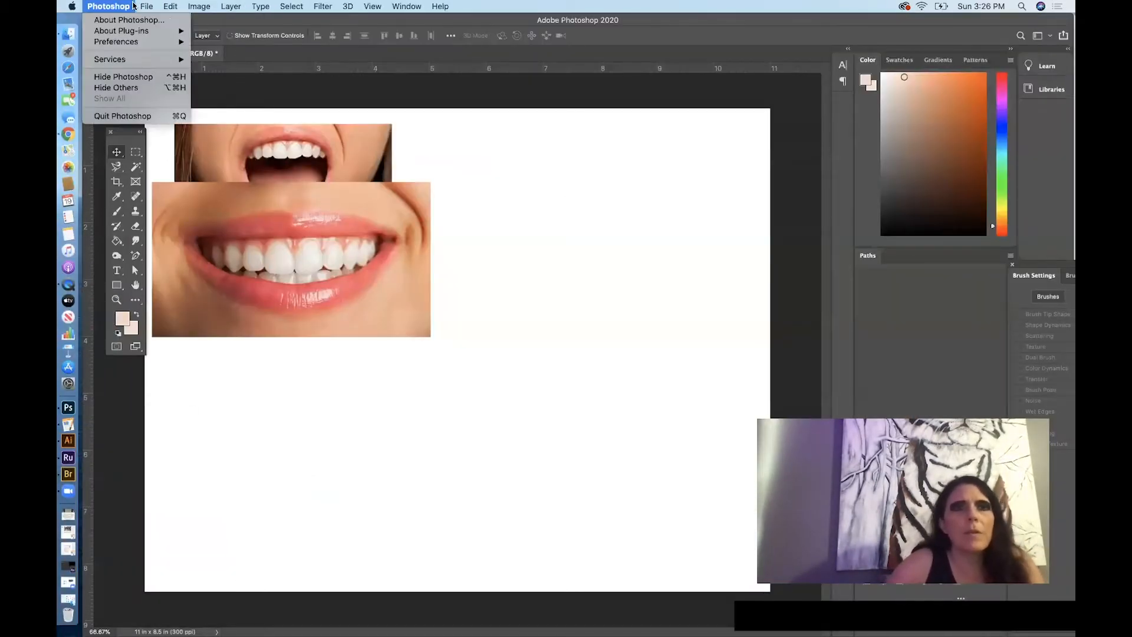
mouse_move(147, 6)
left_click(161, 30)
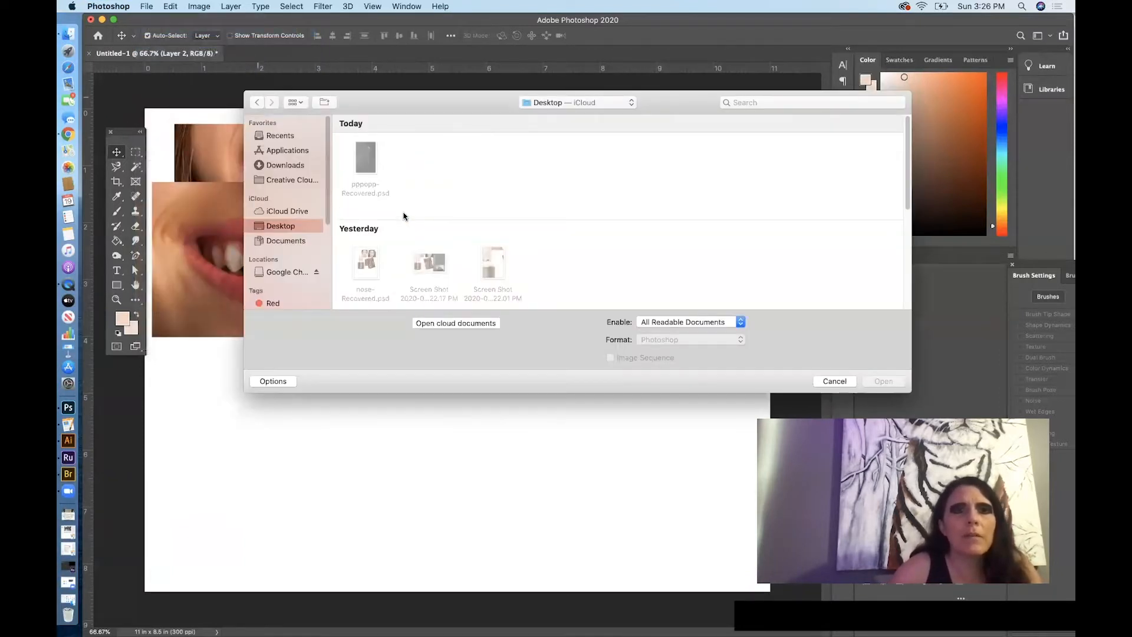
left_click(290, 167)
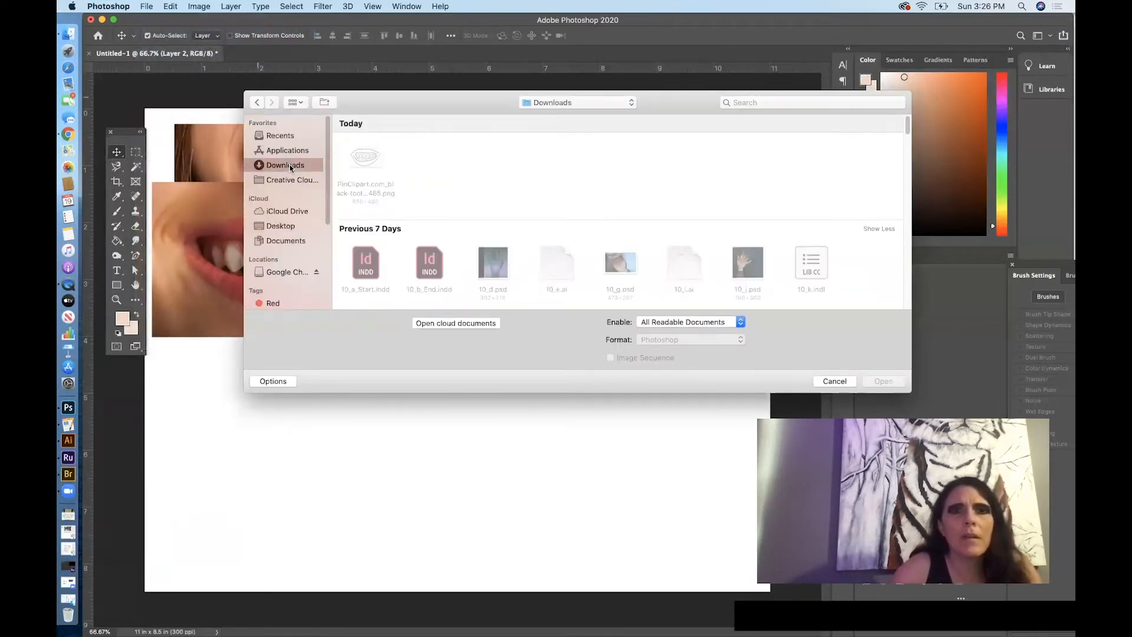
left_click(365, 168)
left_click(880, 381)
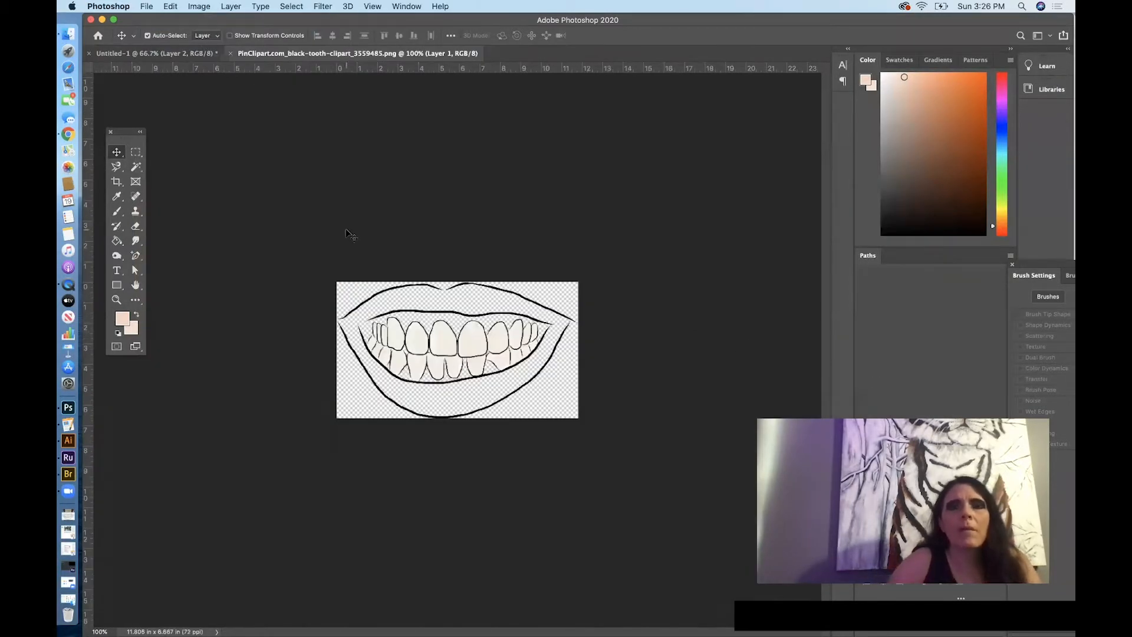
Copy the entire mouth clipart image and paste it into the Untitled-1 document
left_click(286, 7)
left_click(288, 20)
left_click(170, 6)
left_click(179, 87)
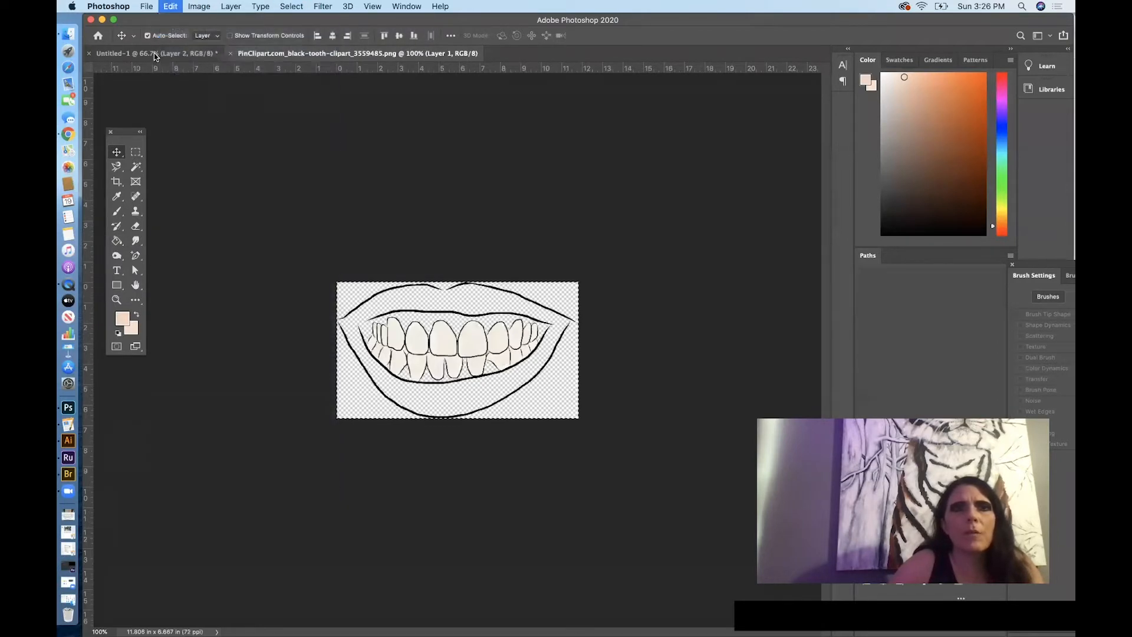
left_click(153, 53)
left_click(170, 6)
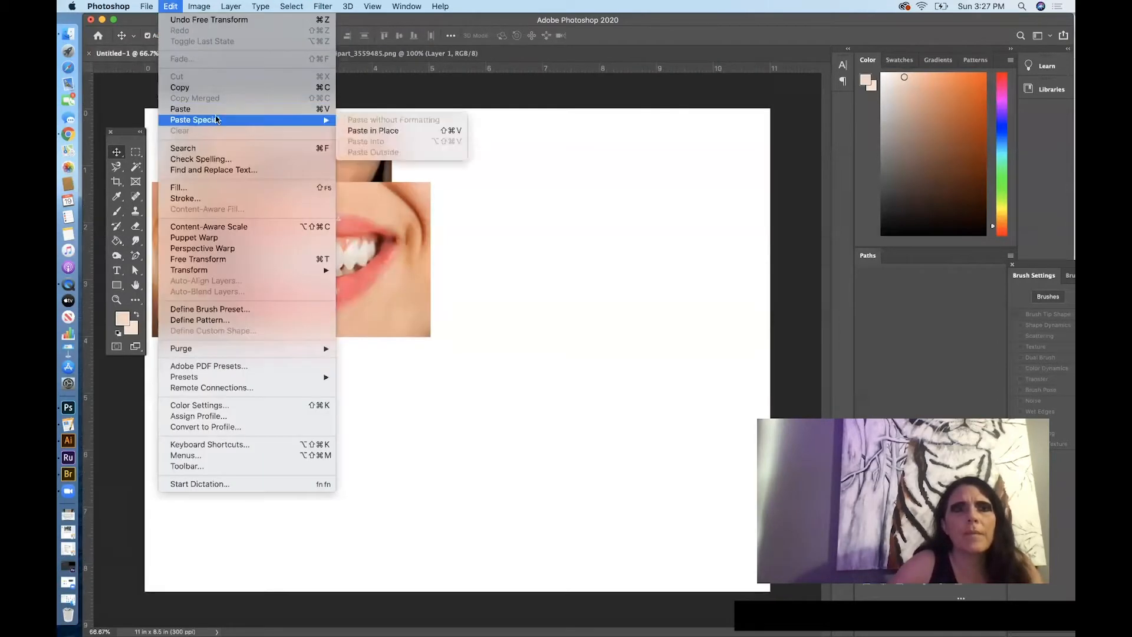
left_click(184, 108)
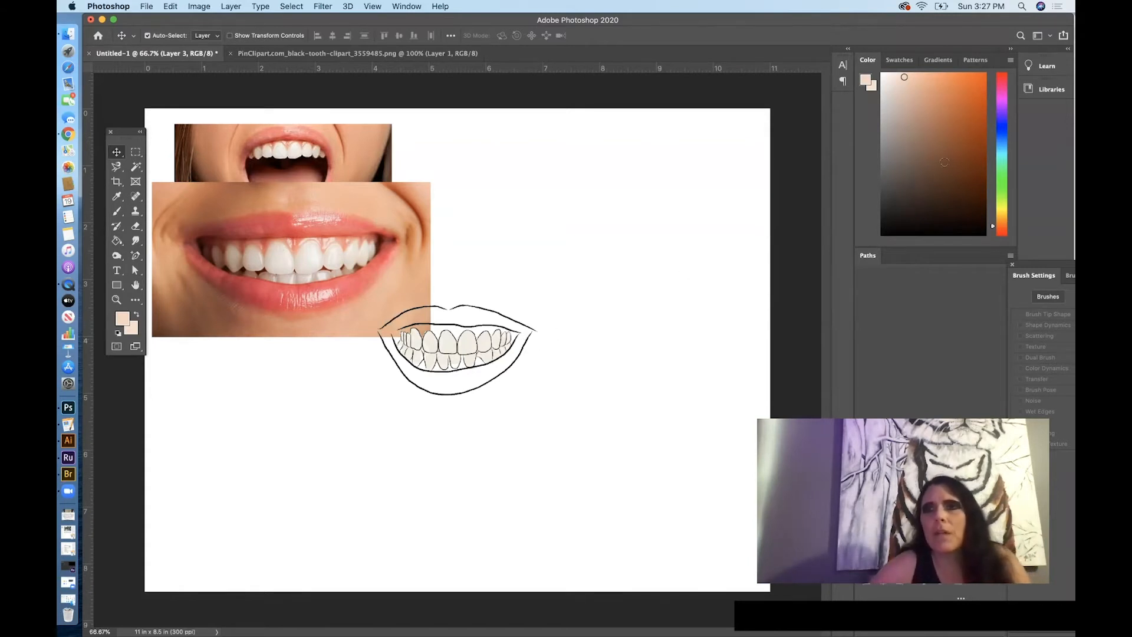
left_click_drag(1043, 69, 1068, 56)
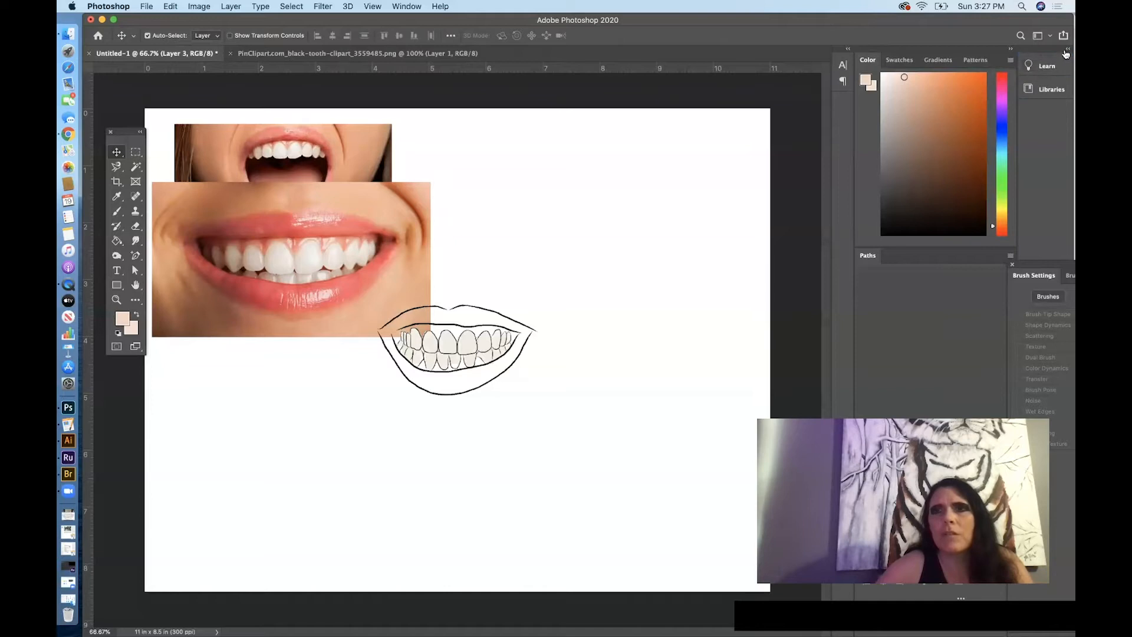
left_click(1067, 50)
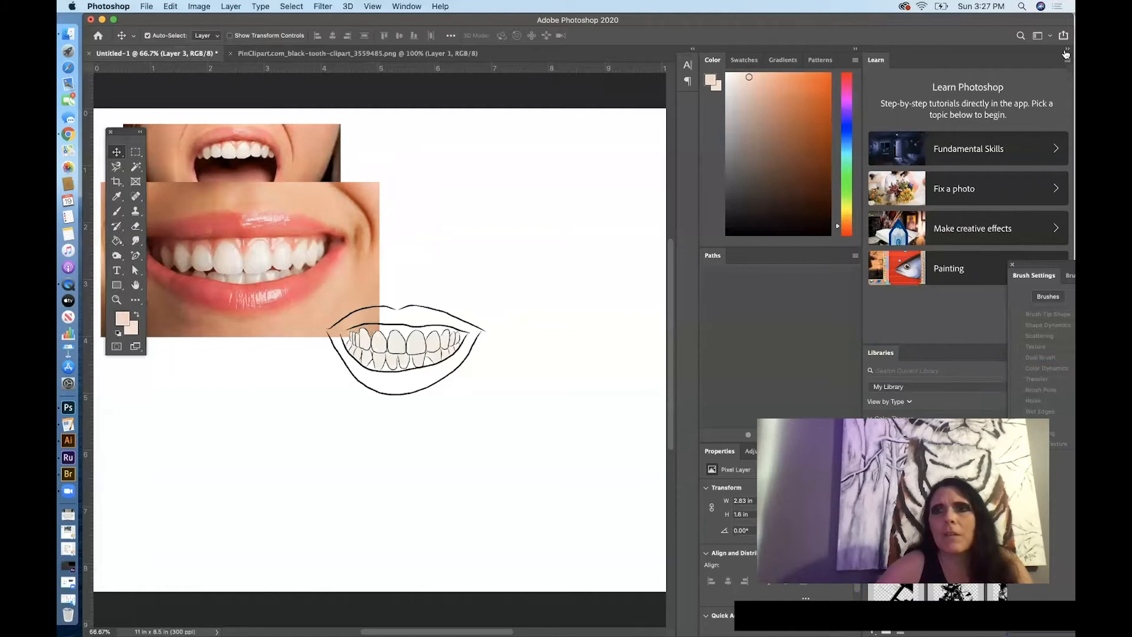
left_click(1066, 52)
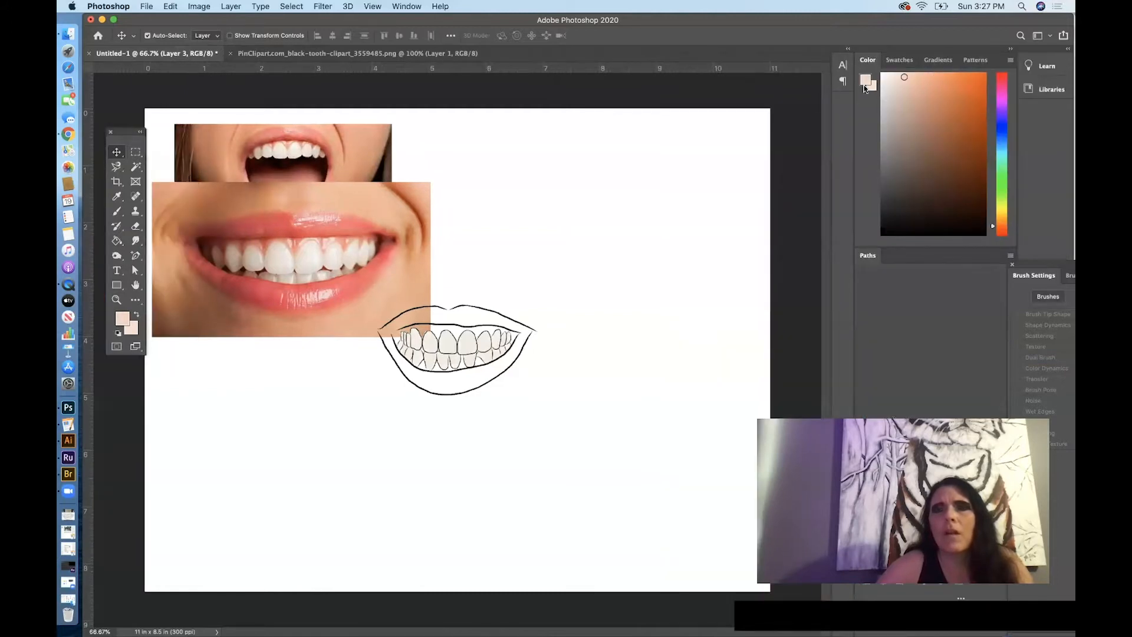
Show the list of layers and move it to a fully visible spot over the canvas
left_click(403, 7)
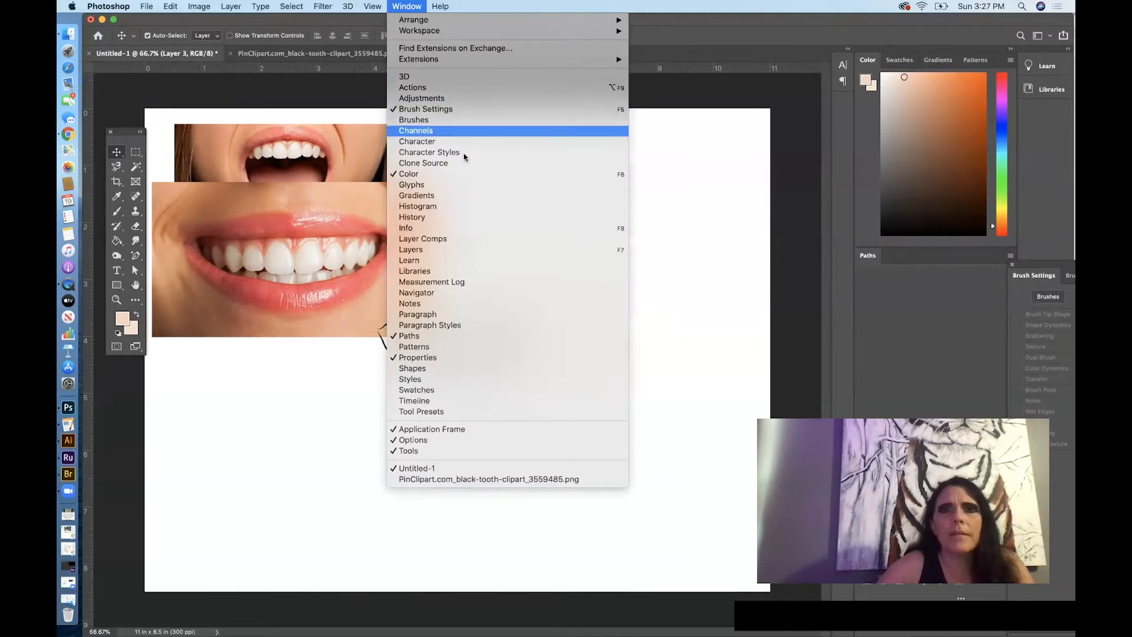
left_click(480, 250)
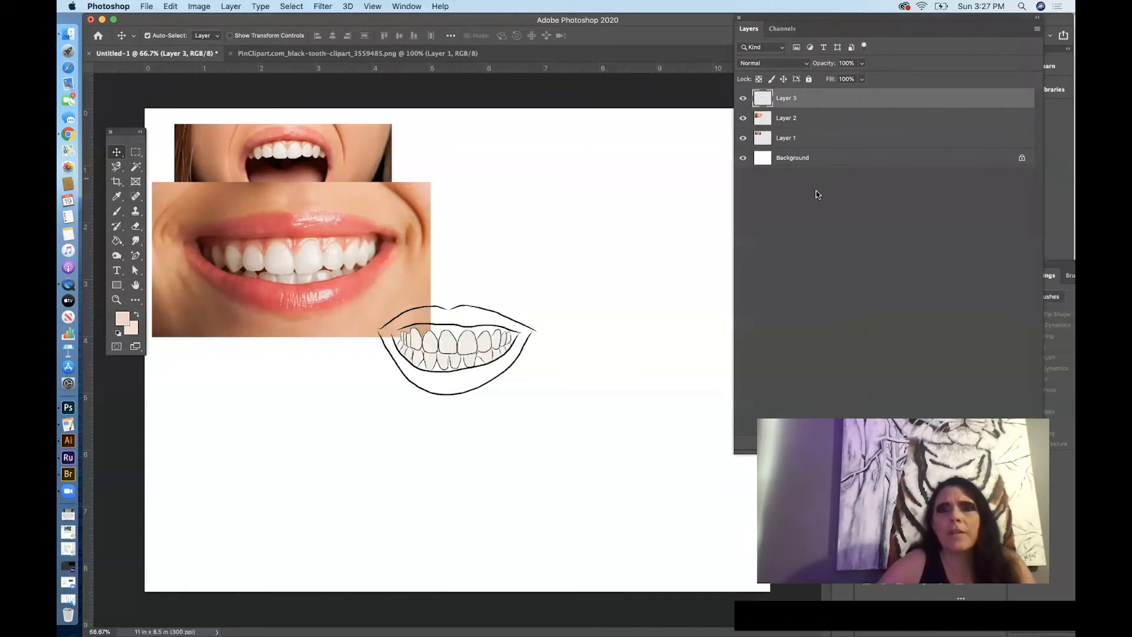
left_click_drag(852, 20, 591, 61)
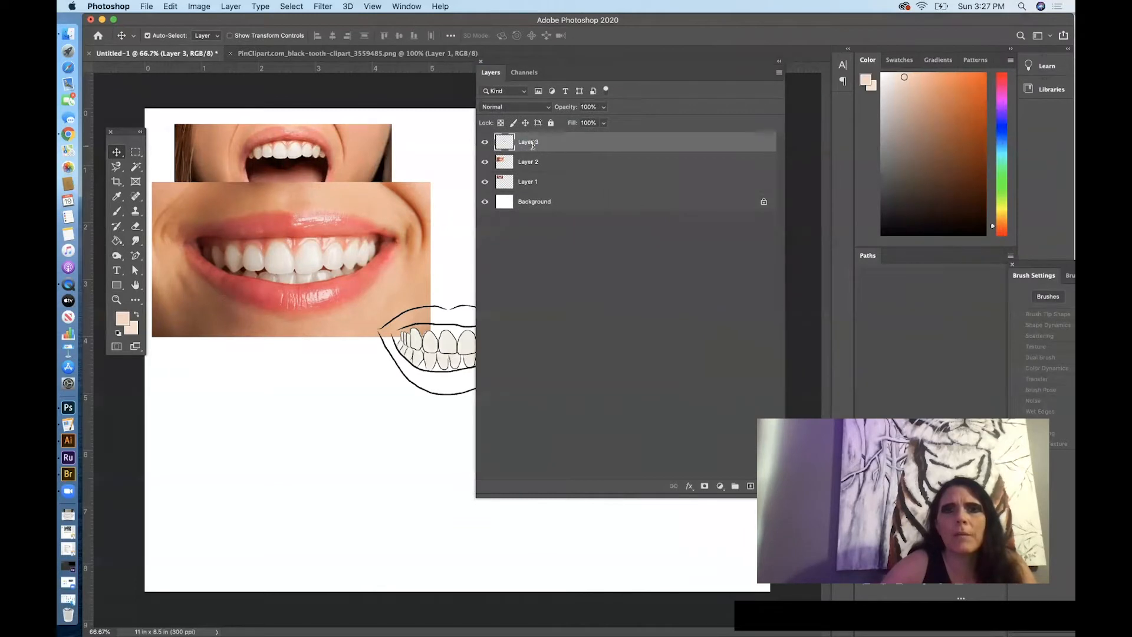
Rename the pasted line-art mouth layer as "mouth oultine"
type("mo")
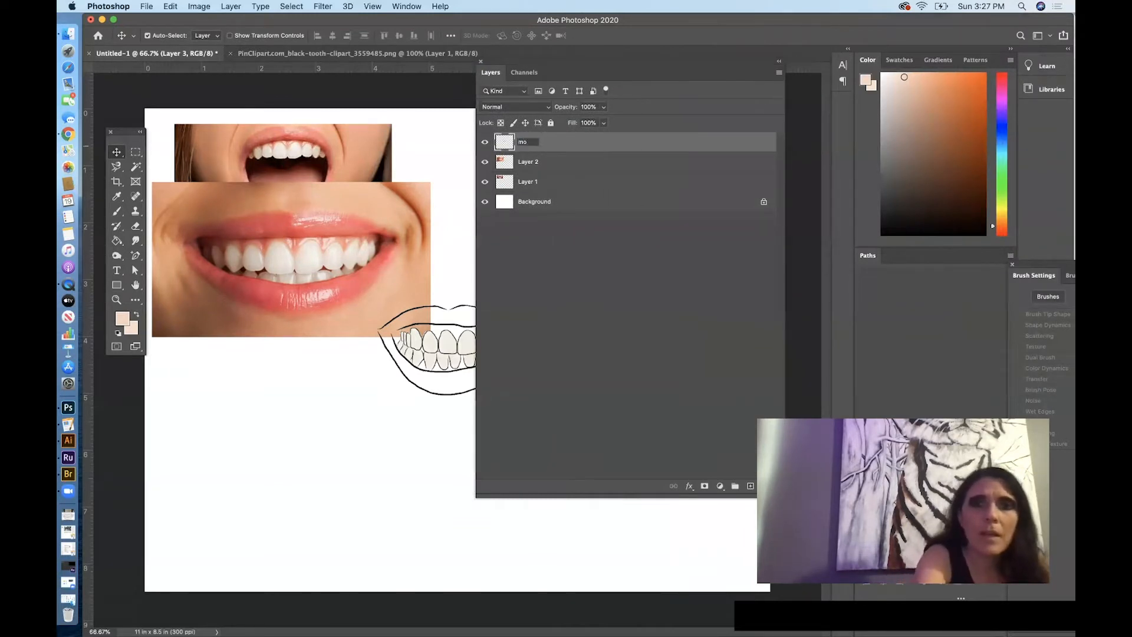
type("uth outline")
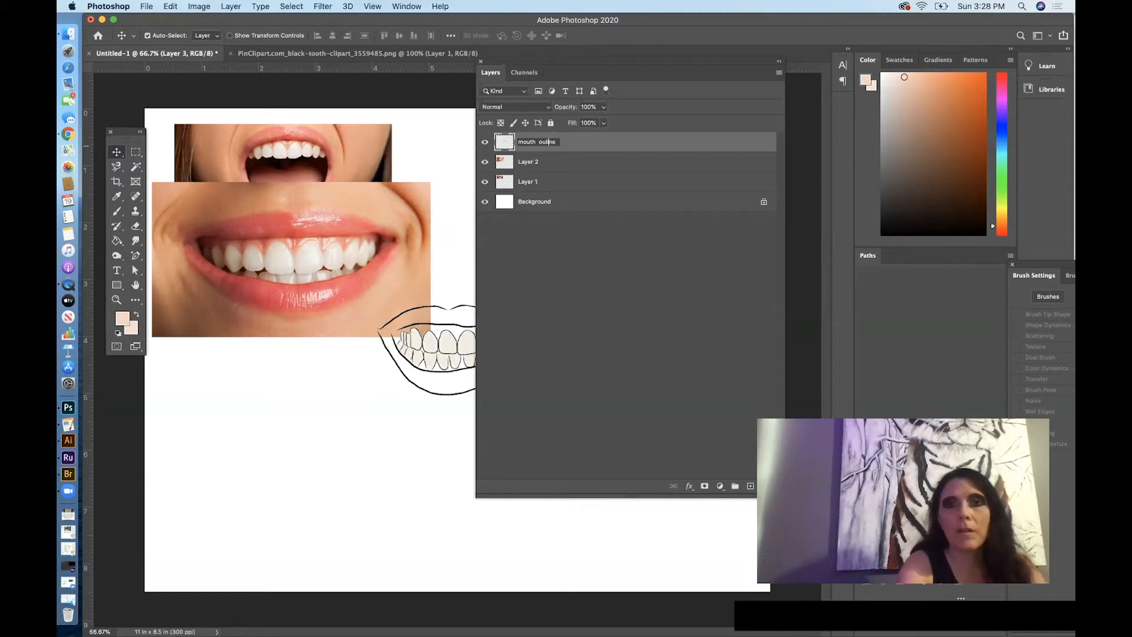
type("t")
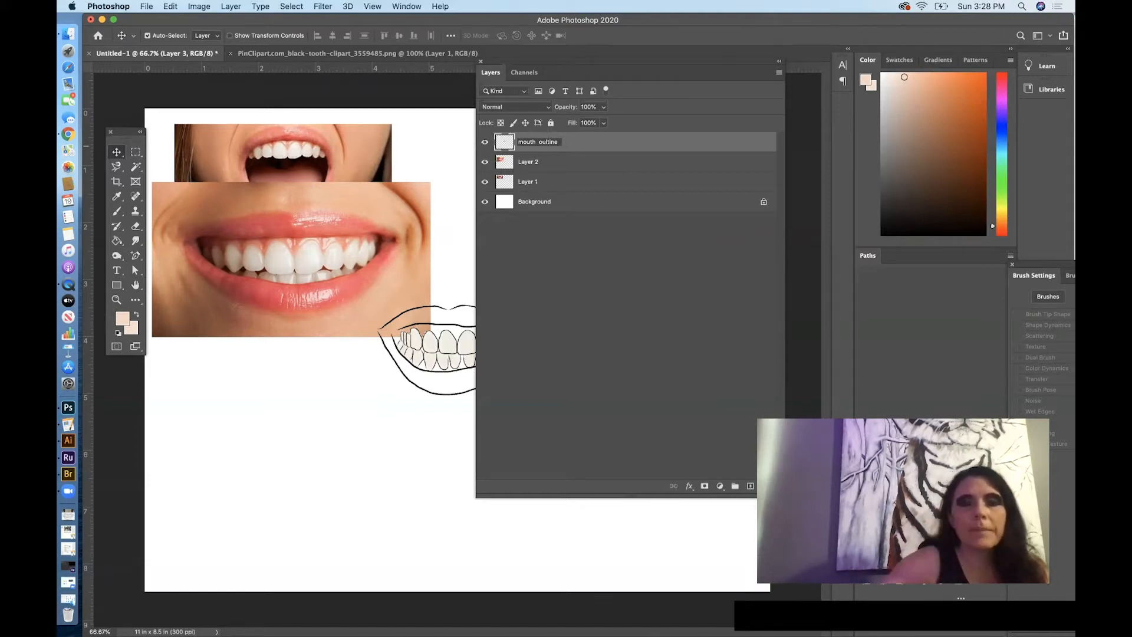
Create a new layer above the mouth line art and name it "layer mmm"
left_click(746, 485)
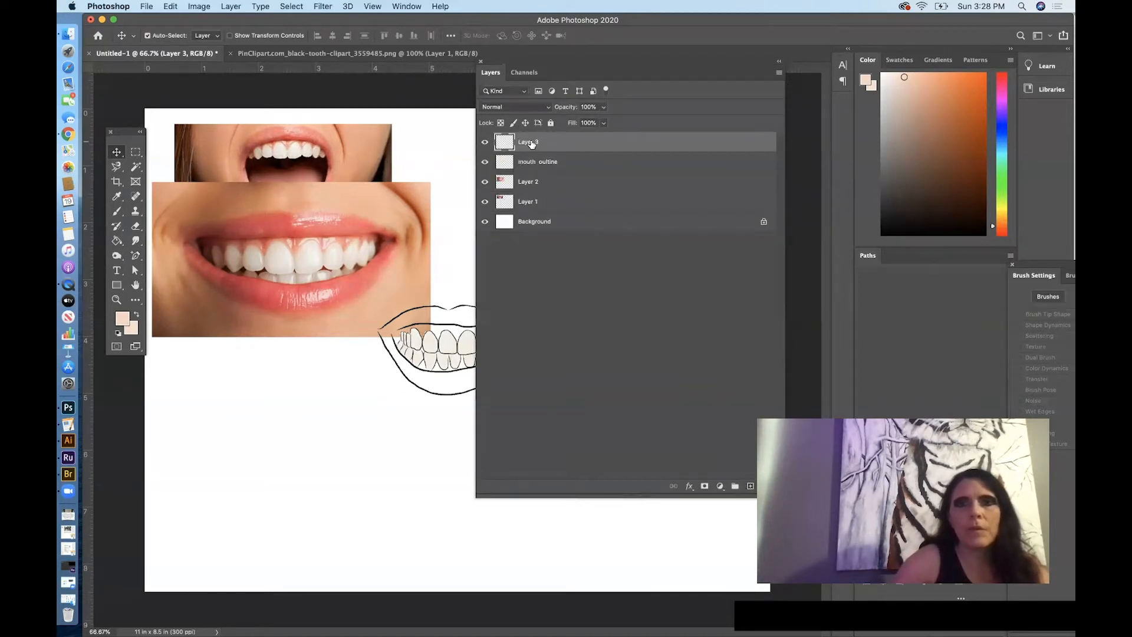
type("l")
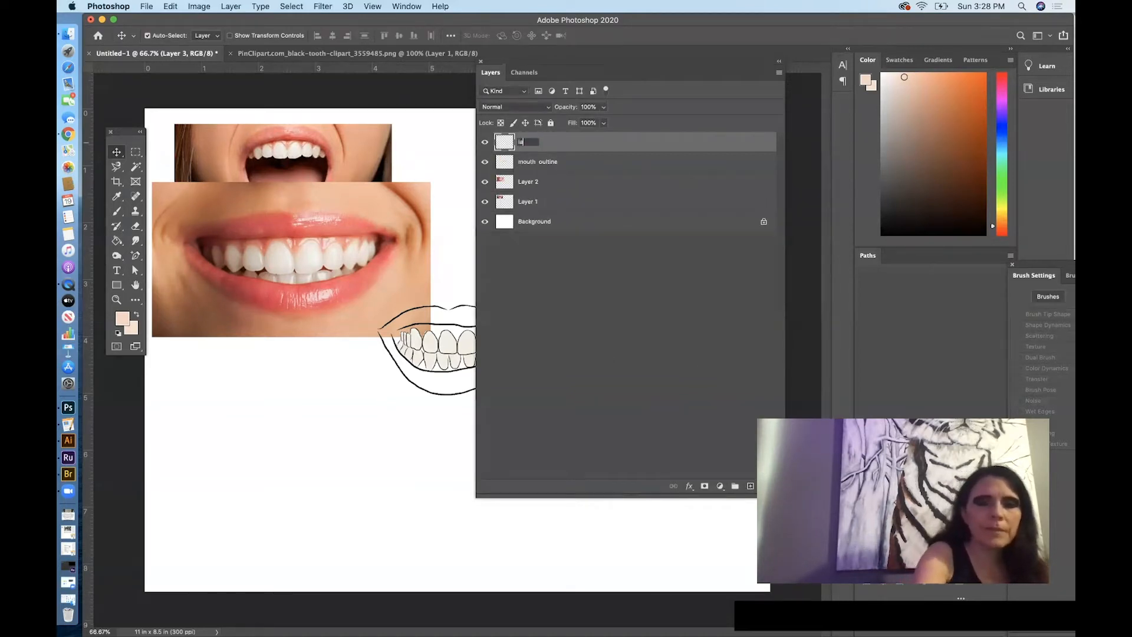
type("ayer mmm")
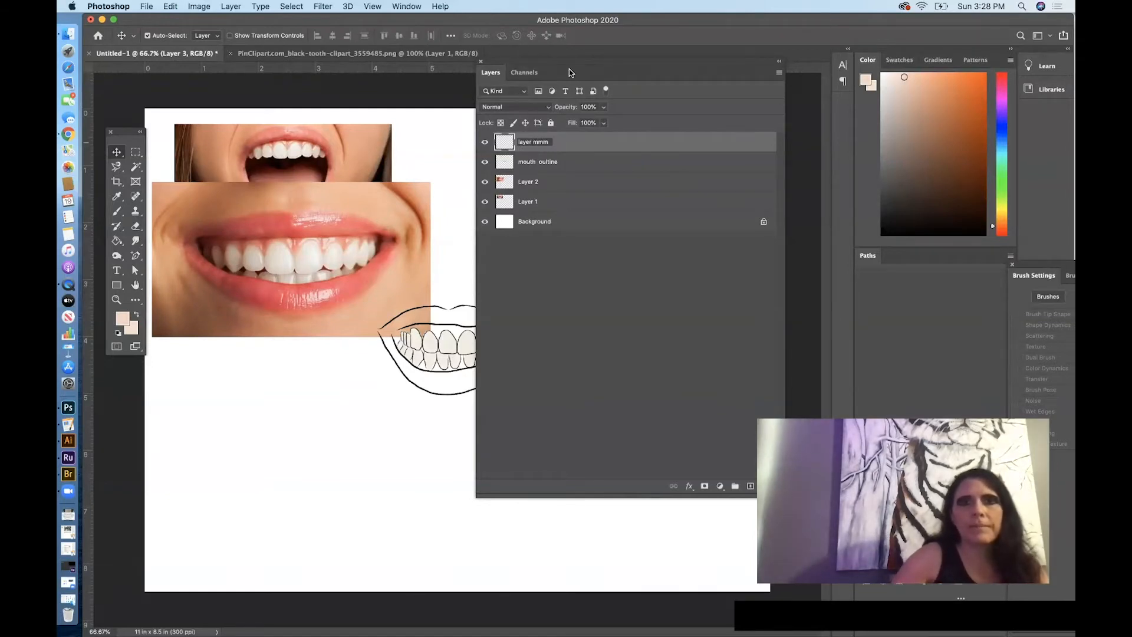
key("Return")
Enlarge the line-art mouth proportionally to about 4.3 inches wide and place it to the right of the smile photo
mouse_move(728, 63)
left_mouse_down()
mouse_move(733, 105)
mouse_move(889, 178)
mouse_move(1049, 140)
mouse_move(1017, 126)
mouse_move(949, 144)
mouse_move(995, 125)
left_mouse_up()
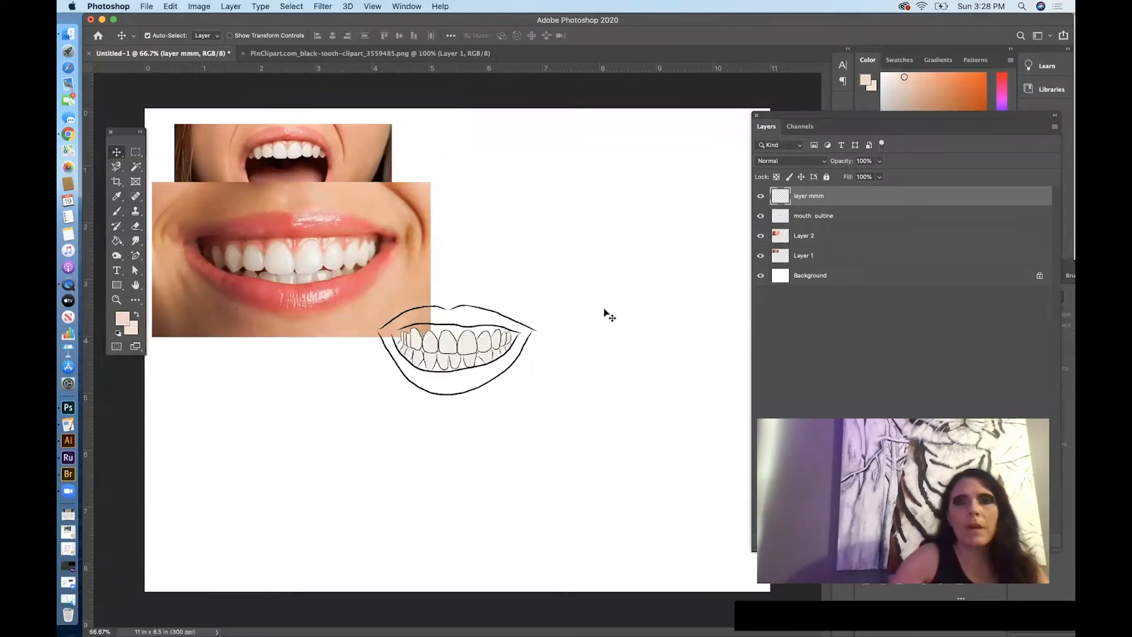
left_click(849, 221)
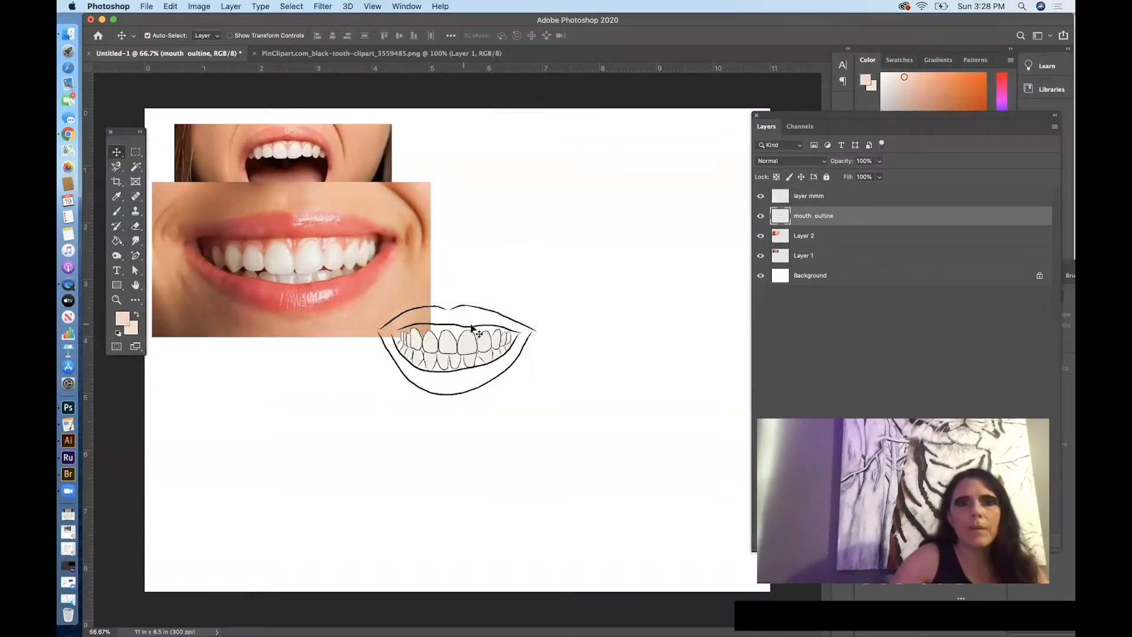
left_click(491, 333)
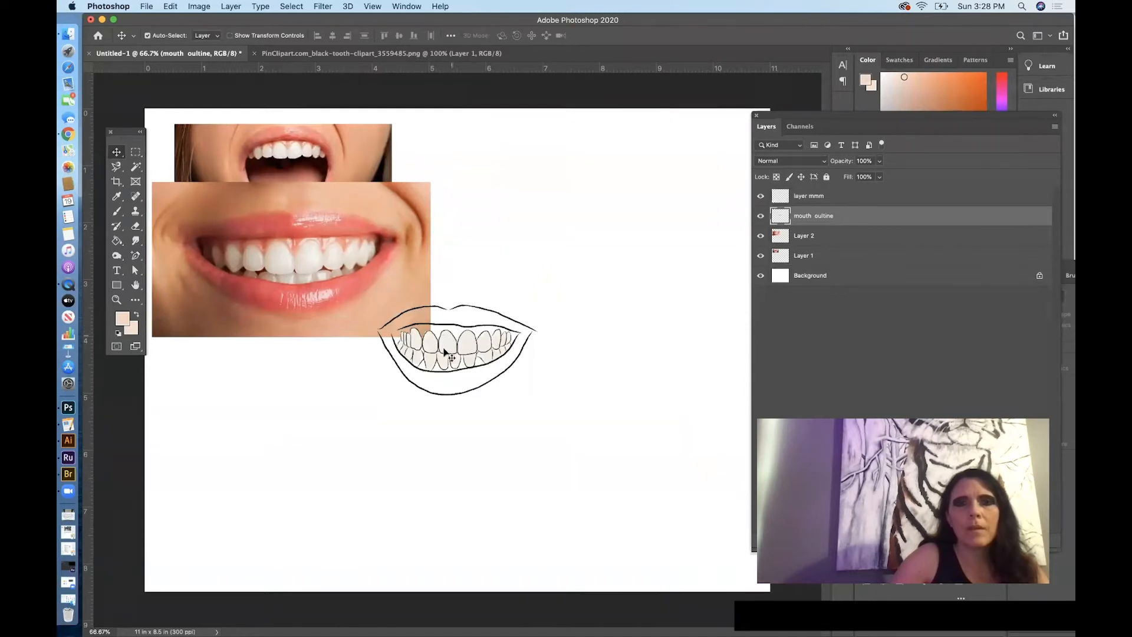
mouse_move(458, 361)
left_mouse_down()
mouse_move(592, 329)
mouse_move(583, 224)
mouse_move(595, 242)
left_mouse_up()
key("super+t")
left_click_drag(513, 272, 424, 321)
left_click_drag(522, 289, 564, 284)
key("Return")
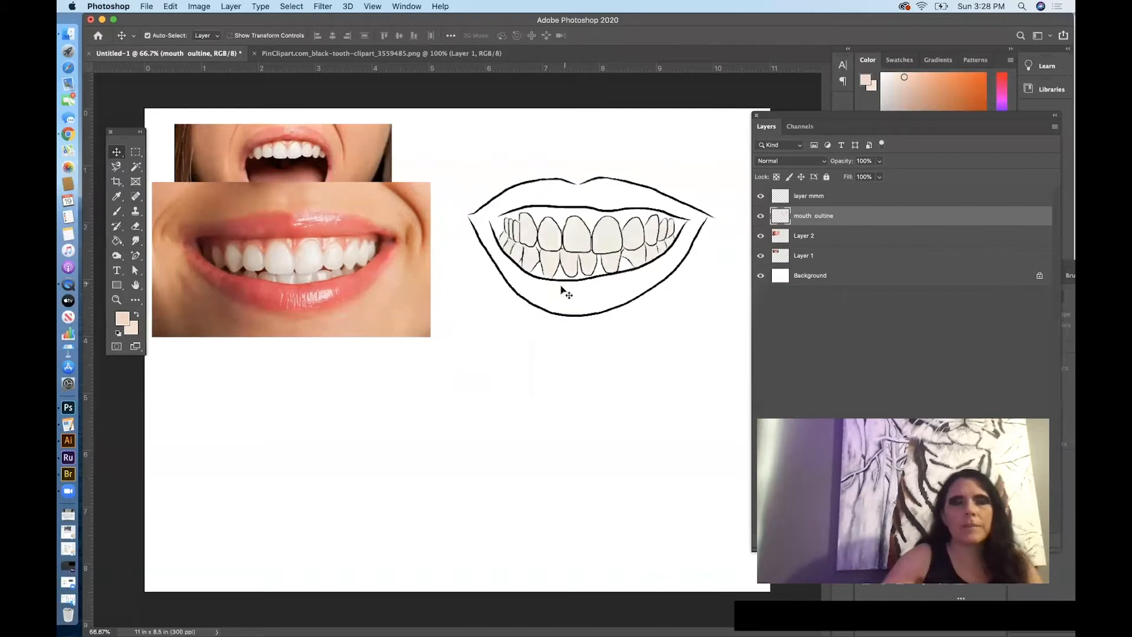
Select the upper teeth on the left half of the line-art mouth, from the center tooth outward, with the Magic Wand
left_click(116, 299)
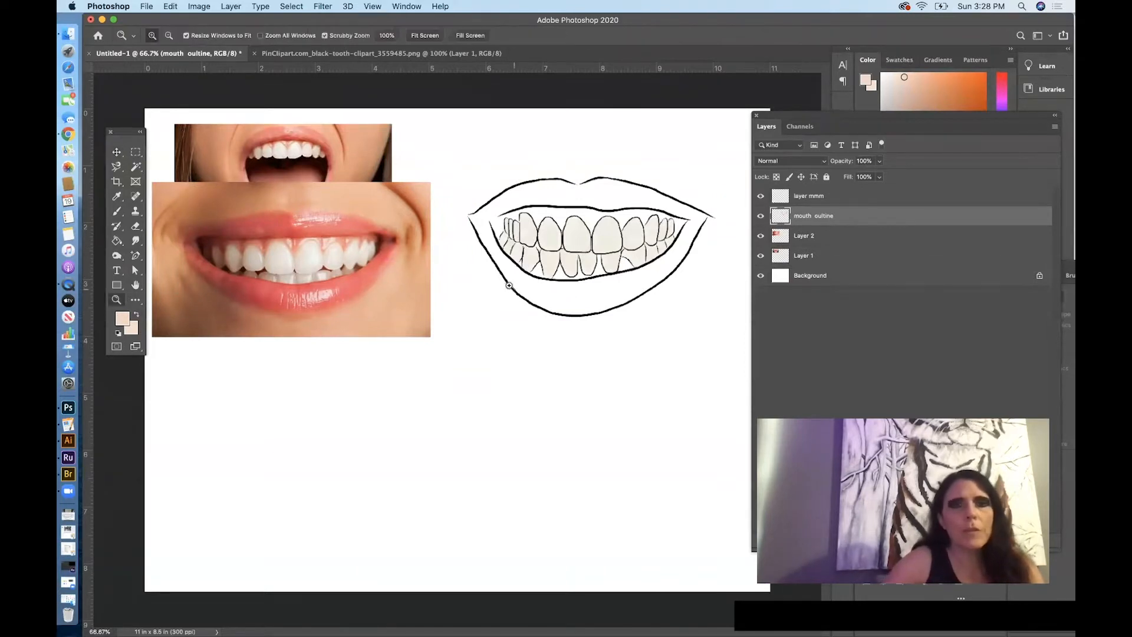
left_click(639, 263)
left_click(644, 263)
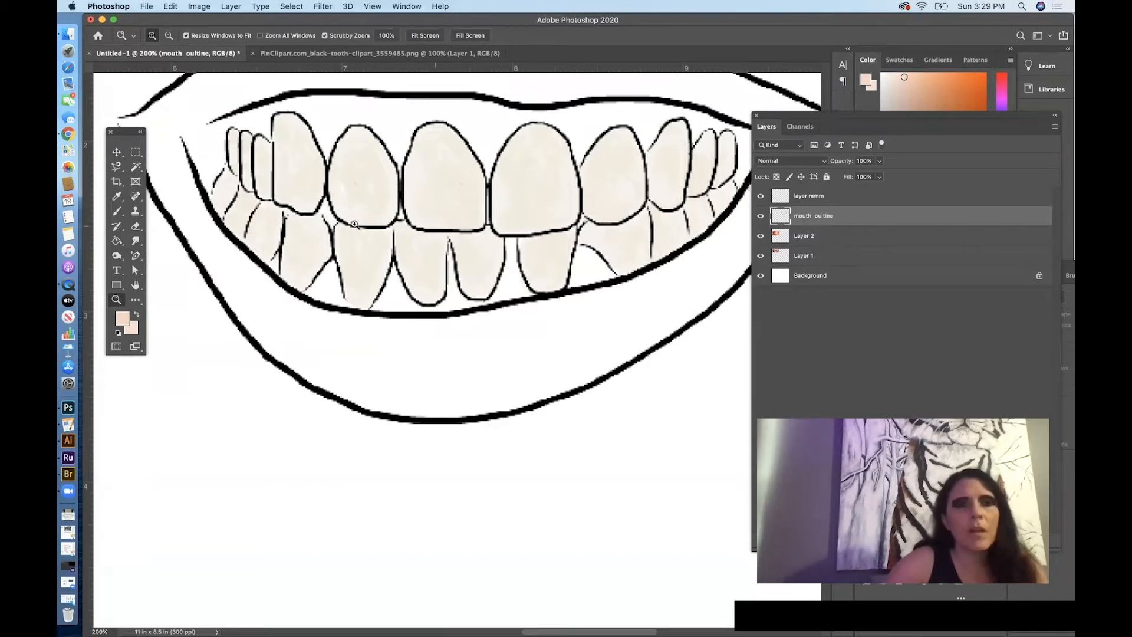
left_click(137, 167)
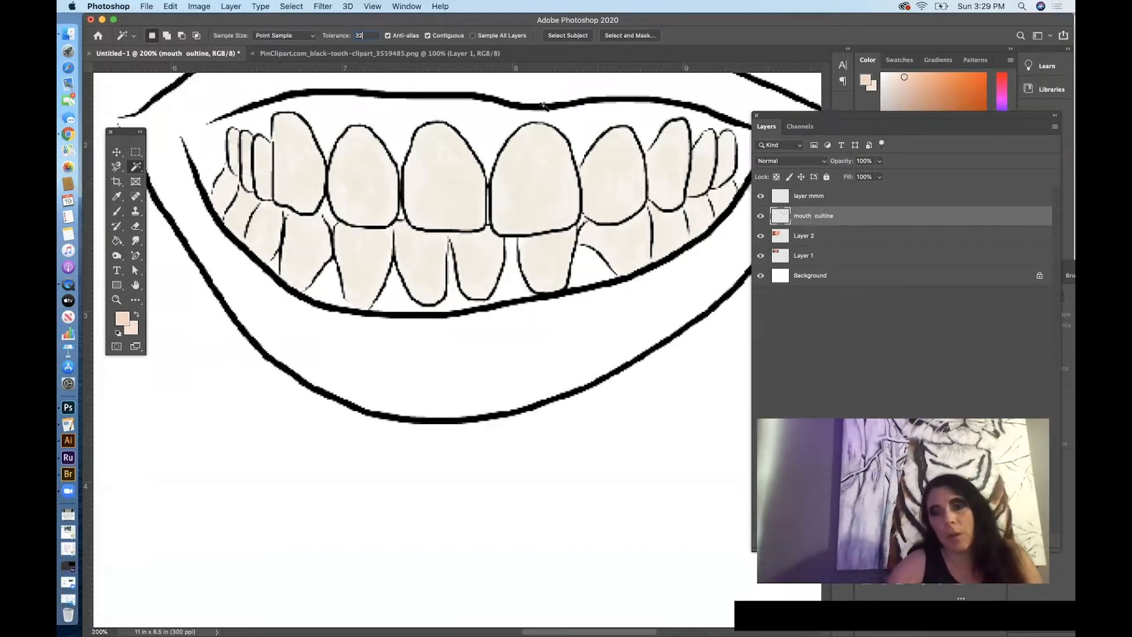
left_click(465, 179)
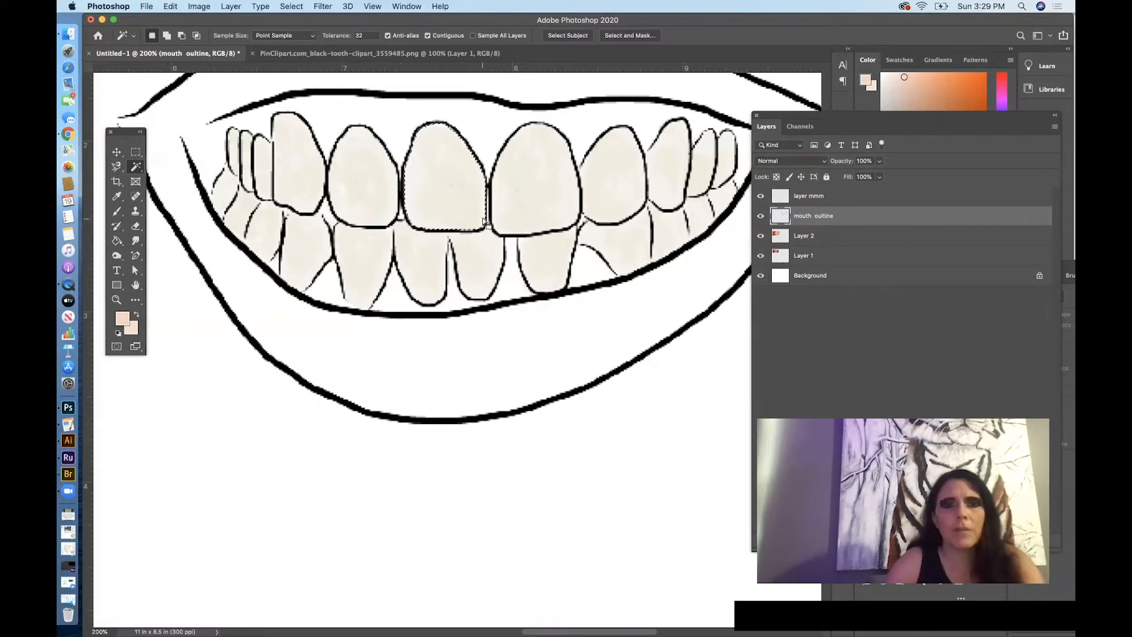
left_click(371, 189, "shift")
left_click(306, 171, "shift")
left_click(260, 170, "shift")
left_click(246, 160, "shift")
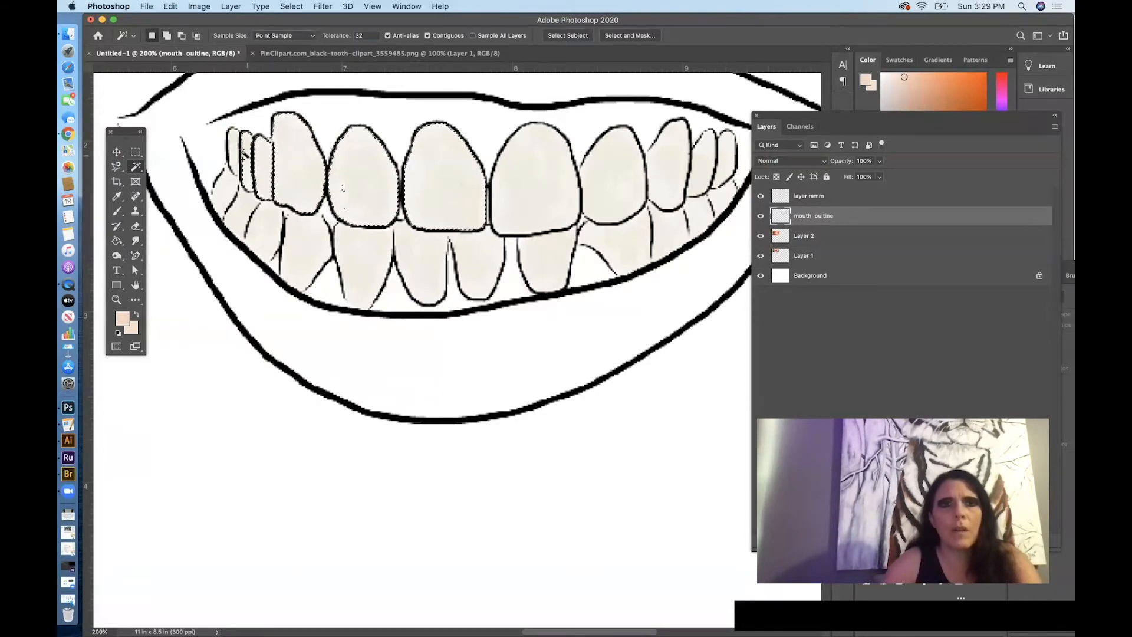
left_click(235, 151, "shift")
Add the upper teeth on the right half of the line-art mouth to the Magic Wand selection, from the center tooth outward
left_click(548, 197, "shift")
left_click(610, 183, "shift")
left_click(683, 170, "shift")
left_click(705, 169, "shift")
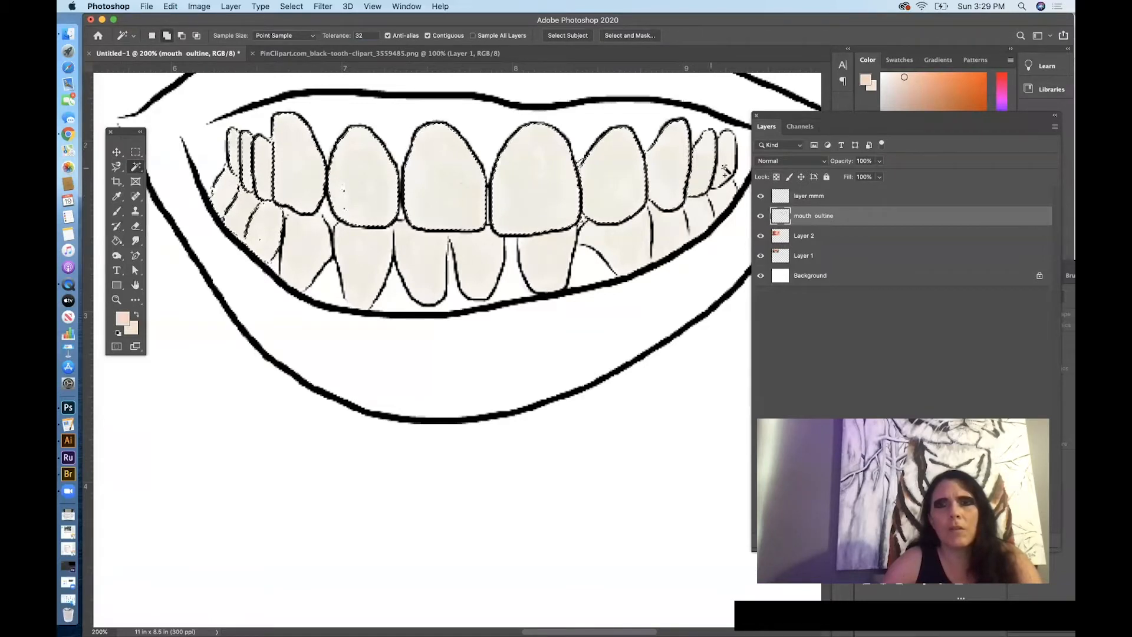
left_click(730, 148, "shift")
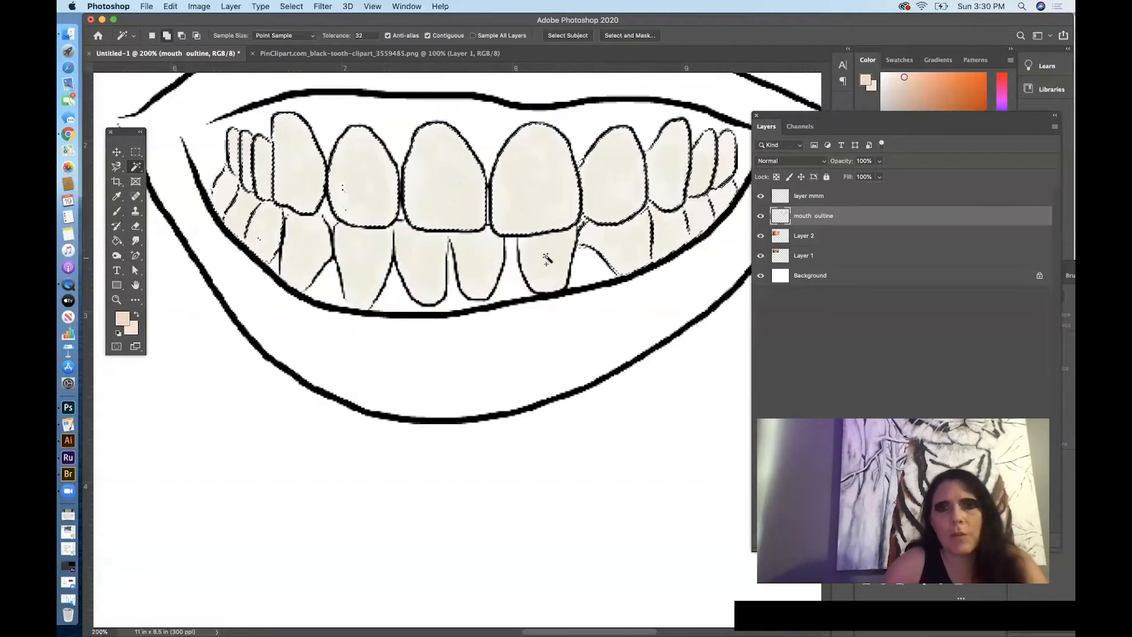
Add the lower teeth from the center to the left to the Magic Wand selection, and deselect everything
left_click(468, 250, "shift")
left_click(421, 252, "shift")
left_click(356, 249, "shift")
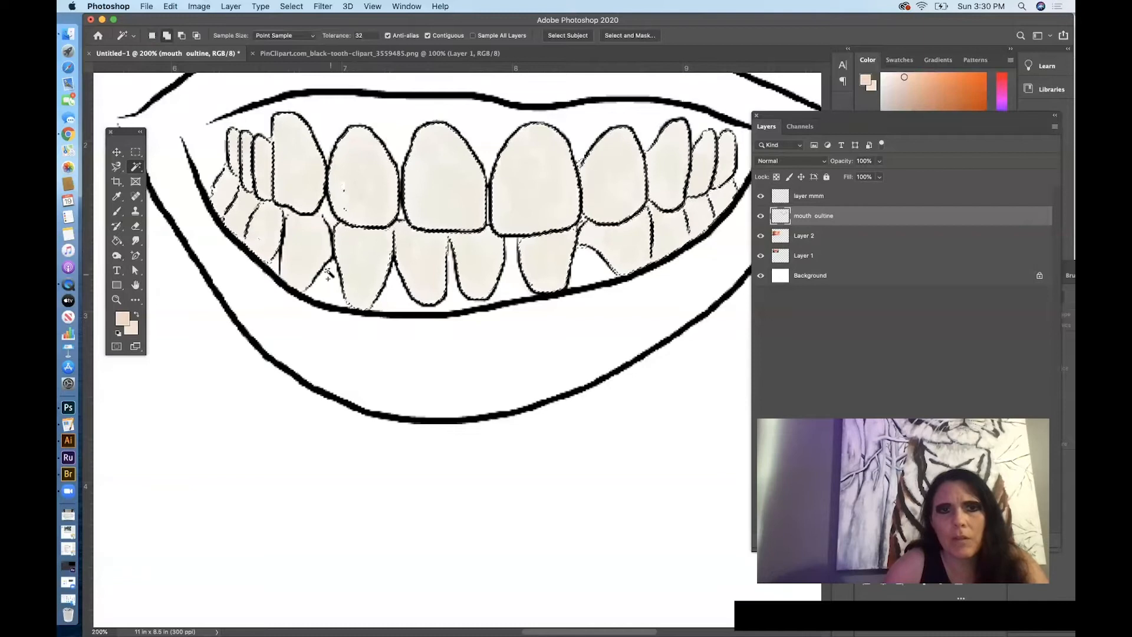
left_click(312, 250, "shift")
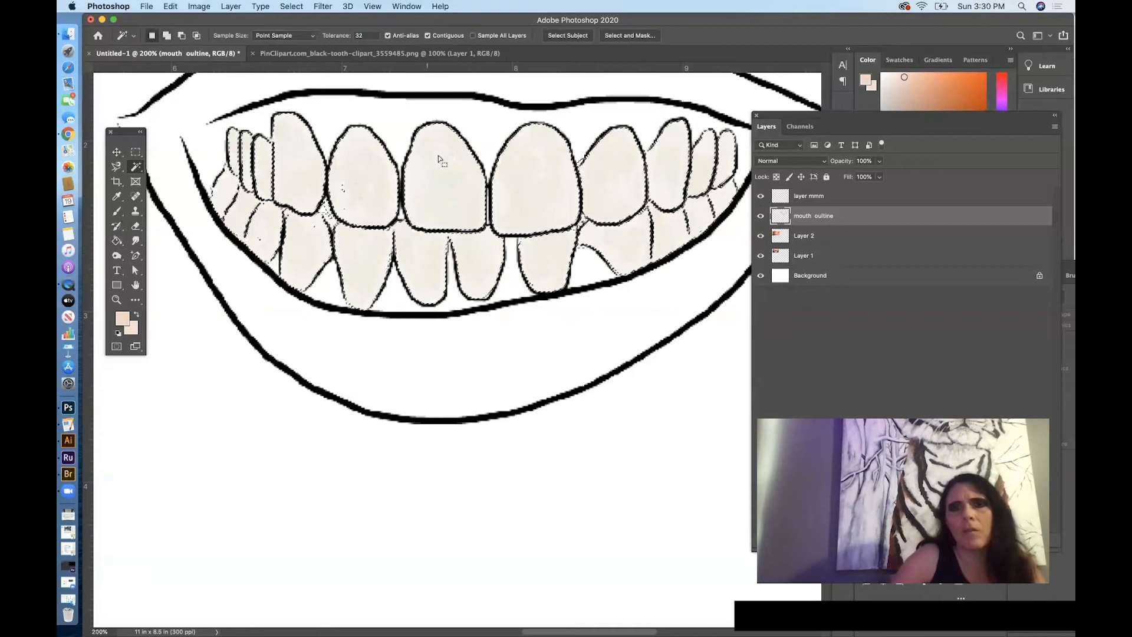
left_click(300, 6)
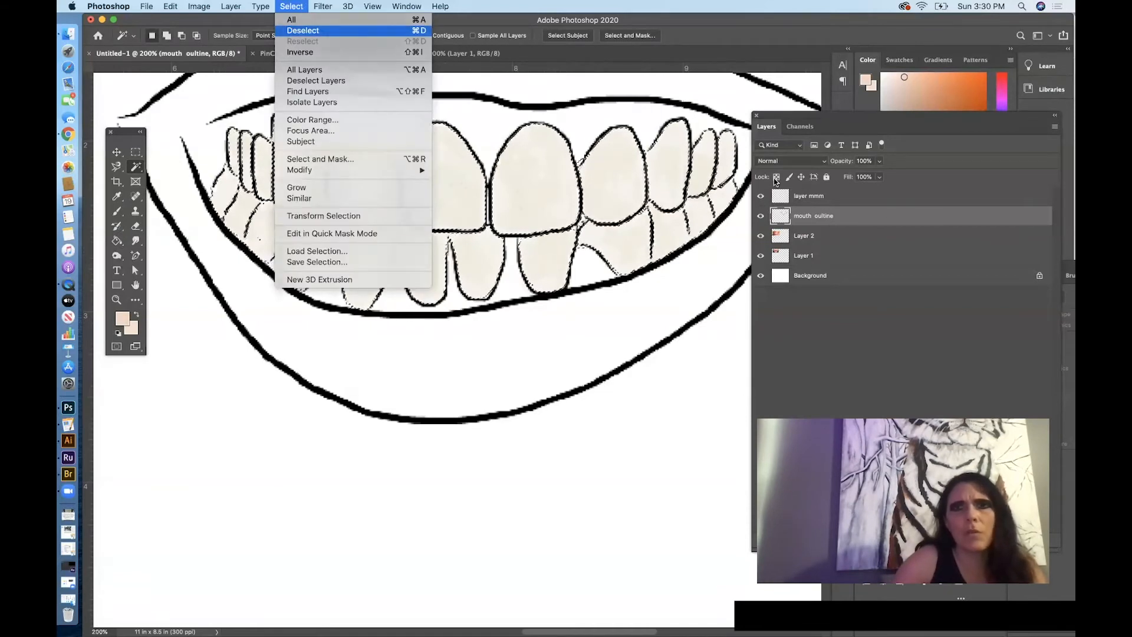
left_click(312, 31)
Test the outline of the upper canine on the left side for gaps with a Magic Wand selection, and deselect it
left_click(116, 300)
left_click(283, 153)
left_click(277, 155)
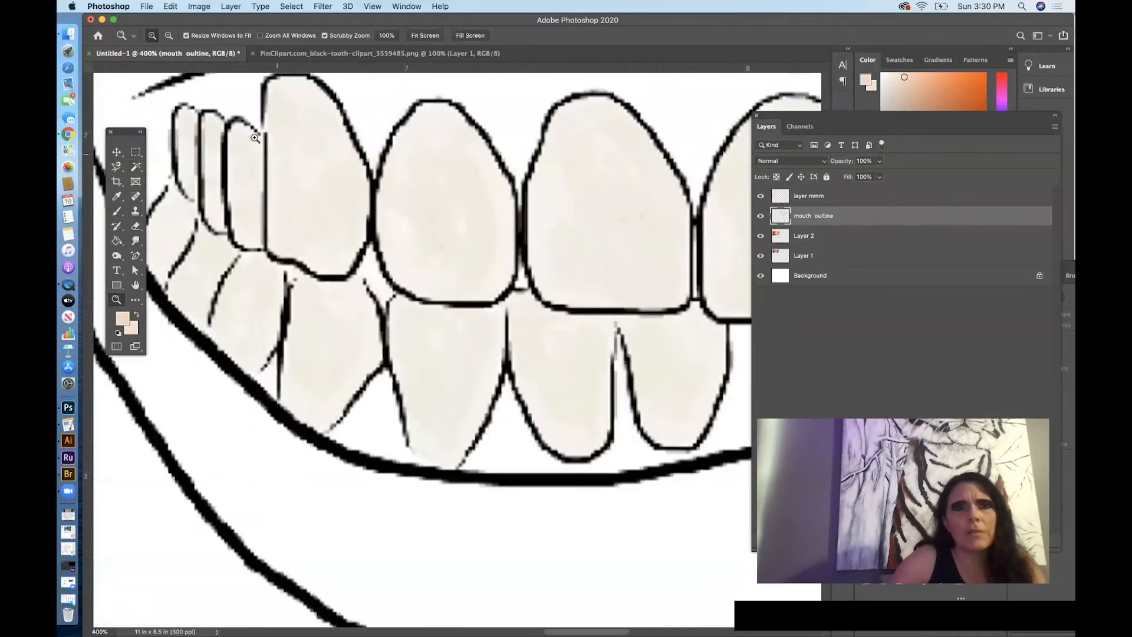
left_click(255, 138)
left_click(256, 143)
left_click(256, 143)
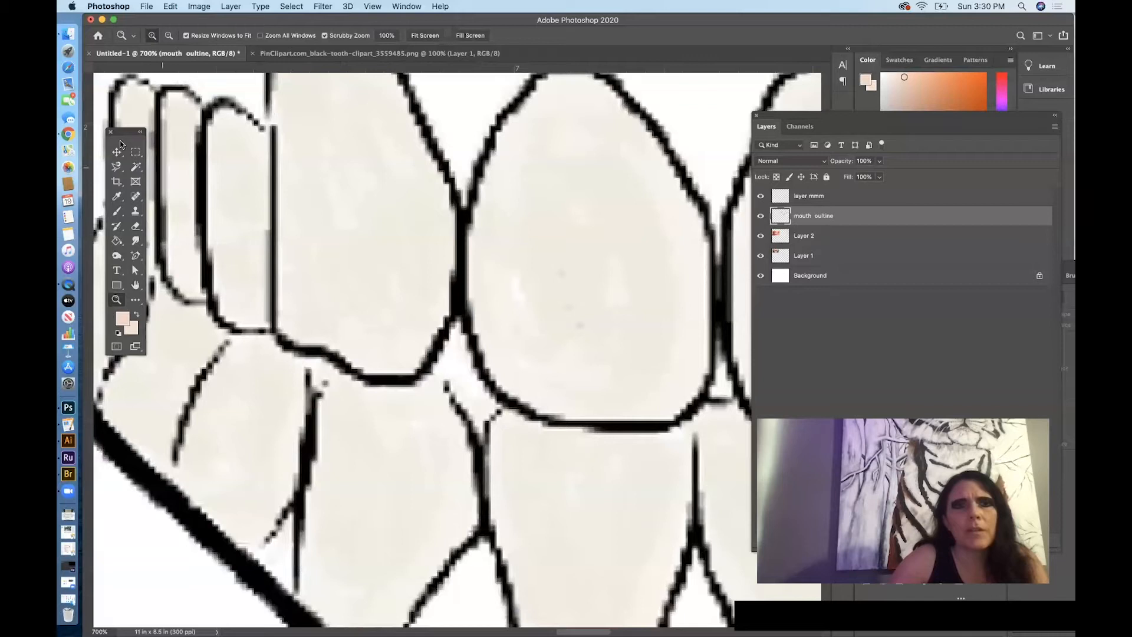
left_click(136, 166)
left_click(367, 182)
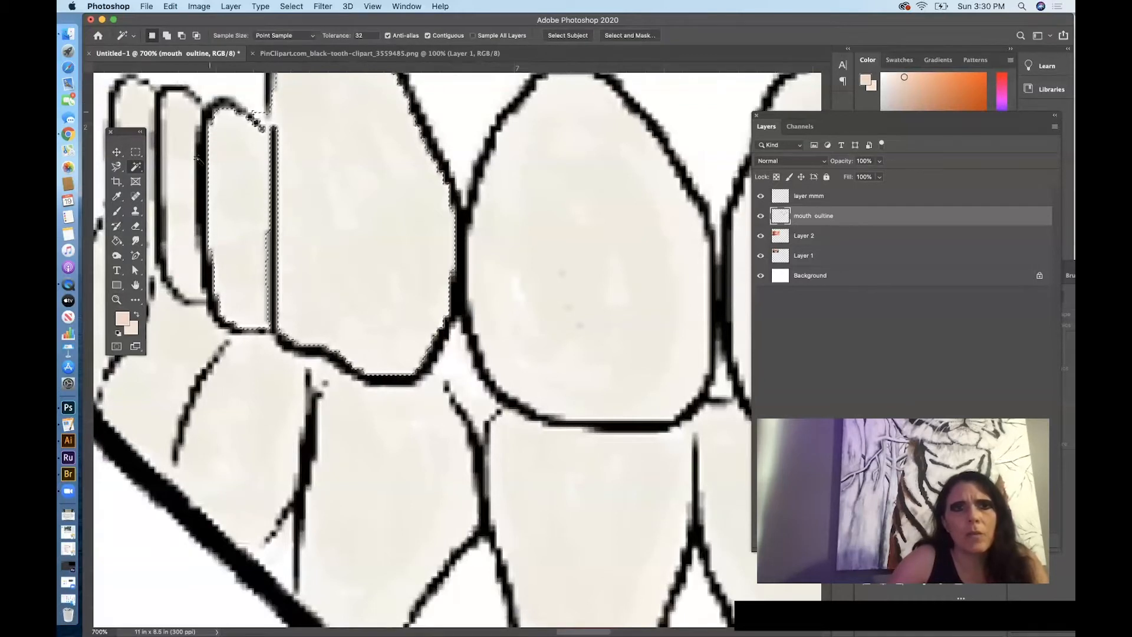
left_click(291, 6)
left_click(311, 34)
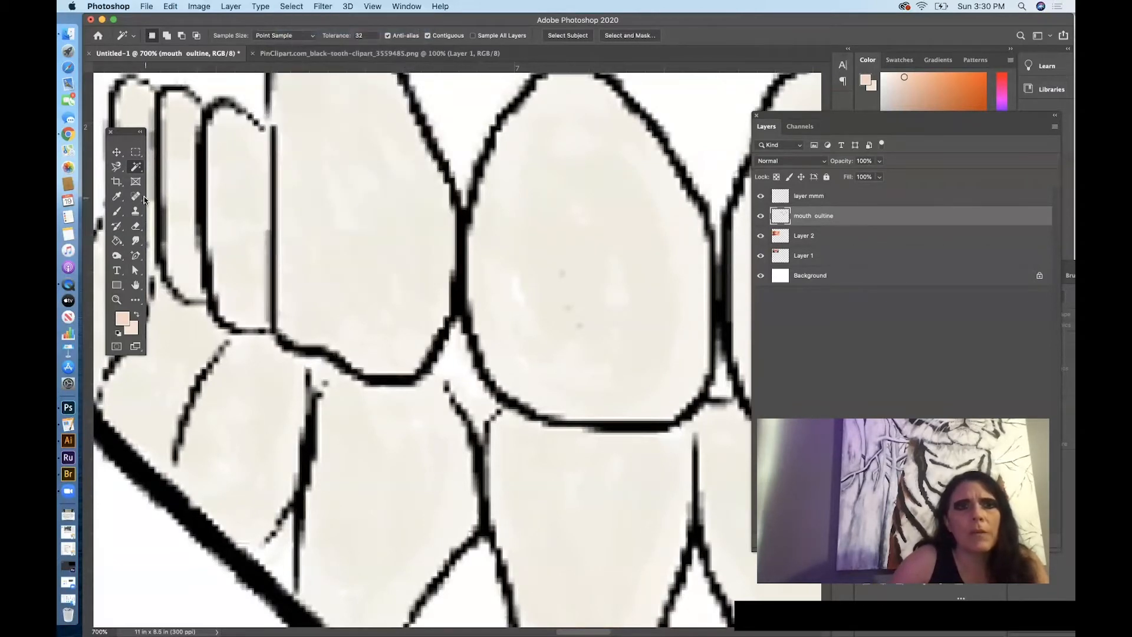
Reset the colors to default black and white, and set the Soft Round brush size to 7 px
left_click(119, 333)
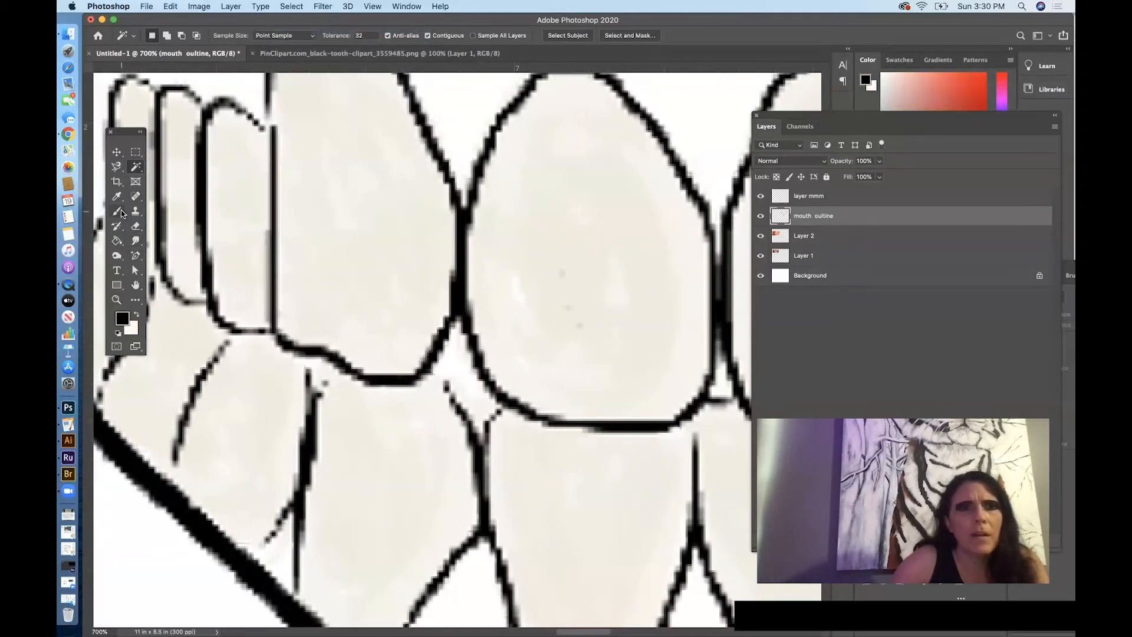
left_click(116, 211)
right_click(283, 137)
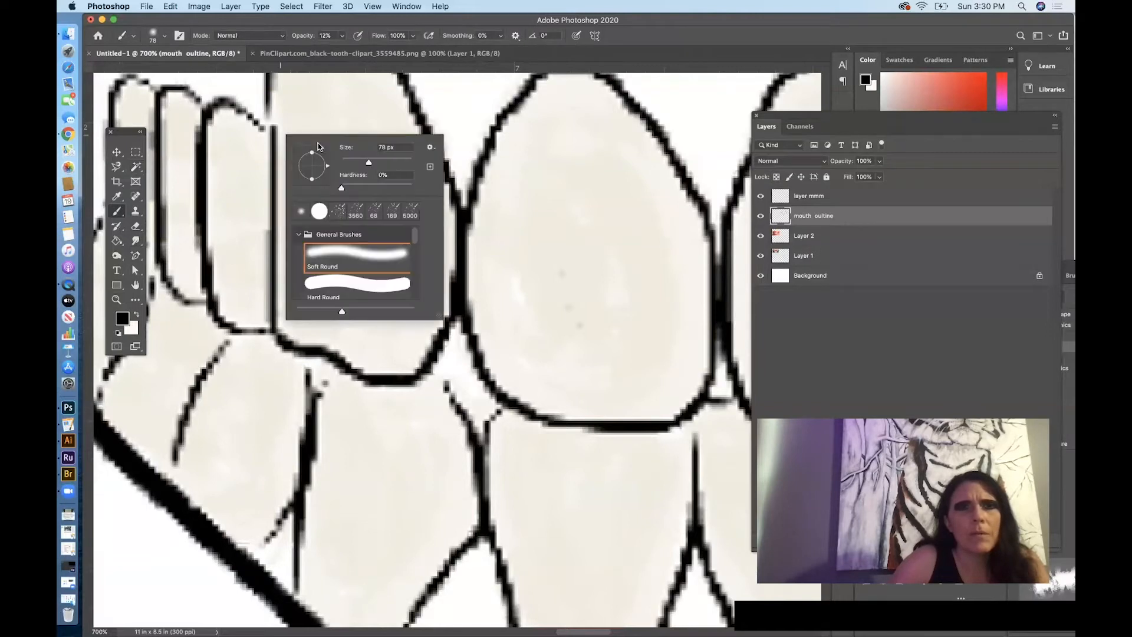
left_click(347, 162)
left_click_drag(347, 165, 345, 165)
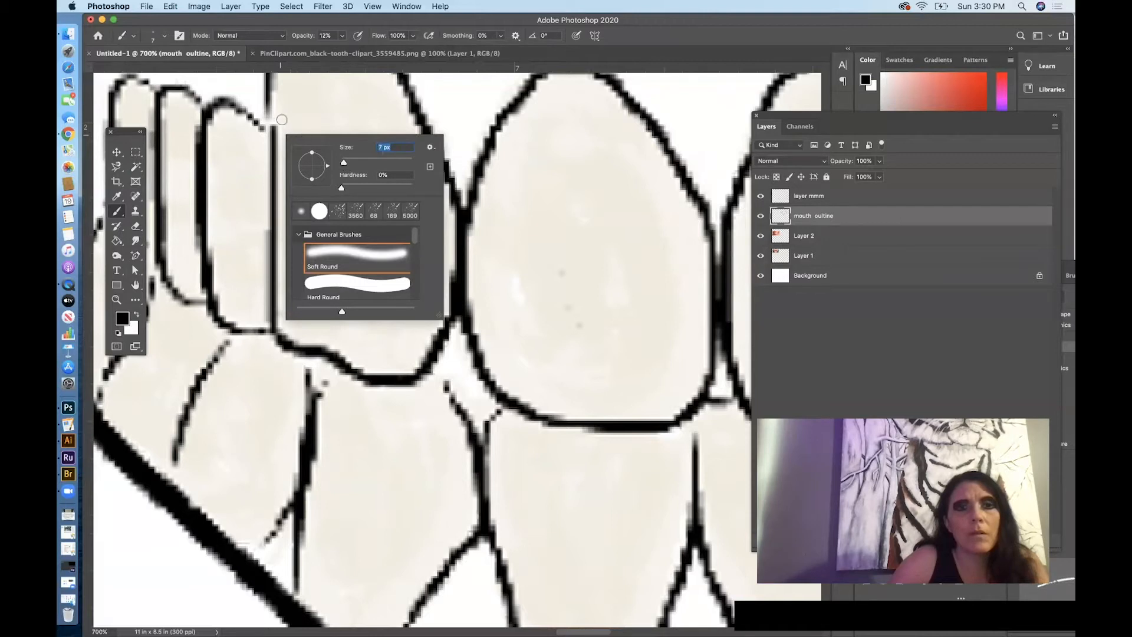
Set the brush opacity to 100% and paint closed the outline gap between the upper-left canine and the tooth behind it
left_click(265, 128)
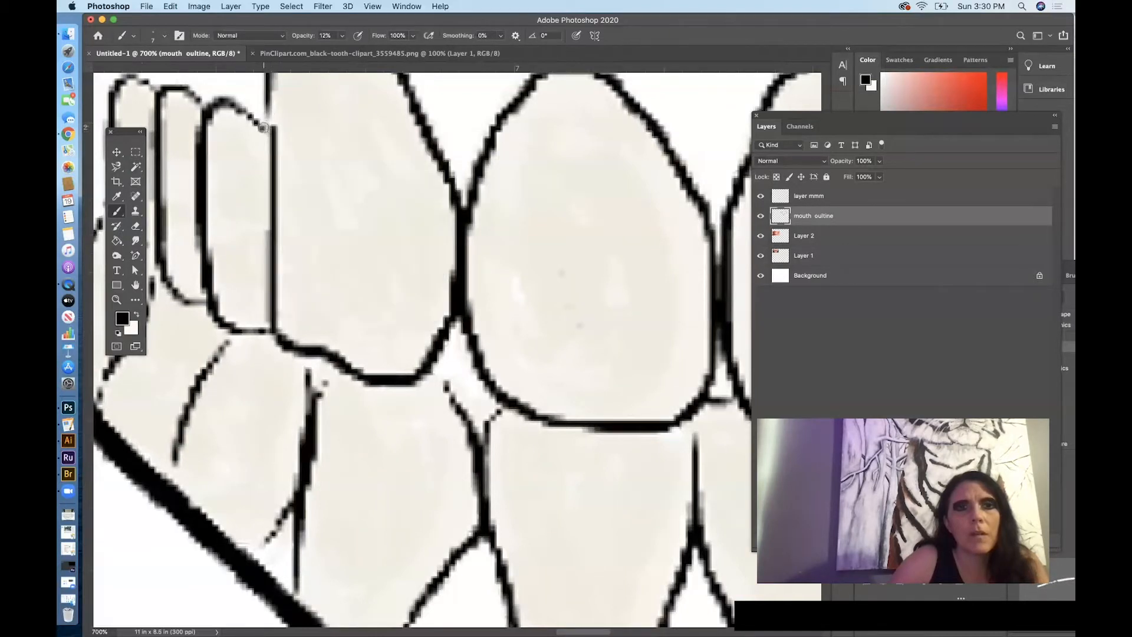
left_click_drag(343, 38, 430, 63)
left_click(263, 128)
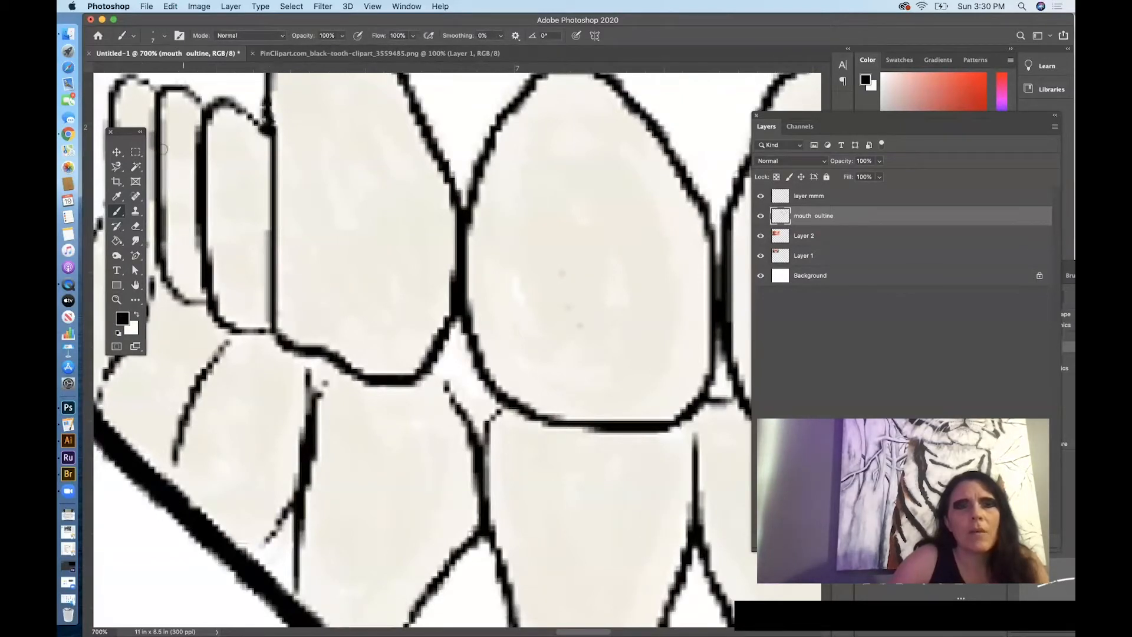
Check that the upper-left canine selects separately with the Magic Wand, and deselect it
left_click(137, 168)
left_click(329, 170)
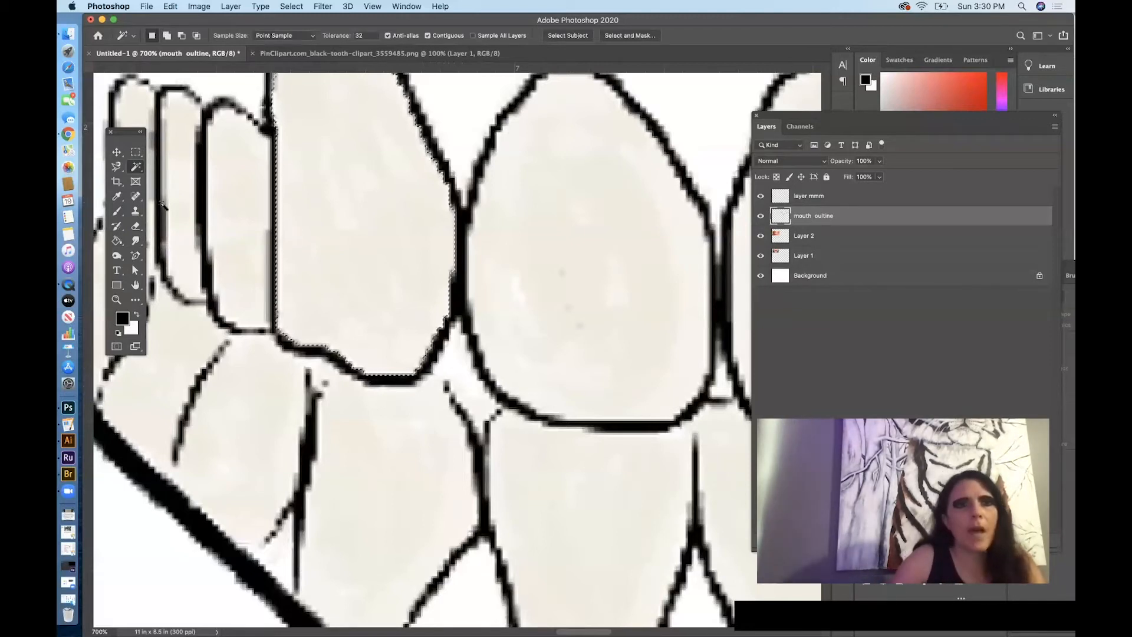
left_click(291, 6)
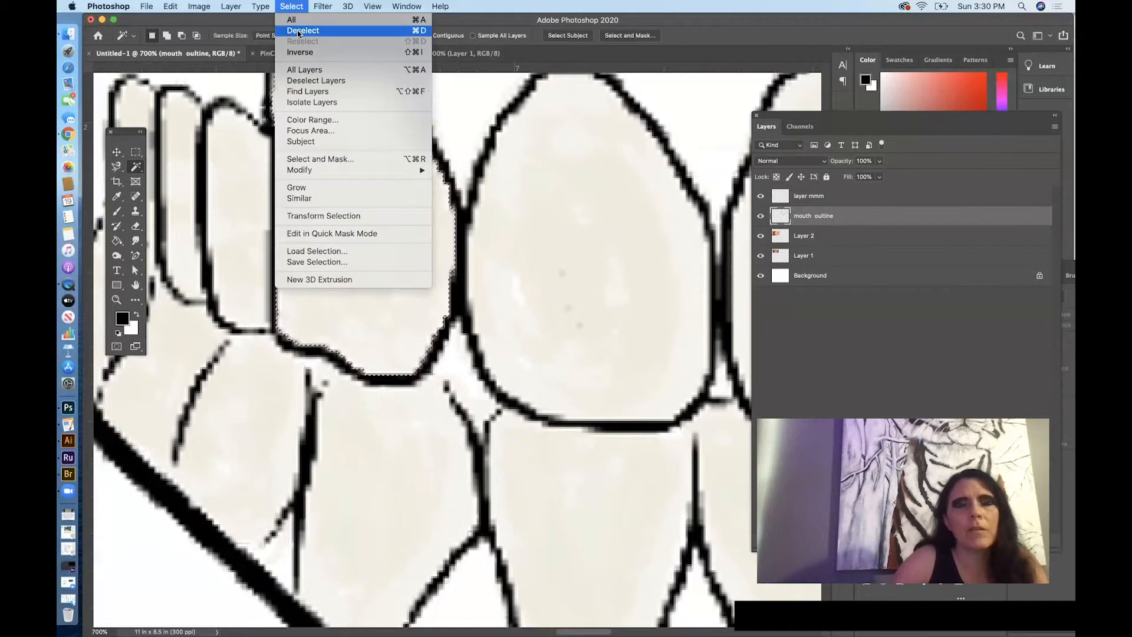
key("super+d")
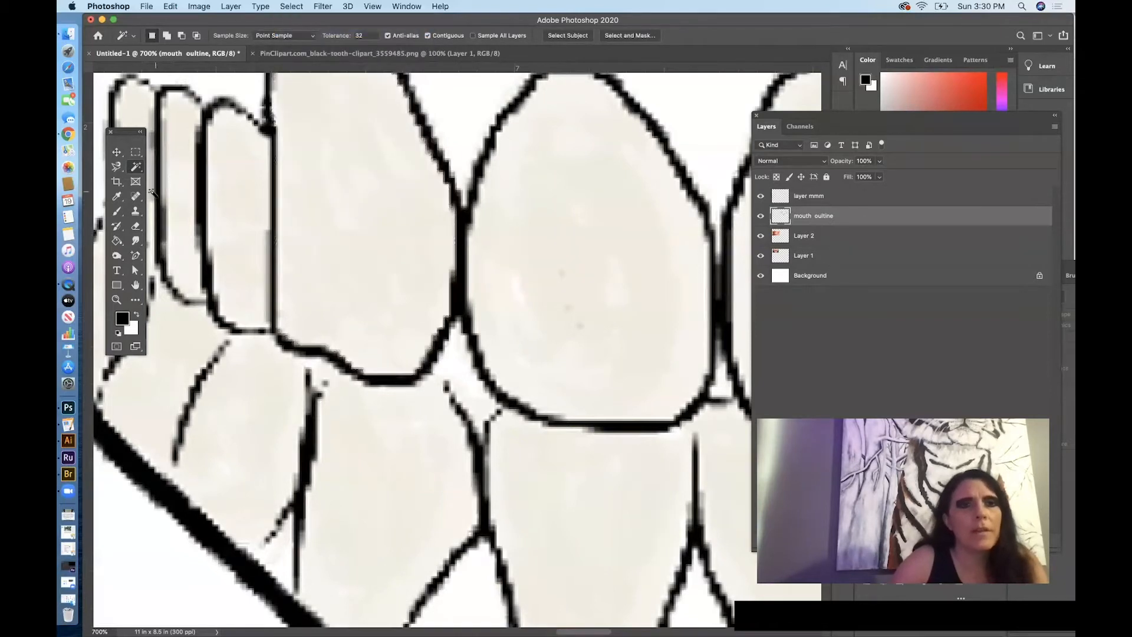
Paint black strokes that close the outline gaps of the lower teeth beneath the upper-left canine, down to the lip line
left_click(127, 213)
left_click_drag(447, 386, 427, 370)
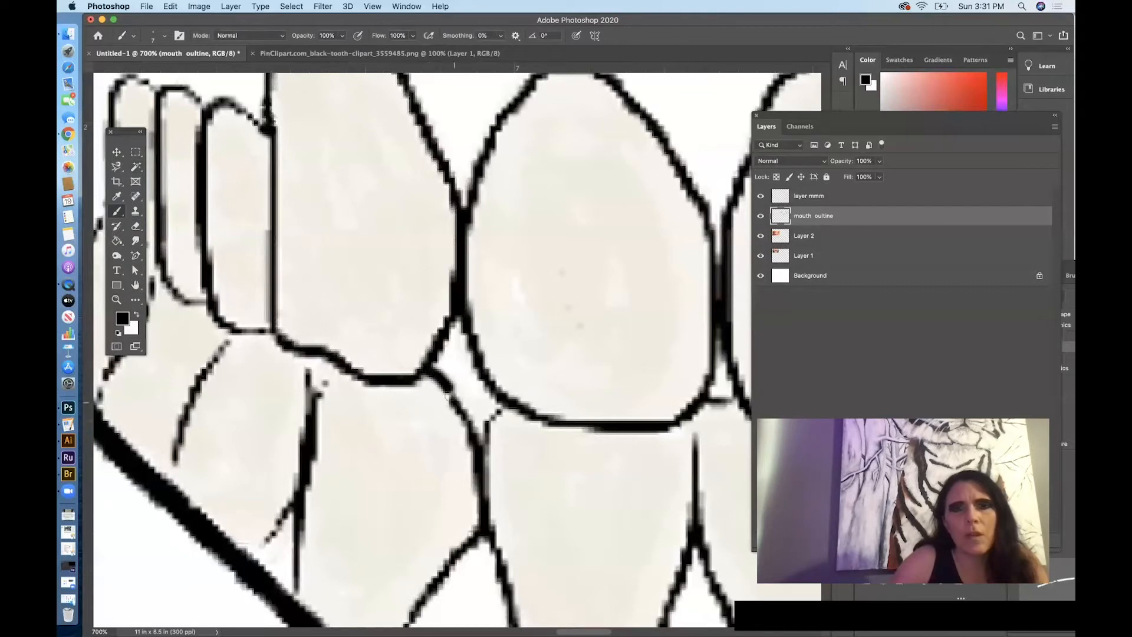
left_click_drag(316, 391, 336, 372)
left_click_drag(281, 340, 312, 383)
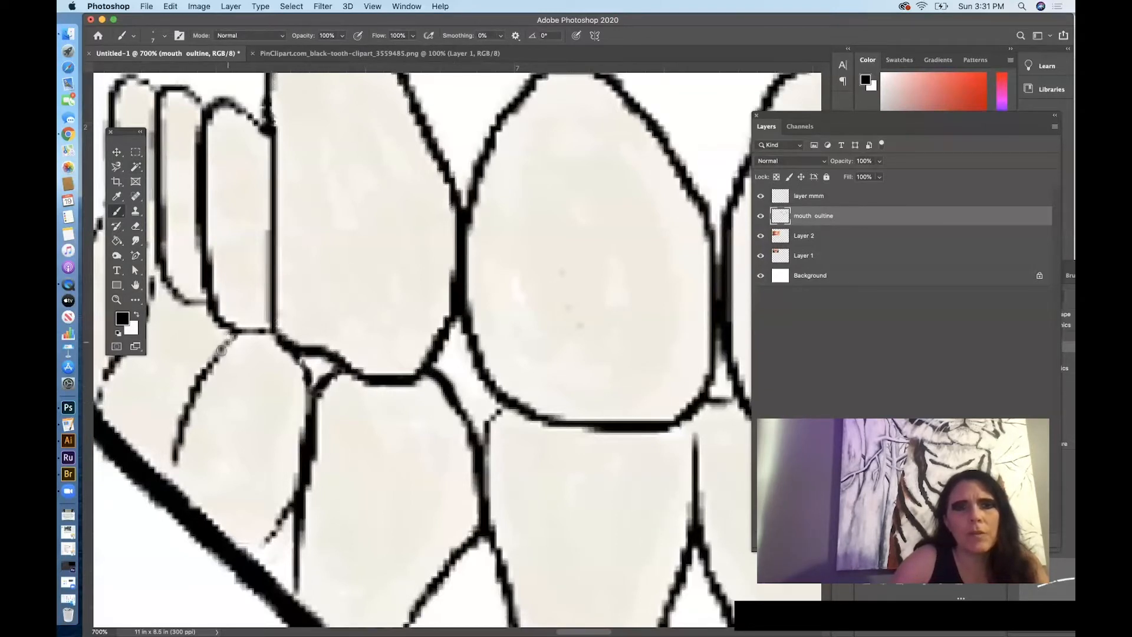
left_click_drag(170, 454, 183, 500)
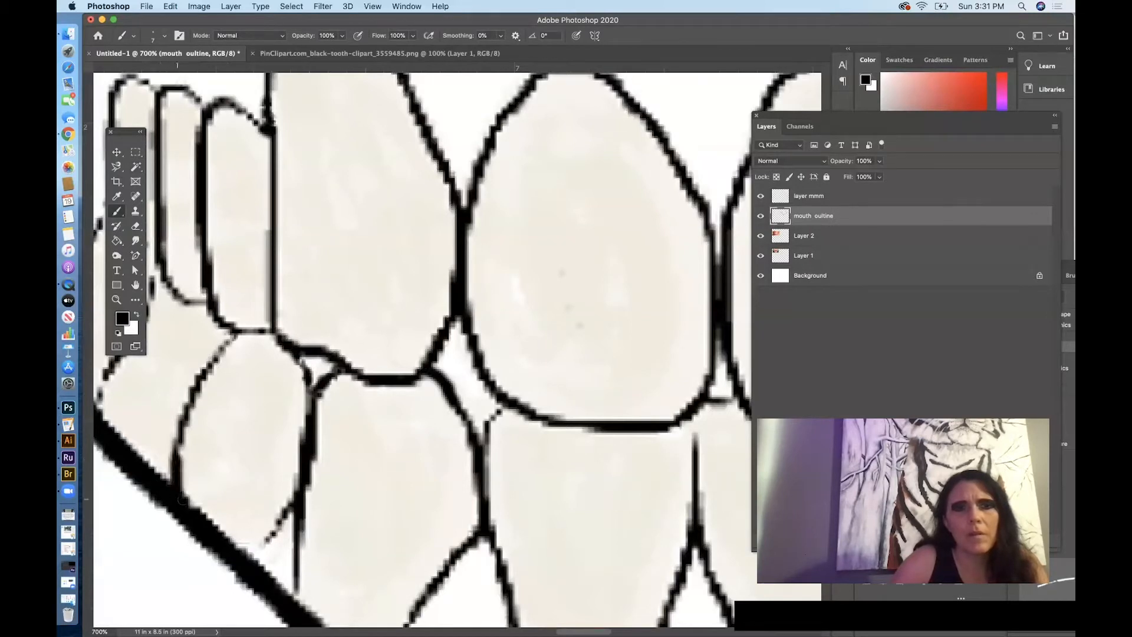
mouse_move(273, 526)
left_mouse_down()
mouse_move(241, 542)
mouse_move(416, 562)
left_mouse_up()
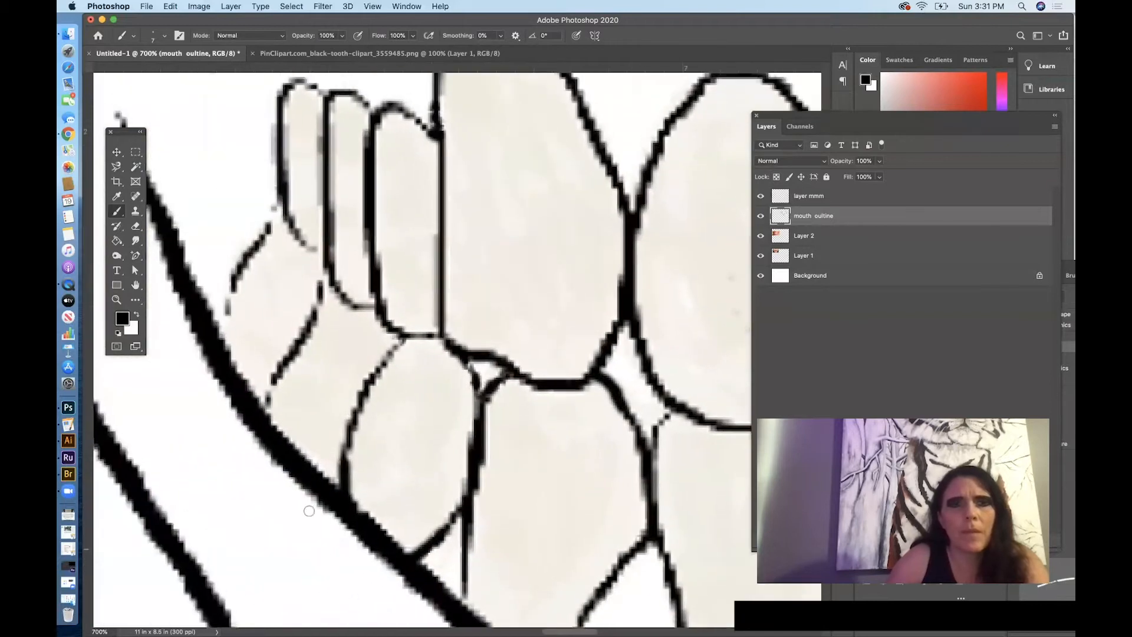
Close the outline gaps of the far-left back teeth with black brush strokes, joining them to the lip line and neighboring teeth
left_click_drag(278, 367, 264, 415)
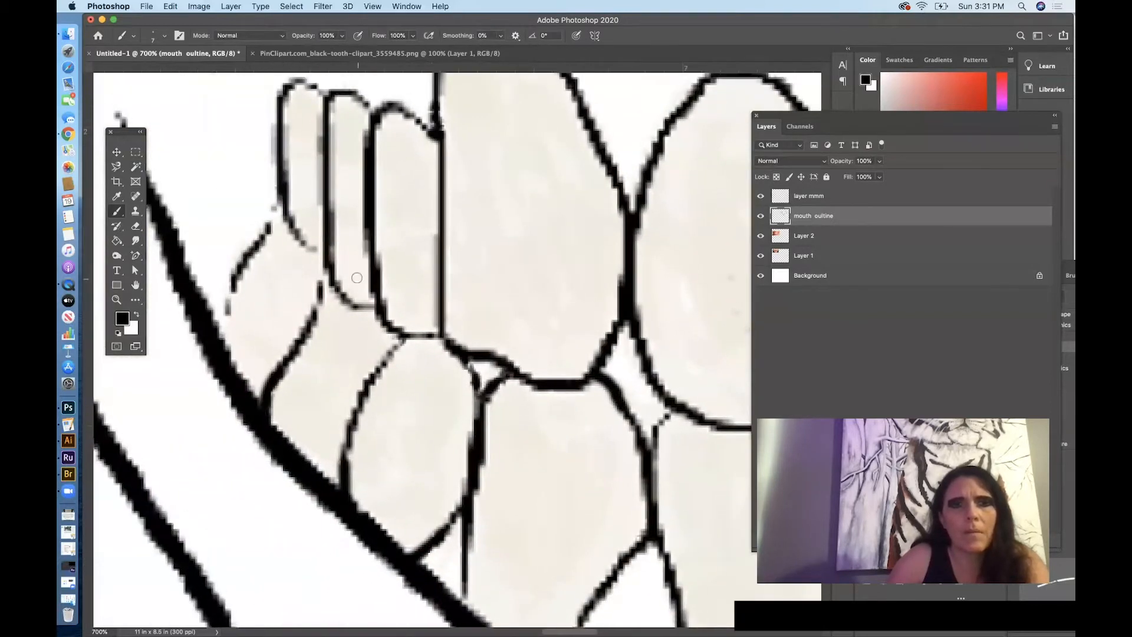
left_click_drag(318, 297, 316, 265)
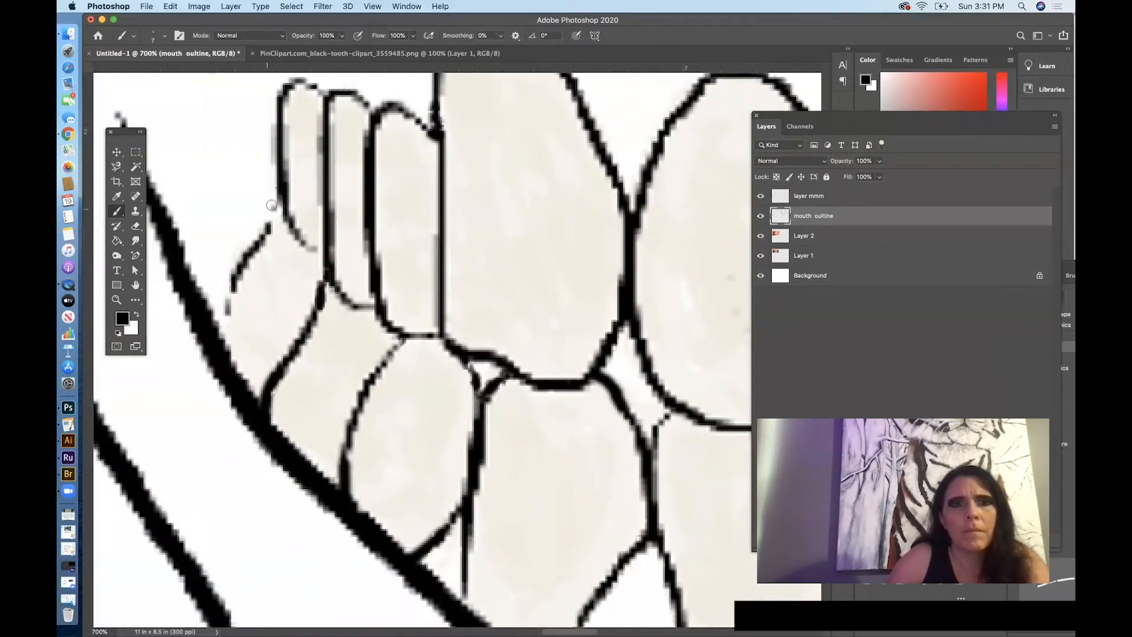
mouse_move(275, 206)
left_mouse_down()
mouse_move(232, 277)
mouse_move(226, 337)
left_mouse_up()
left_click_drag(281, 197, 325, 260)
Close the outline gaps around the lower front teeth left of center, joining their lines to the upper teeth and lip line
left_click_drag(435, 371, 409, 271)
left_click_drag(214, 411, 175, 433)
left_click_drag(327, 448, 355, 495)
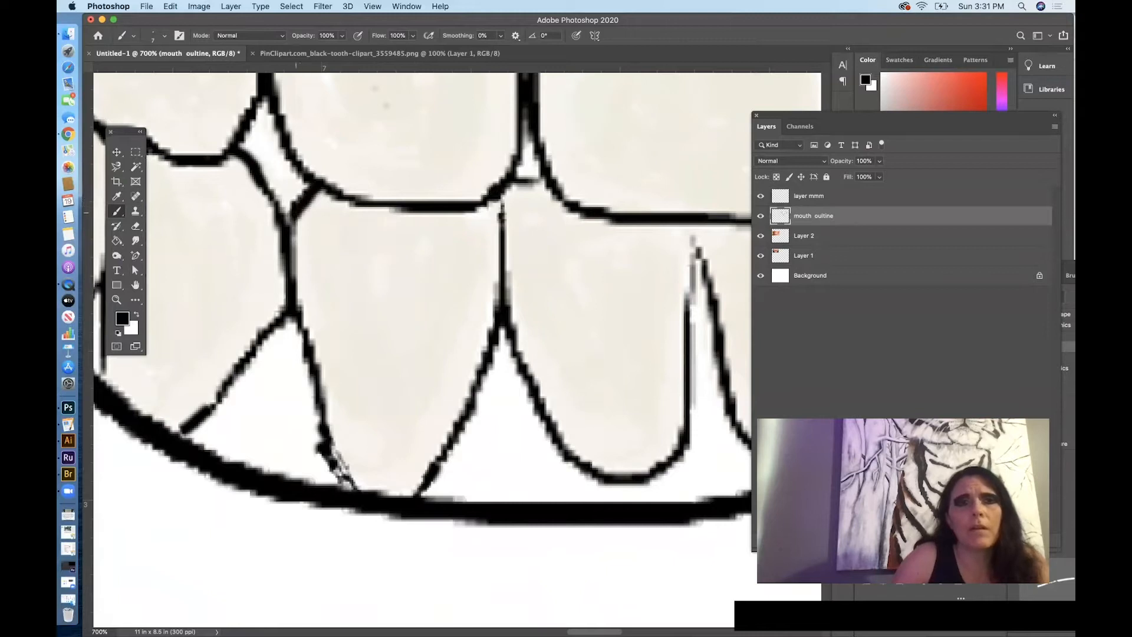
left_click_drag(589, 283, 439, 293)
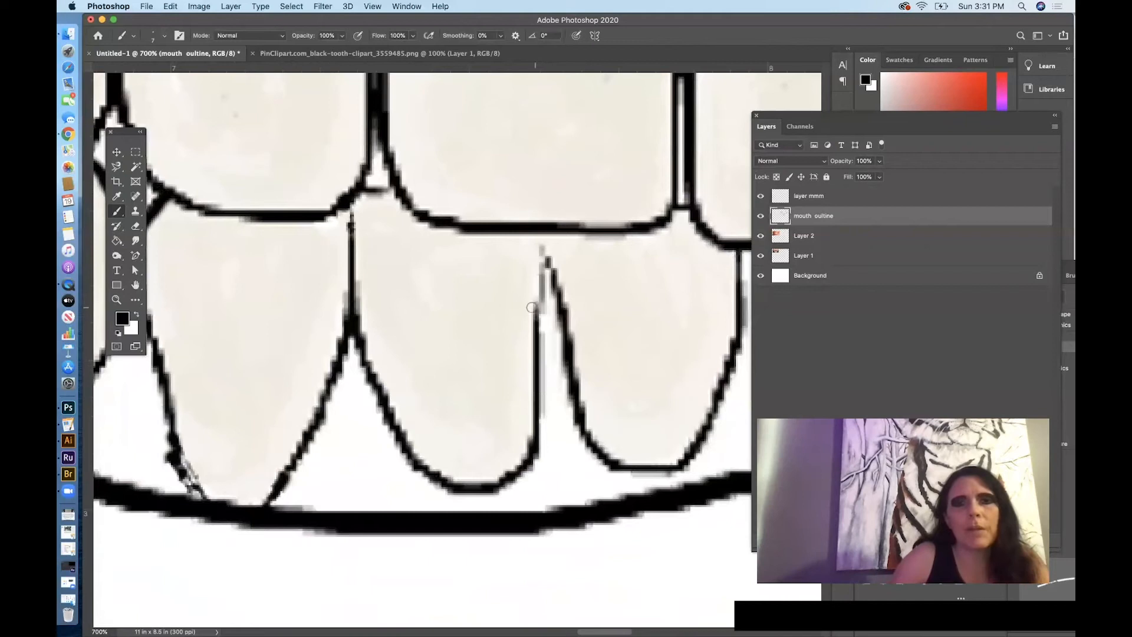
left_click_drag(530, 307, 539, 238)
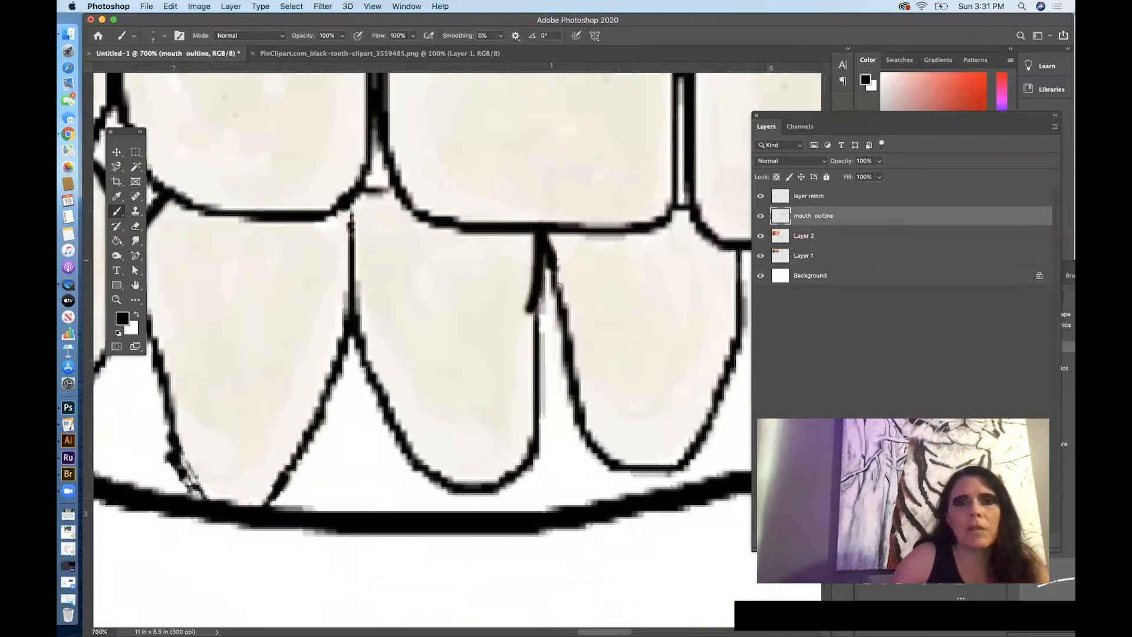
Close the outline gaps around the upper-right lateral incisor and canine and the lower tooth beneath them with black strokes
left_click_drag(580, 335, 371, 438)
left_click_drag(614, 349, 385, 384)
left_click_drag(557, 347, 471, 371)
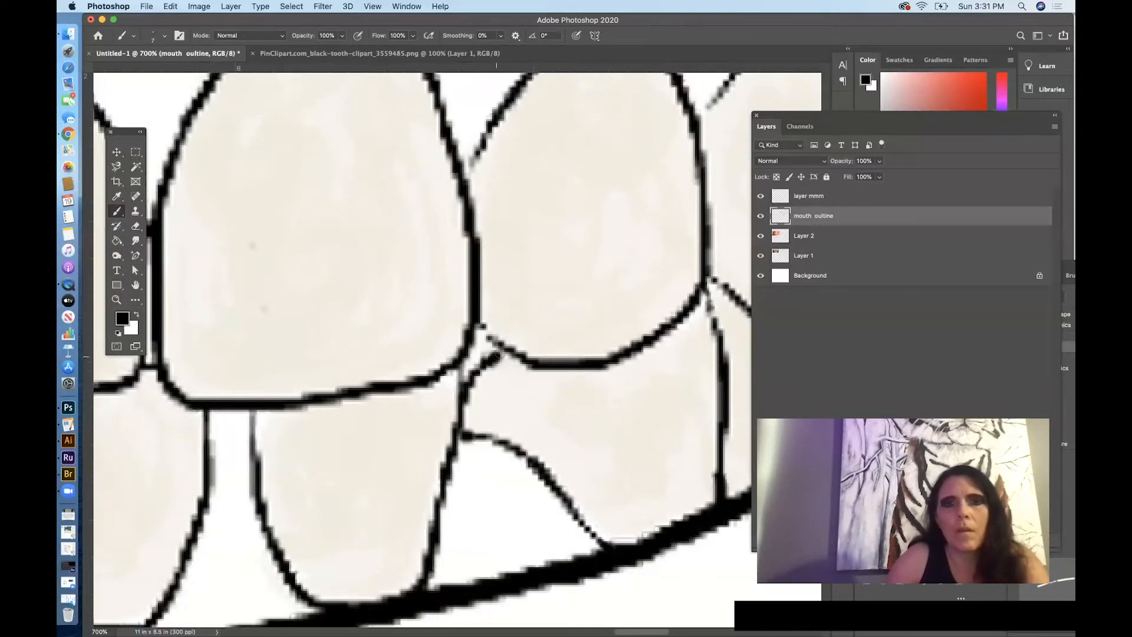
left_click_drag(576, 348, 491, 468)
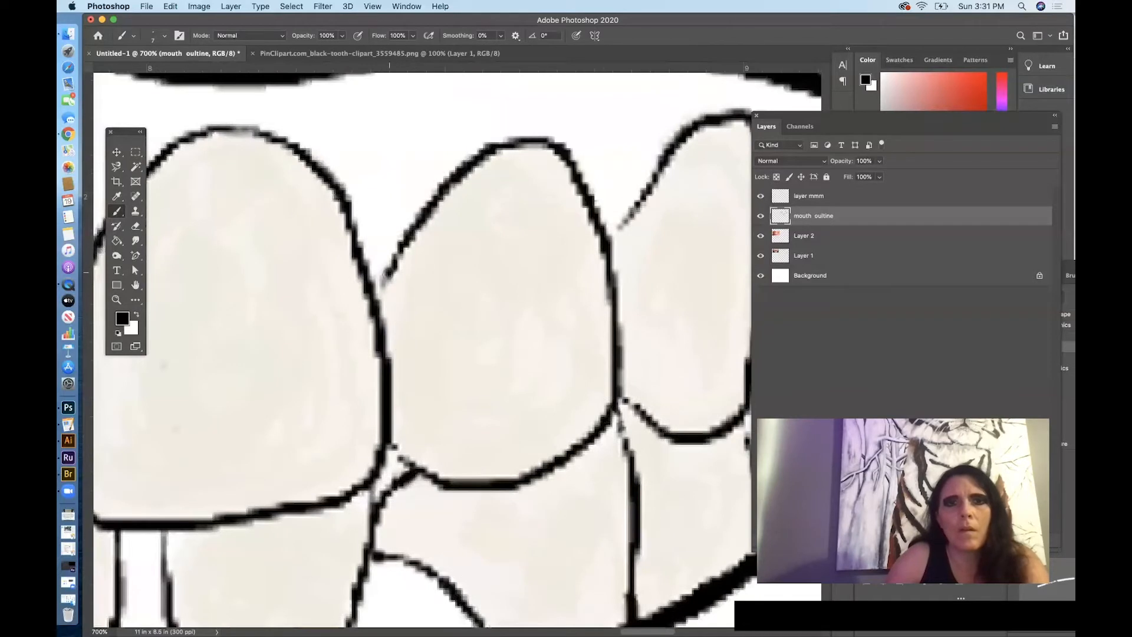
left_click_drag(516, 300, 358, 381)
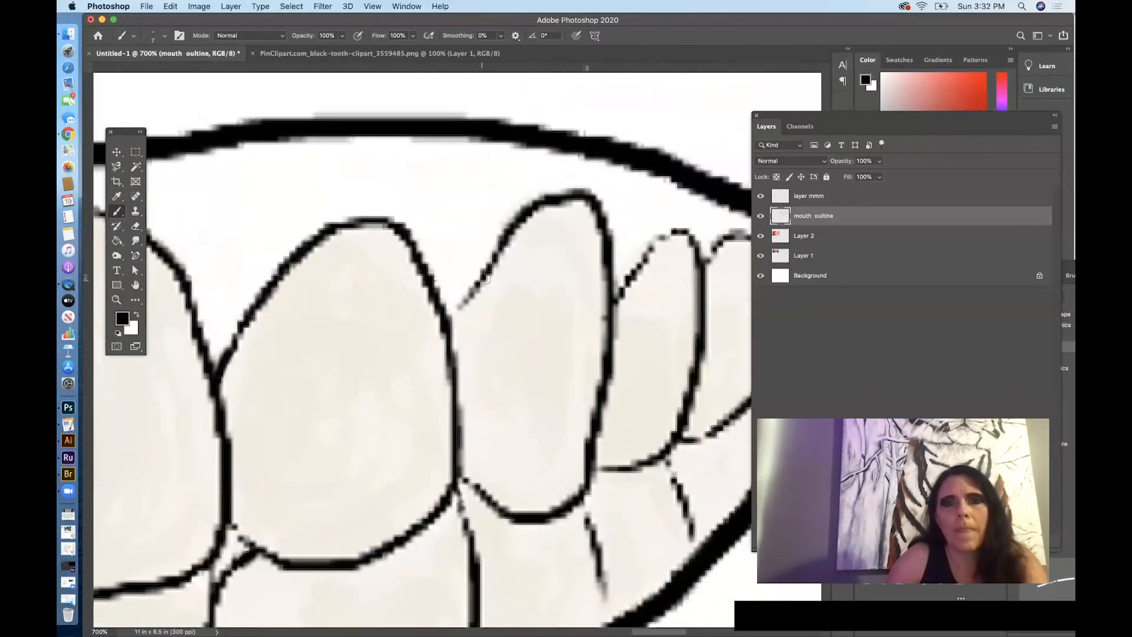
left_click_drag(585, 325, 468, 363)
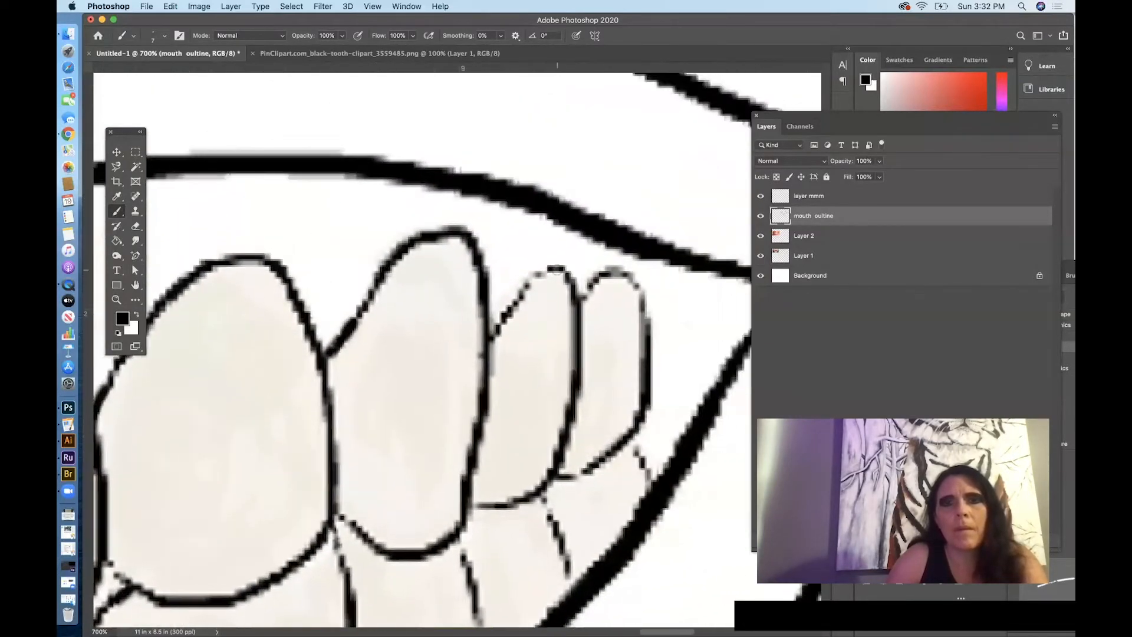
Complete the broken outlines of the right-side back teeth, extending the lower tooth dividers to the upper teeth and lip line
left_click_drag(532, 277, 491, 349)
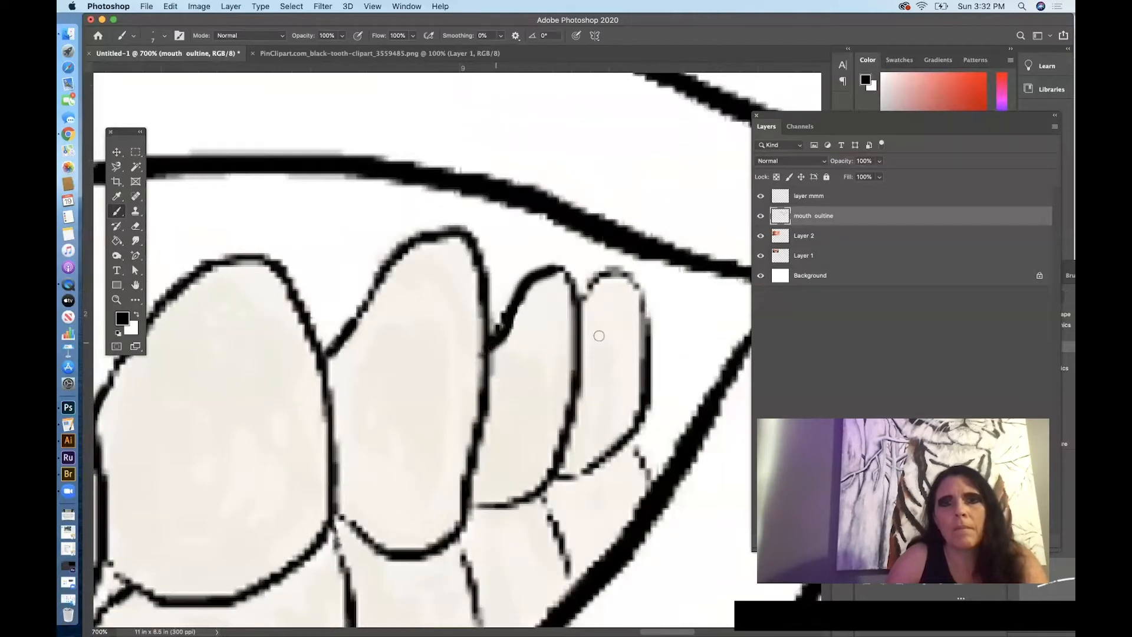
left_click_drag(644, 430, 597, 362)
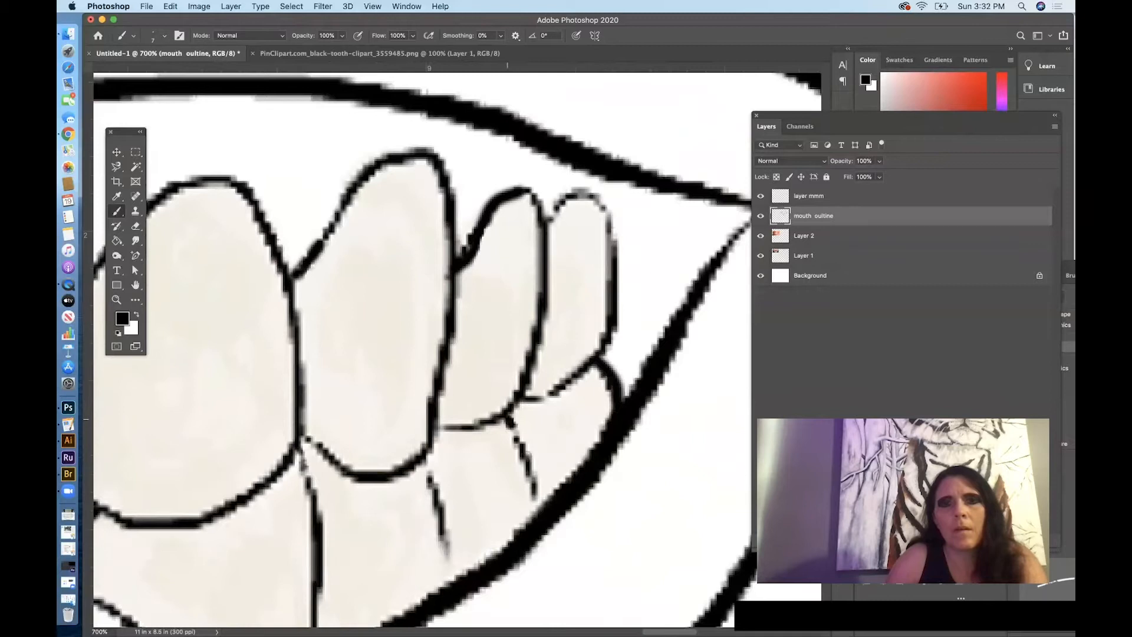
left_click_drag(507, 419, 536, 512)
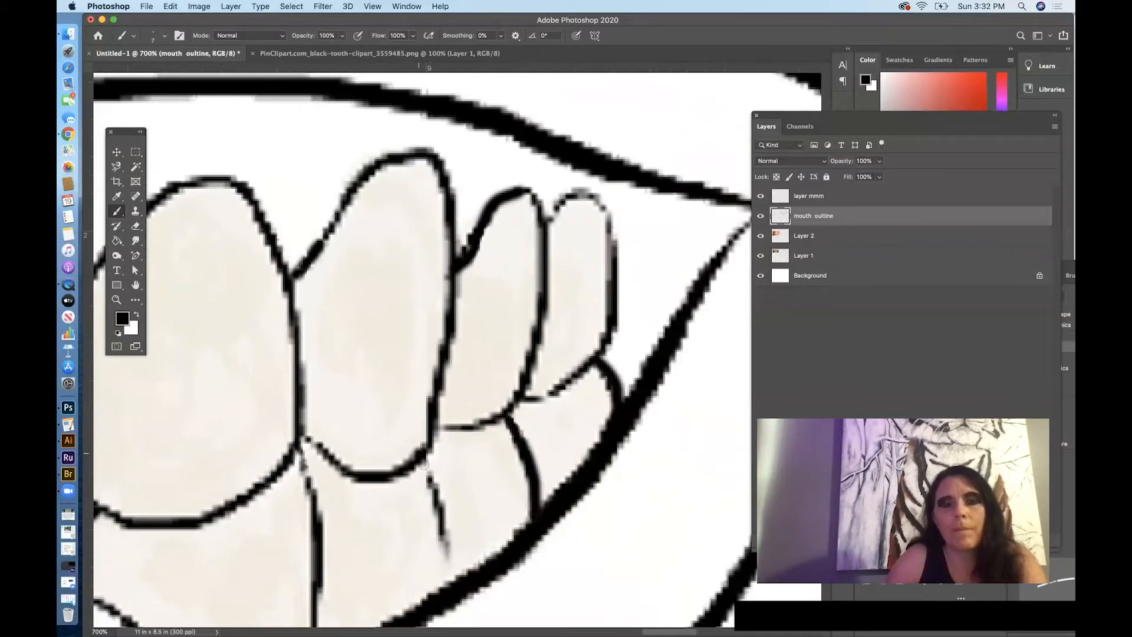
left_click_drag(424, 464, 444, 568)
mouse_move(363, 533)
left_mouse_down()
mouse_move(423, 474)
mouse_move(464, 453)
left_mouse_up()
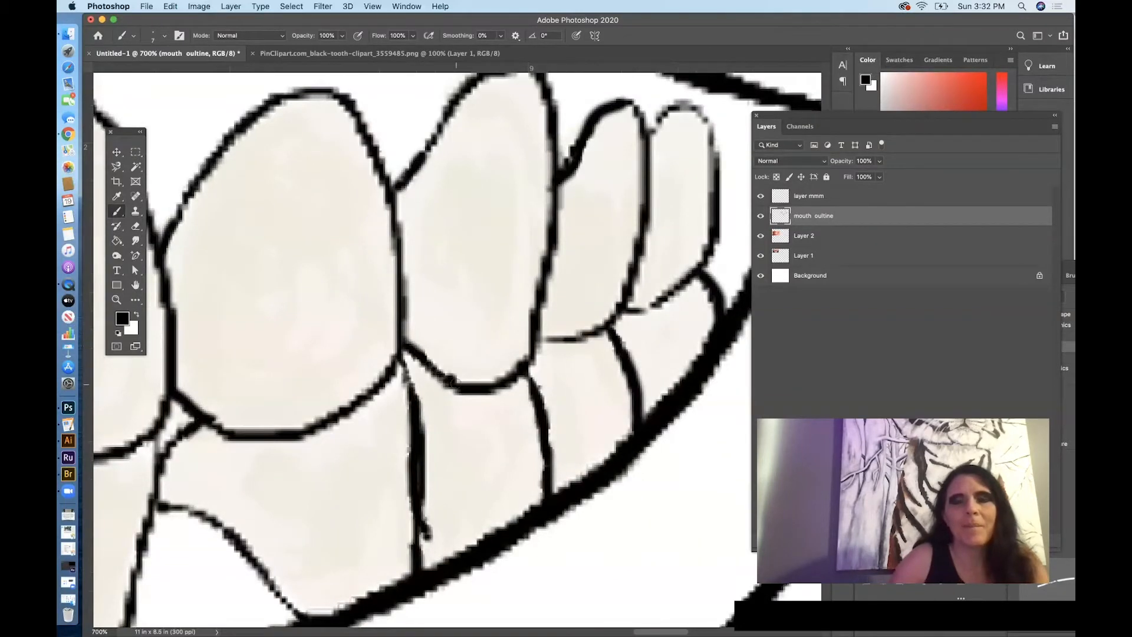
key("super+minus")
key("super+minus")
key("super+minus")
key("super+minus")
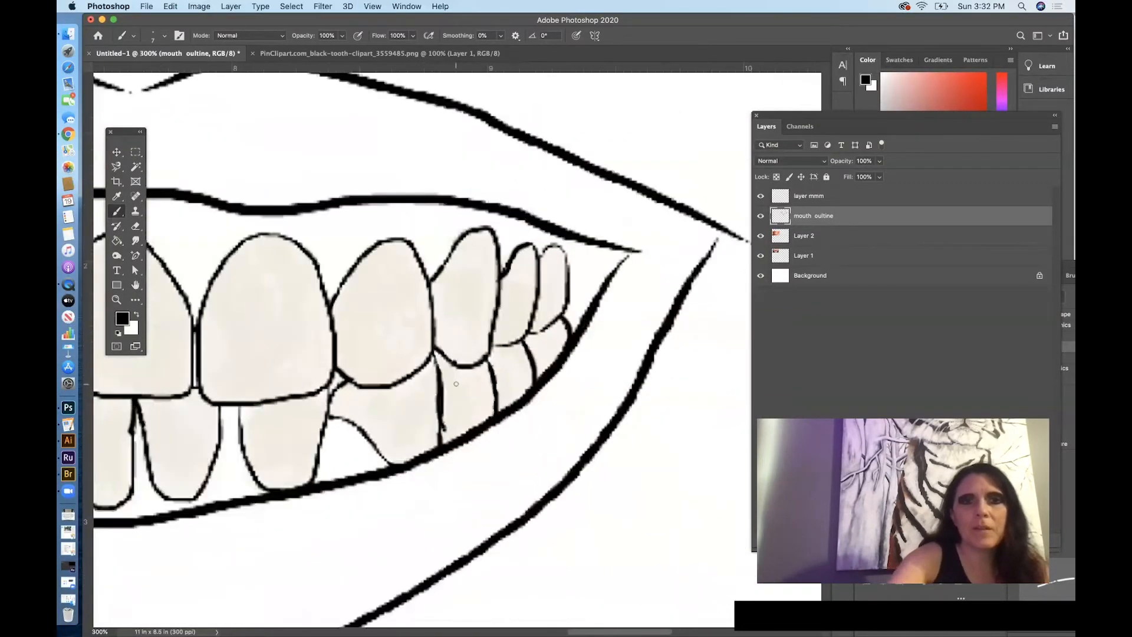
Select the interiors of the upper teeth on the mouth's right half, from the central incisor to the back teeth, with the Magic Wand
left_click(136, 166)
left_click(288, 268)
left_click(407, 289)
left_click(468, 298)
left_click(526, 296)
left_click(551, 291, "shift")
Add the upper teeth on the mouth's left half to the Magic Wand selection, from the central incisor to the back teeth
left_click_drag(374, 329, 607, 306)
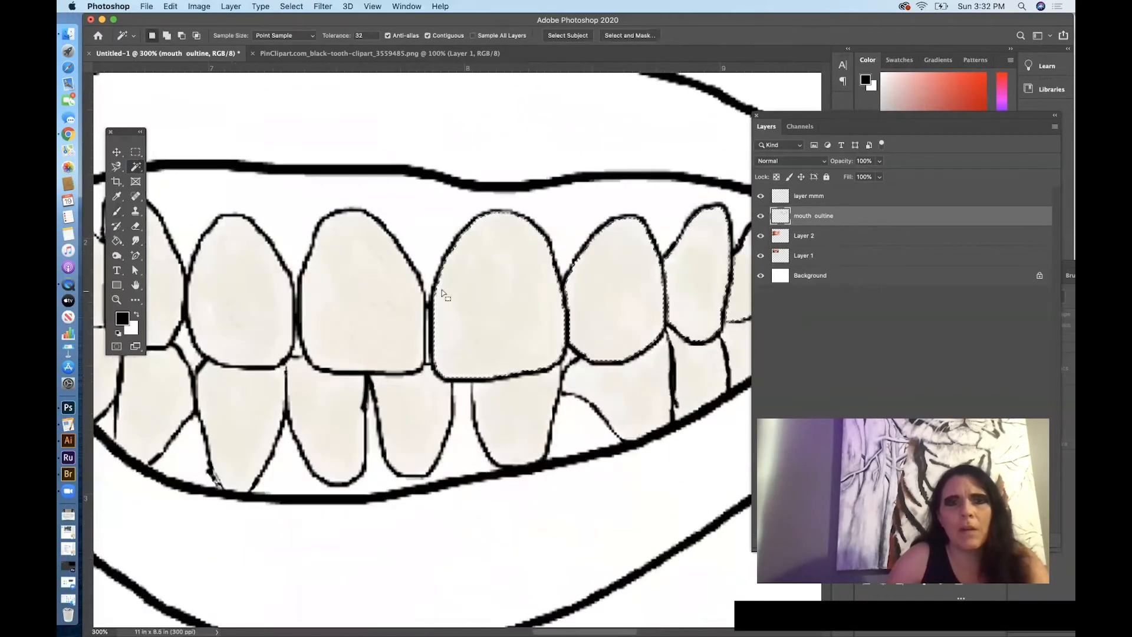
left_click(353, 298, "shift")
left_click(261, 297, "shift")
scroll(261, 297, "left", 10)
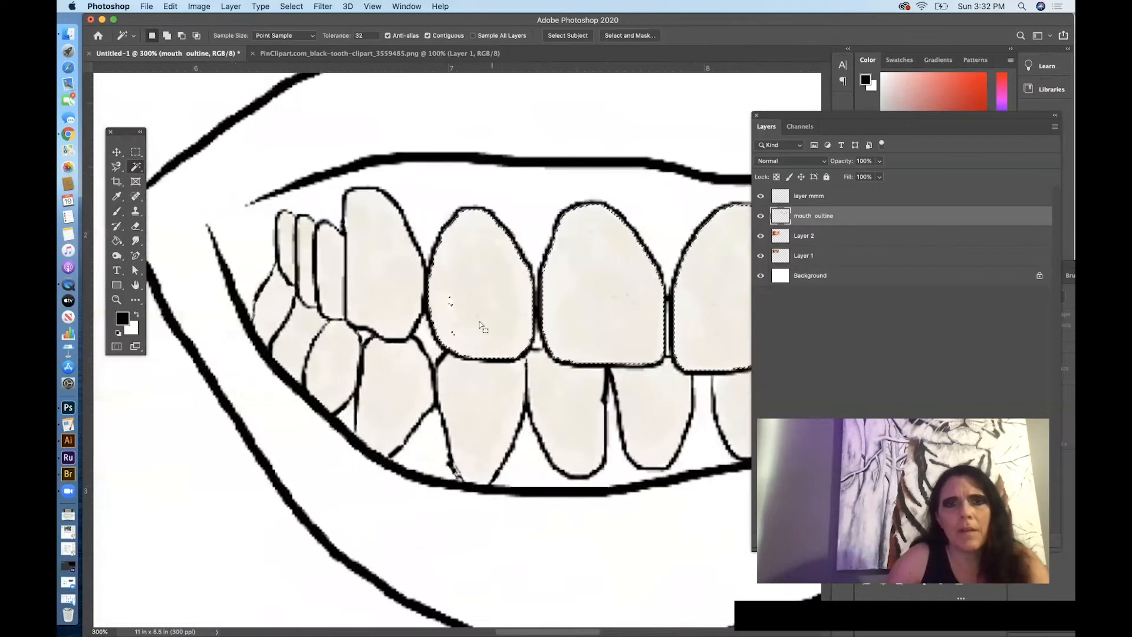
left_click(381, 260, "shift")
left_click(306, 258, "shift")
left_click(286, 251, "shift")
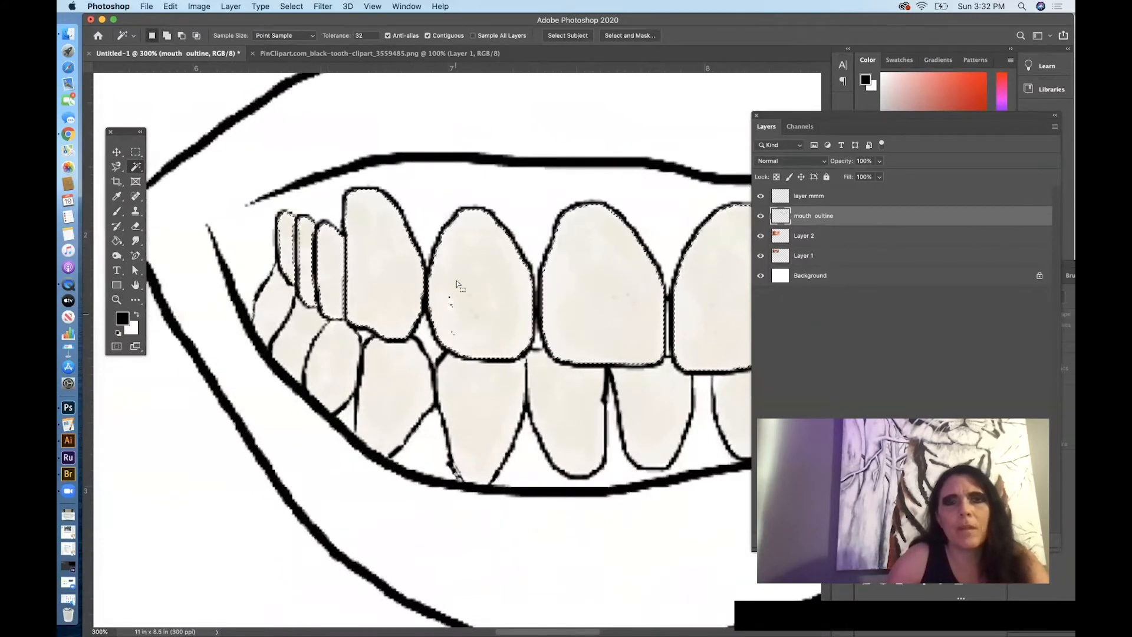
Add the small unselected specks inside the left upper lateral and central incisors to the selection with the Lasso
left_click(116, 167)
left_click(152, 166)
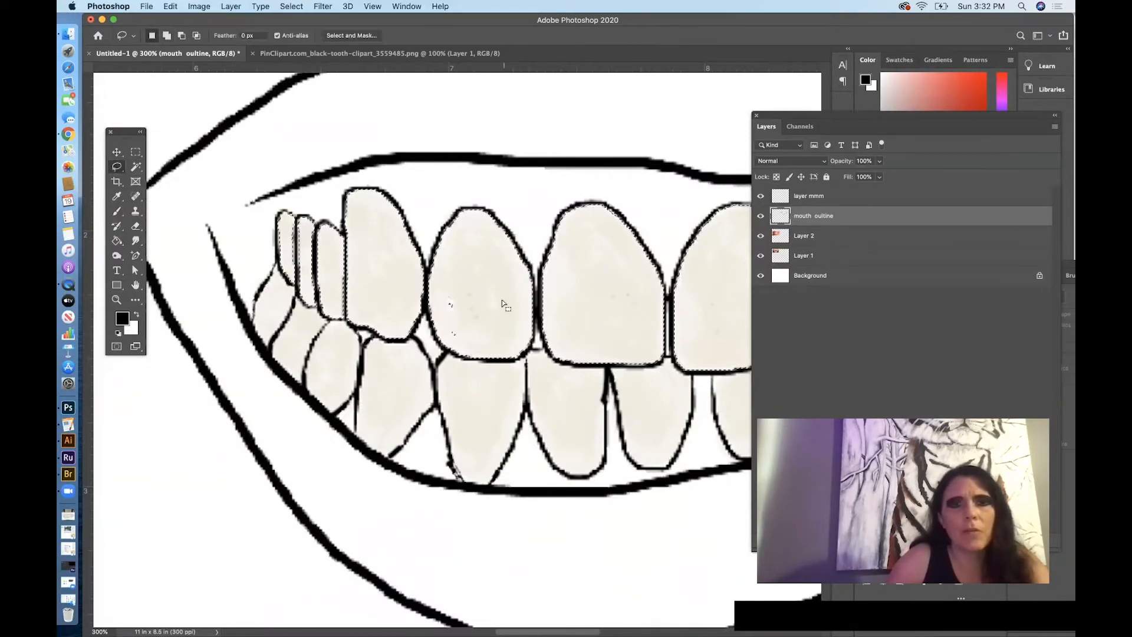
left_click_drag(454, 287, 474, 330)
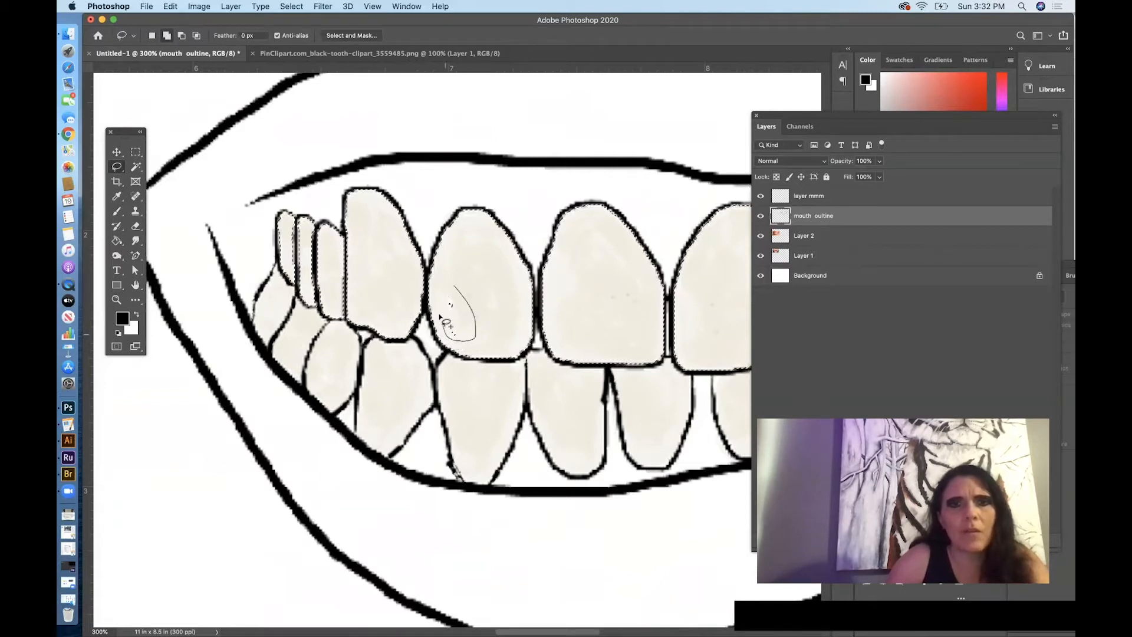
left_click_drag(459, 276, 457, 279)
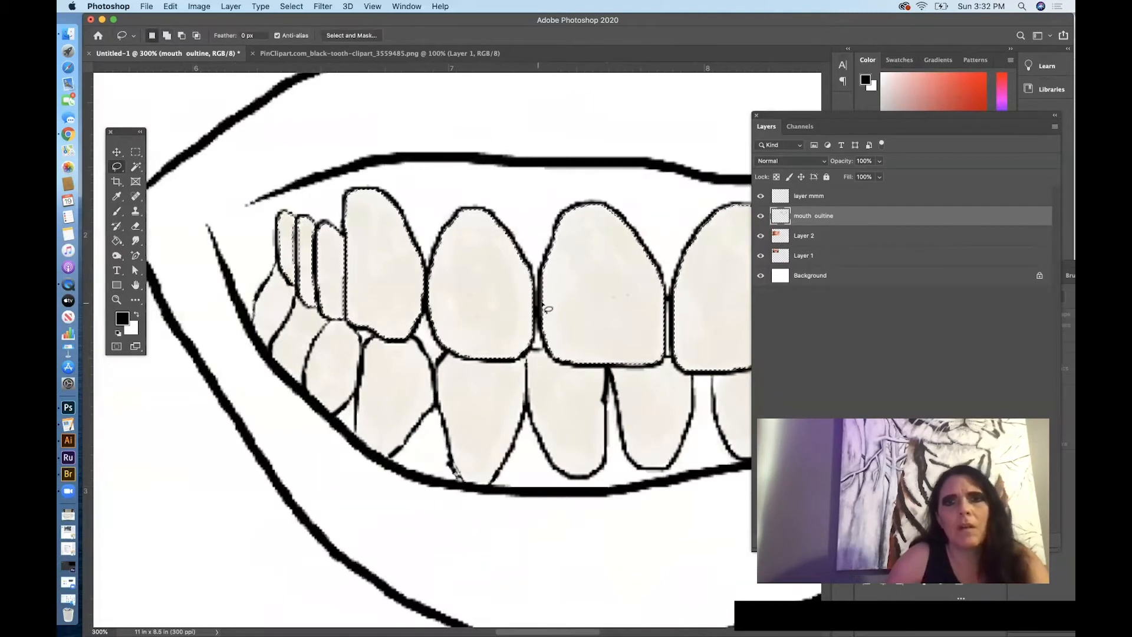
left_click_drag(634, 302, 485, 311)
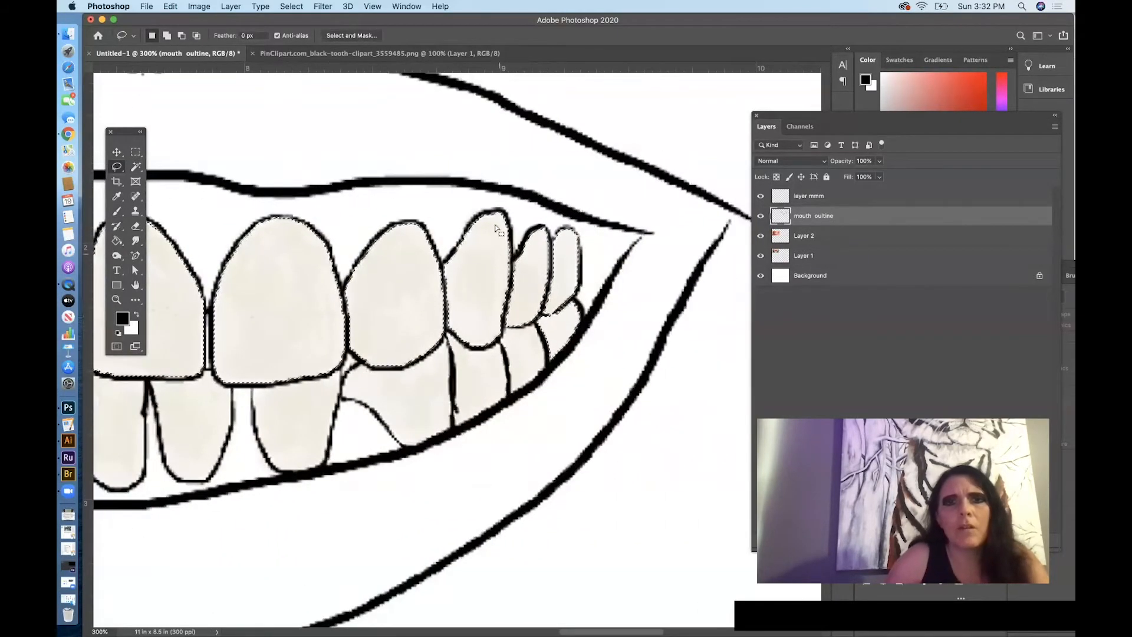
Save the upper teeth selection as a new channel named "Top teeeth"
left_click(291, 6)
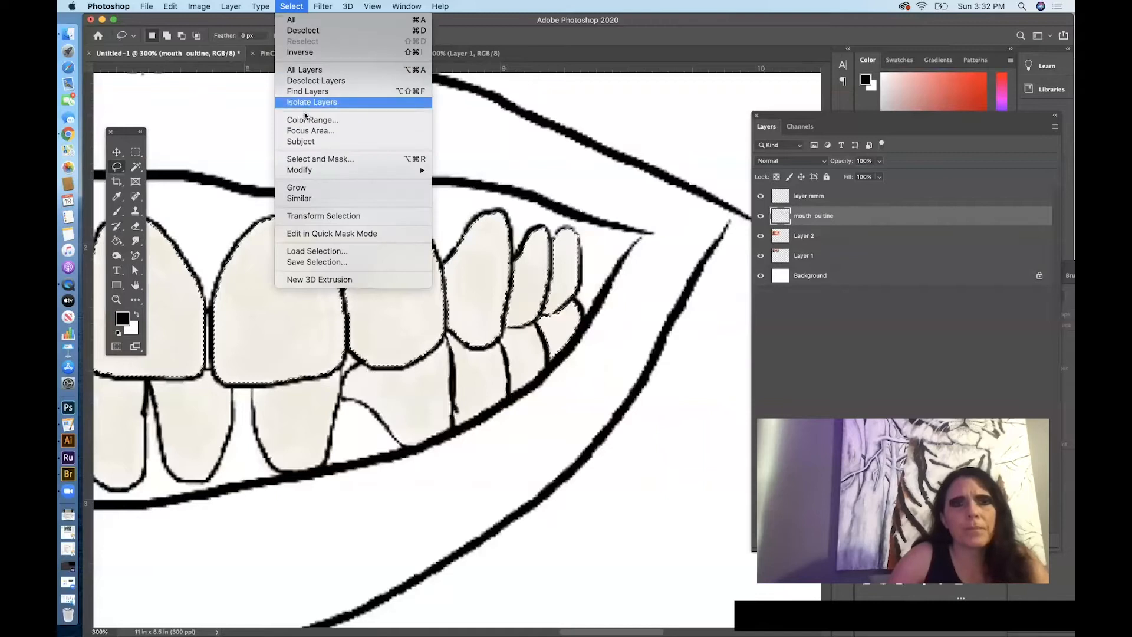
left_click(342, 262)
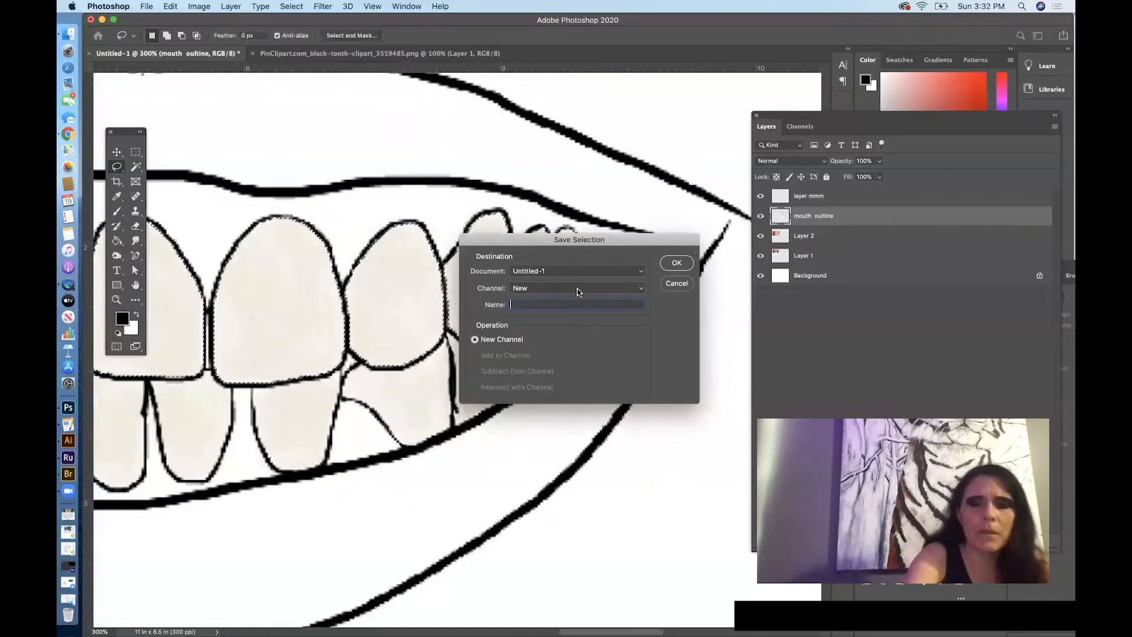
type("To")
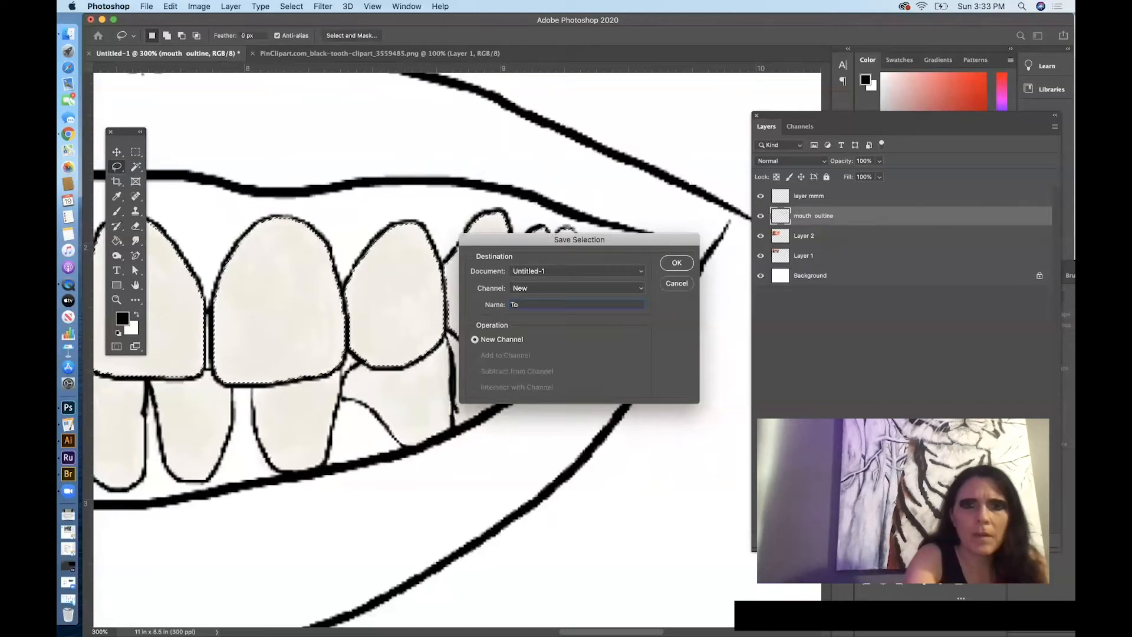
type("p teeeth")
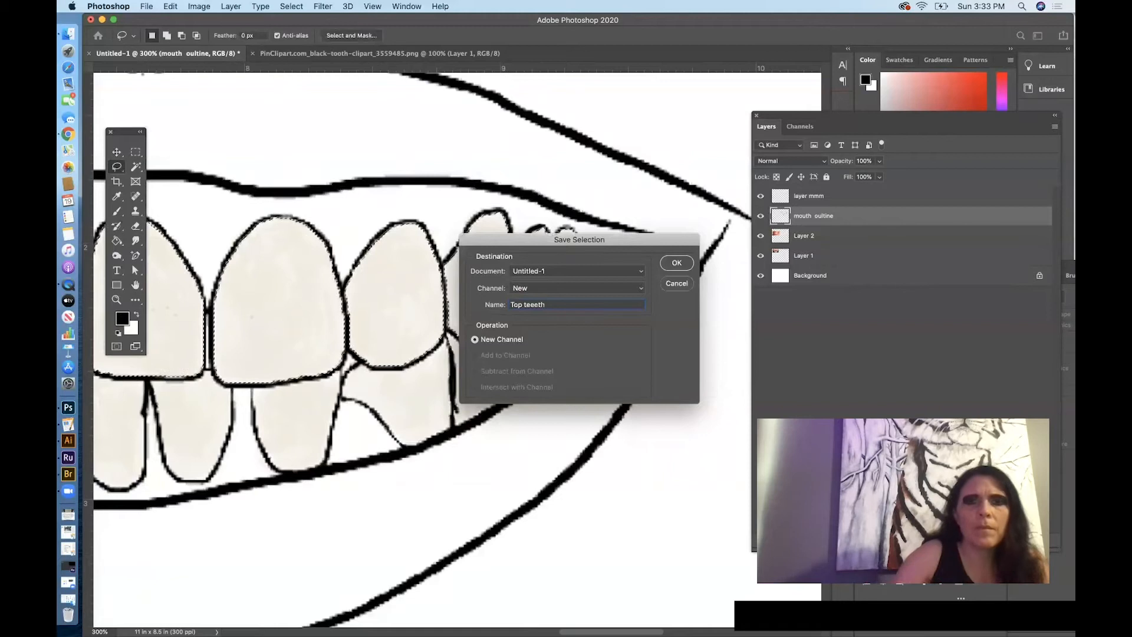
left_click(683, 267)
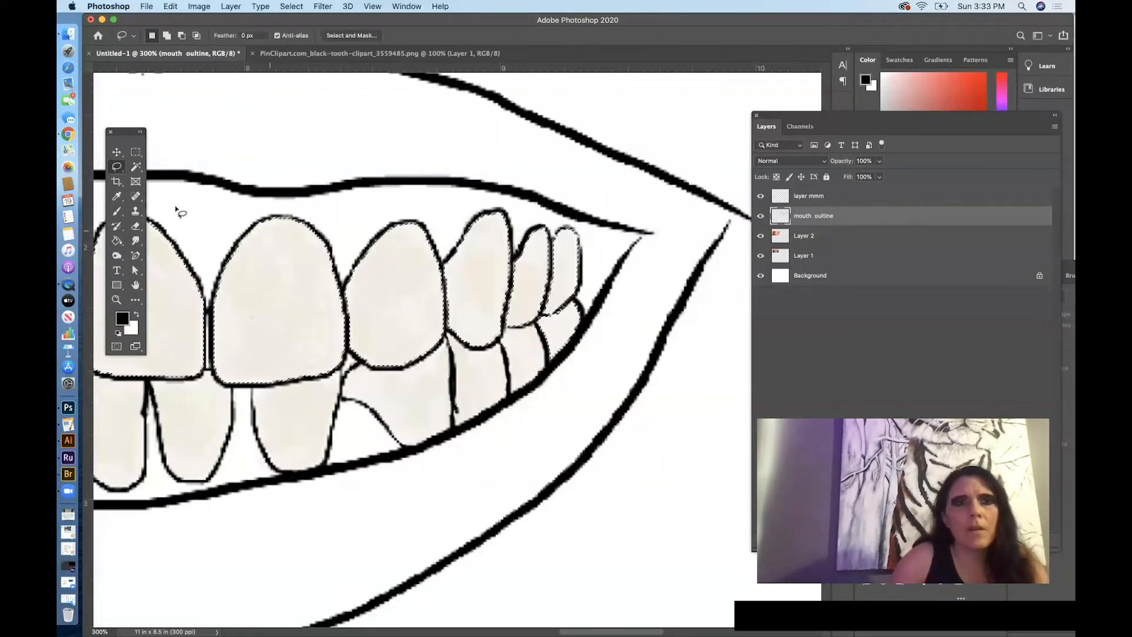
Deselect the upper teeth and select the interiors of all the lower teeth across the mouth with the Magic Wand
left_click(136, 166)
key("super+d")
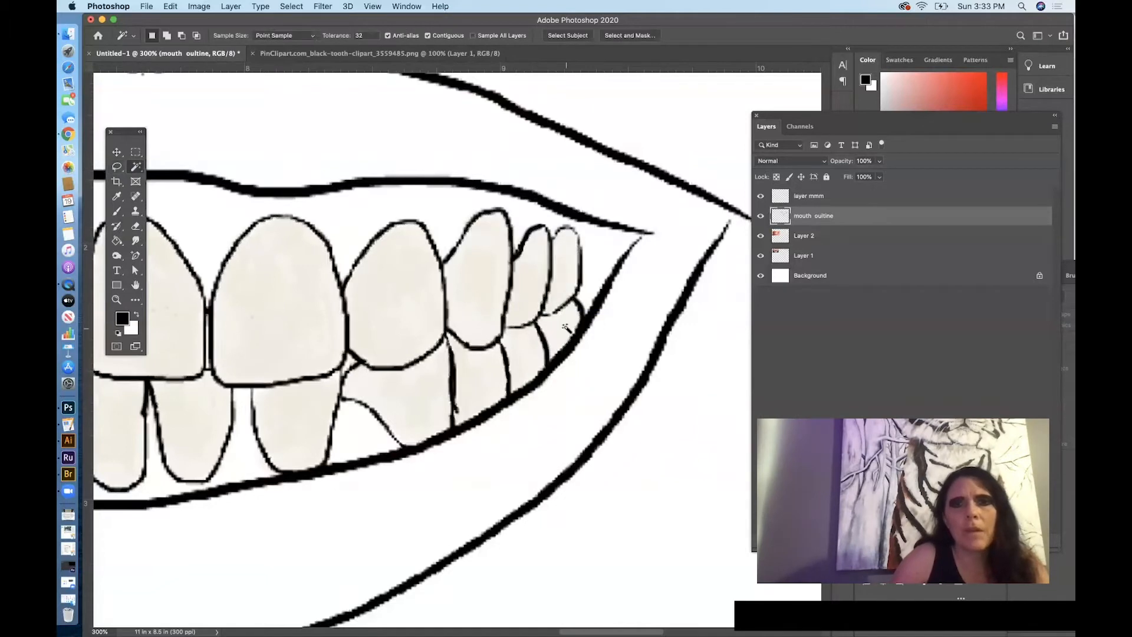
left_click(475, 386, "shift")
left_click(384, 393, "shift")
left_click(312, 403, "shift")
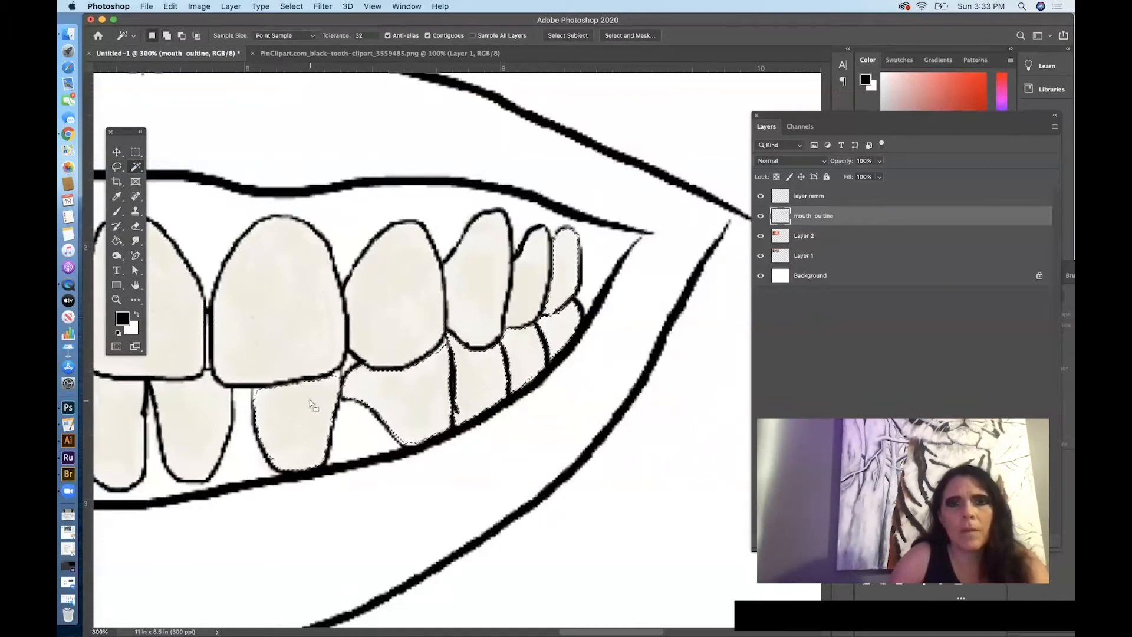
left_click_drag(362, 442, 724, 365)
left_click(626, 371, "shift")
left_click(531, 372, "shift")
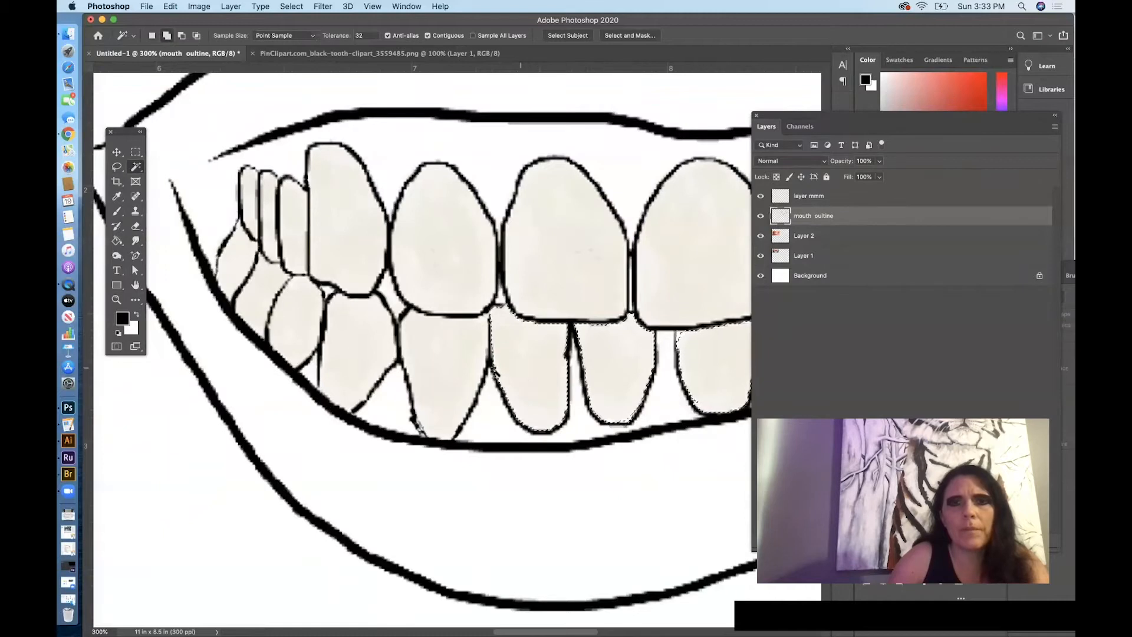
left_click(437, 374, "shift")
left_click(362, 353, "shift")
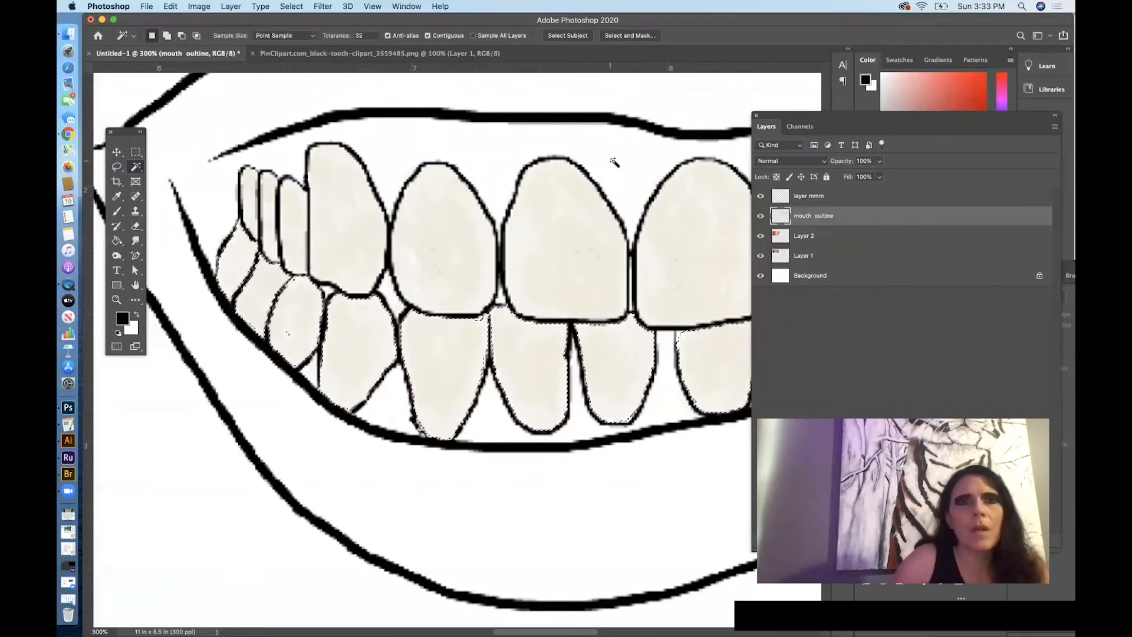
Save the lower teeth selection as a new channel named "bottom teeth"
left_click(291, 7)
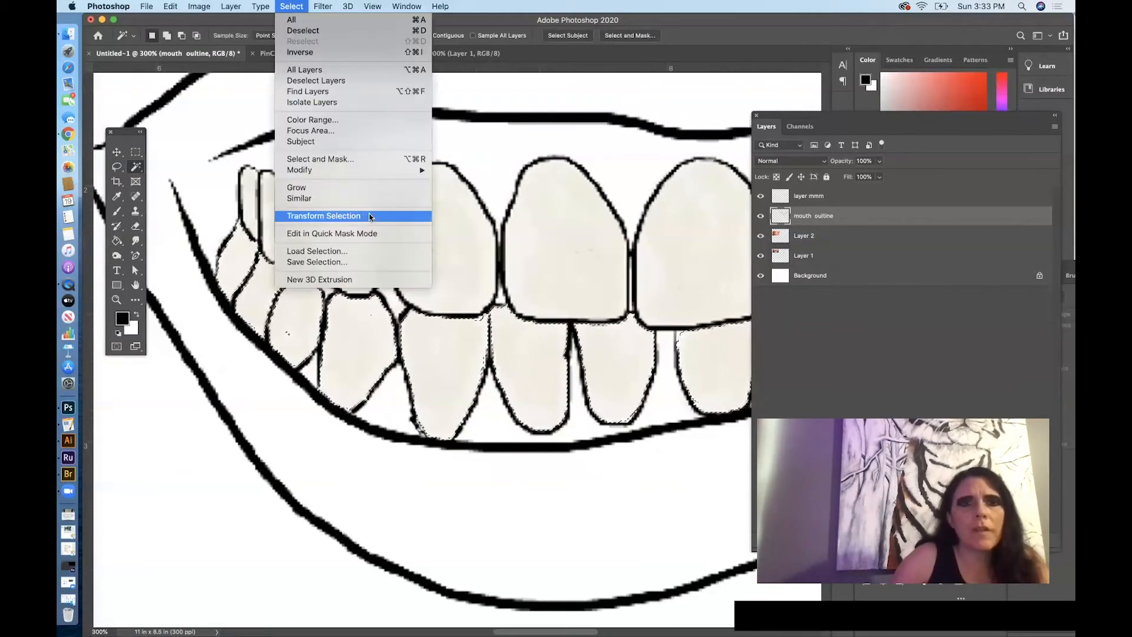
left_click(363, 262)
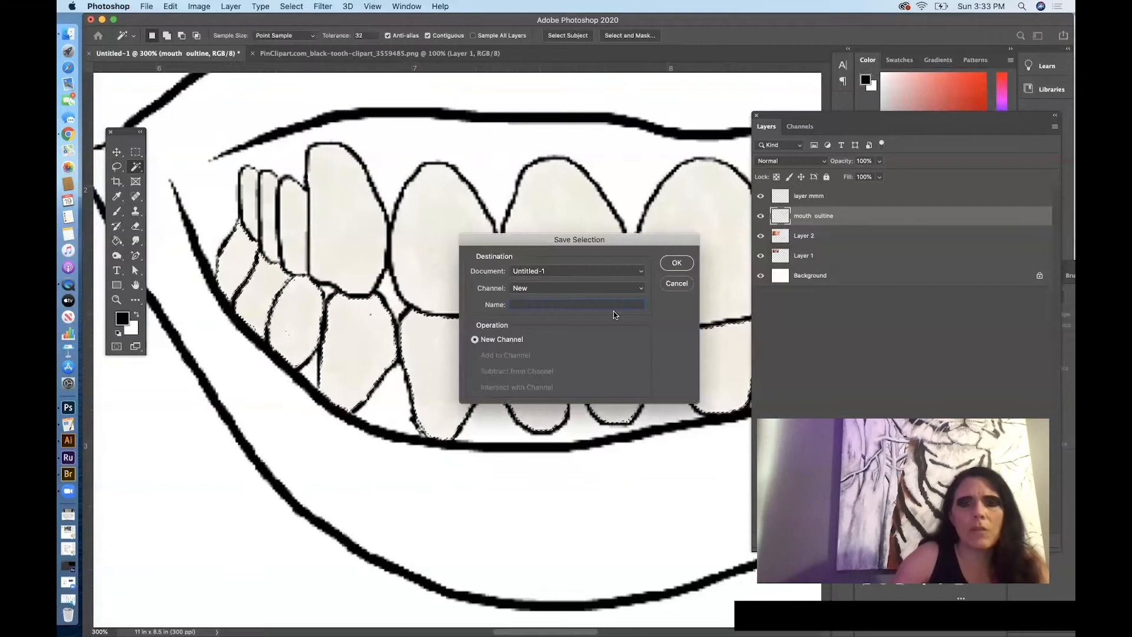
type("bott")
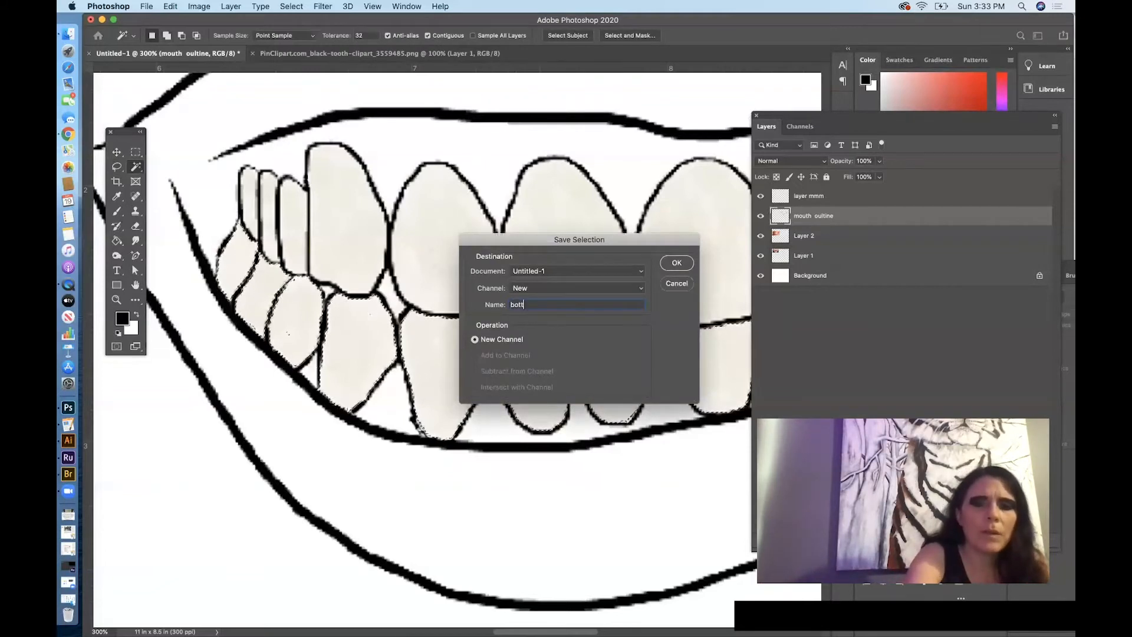
type("om")
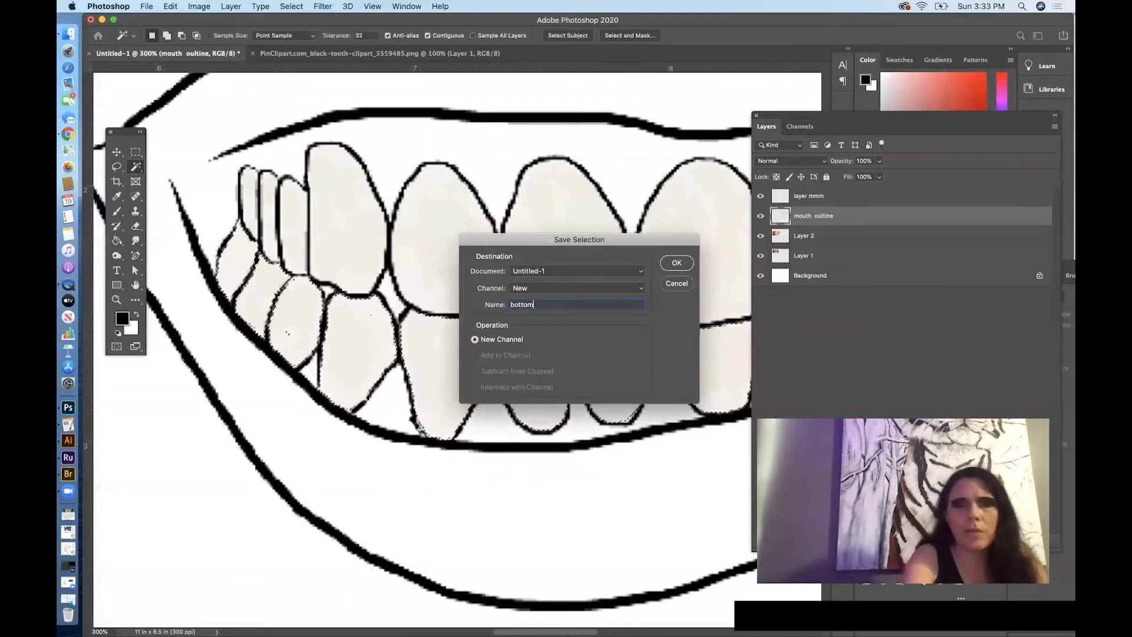
type(" teeth")
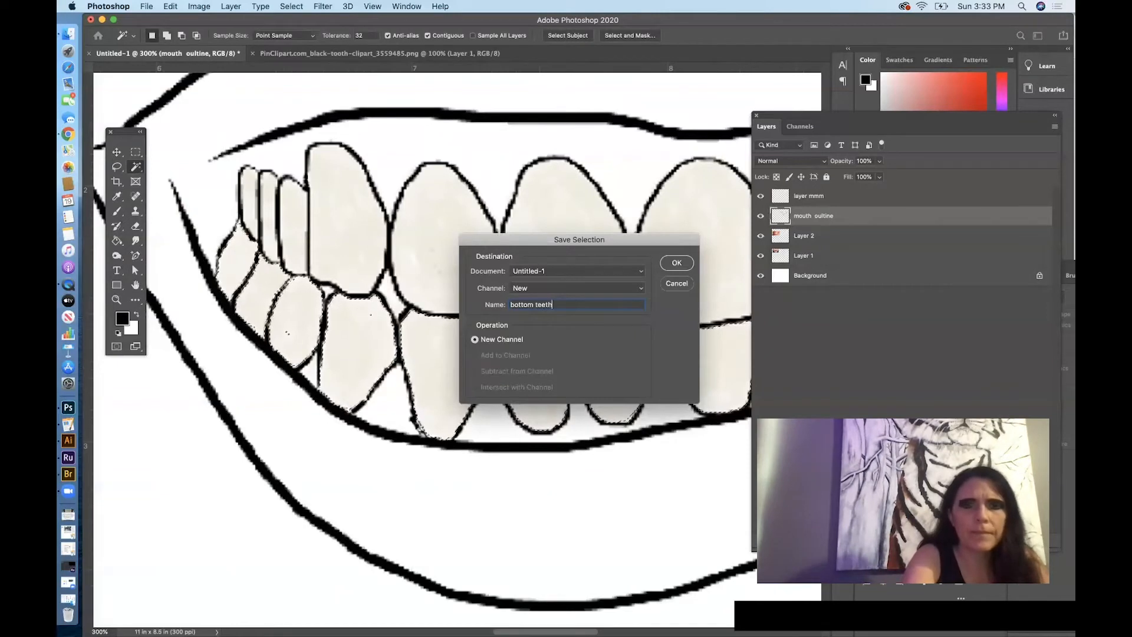
left_click(676, 263)
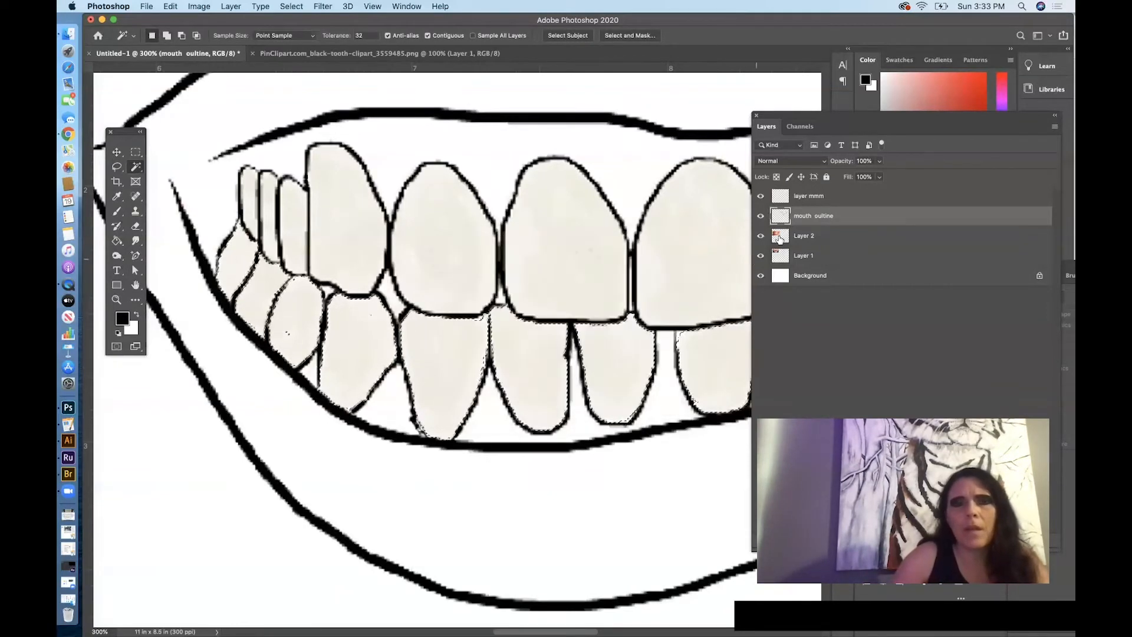
Make layer mmm active and add the unselected specks inside the left lower teeth to the selection with the Lasso
left_click(872, 196)
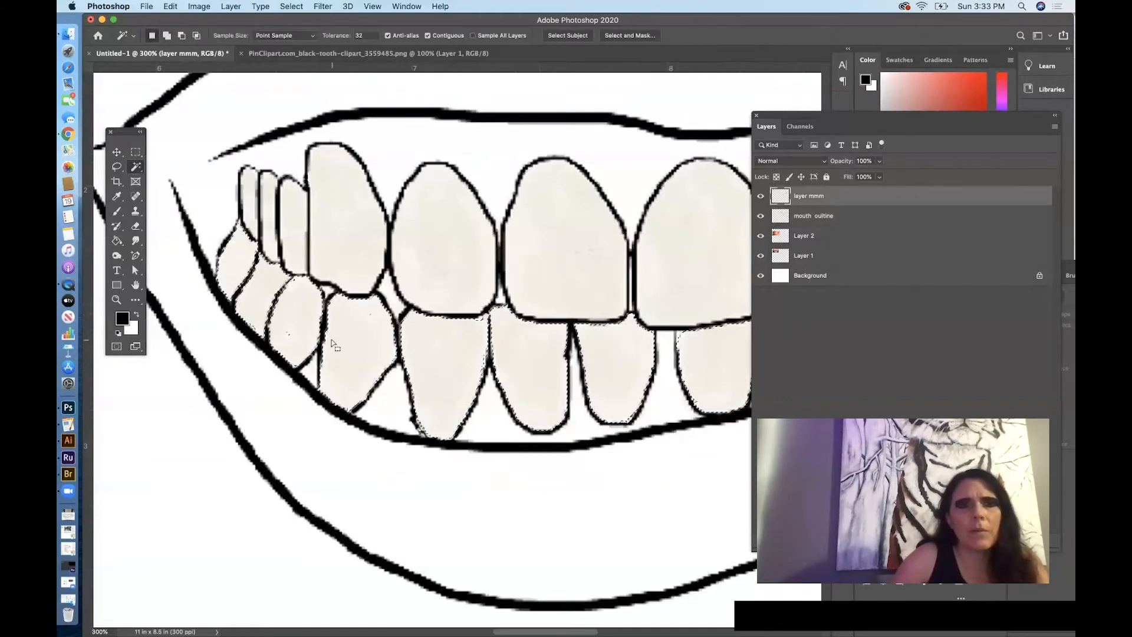
key("l")
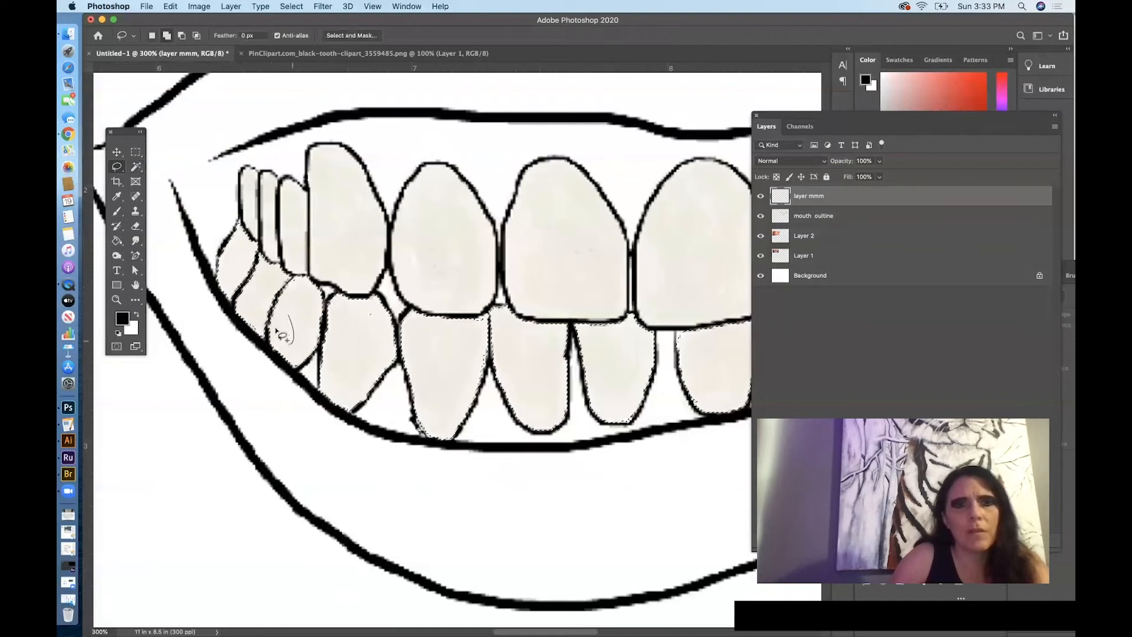
left_click_drag(361, 327, 373, 311)
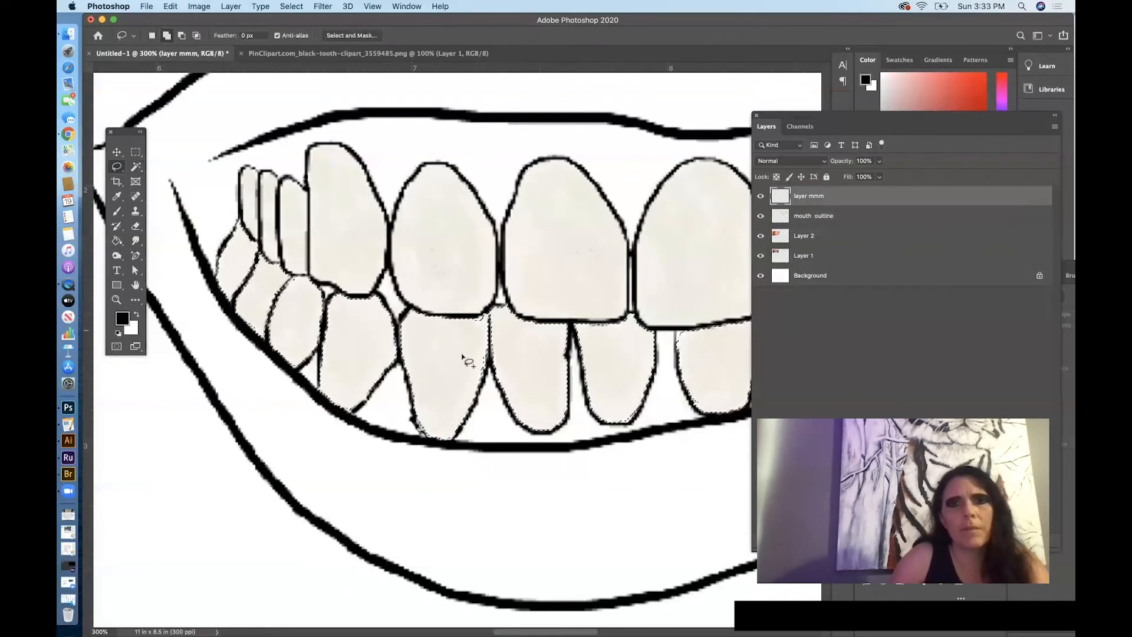
key("super+minus")
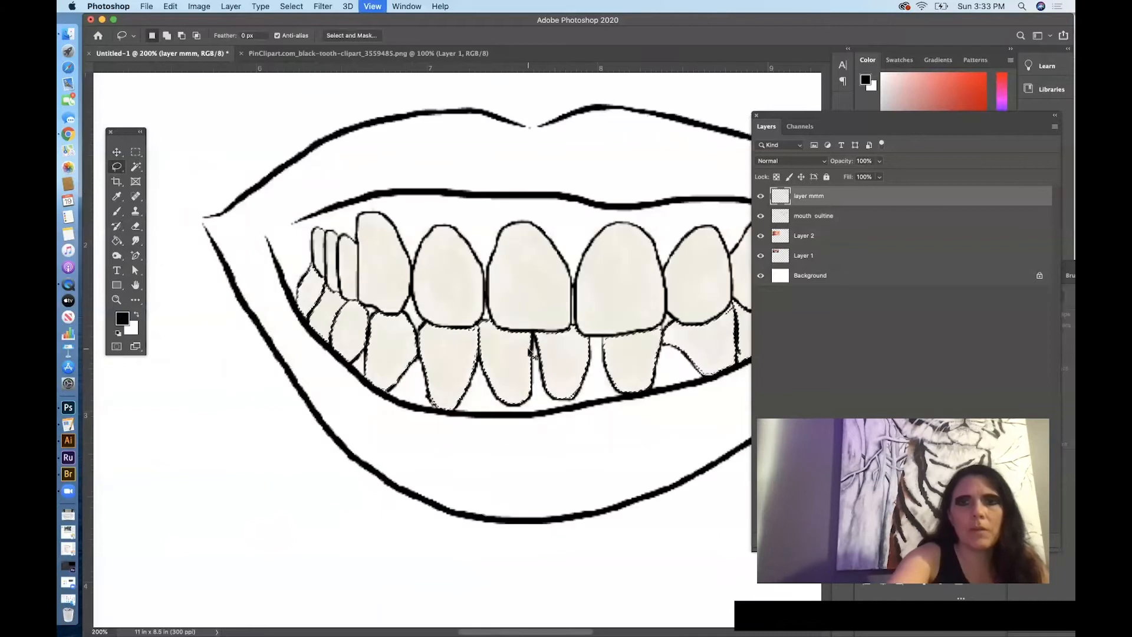
scroll(593, 360, "down", 3)
scroll(593, 361, "right", 4)
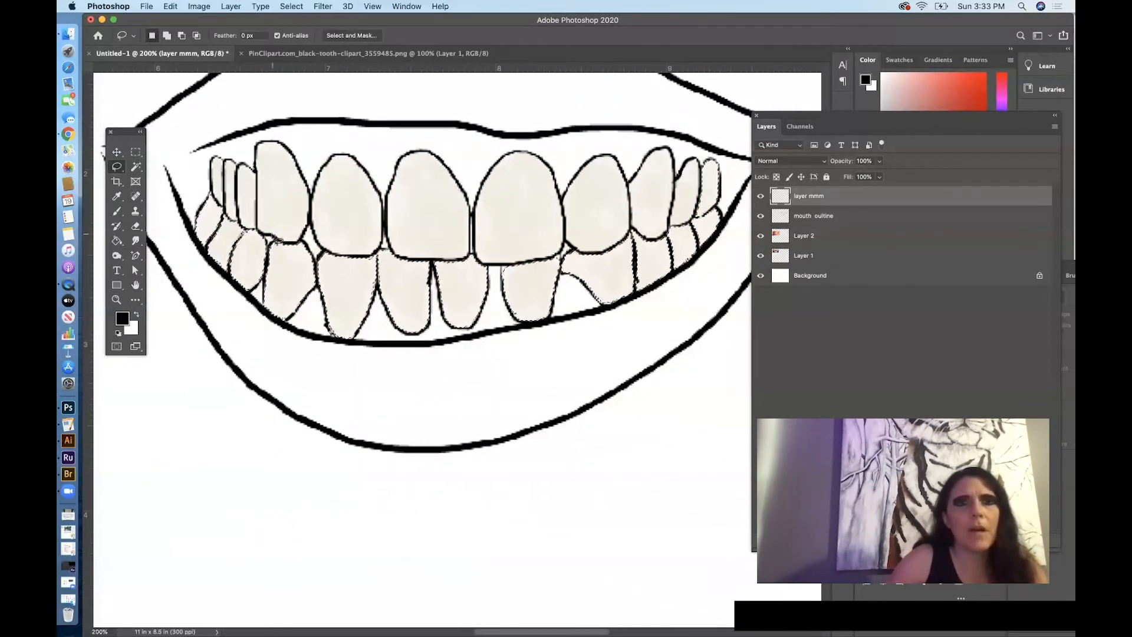
Load the saved "Top teeeth" selection with Add to Selection, combining it with the selected lower teeth
left_click(291, 6)
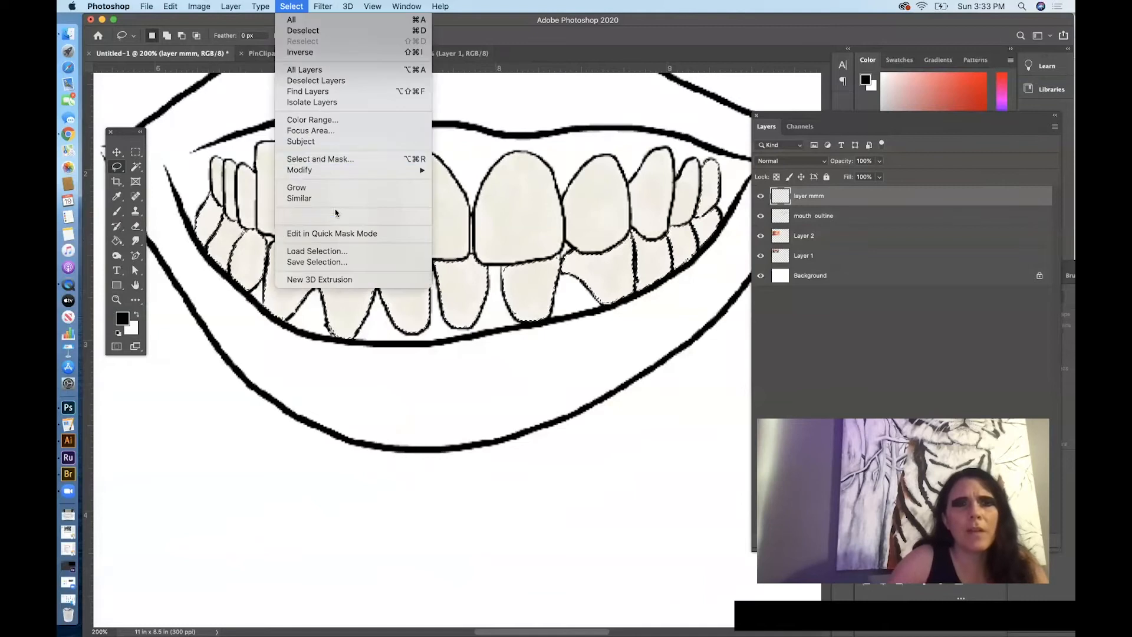
left_click(317, 251)
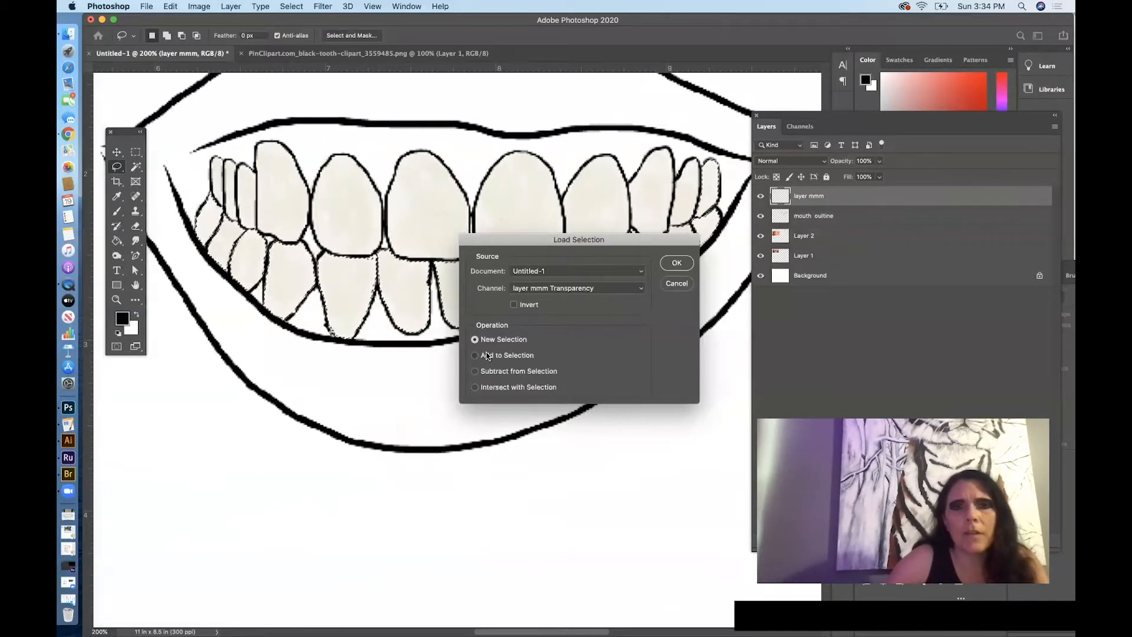
left_click(596, 289)
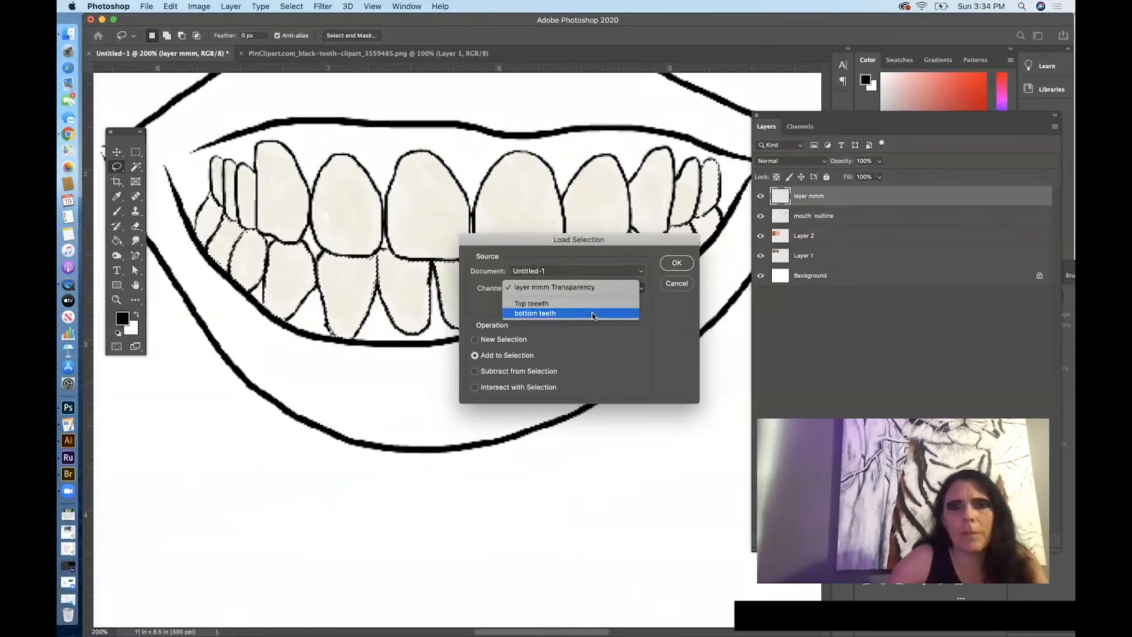
left_click(585, 304)
left_click(676, 263)
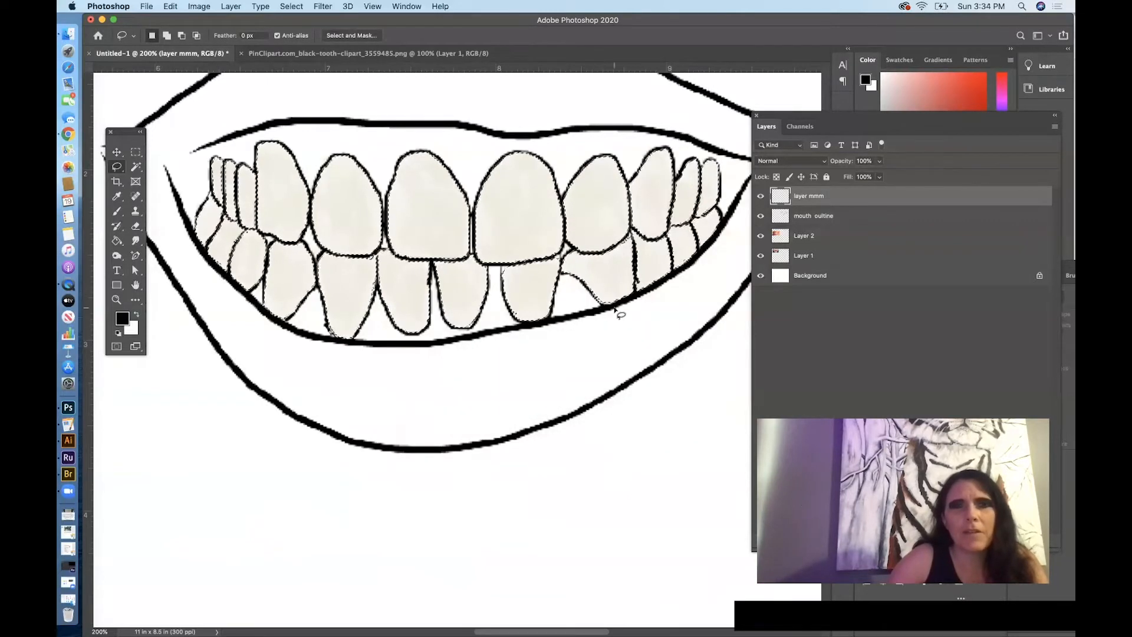
Set the background color to a pale cream, fefae3
left_click(131, 328)
left_click(320, 303)
left_click(434, 254)
mouse_move(555, 247)
left_mouse_down()
mouse_move(523, 246)
mouse_move(579, 243)
mouse_move(528, 329)
mouse_move(509, 303)
left_mouse_up()
left_click_drag(600, 386, 601, 257)
mouse_move(496, 285)
left_mouse_down()
mouse_move(468, 288)
mouse_move(455, 263)
left_mouse_up()
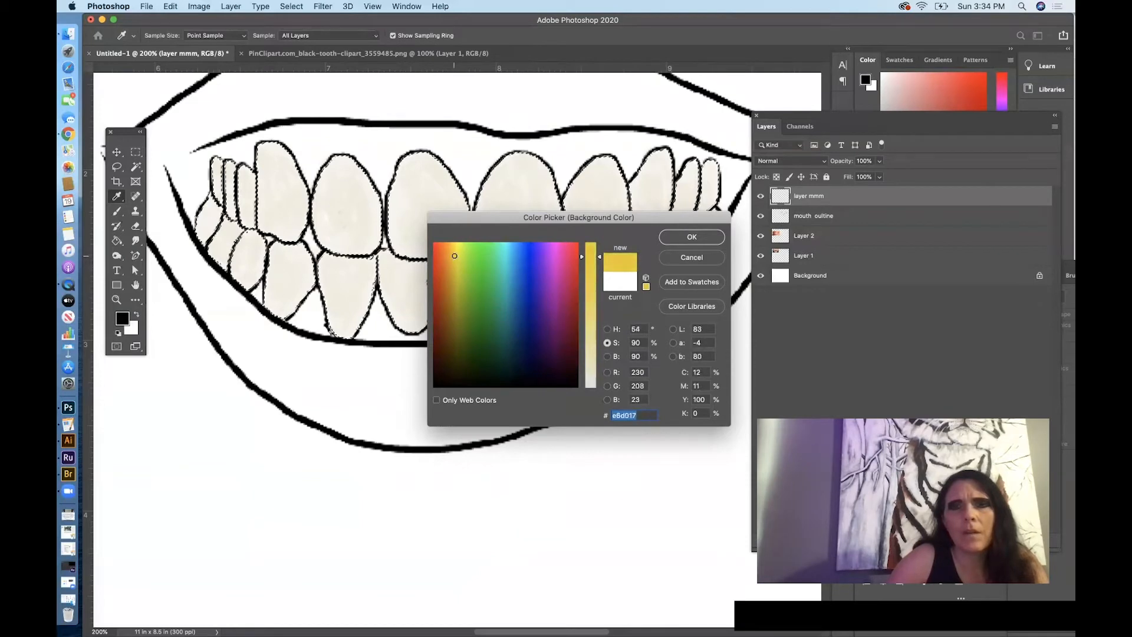
left_click_drag(592, 257, 590, 387)
left_click(607, 356)
left_click_drag(594, 255, 595, 247)
left_click(607, 342)
left_click(594, 379)
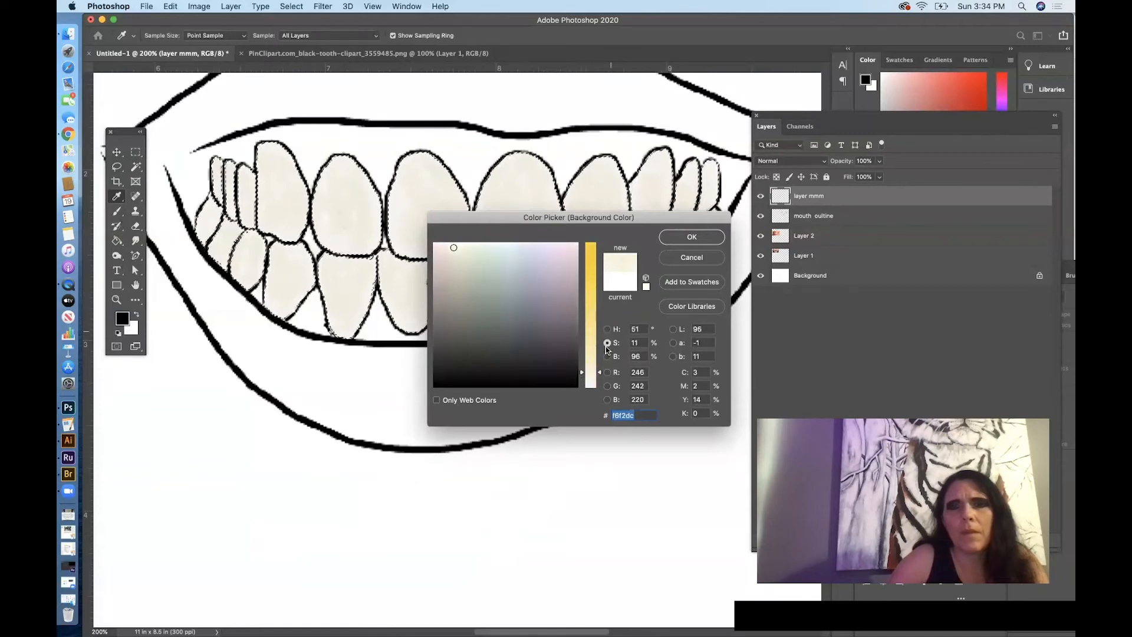
left_click(607, 356)
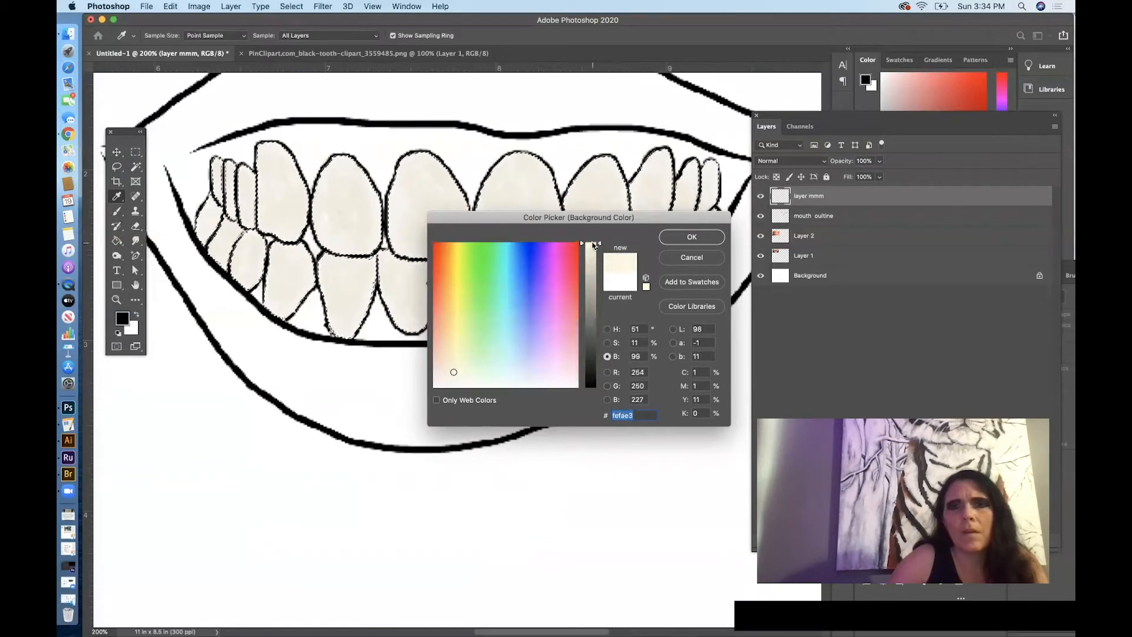
left_click(693, 237)
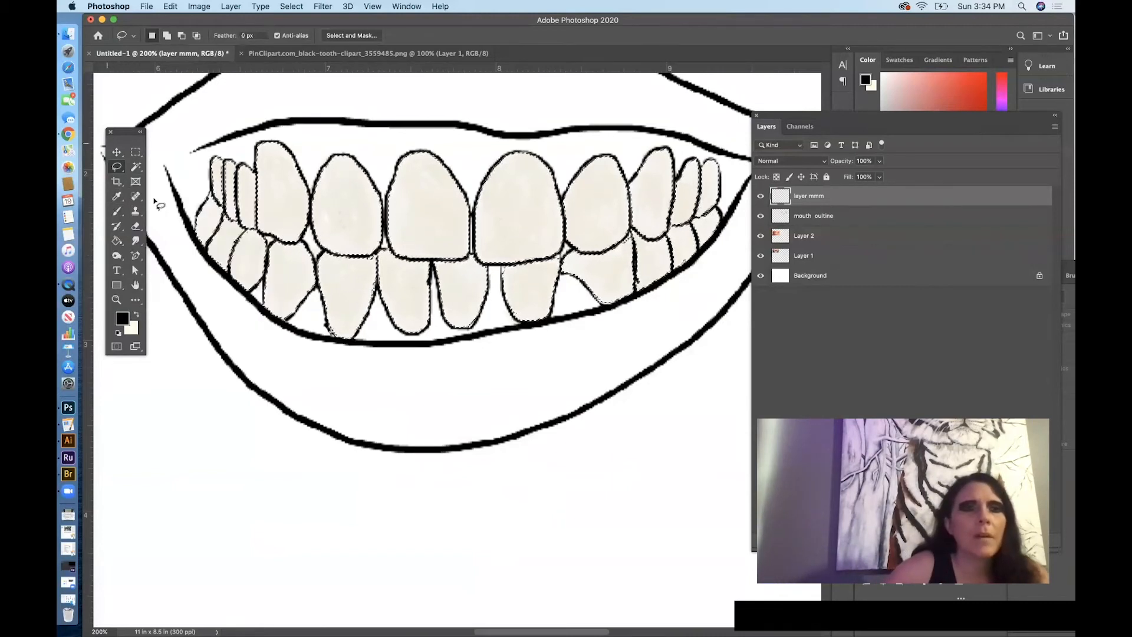
left_click(118, 211)
right_click(227, 203)
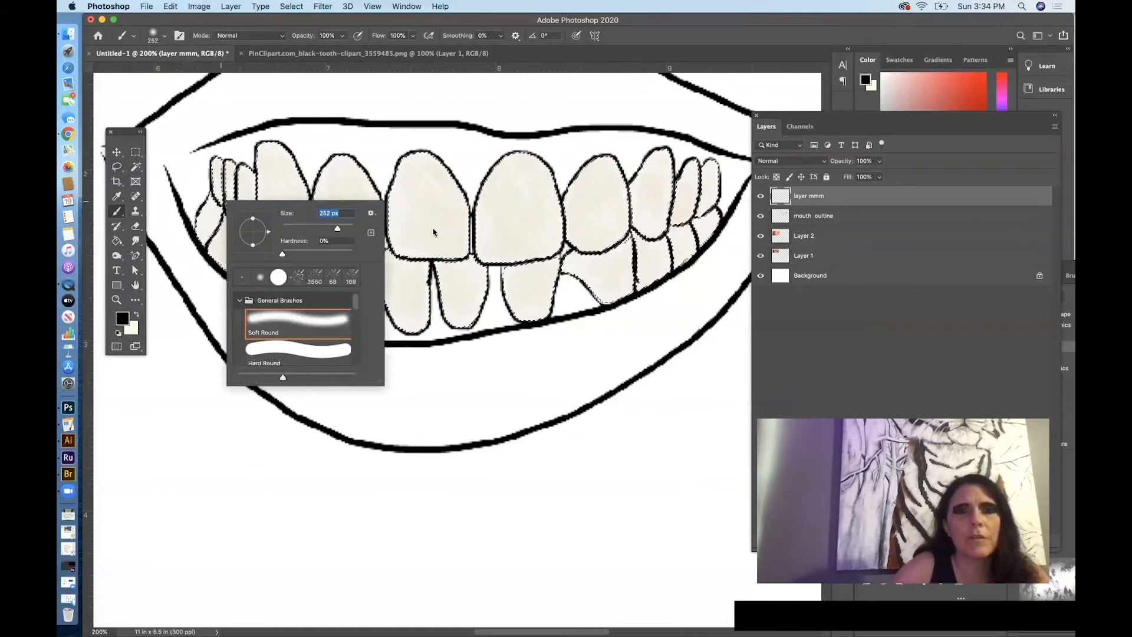
left_click_drag(434, 232, 451, 213)
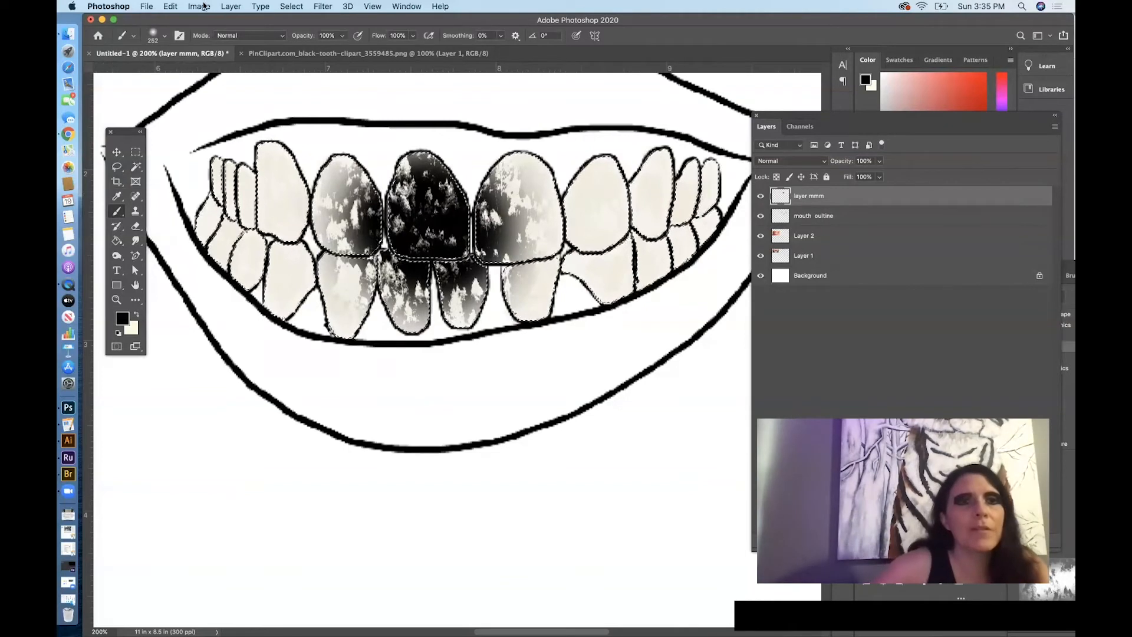
left_click(173, 6)
left_click(178, 21)
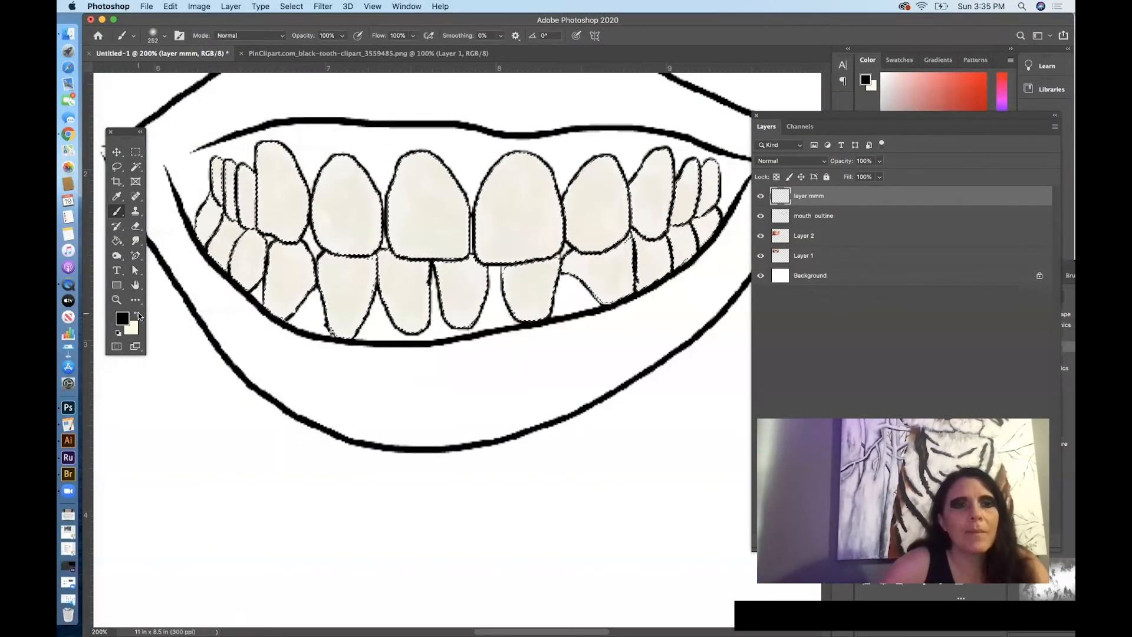
Swap the foreground and background colors and dab cream onto the upper tooth just left of the front pair
left_click(137, 316)
left_click(156, 35)
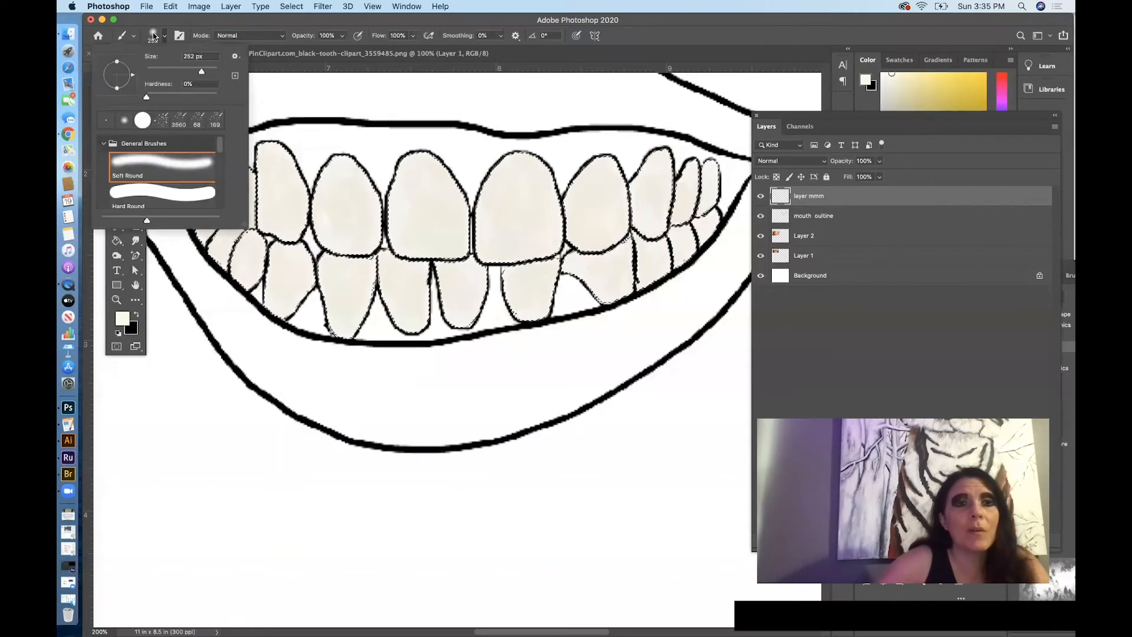
left_click(346, 212)
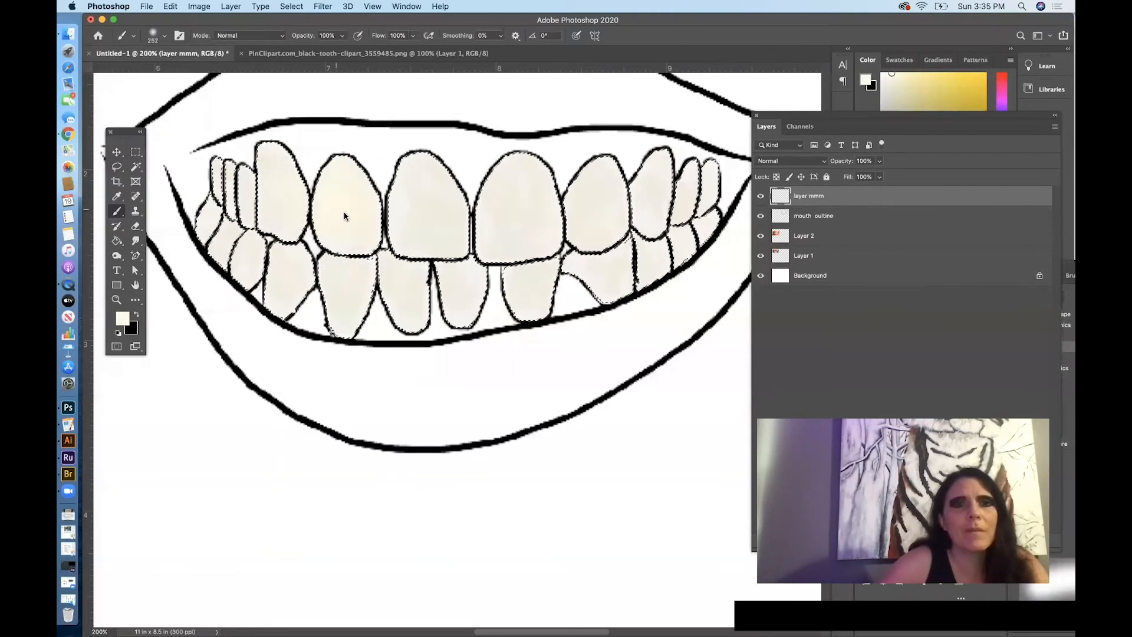
Show the Brush Settings panel and move it clear of the mouth drawing
left_click(407, 7)
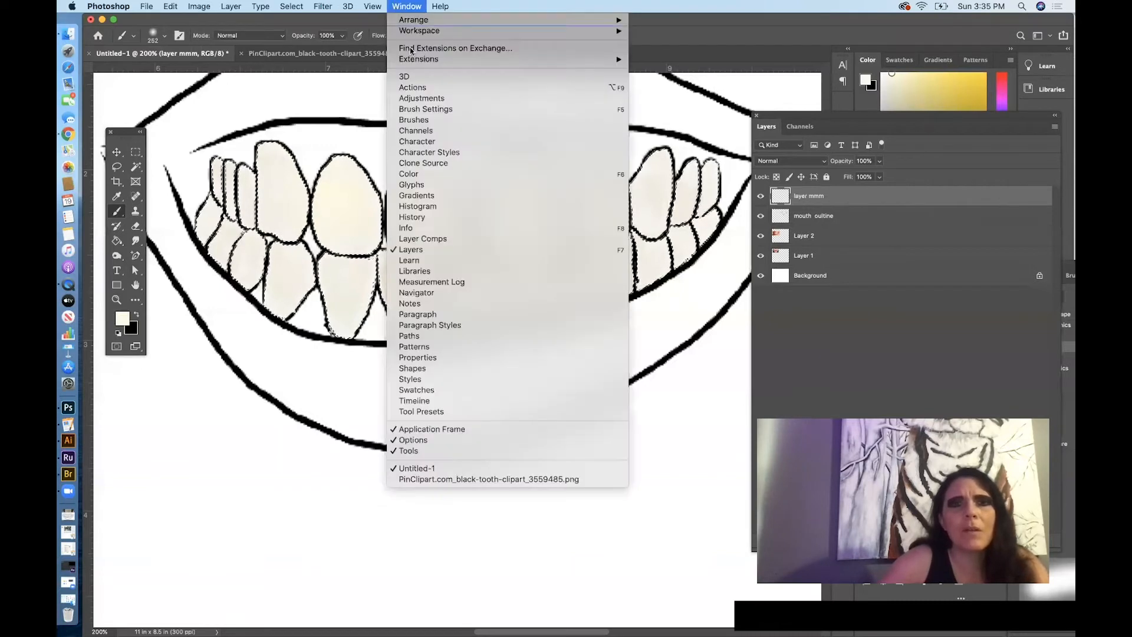
left_click(426, 110)
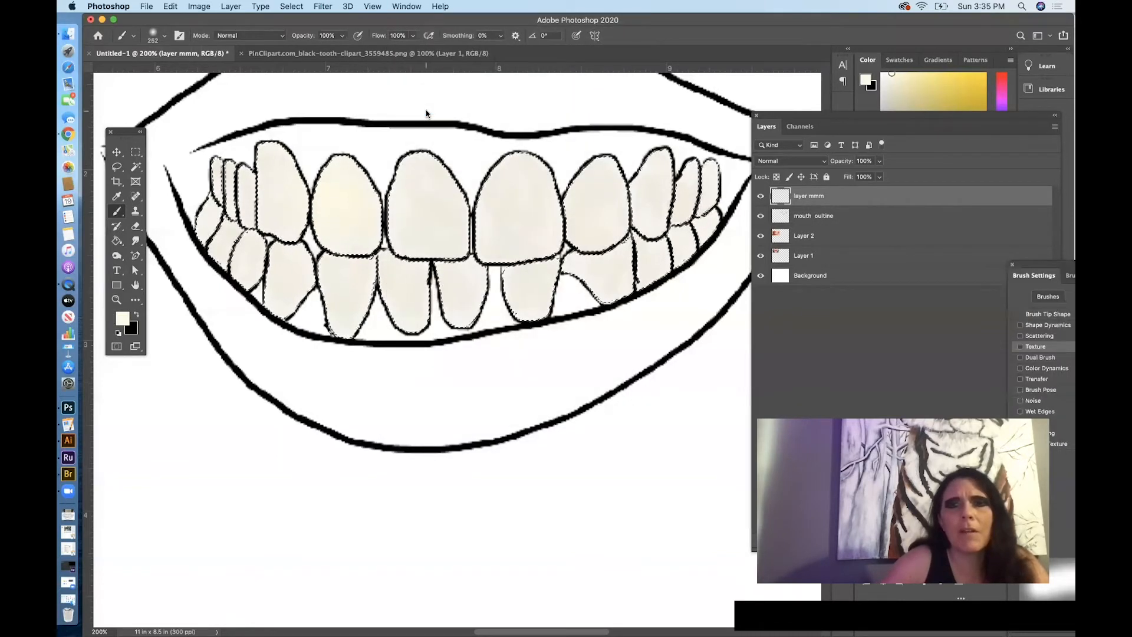
mouse_move(1023, 265)
left_mouse_down()
mouse_move(952, 249)
mouse_move(666, 125)
mouse_move(585, 106)
left_mouse_up()
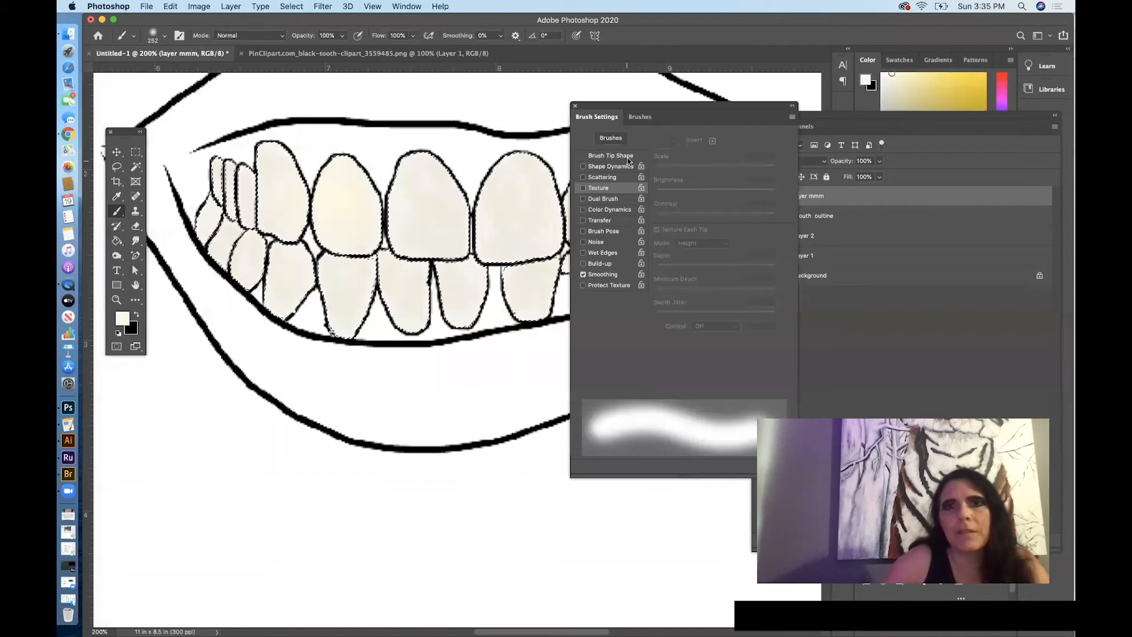
left_click(635, 120)
left_click(597, 117)
mouse_move(597, 116)
left_mouse_down()
mouse_move(854, 112)
mouse_move(944, 68)
left_mouse_up()
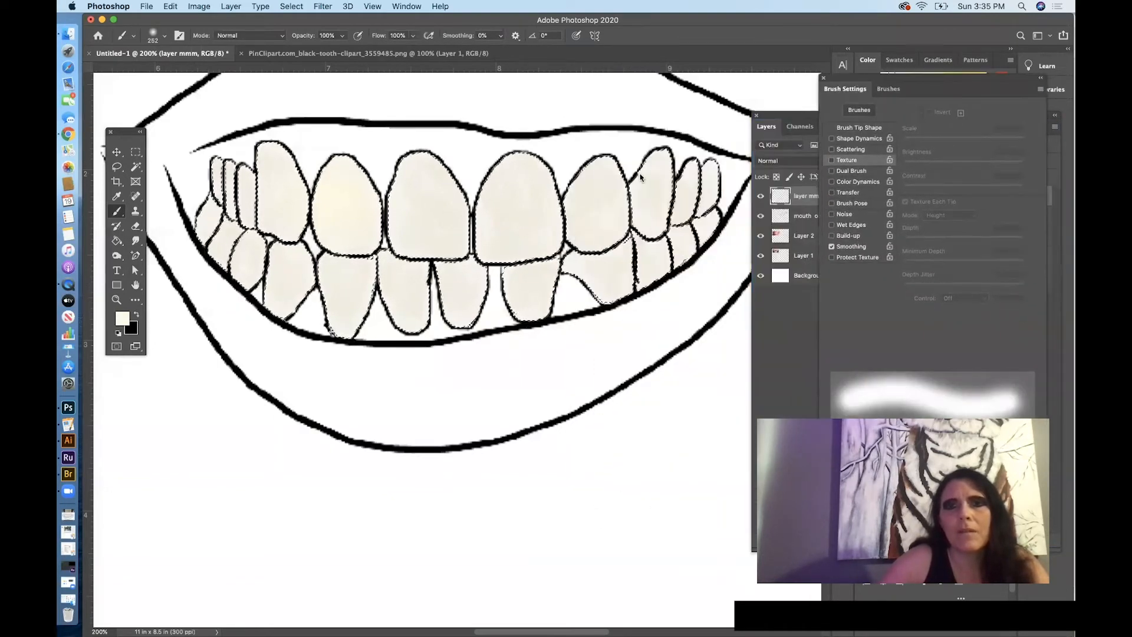
Paint all the selected upper and lower teeth cream with the 252 px soft round brush
left_click_drag(700, 229, 396, 285)
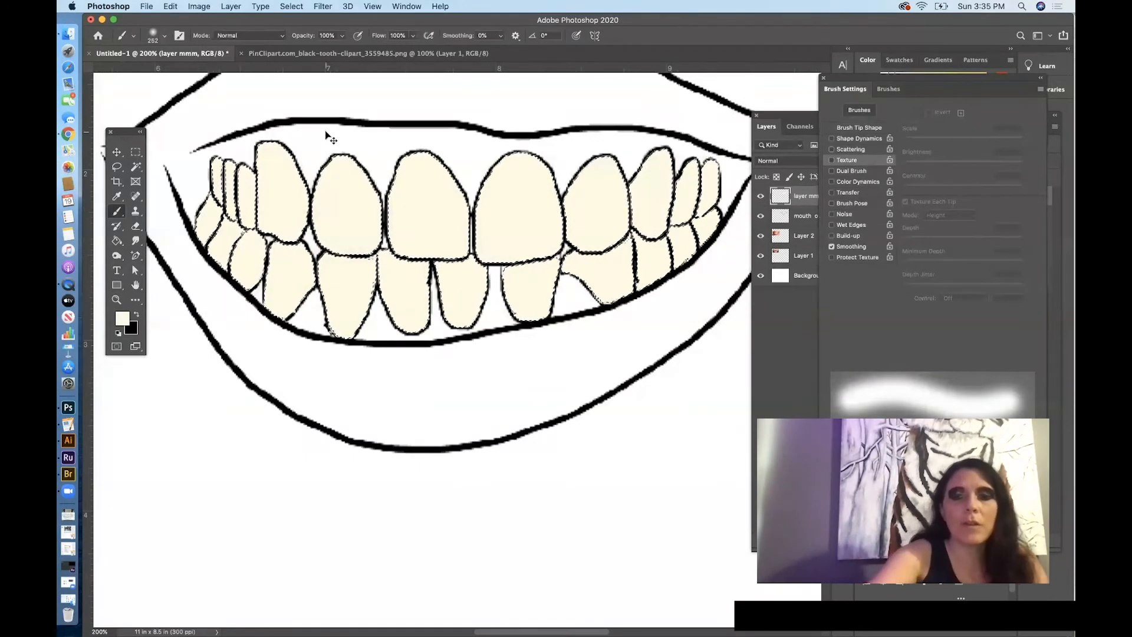
key("super+minus")
left_click_drag(458, 223, 459, 226)
left_click_drag(347, 221, 491, 208)
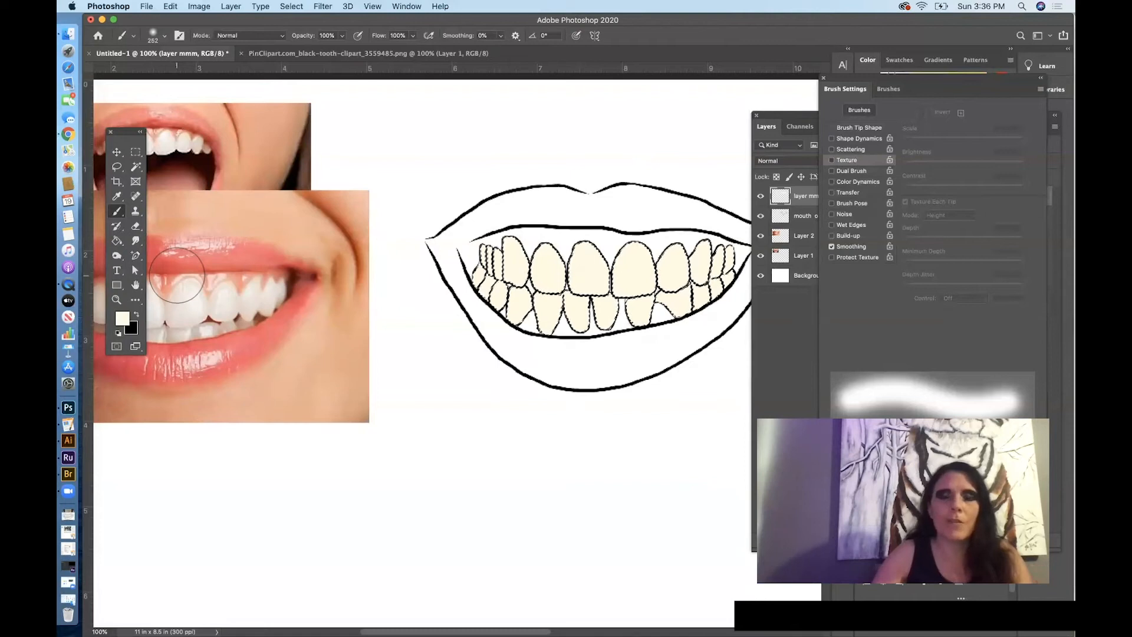
Set the foreground color to a paler cream with 3% saturation, fefcf6
left_click(124, 321)
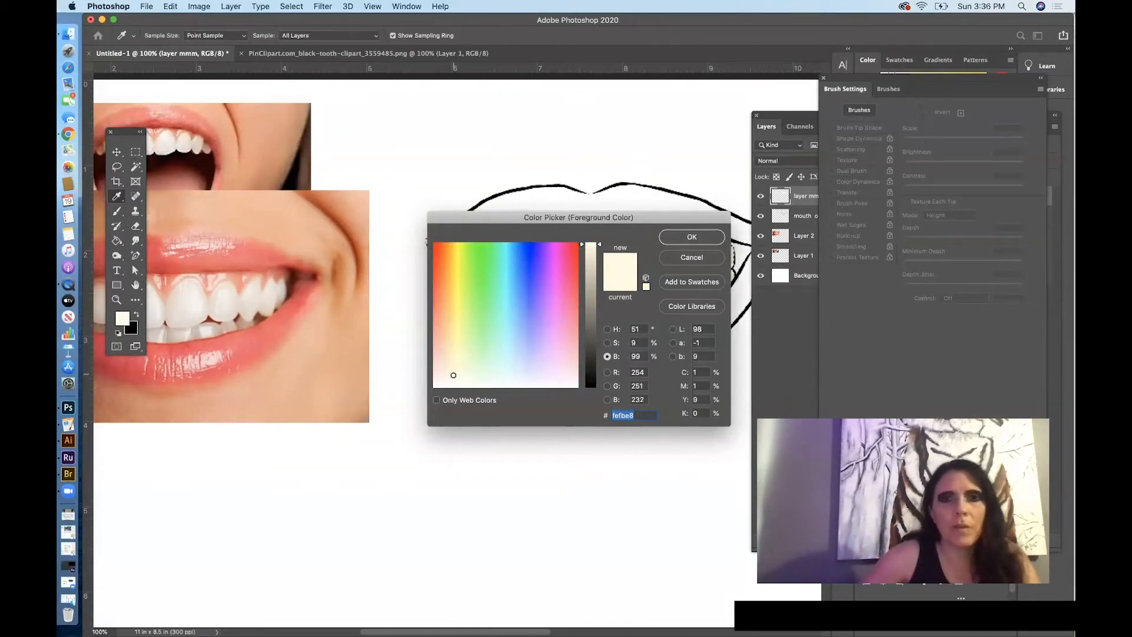
left_click(608, 343)
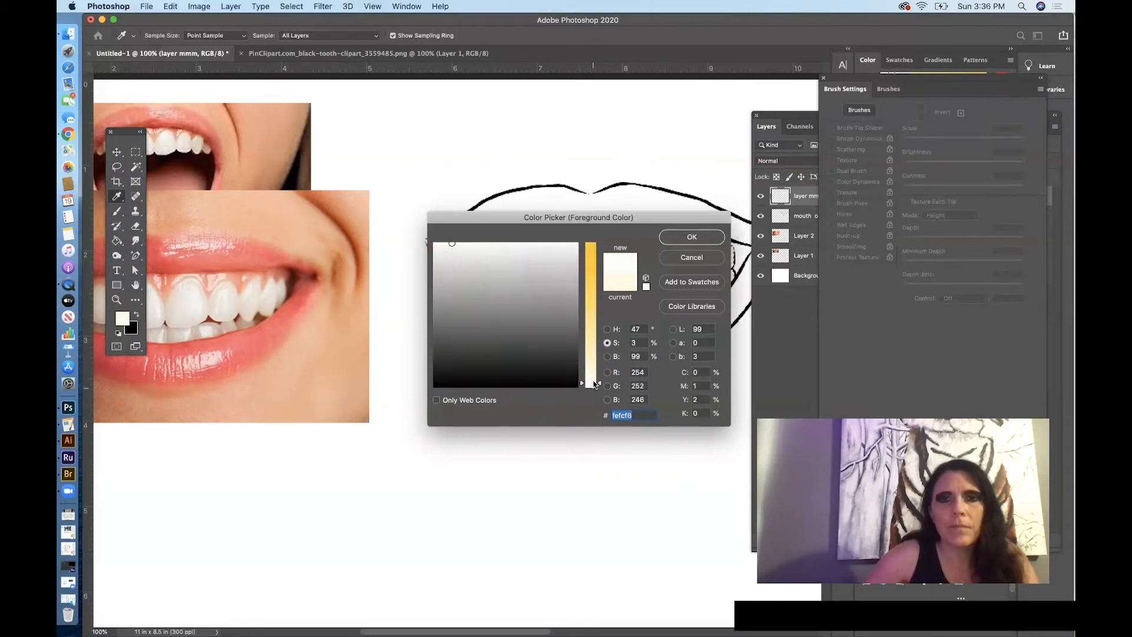
left_click(691, 237)
Set the soft round brush to 95 px and its opacity to 66%
key("b")
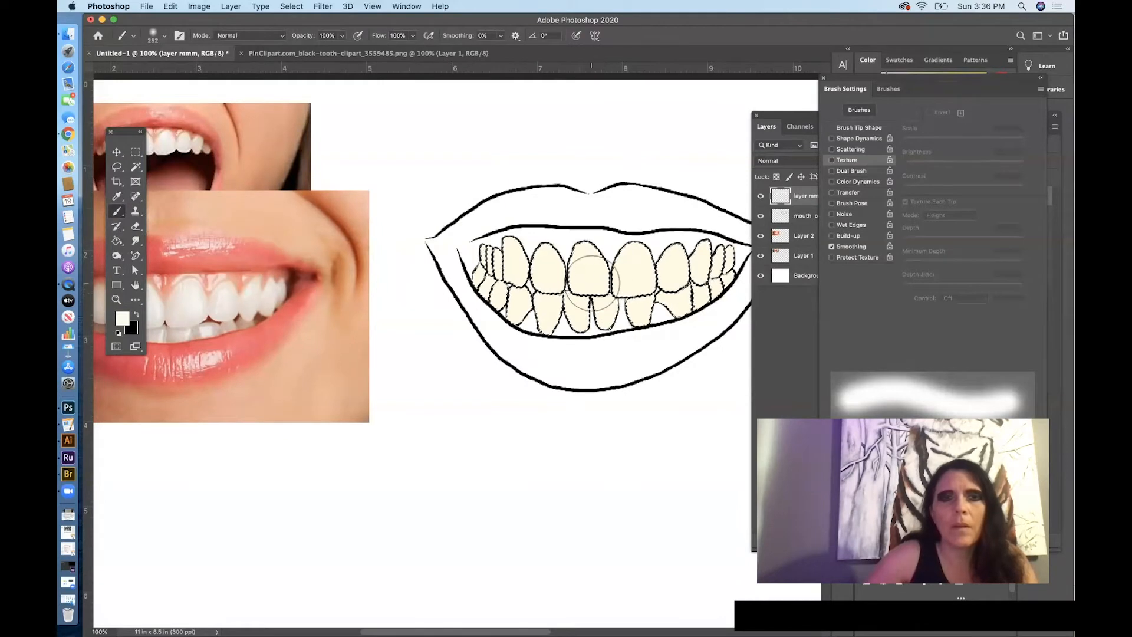
right_click(601, 287)
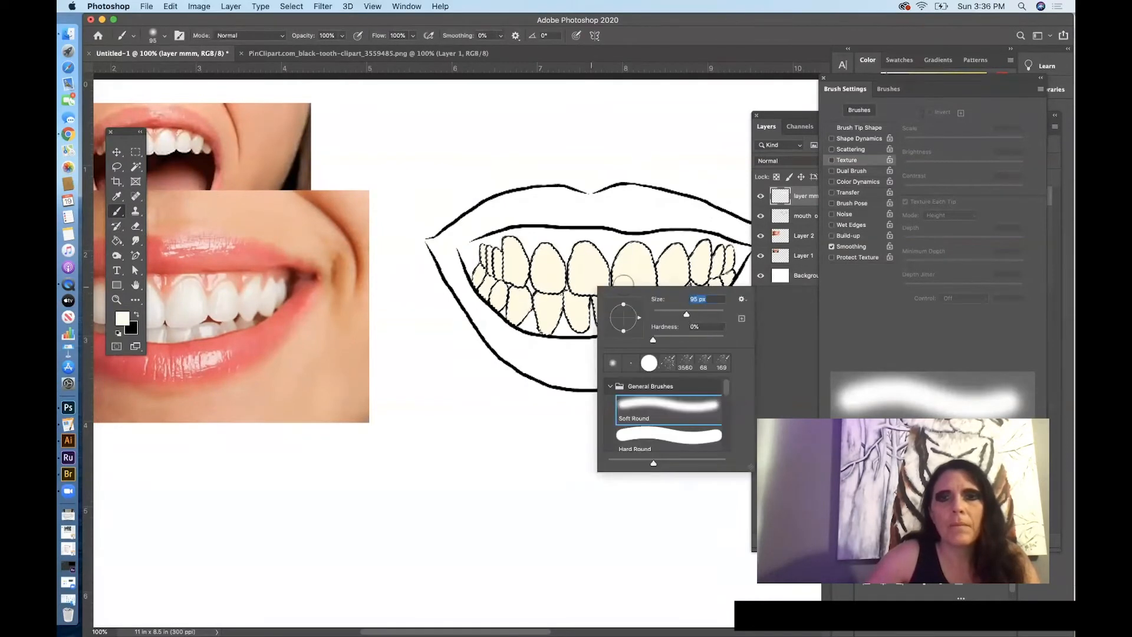
key("Return")
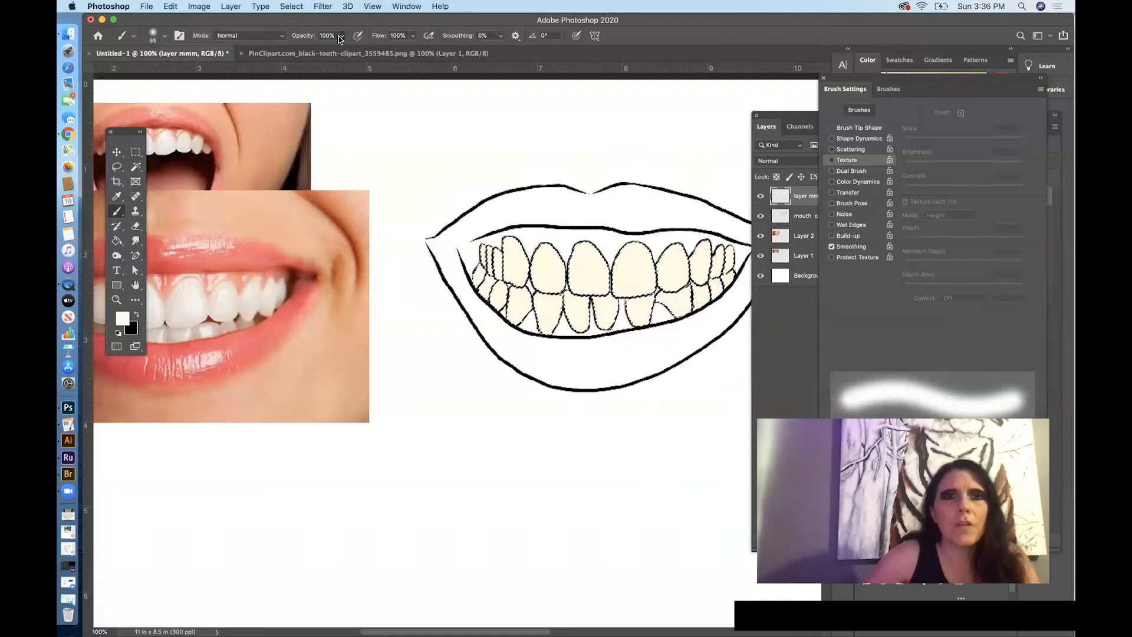
left_click_drag(341, 39, 328, 50)
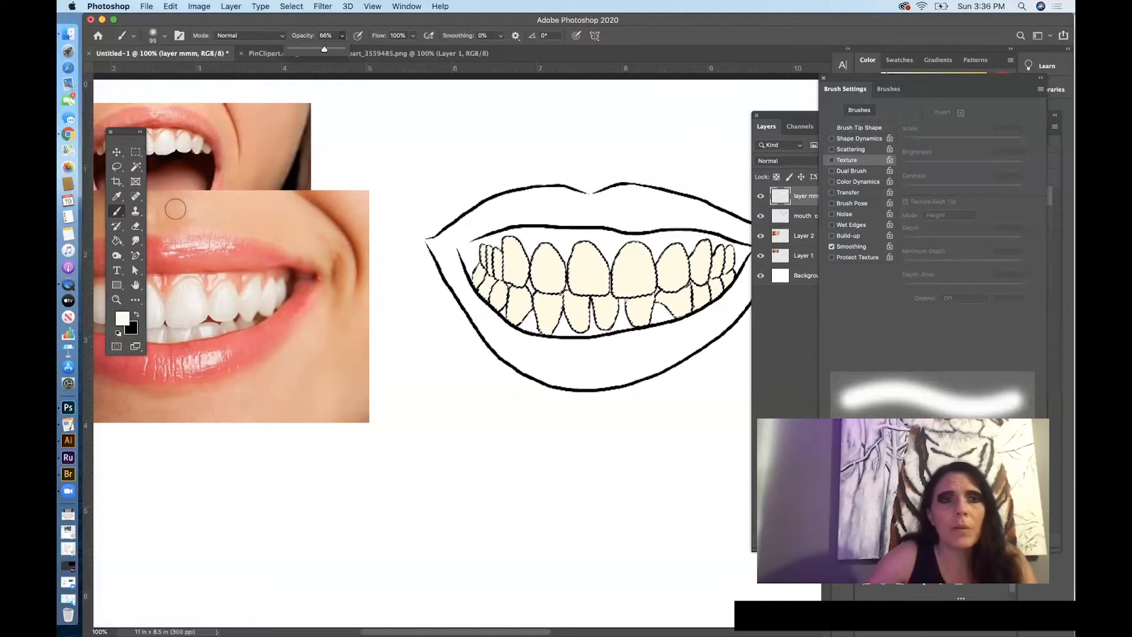
Sample the cream of the drawn teeth as foreground color and lower its saturation to 4%, fefcf3
key("i")
left_click_drag(231, 289, 282, 293)
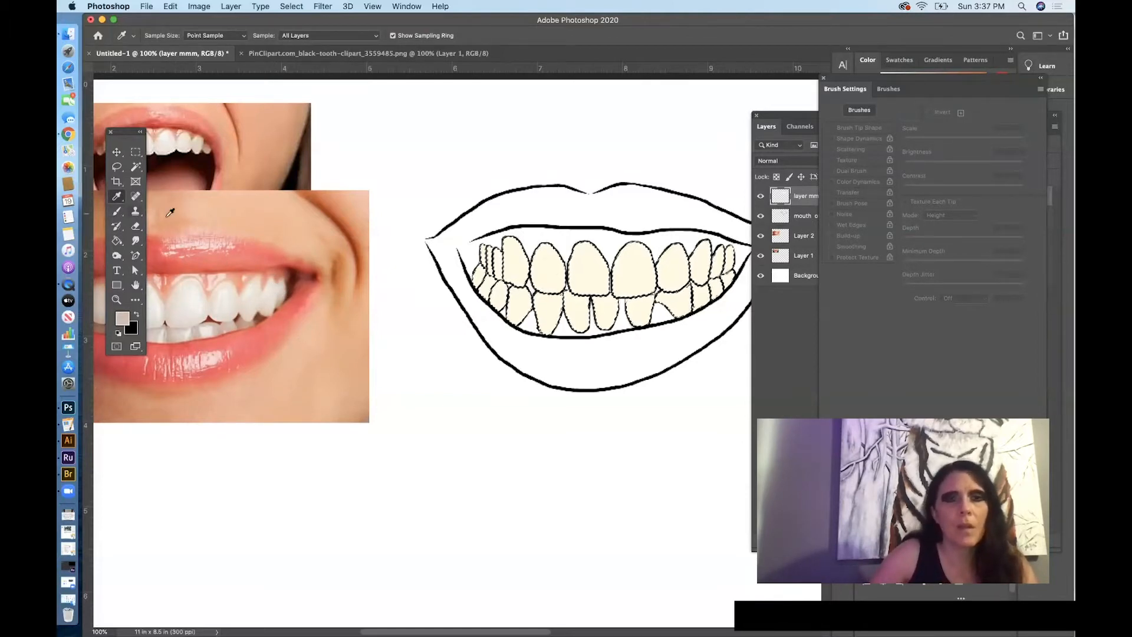
left_click(530, 274)
left_click(122, 318)
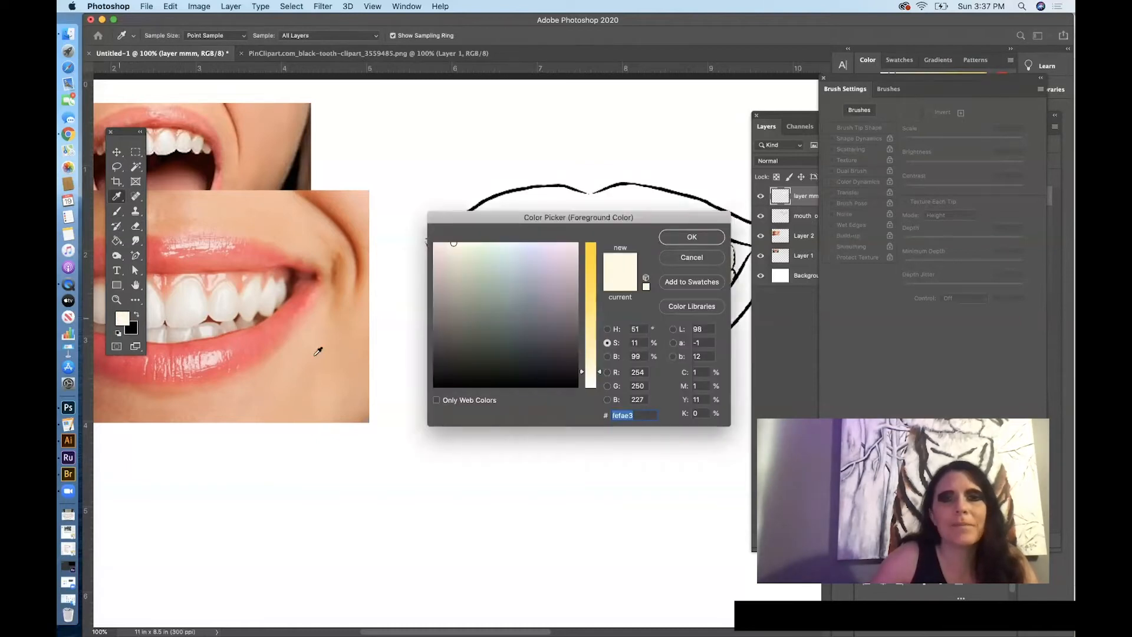
left_click_drag(600, 374, 598, 381)
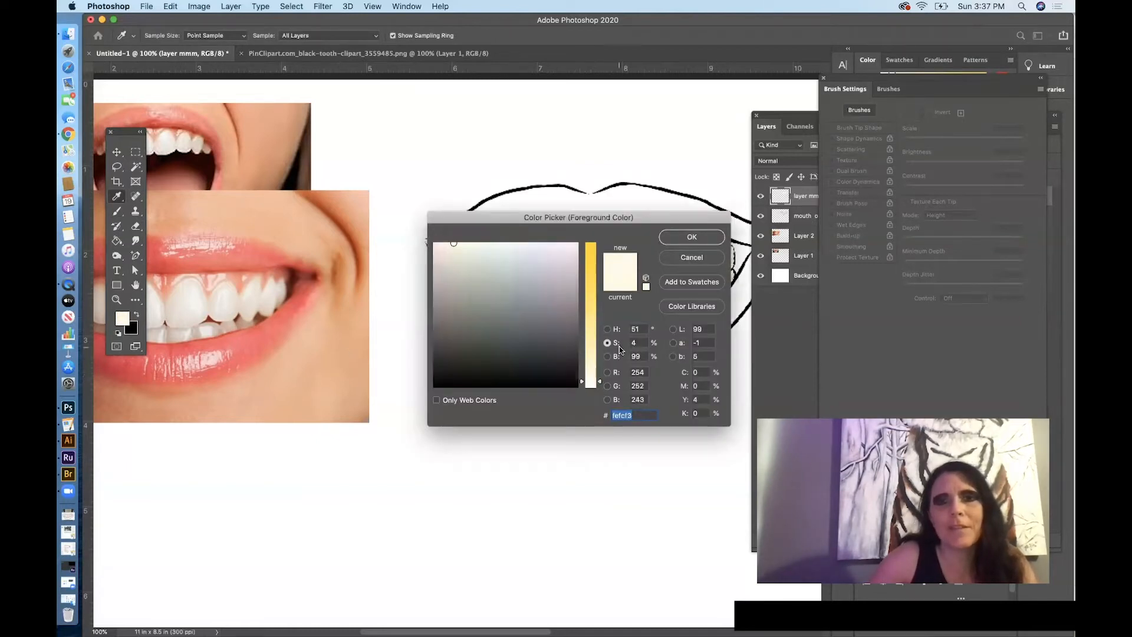
left_click(614, 356)
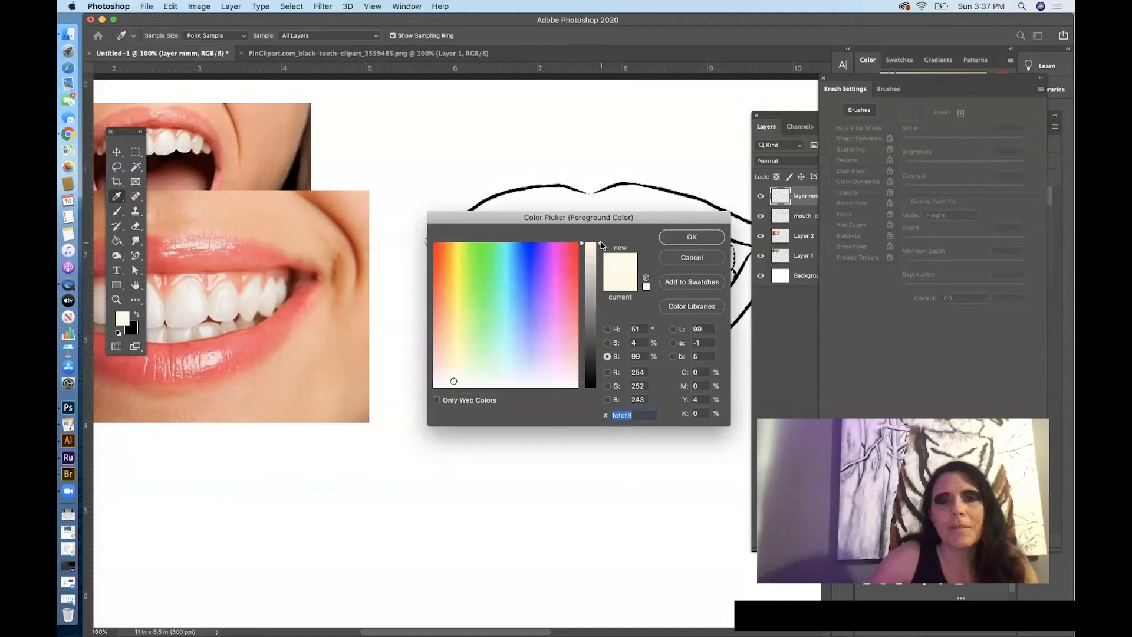
left_click(674, 242)
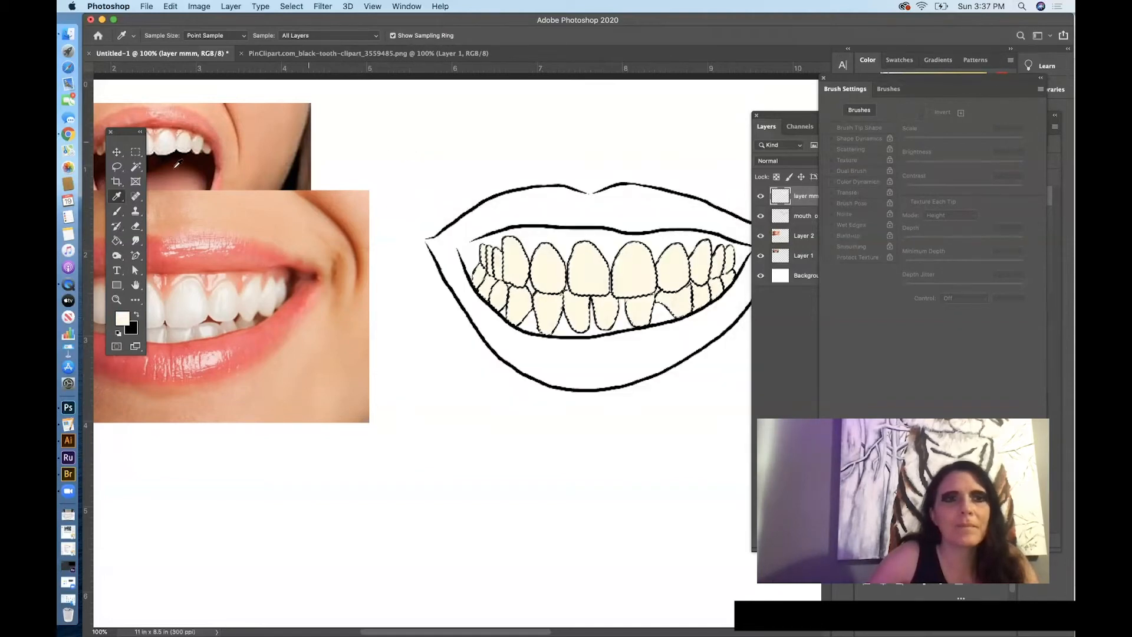
Set the brush opacity to 28% and its size to 105 px
left_click(124, 211)
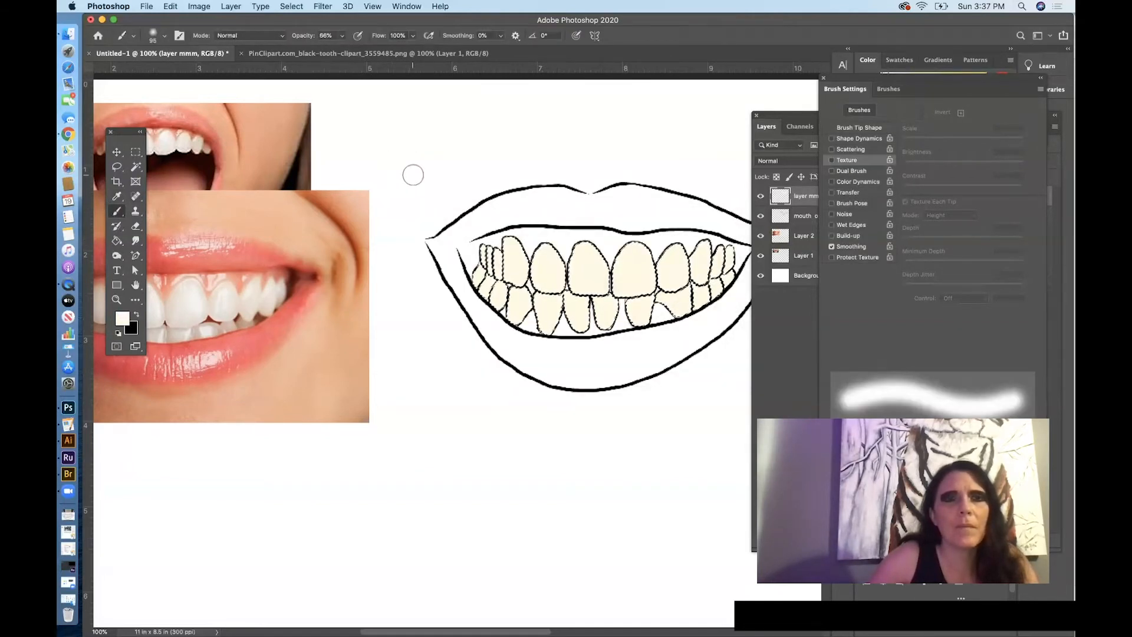
left_click(342, 36)
left_click_drag(343, 47, 321, 48)
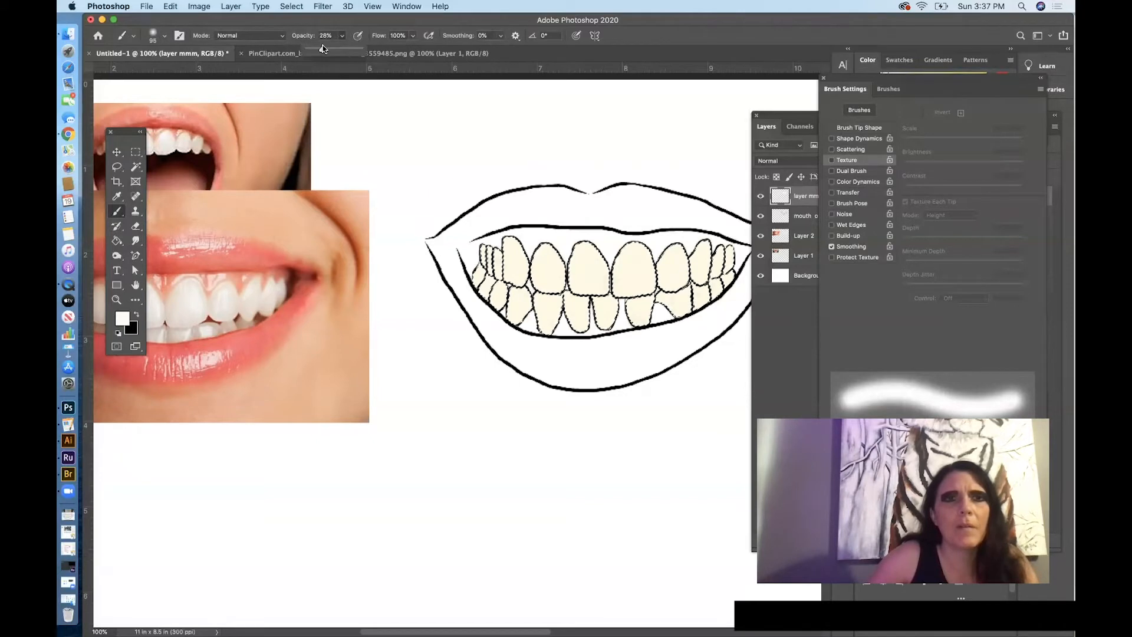
right_click(412, 139)
left_click_drag(509, 165, 511, 165)
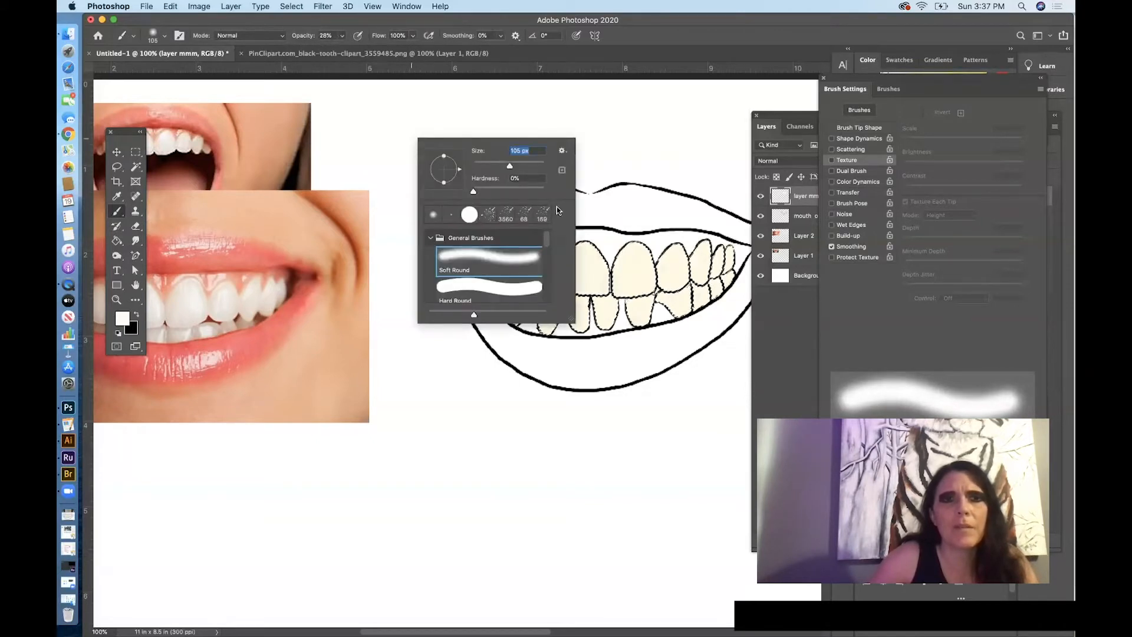
Brush the paler cream onto the two upper front teeth, raising the brush opacity to 59% between them
left_click(597, 280)
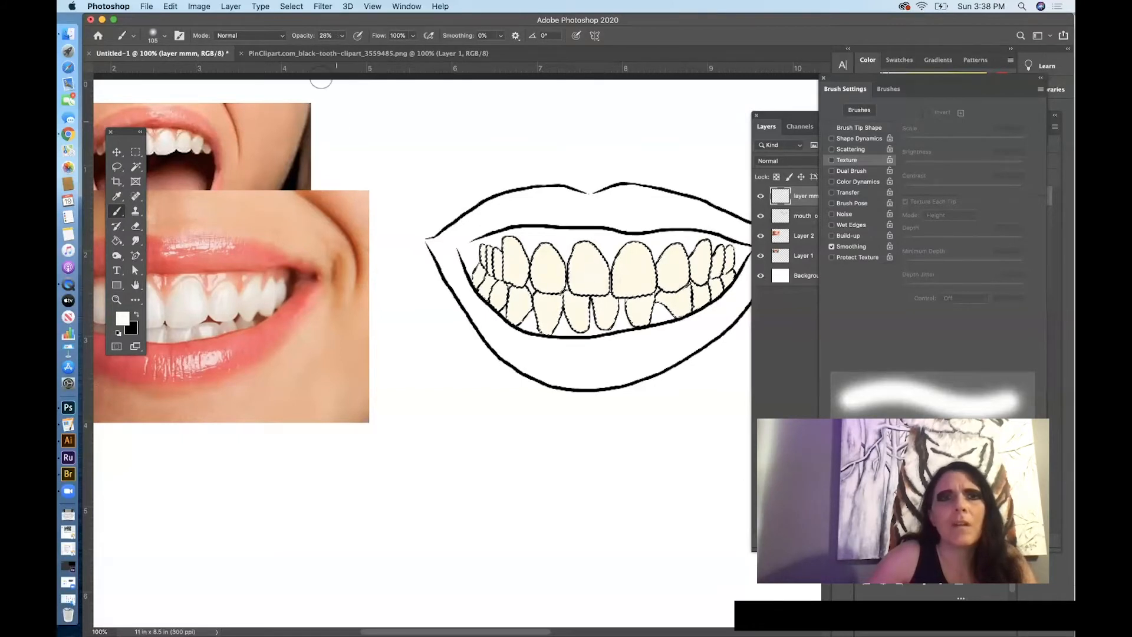
left_click(342, 37)
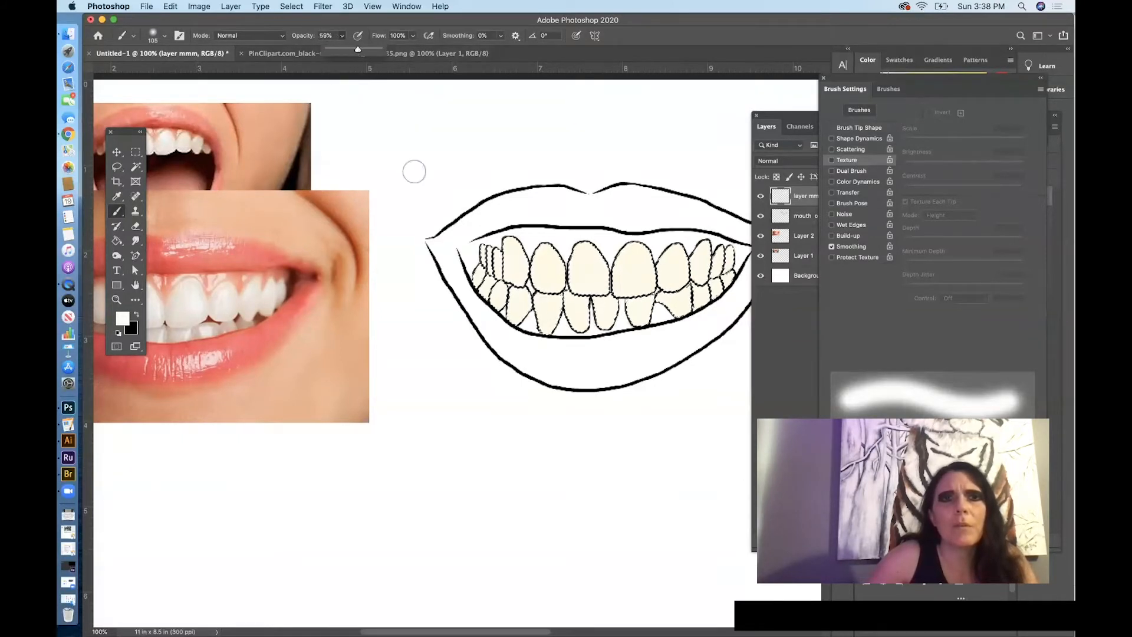
left_click(629, 279)
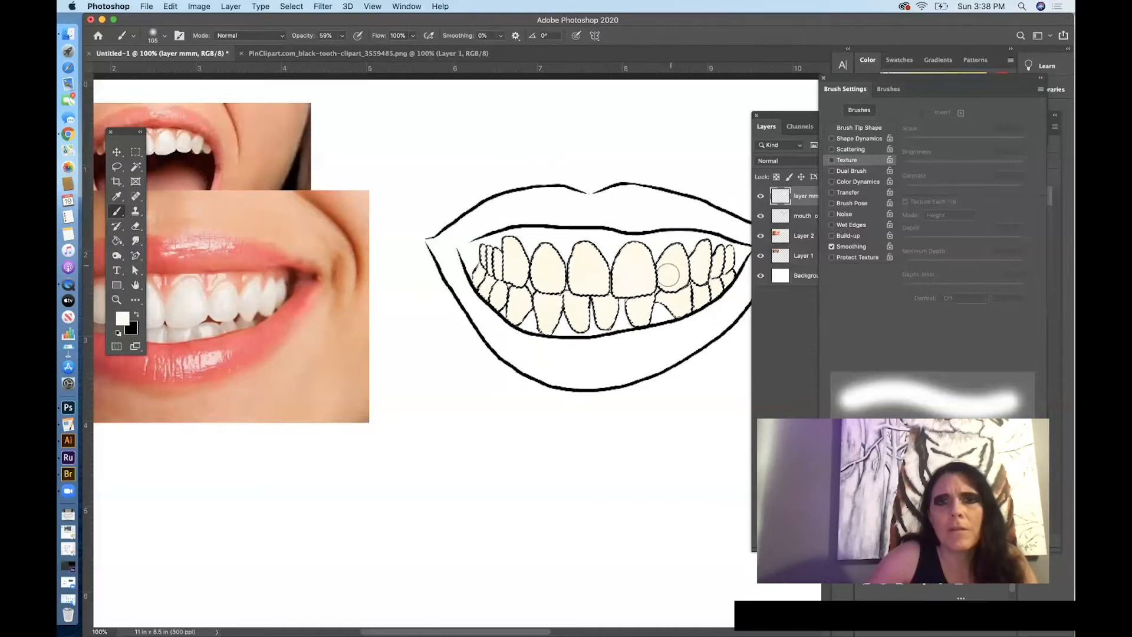
Reduce the brush to 27 px, raise its opacity to 98% and touch up the upper teeth with the light color
right_click(700, 257)
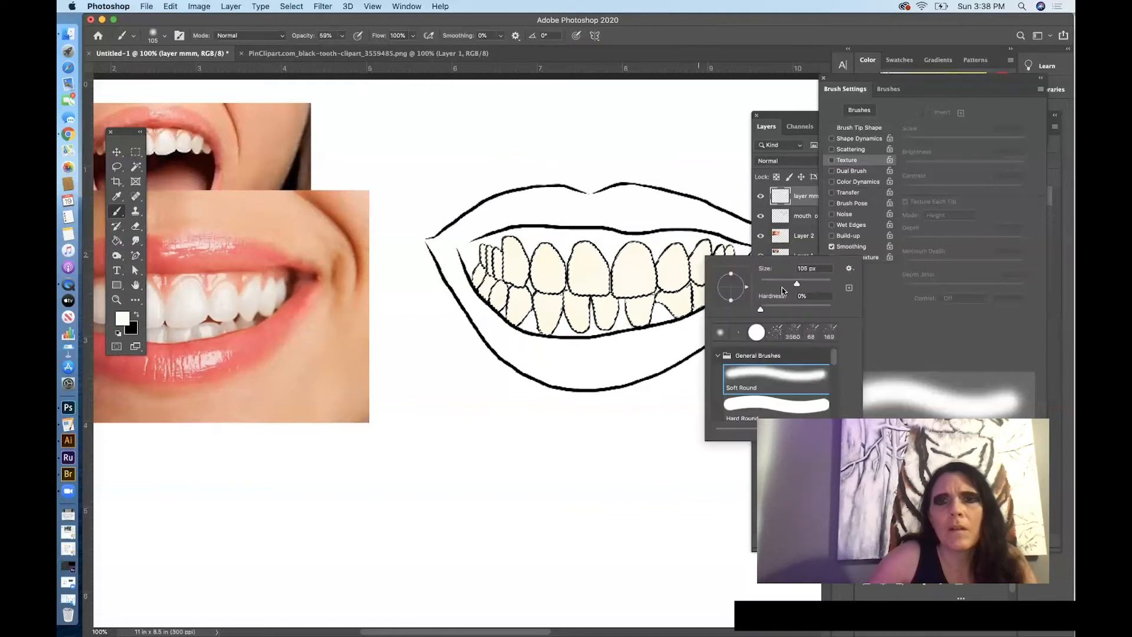
left_click(769, 281)
left_click(697, 257)
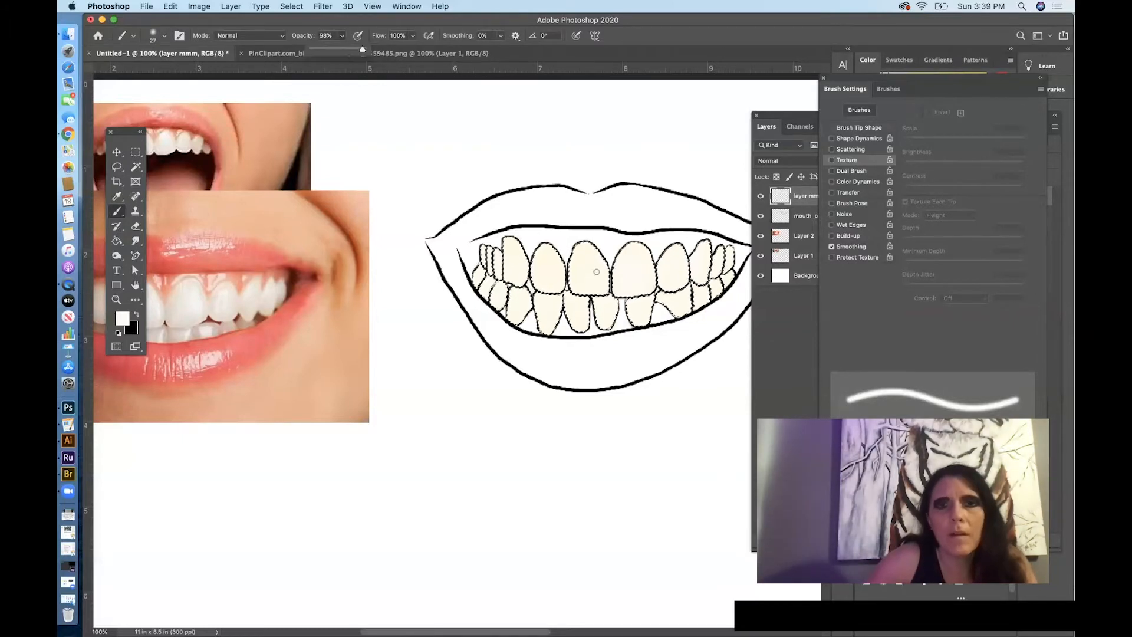
Change the foreground color to a pale bluish white and tint the upper teeth at 25% brush opacity
left_click(122, 319)
key("Return")
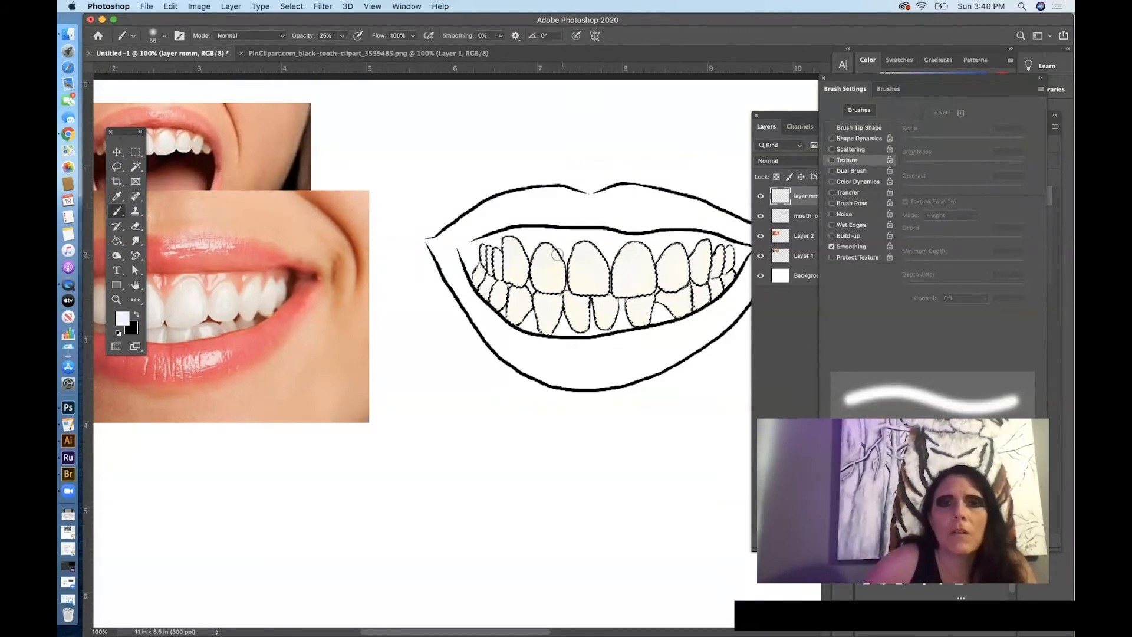
left_click(122, 318)
left_click(692, 238)
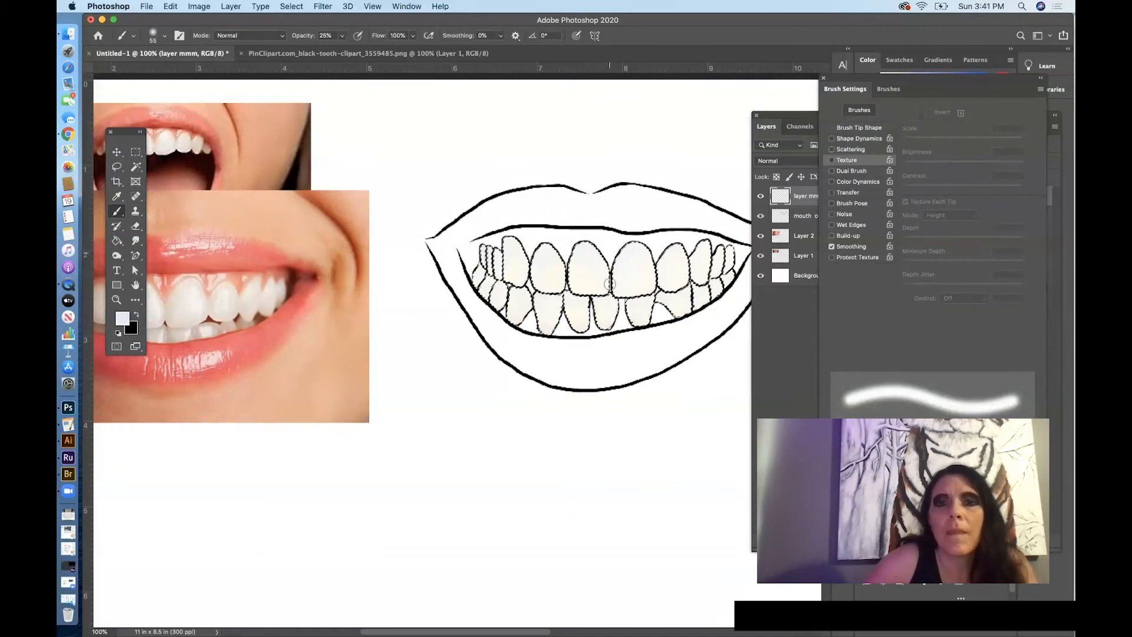
Darken the foreground color to a bluish gray and shade the small upper teeth at the left corner of the mouth
left_click(122, 319)
left_click_drag(592, 253, 591, 278)
left_click(692, 238)
left_click_drag(484, 252, 496, 253)
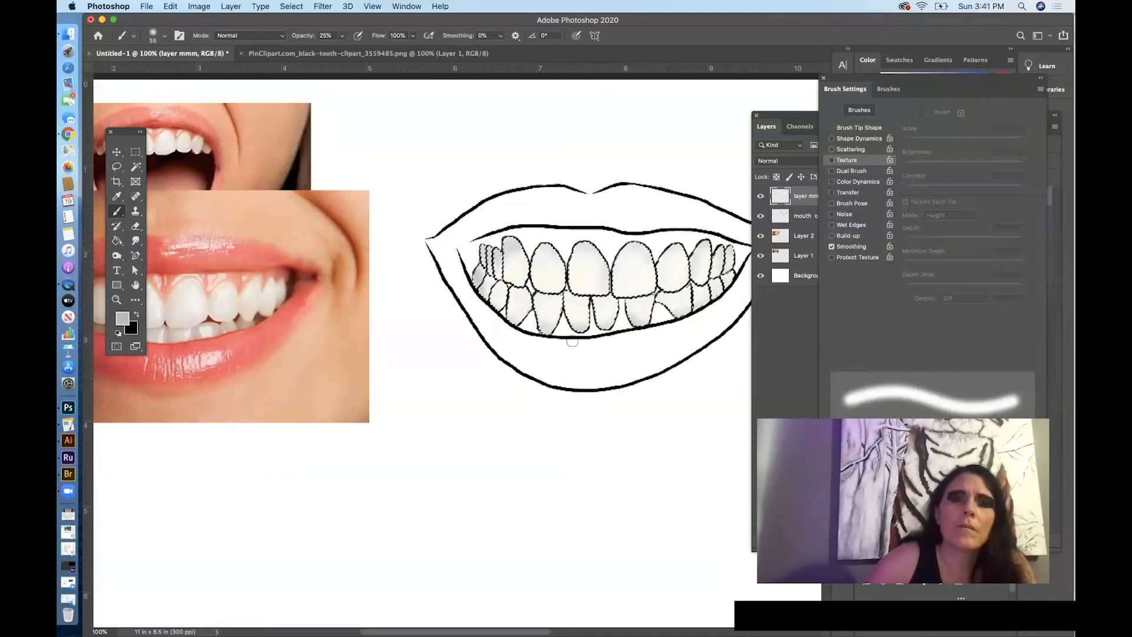
Set the brush size to 70 px for the gray tooth shading
right_click(585, 240)
type("70")
key("Return")
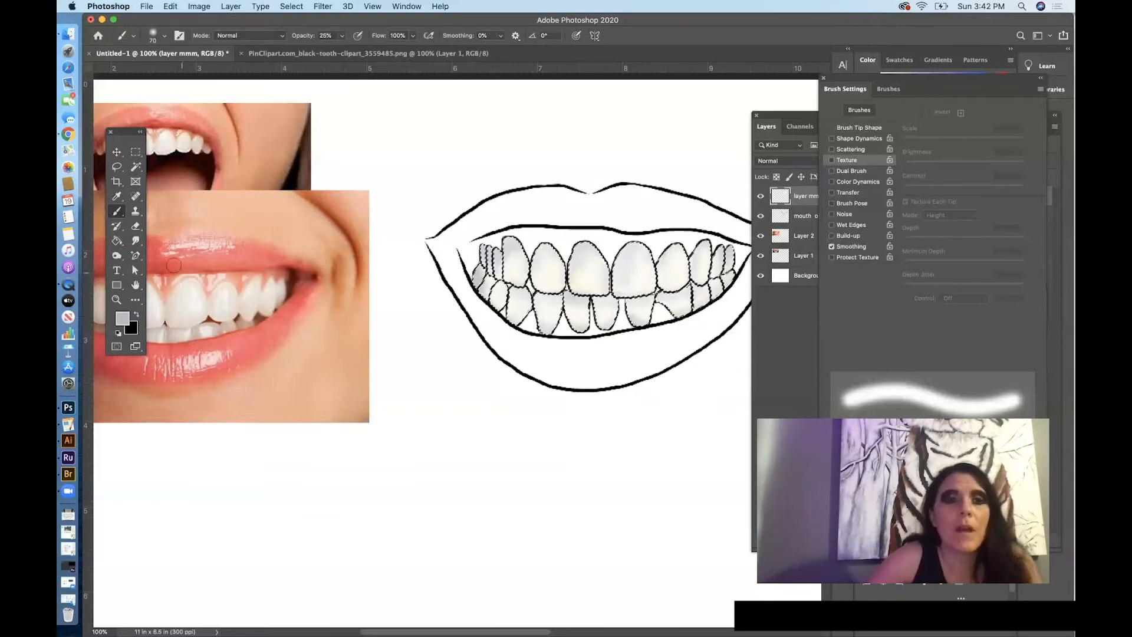
Change the foreground color to pure white (#ffffff)
left_click(127, 319)
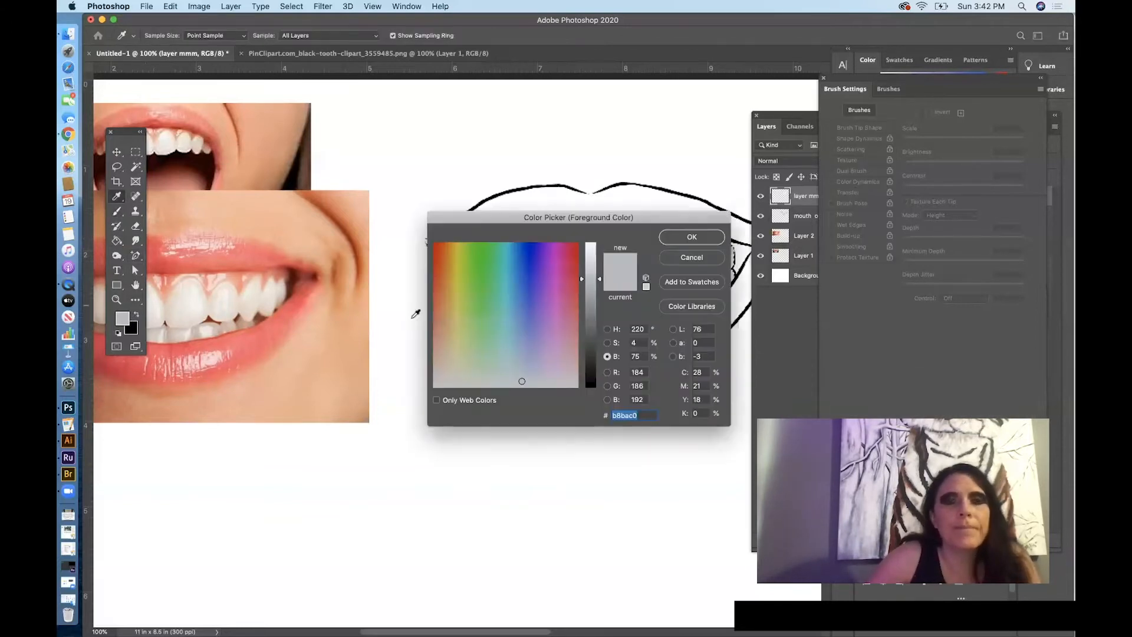
left_click(594, 249)
left_click_drag(594, 249, 598, 240)
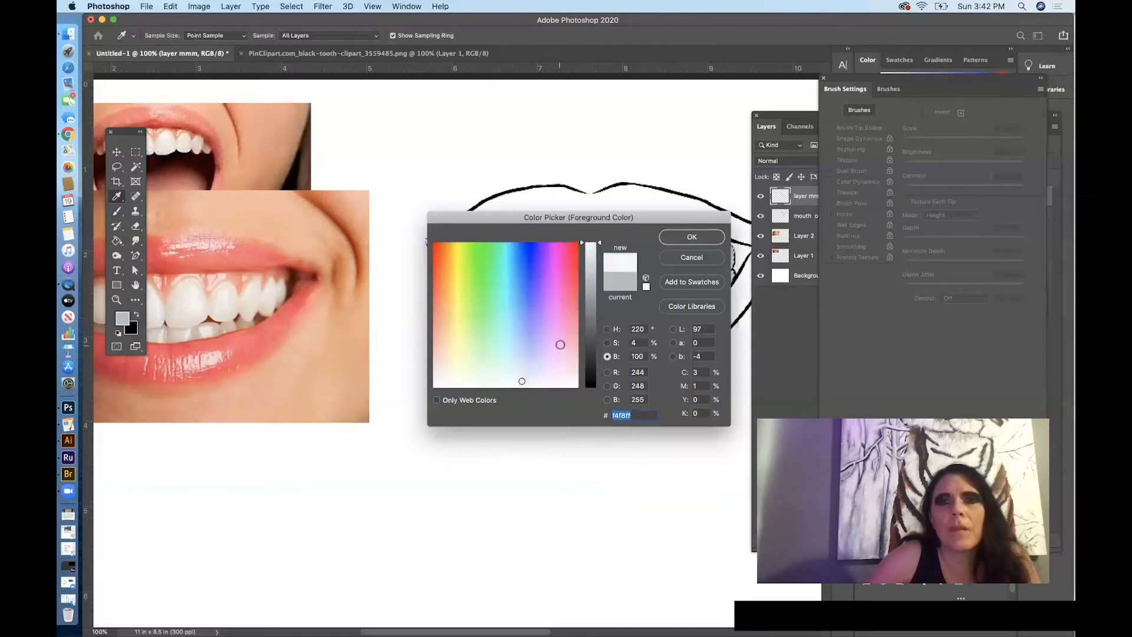
mouse_move(523, 374)
left_mouse_down()
mouse_move(523, 390)
mouse_move(573, 388)
mouse_move(561, 387)
left_mouse_up()
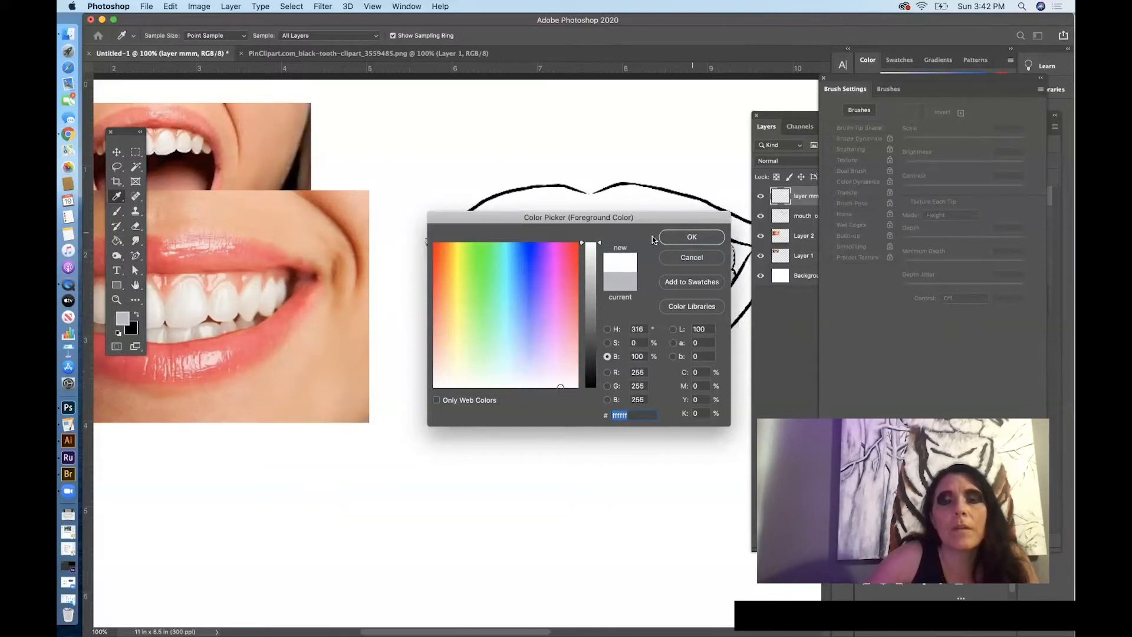
left_click(672, 237)
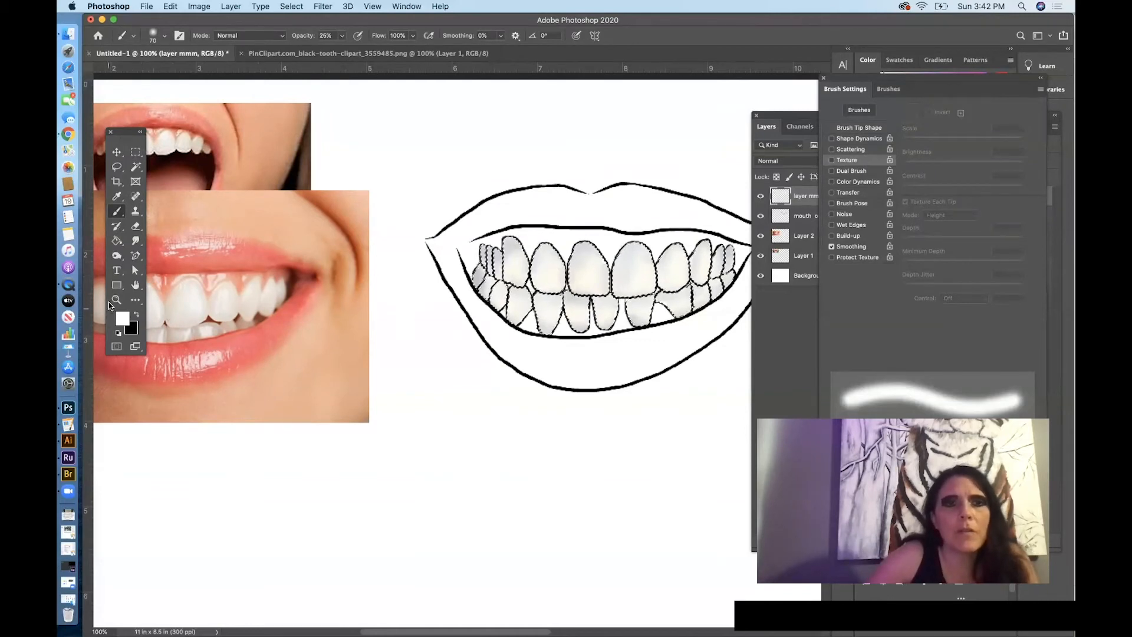
Whiten the left of the two upper front teeth with the 70 px brush, raising its opacity to 53% and finally 96%
key("z")
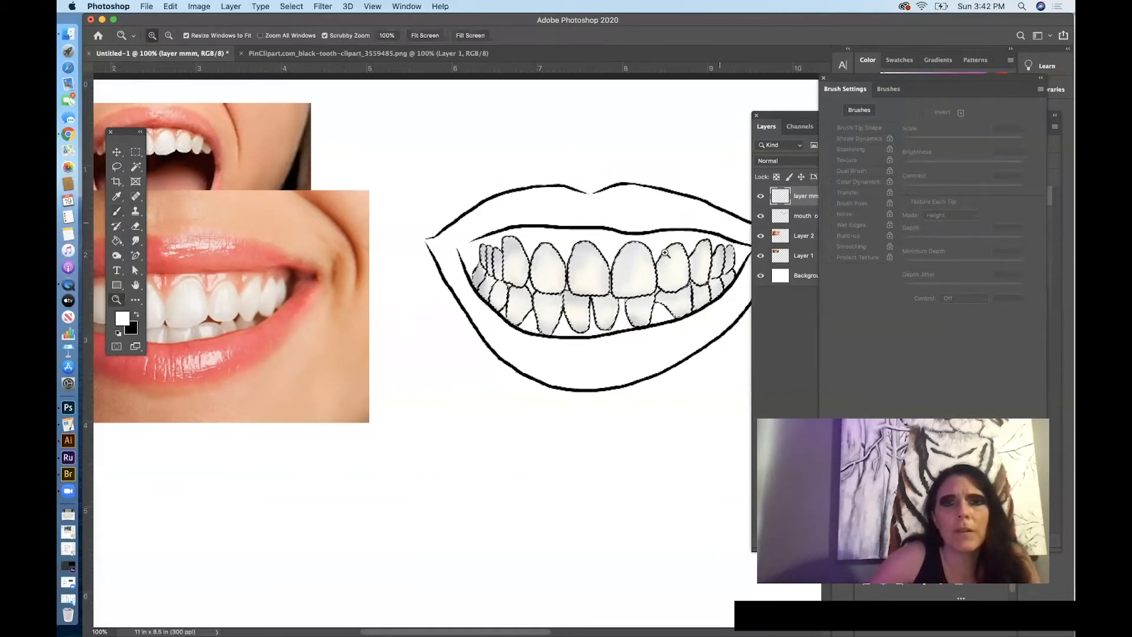
left_click(646, 260)
left_click(647, 260)
left_click(648, 259)
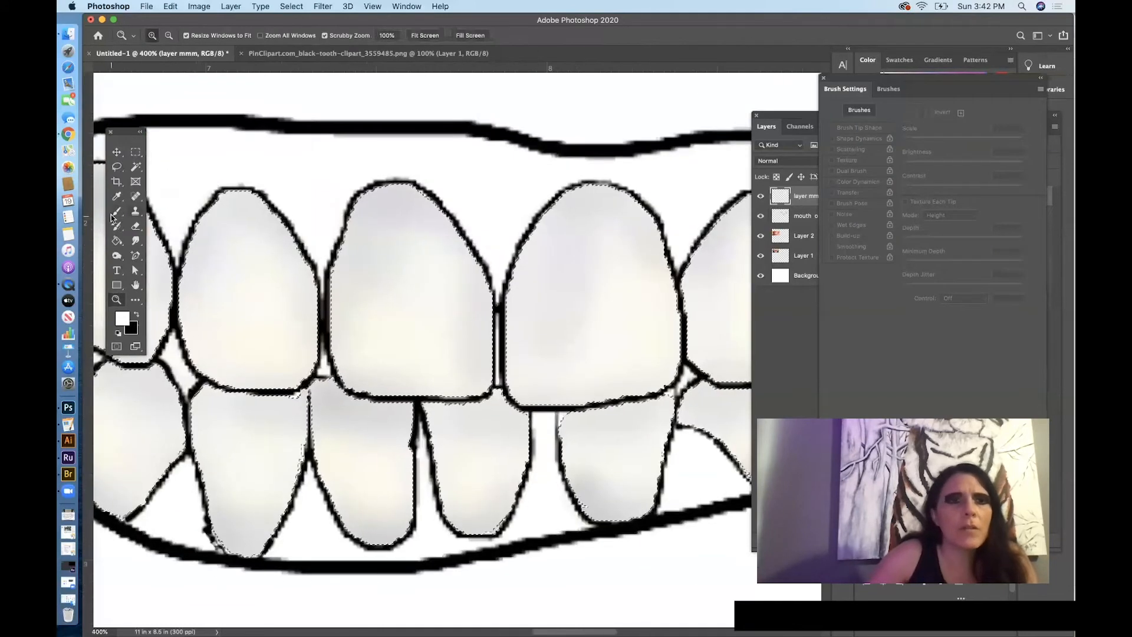
key("b")
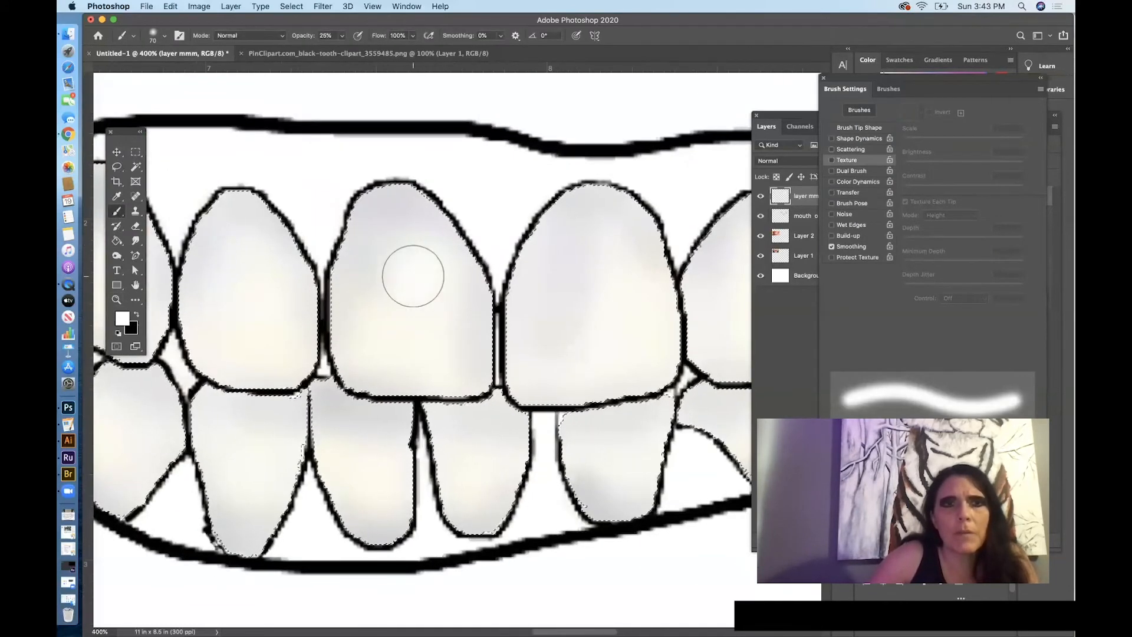
left_click_drag(342, 36, 358, 52)
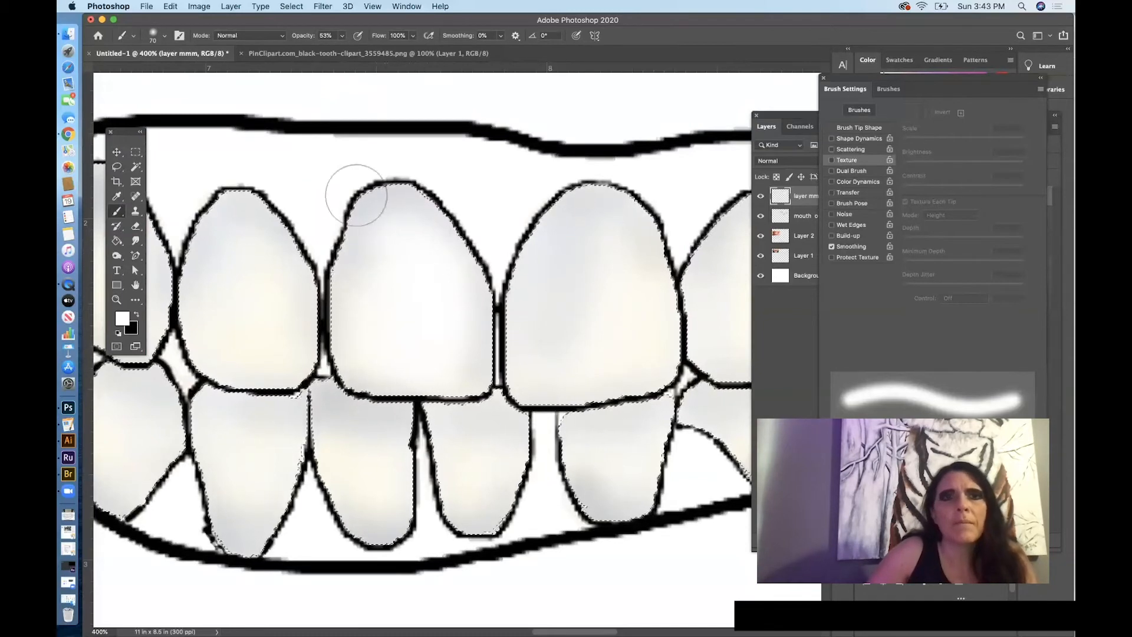
left_click_drag(348, 40, 364, 49)
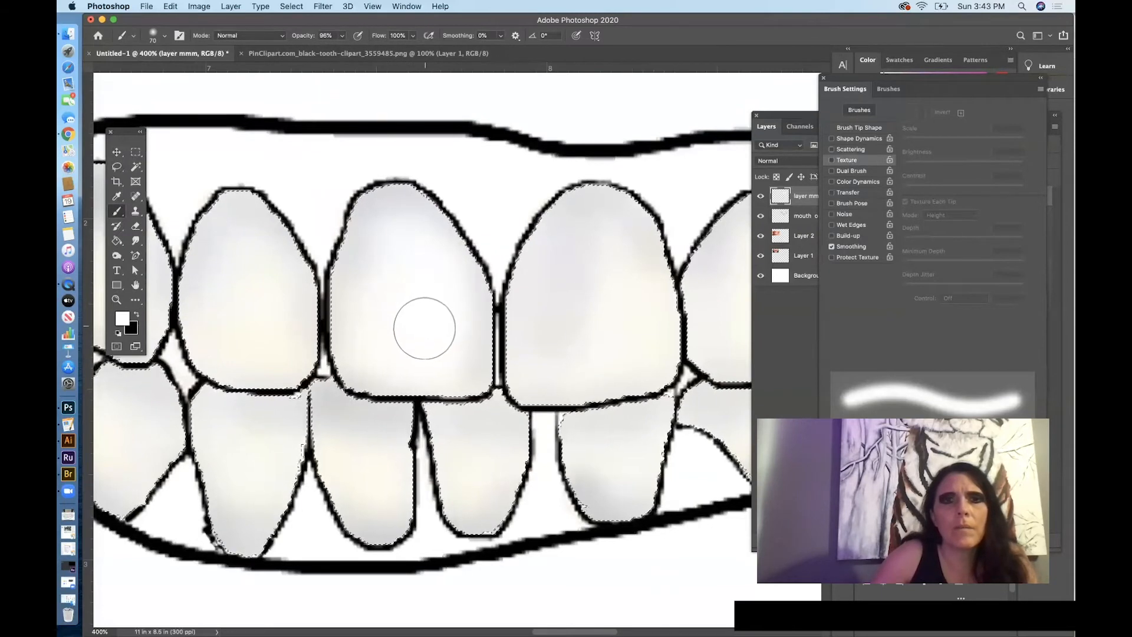
Paint a thin curved highlight inside the left front tooth's upper edge with a 4 px soft brush and smudge it to soften it
right_click(426, 297)
left_click(489, 321)
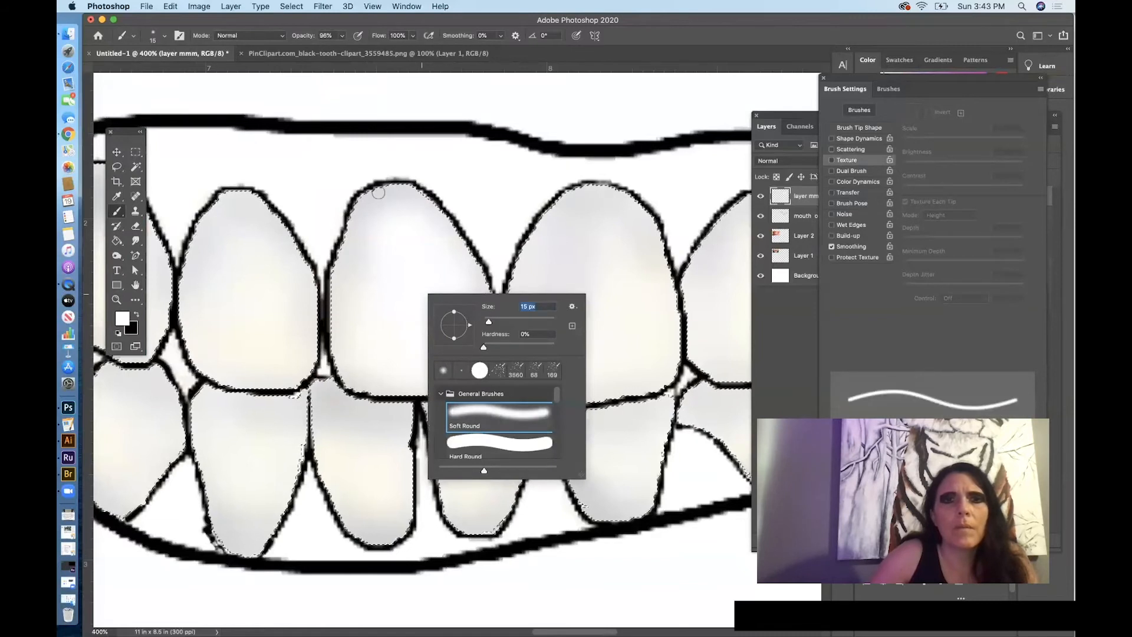
left_click_drag(486, 322, 484, 322)
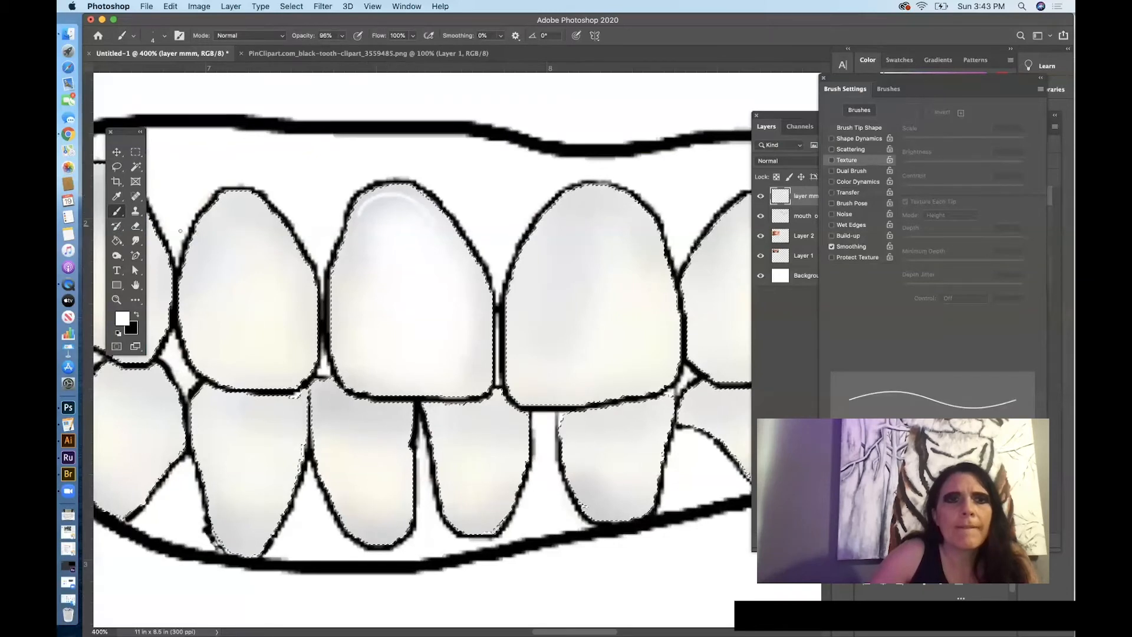
key("r")
mouse_move(358, 211)
left_mouse_down()
mouse_move(413, 196)
mouse_move(420, 204)
mouse_move(399, 194)
mouse_move(438, 223)
left_mouse_up()
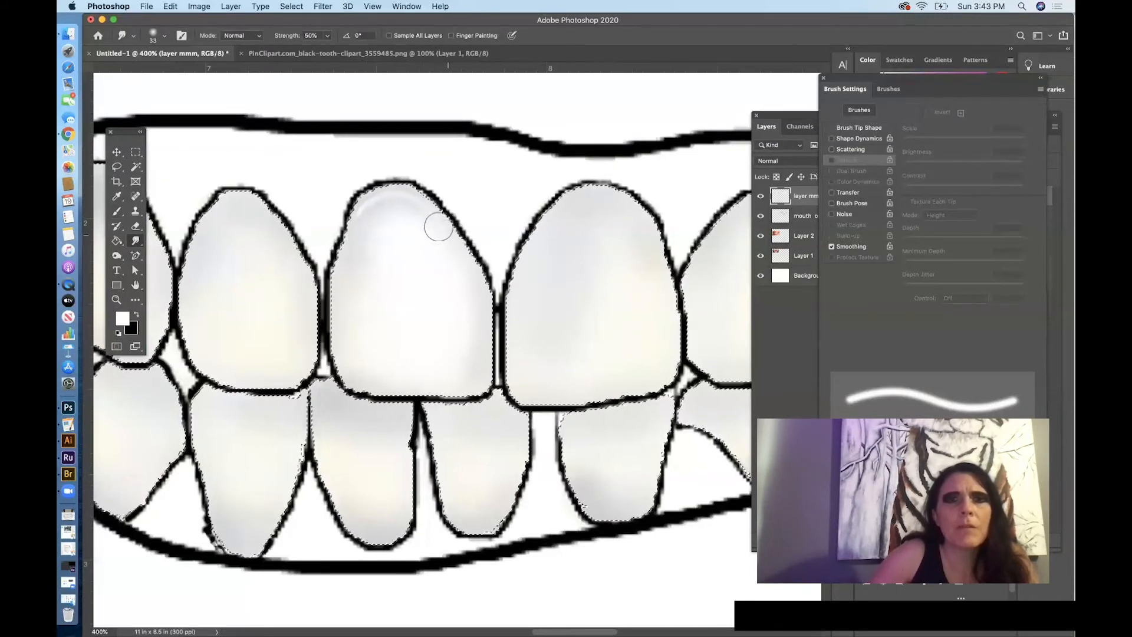
mouse_move(354, 229)
left_mouse_down()
mouse_move(352, 255)
mouse_move(336, 227)
mouse_move(369, 290)
left_mouse_up()
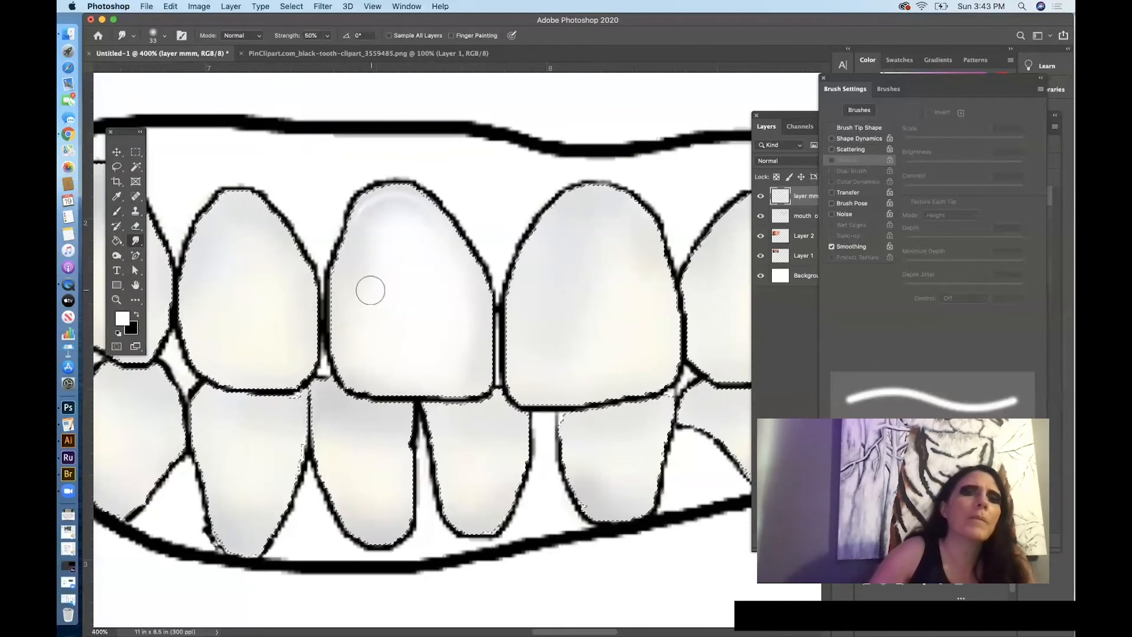
Enlarge the soft white brush to 114 px and brighten the large upper front teeth
left_click(116, 212)
right_click(429, 308)
left_click_drag(514, 335, 523, 335)
left_click(415, 308)
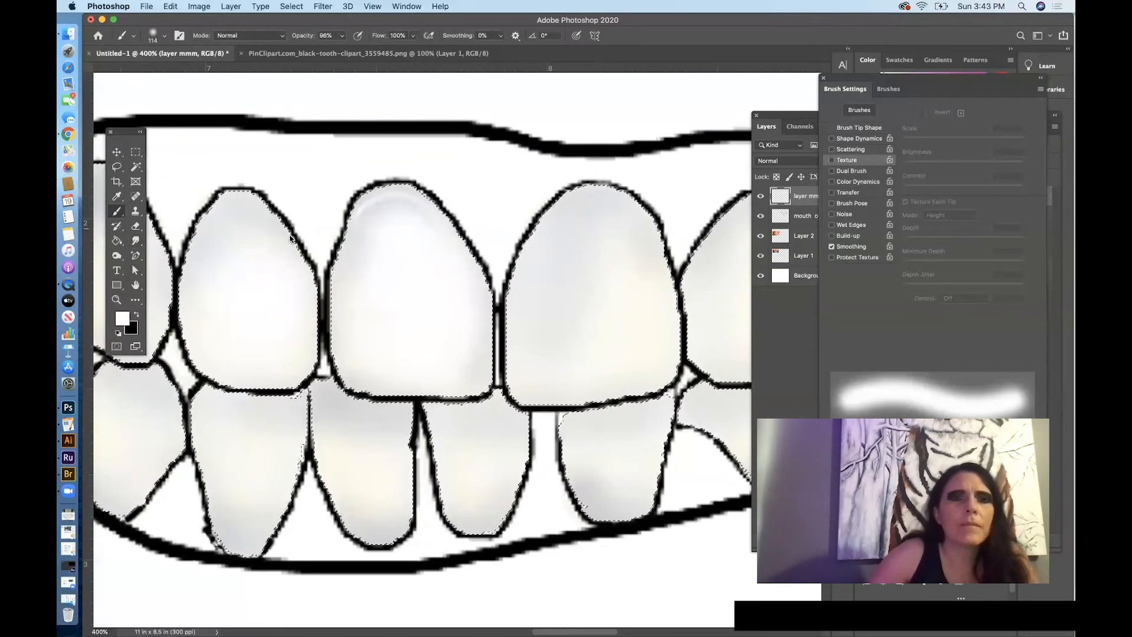
mouse_move(566, 285)
left_mouse_down()
mouse_move(612, 324)
mouse_move(607, 278)
mouse_move(602, 325)
left_mouse_up()
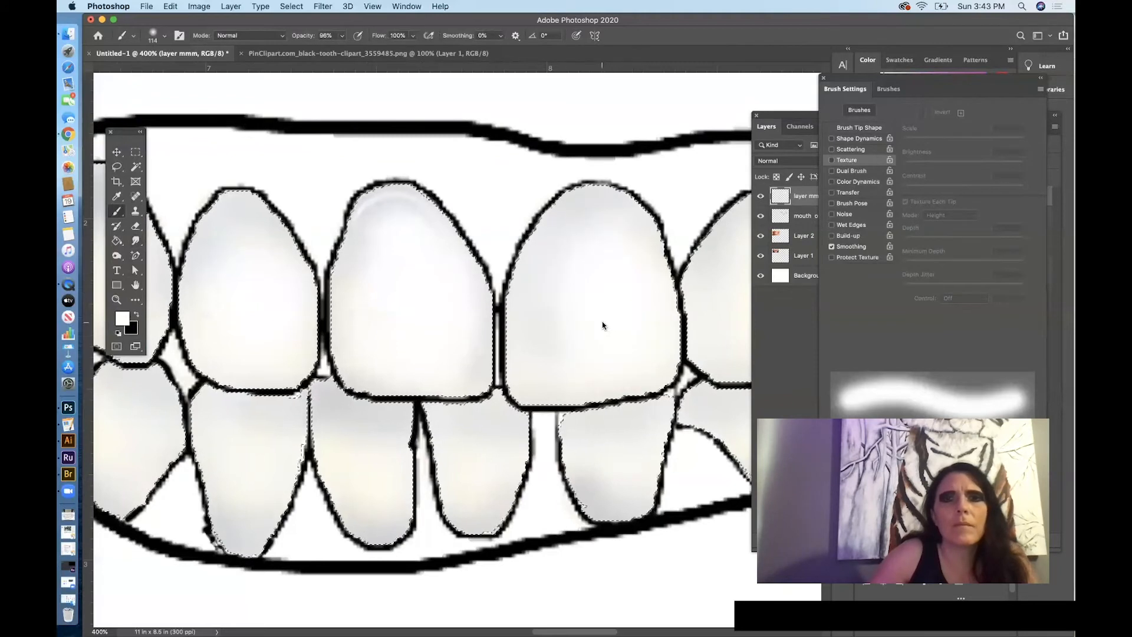
Choose a spatter brush preset at 114 px in place of the soft round brush
right_click(602, 325)
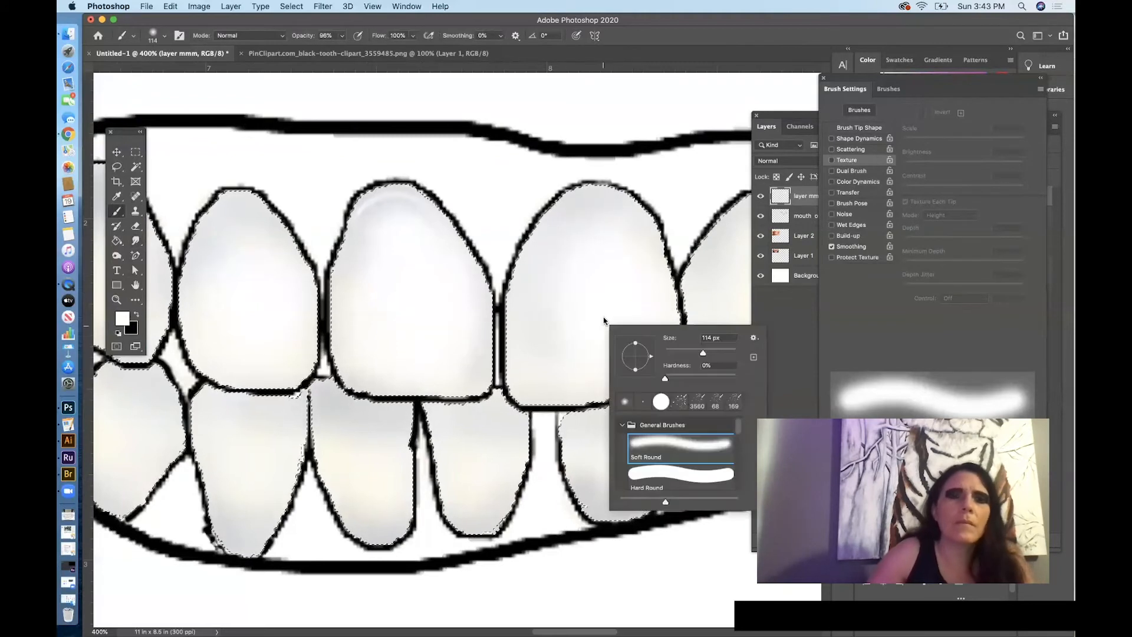
left_click(682, 402)
scroll(740, 471, "down", 5)
mouse_move(739, 468)
left_mouse_down()
mouse_move(736, 489)
mouse_move(721, 361)
left_mouse_up()
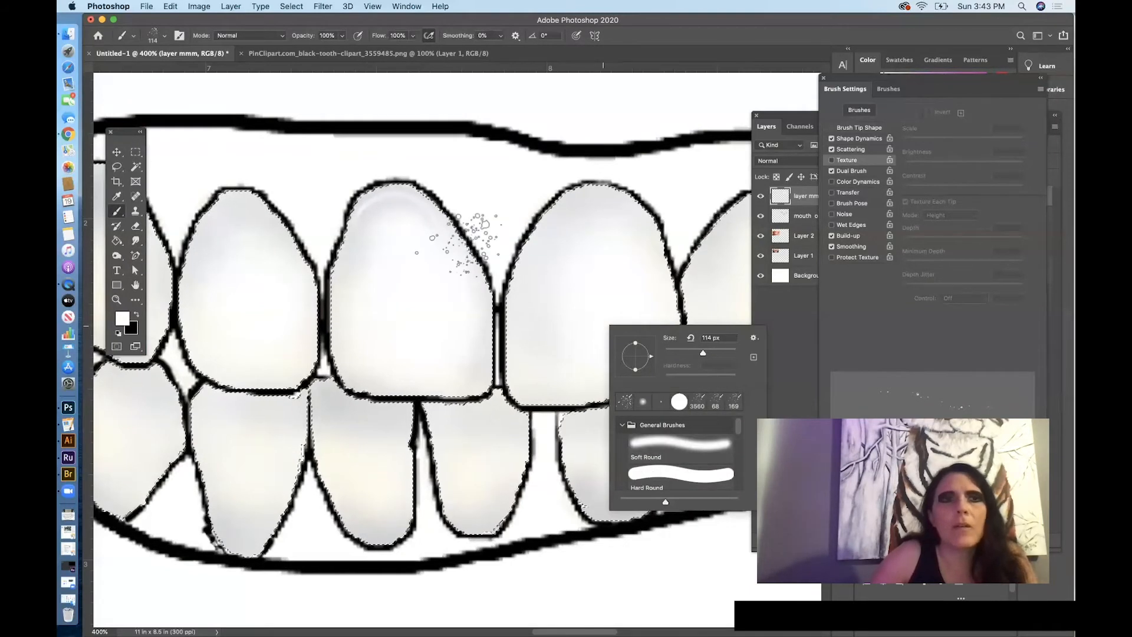
Close and reopen the brush settings, move them over the layer list and show the Shape Dynamics options
left_click(404, 6)
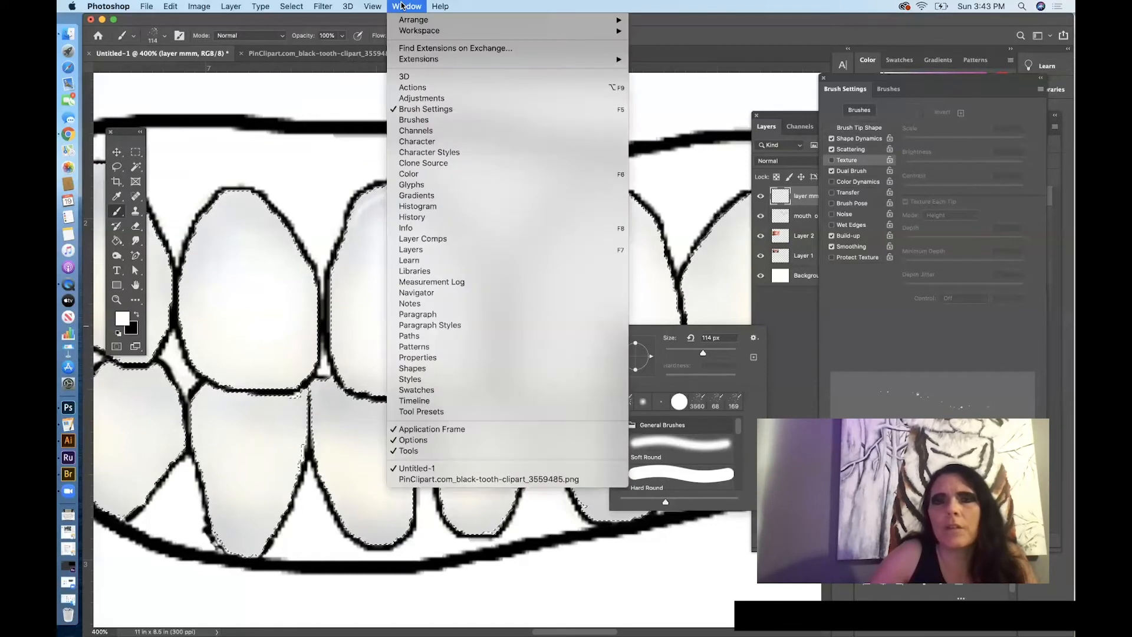
left_click(448, 111)
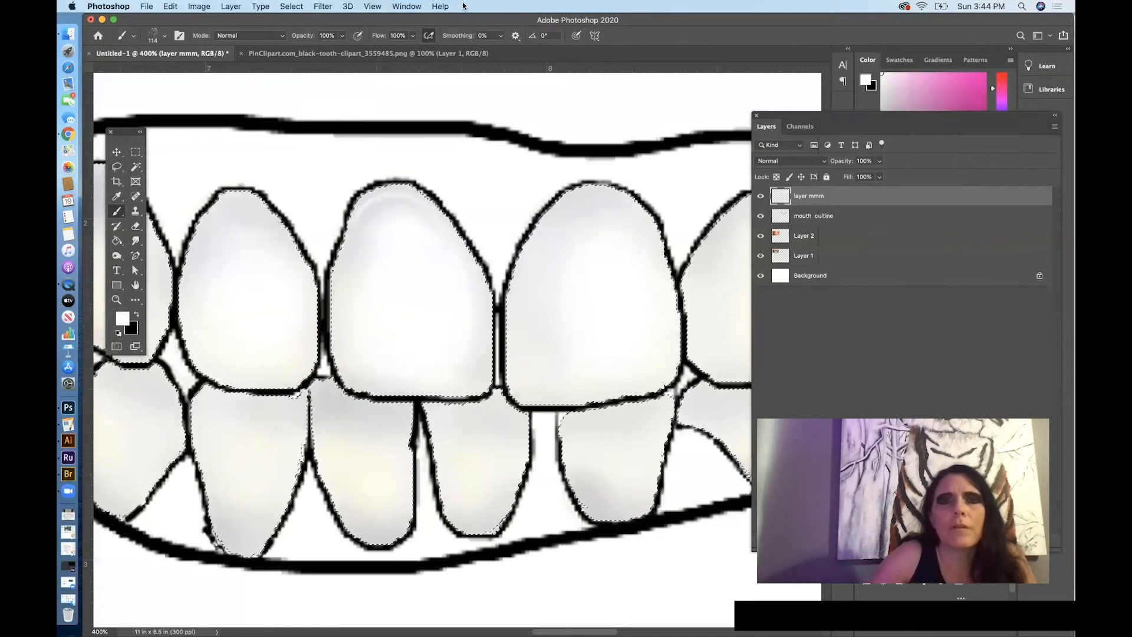
left_click(406, 6)
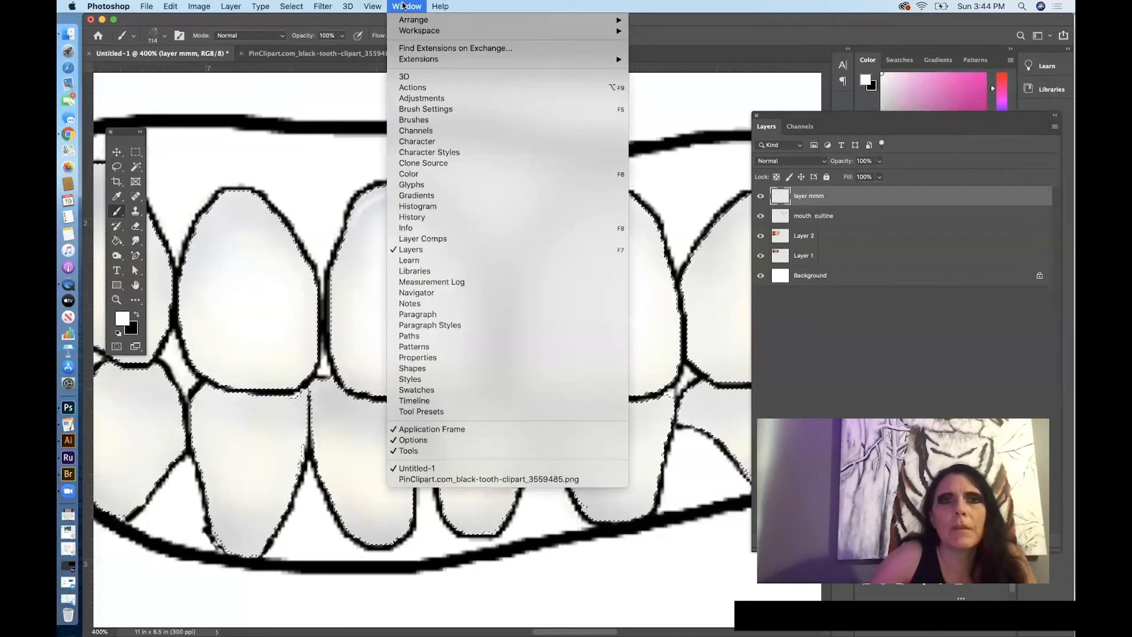
left_click(443, 110)
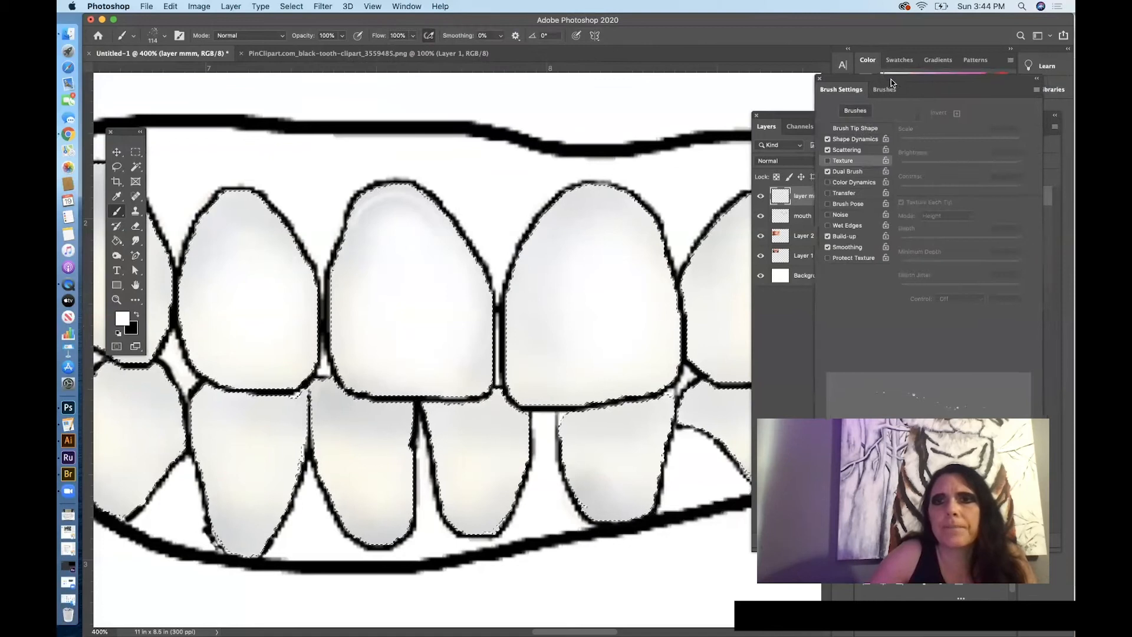
left_click_drag(931, 90, 843, 85)
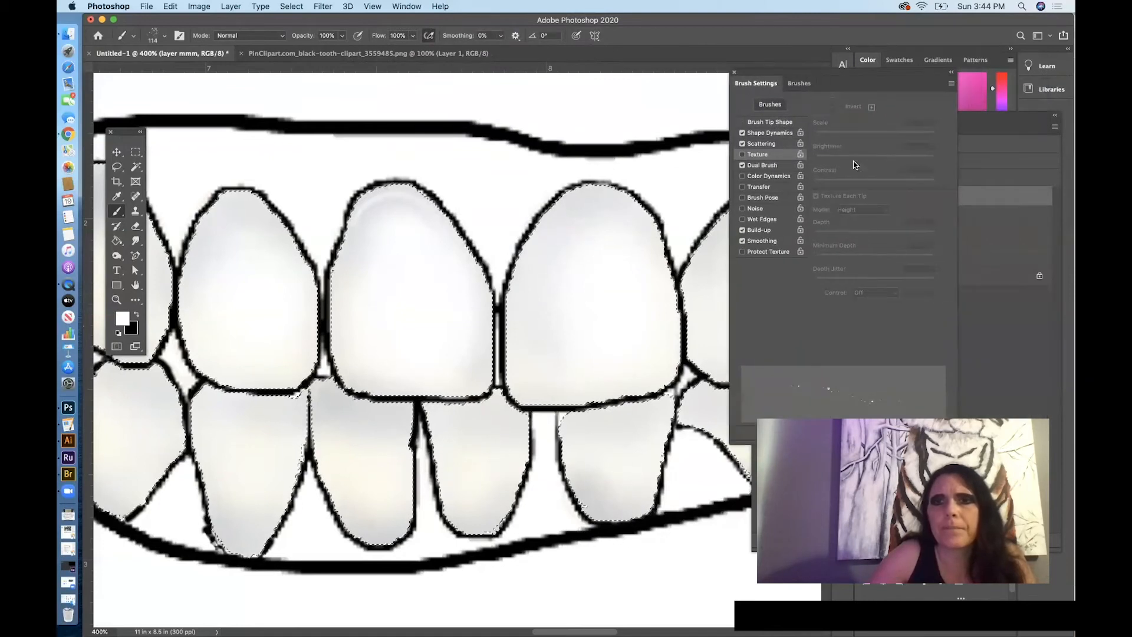
left_click(776, 134)
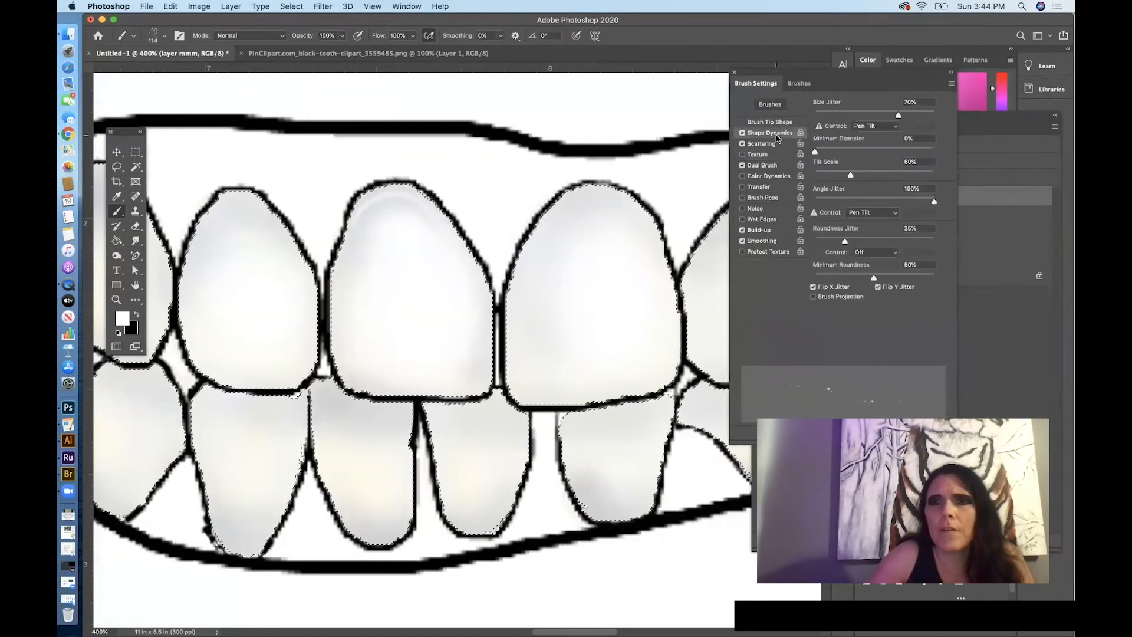
Switch to Kyle's Impressionist Blender 1, setting its roundness jitter to 40% and its scattering count to 8
left_click(800, 84)
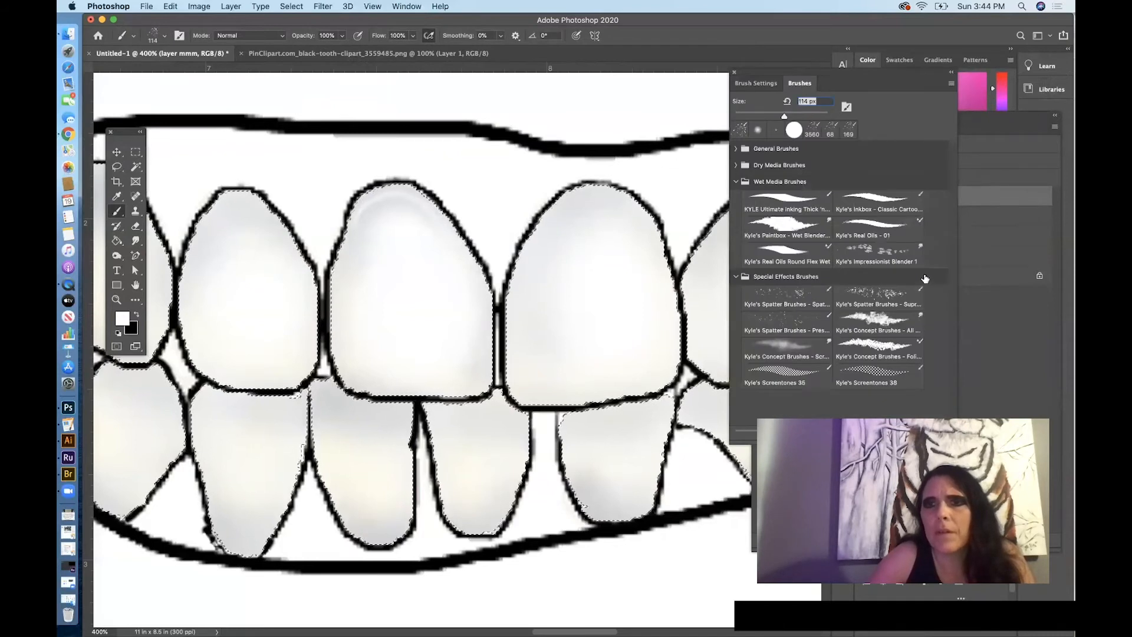
left_click(888, 253)
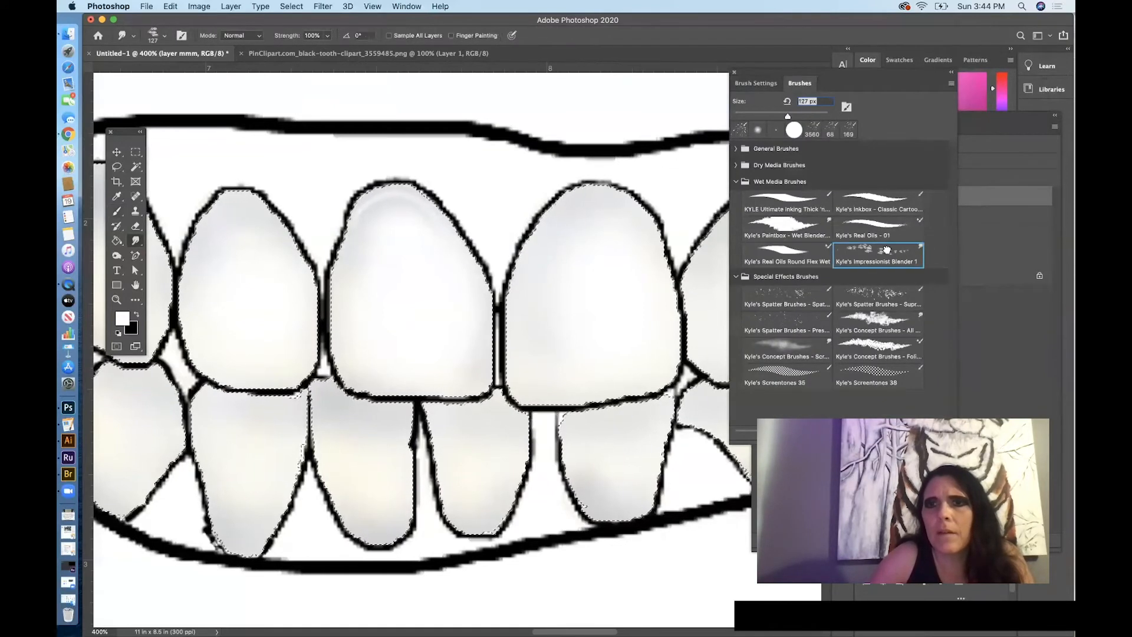
left_click(756, 83)
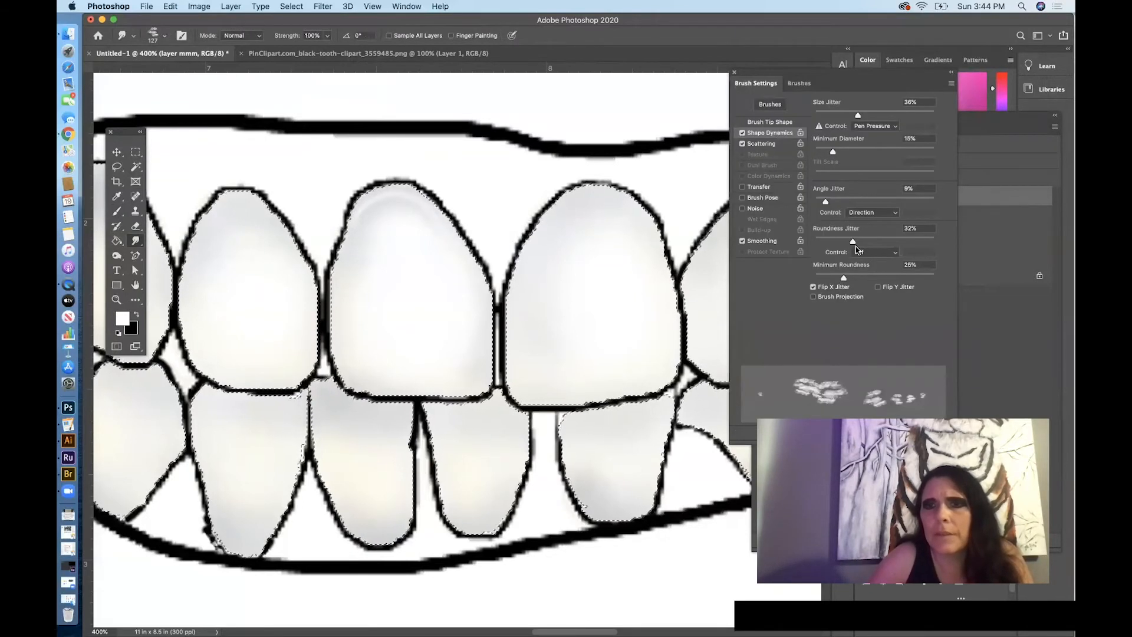
left_click_drag(855, 237, 861, 239)
left_click_drag(843, 277, 859, 277)
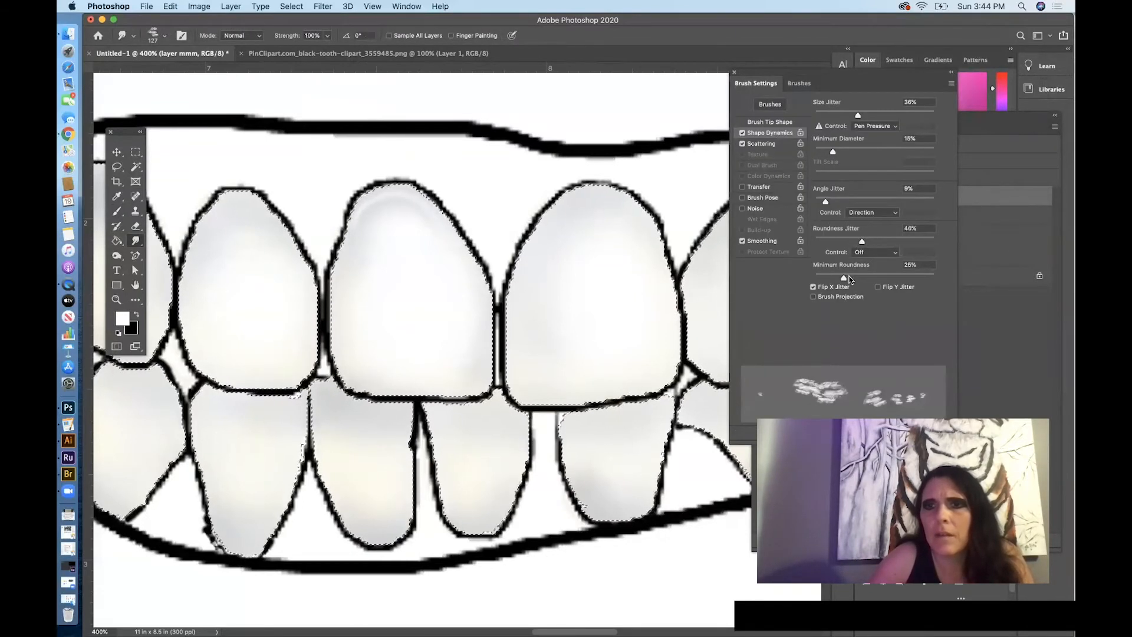
left_click(766, 143)
left_click_drag(814, 154, 870, 158)
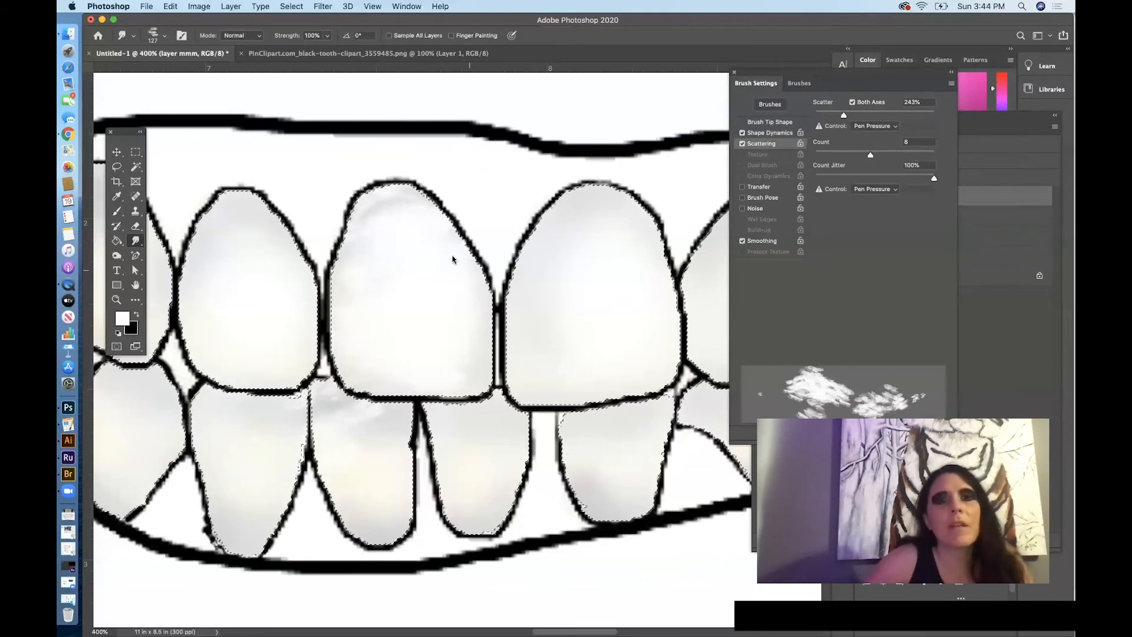
Undo the blender strokes on the upper and lower front teeth
left_click(179, 7)
left_click(182, 23)
left_click(177, 6)
left_click(177, 20)
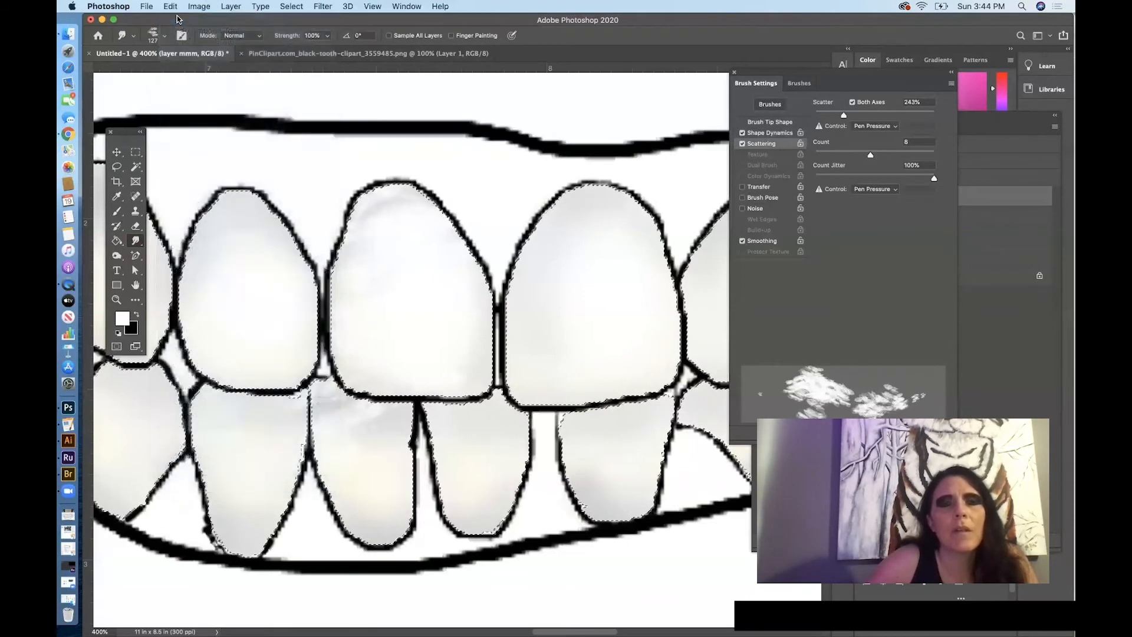
Reduce the blender brush to 51 px, test it on the upper teeth and undo the test strokes
right_click(382, 190)
left_click_drag(462, 216, 462, 215)
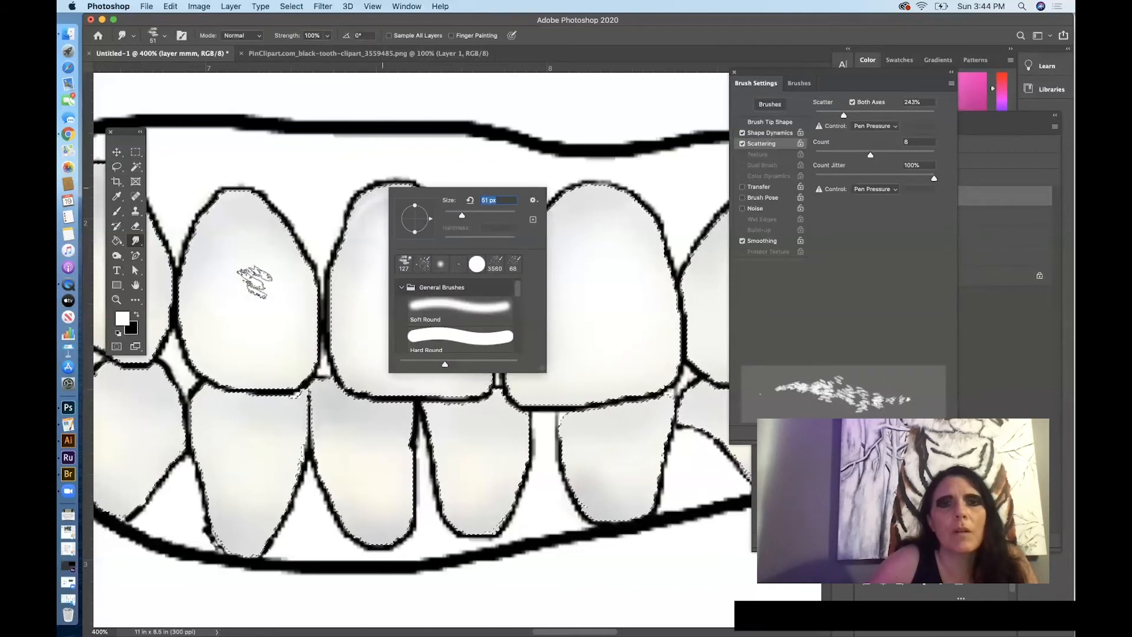
left_click(252, 288)
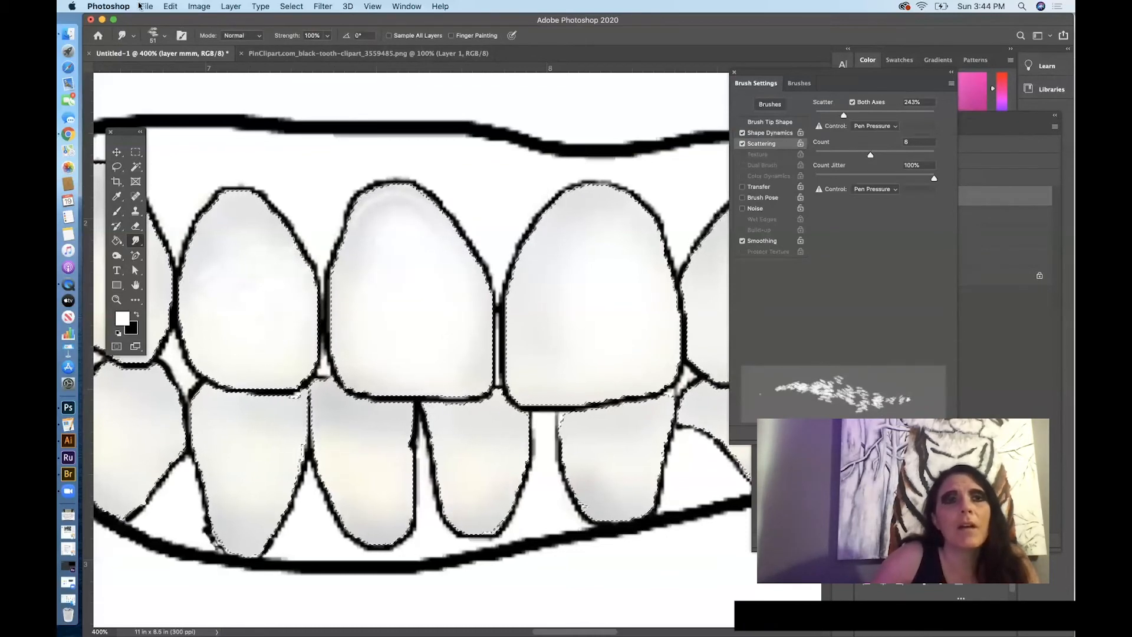
left_click(170, 6)
left_click(179, 21)
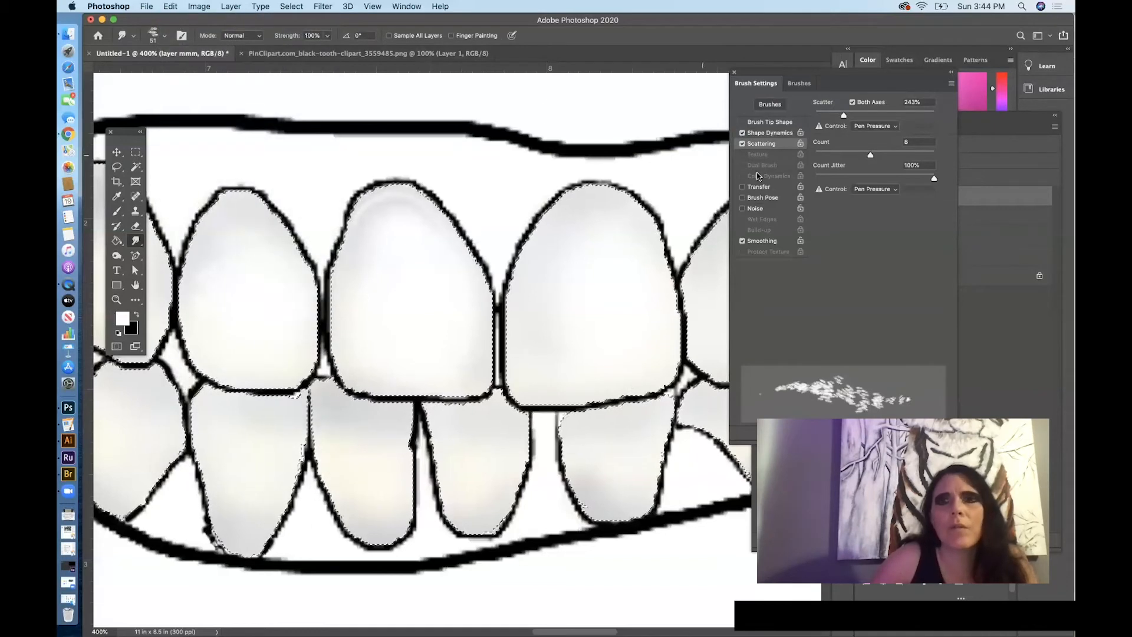
left_click(173, 6)
left_click(179, 21)
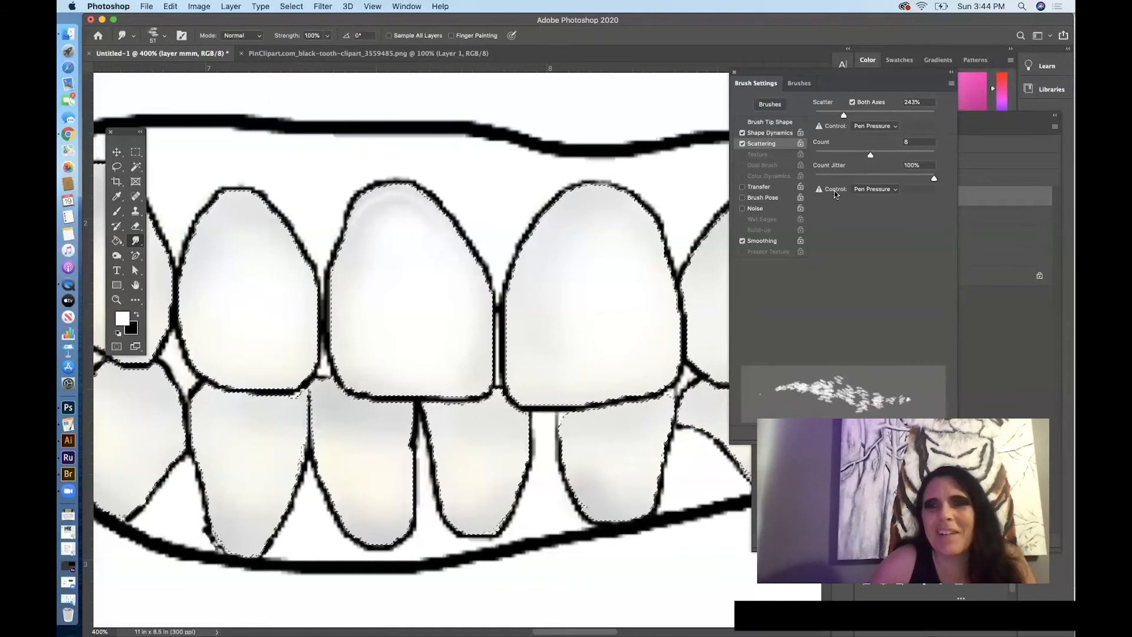
Set the blender brush's scattering count jitter to 27% and show the Shape Dynamics options
left_click_drag(917, 178, 847, 178)
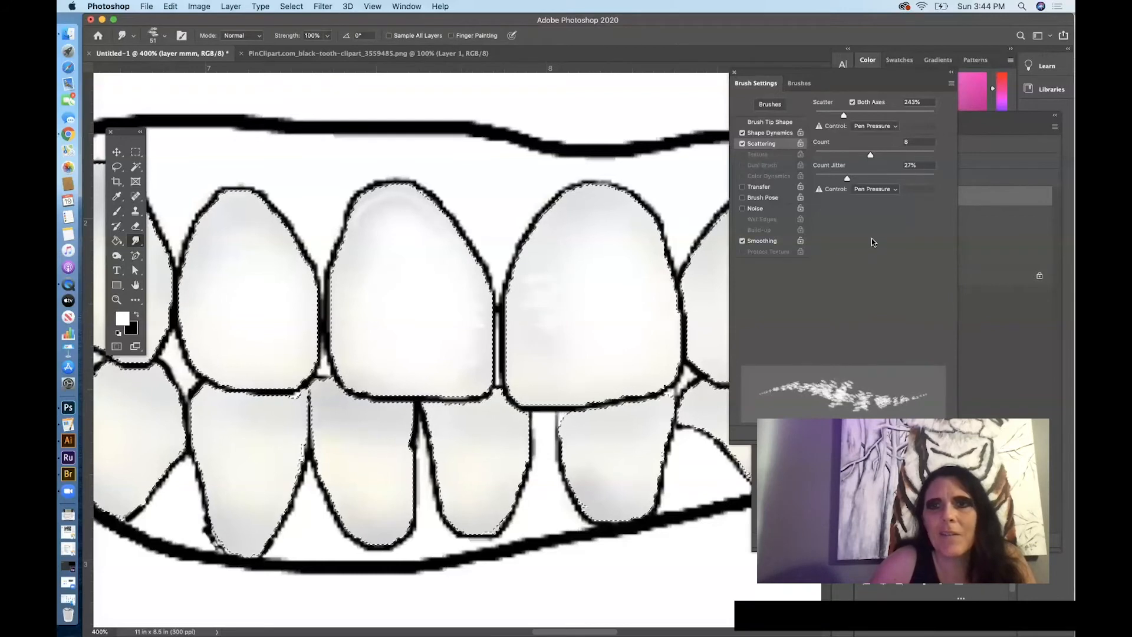
left_click(778, 134)
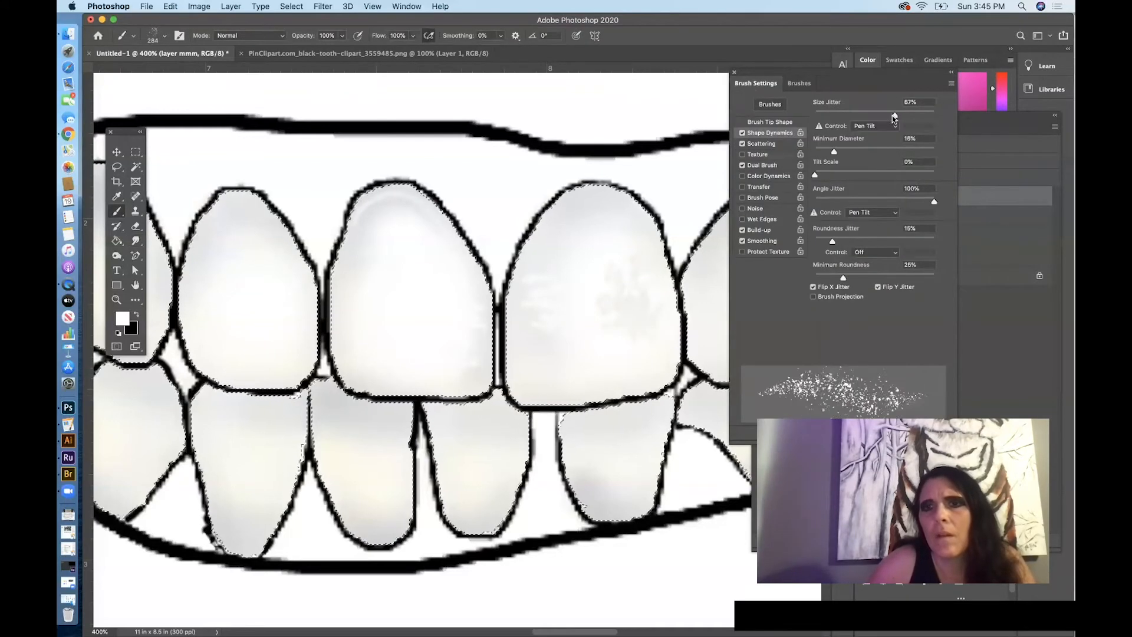
Set the 50 px smudge brush's scatter to 238% and its count to 7
left_click(761, 143)
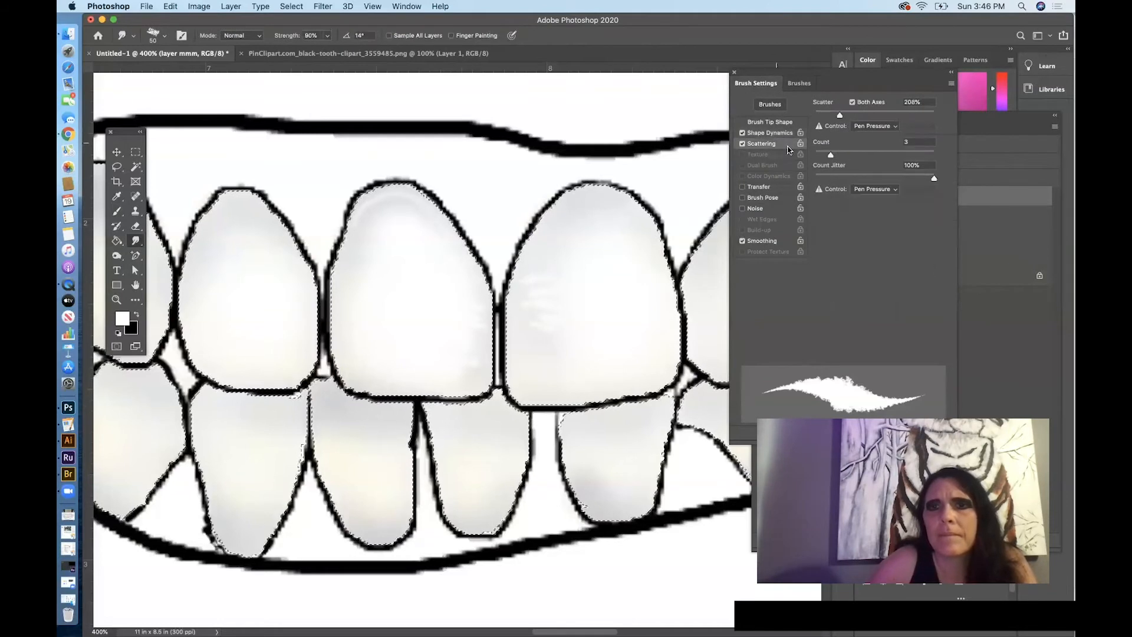
left_click(859, 154)
mouse_move(839, 115)
left_mouse_down()
mouse_move(811, 114)
mouse_move(843, 117)
left_mouse_up()
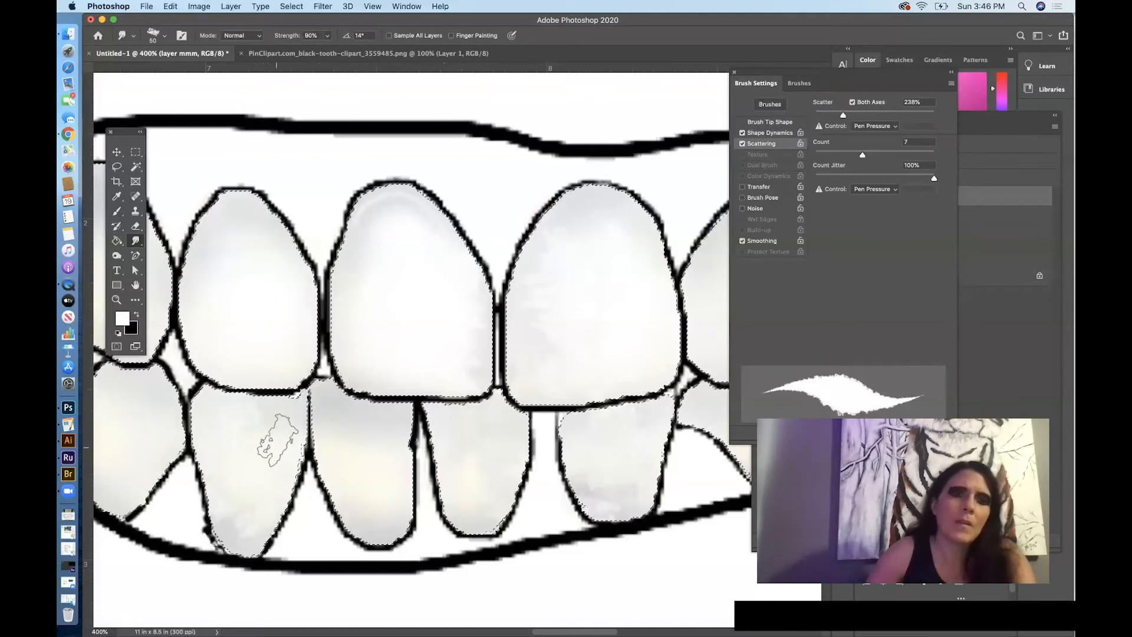
Smudge the upper and lower teeth from the mouth's left side across the front to give their shading a mottled texture
scroll(347, 435, "left", 5)
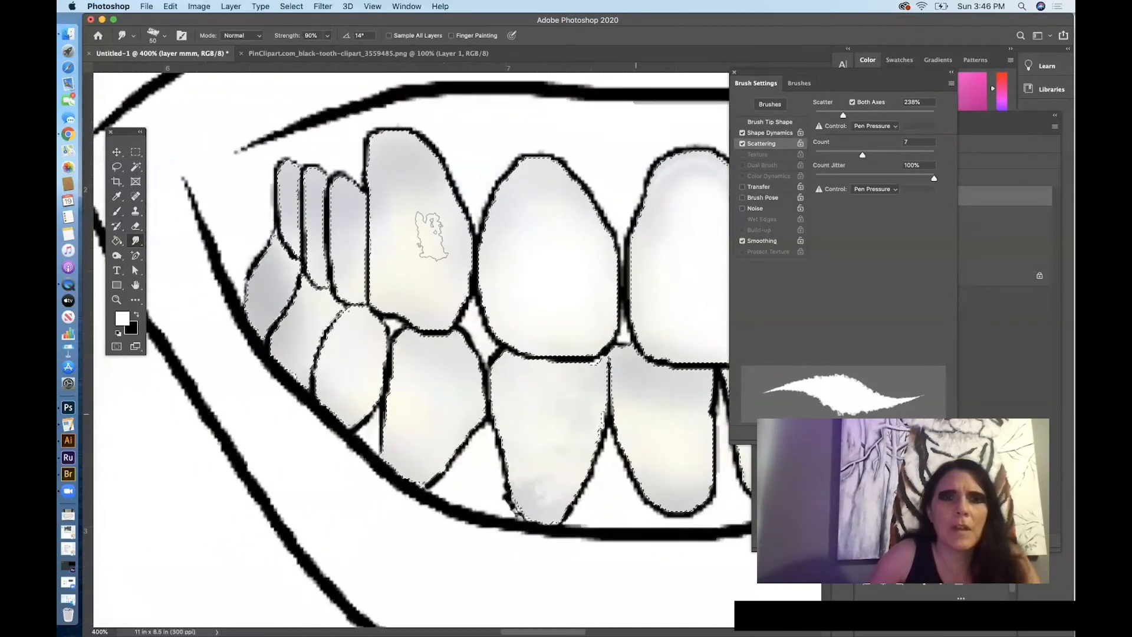
mouse_move(416, 246)
left_mouse_down()
mouse_move(388, 207)
mouse_move(420, 264)
left_mouse_up()
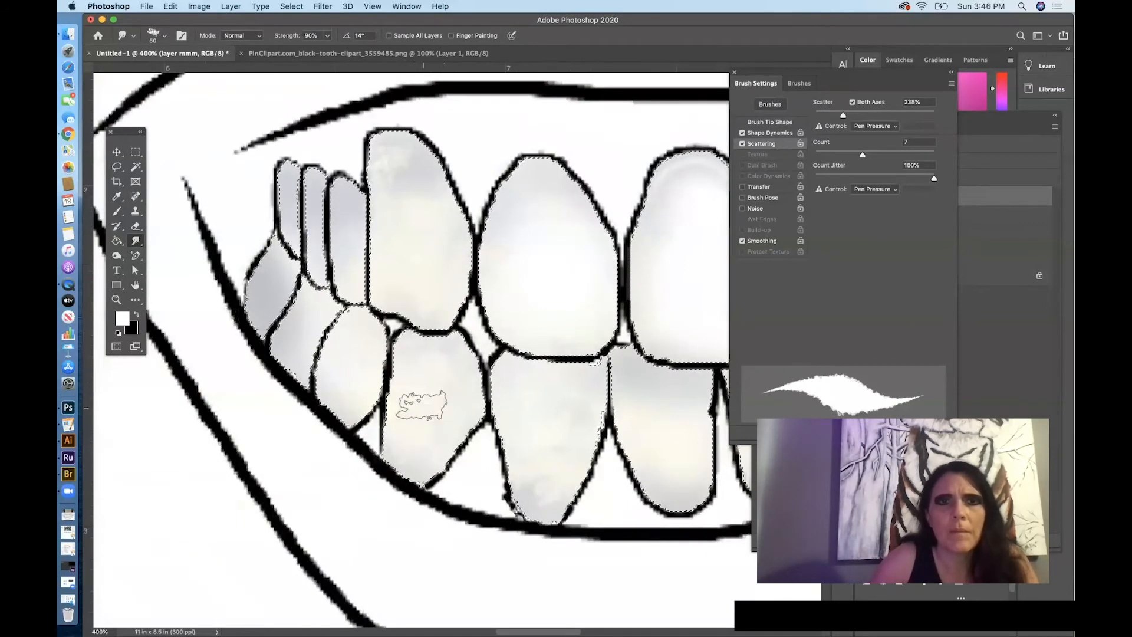
scroll(495, 296, "right", 5)
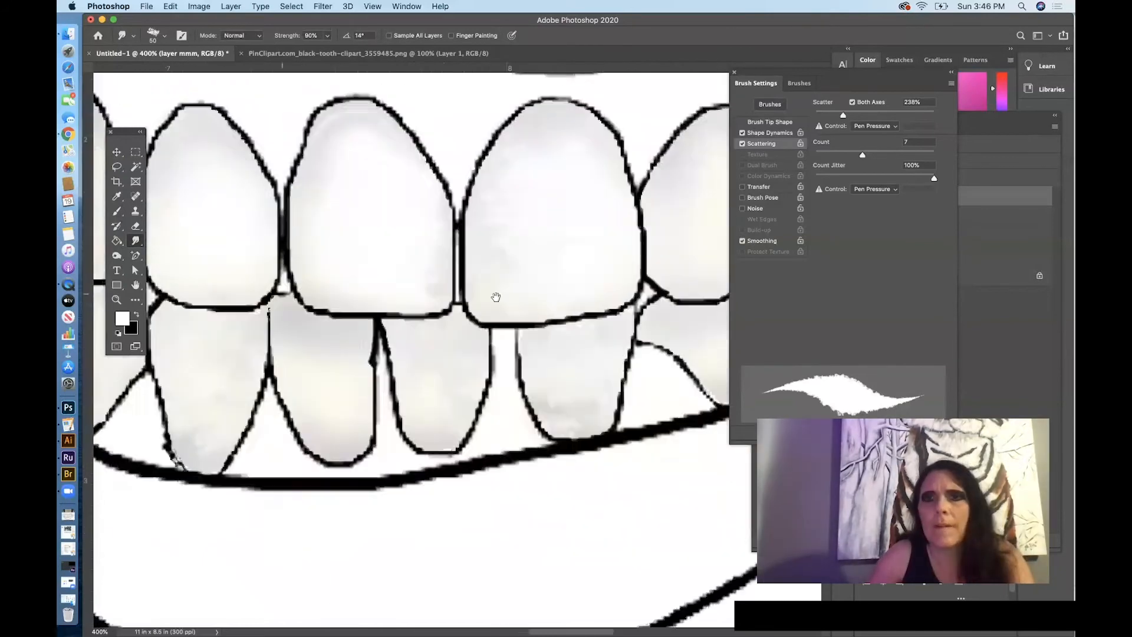
scroll(495, 297, "up", 3)
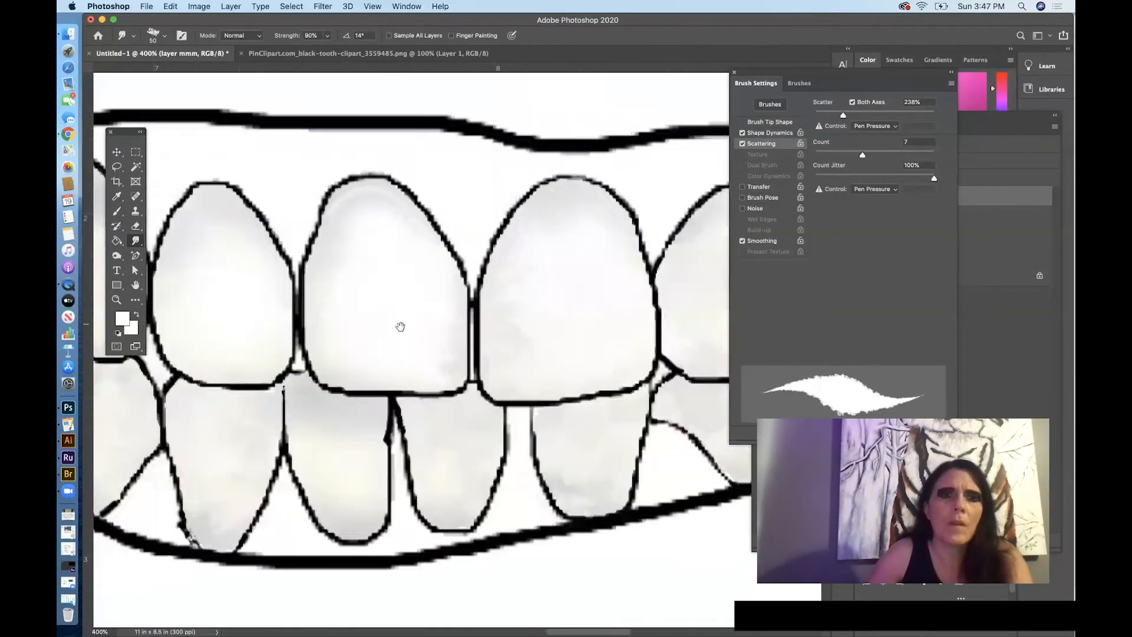
left_click_drag(400, 327, 481, 326)
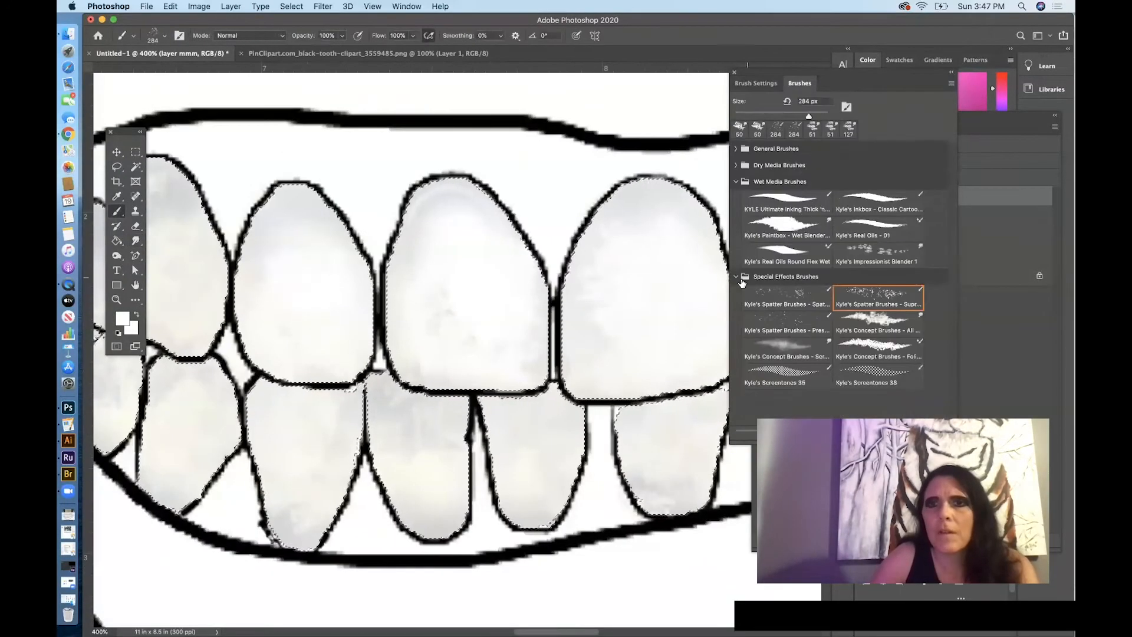
Show the settings of the 284 px spatter brush and undo the last white spatter on the teeth
left_click(736, 276)
left_click(756, 83)
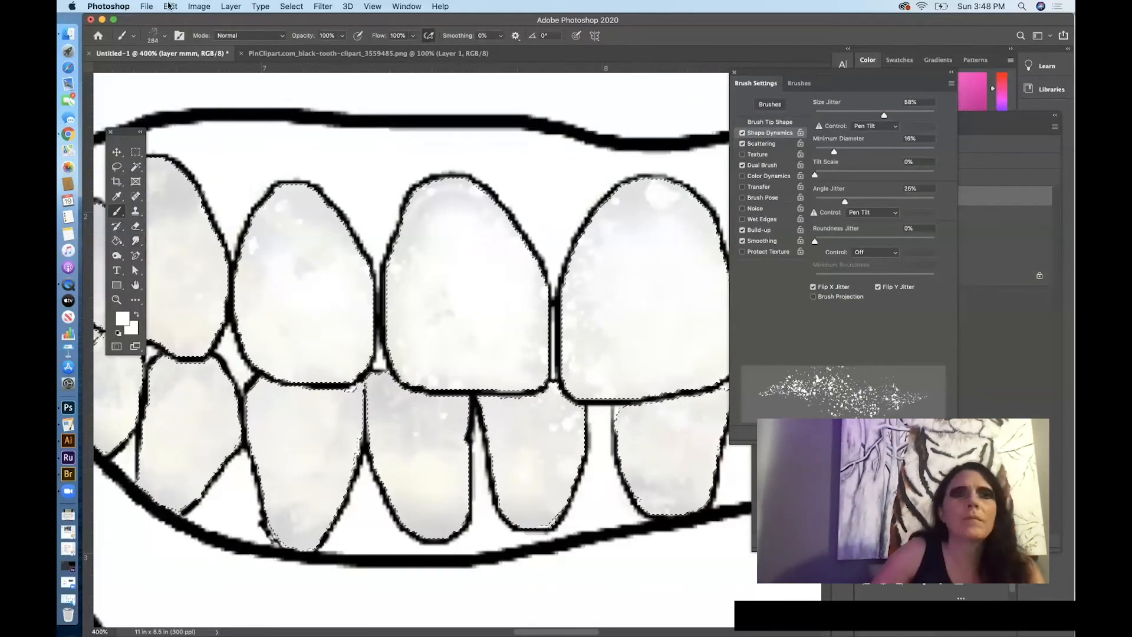
left_click(169, 5)
left_click(182, 19)
Switch to Kyle's Ultimate Pastel Palooza from the dry media brushes, test it on an upper front tooth and undo the test
left_click(798, 83)
left_click(786, 228)
left_click(877, 227)
left_click(737, 148)
left_click(736, 269)
left_click(786, 344)
left_click(519, 271)
left_click(169, 6)
left_click(181, 19)
Resize the pastel brush to 140 px and dab white texture onto the teeth
right_click(532, 431)
left_click(646, 466)
left_click(383, 429)
mouse_move(337, 305)
left_mouse_down()
mouse_move(553, 319)
mouse_move(159, 275)
left_mouse_up()
key("super+minus")
left_click_drag(609, 319, 508, 352)
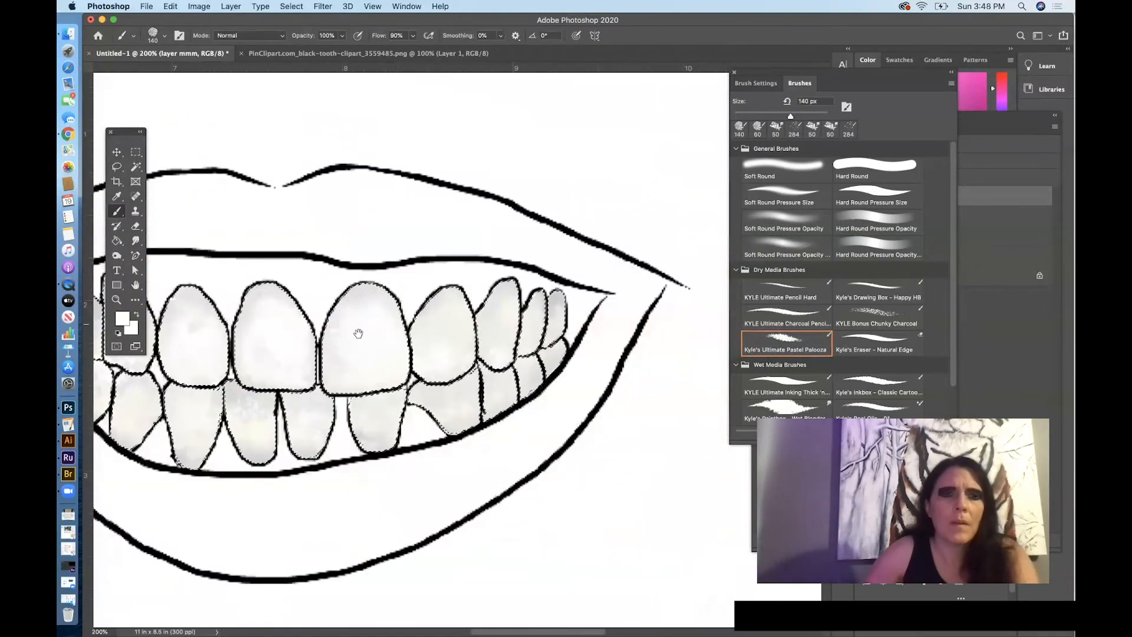
left_click_drag(358, 333, 481, 340)
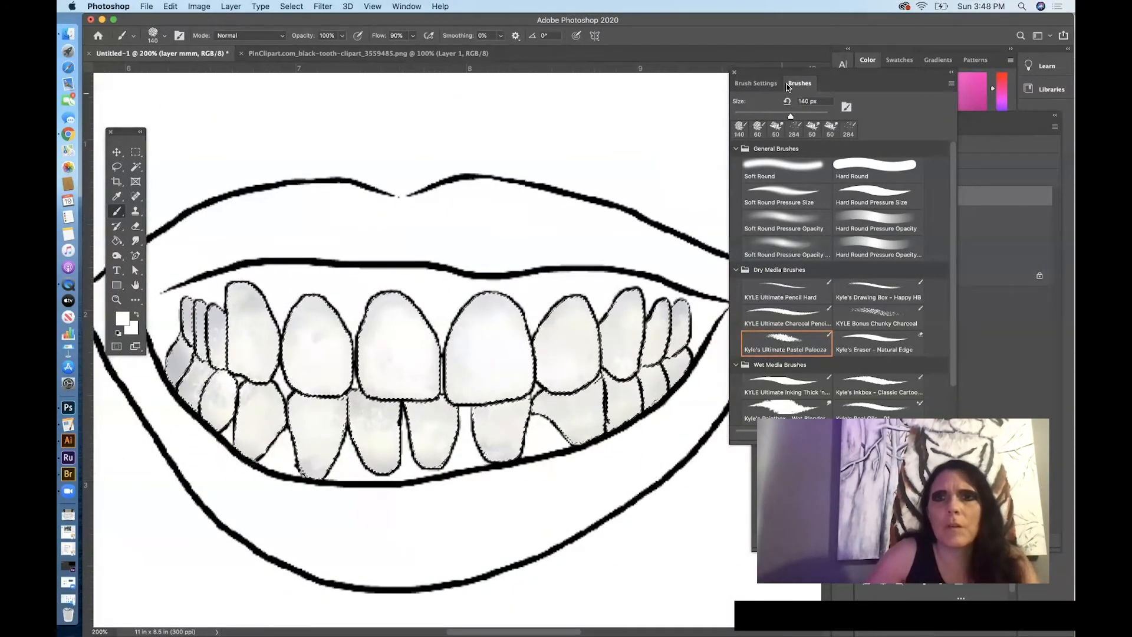
Switch to the Soft Round brush at 140 px and softly whiten the upper front teeth
left_click(784, 169)
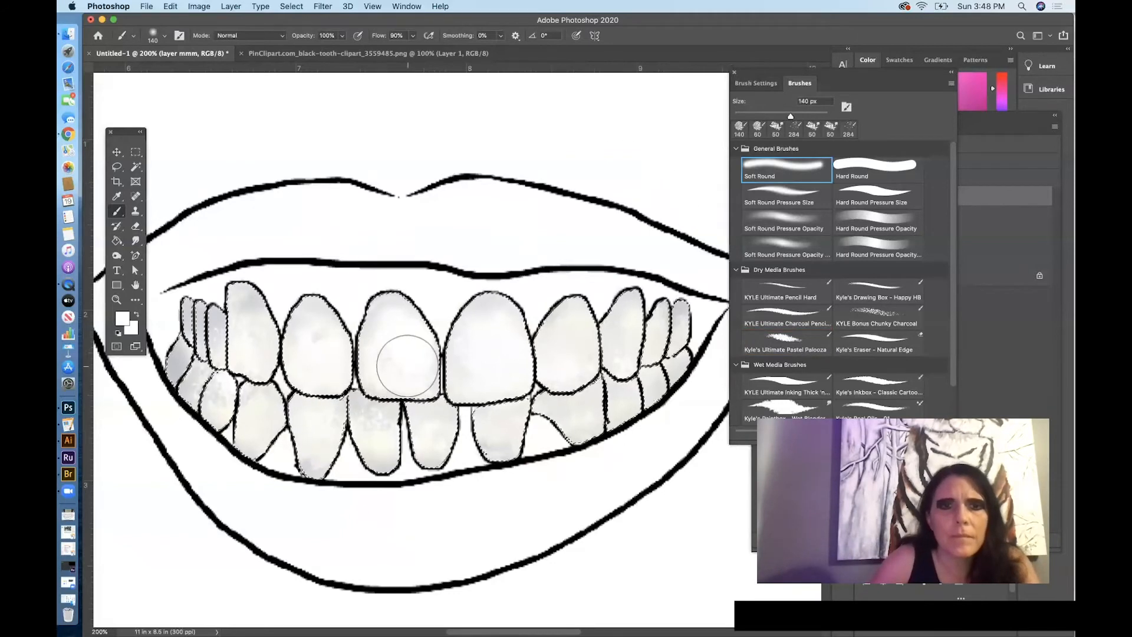
left_click_drag(404, 356, 408, 367)
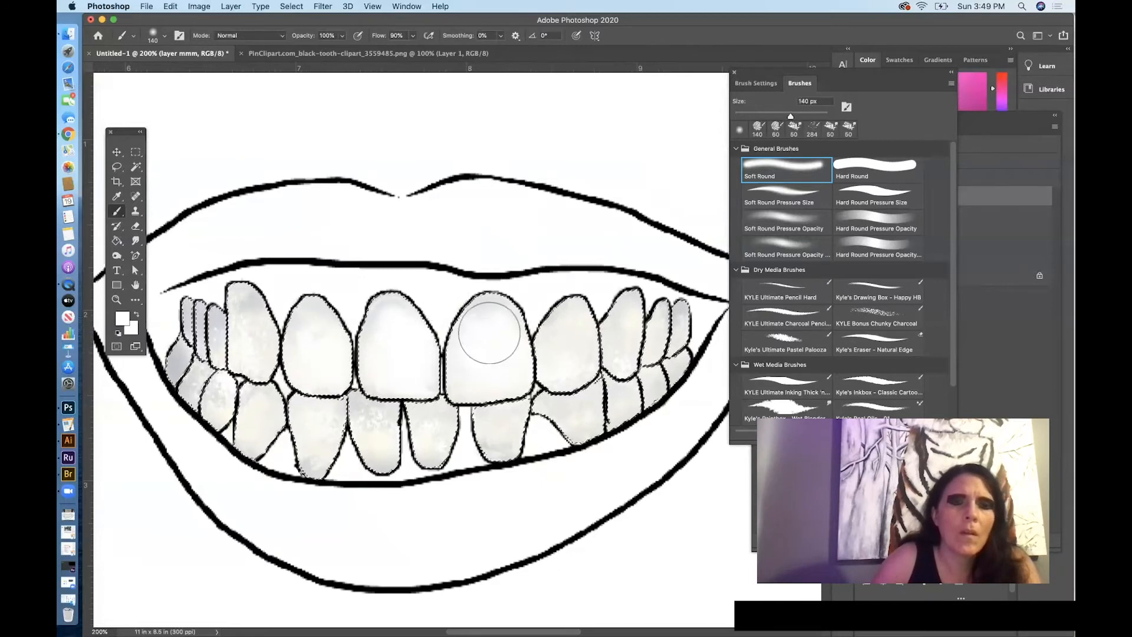
Set the Soft Round brush to 87 px and 39% opacity and soften the texture across the teeth
right_click(245, 330)
left_click_drag(349, 357, 304, 343)
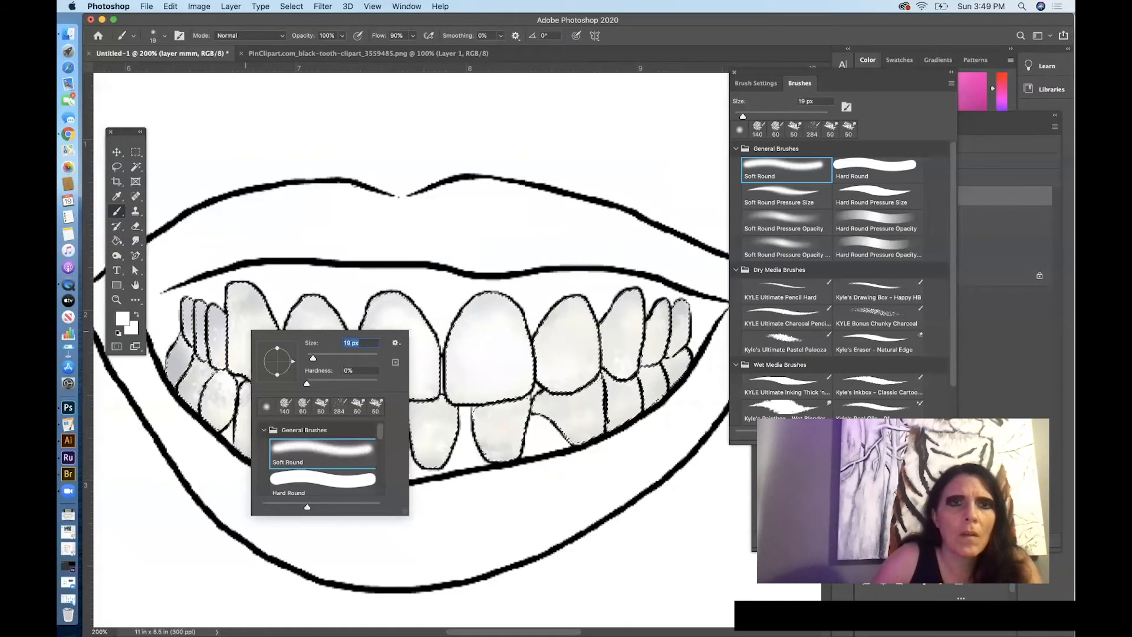
left_click(343, 36)
left_click(342, 37)
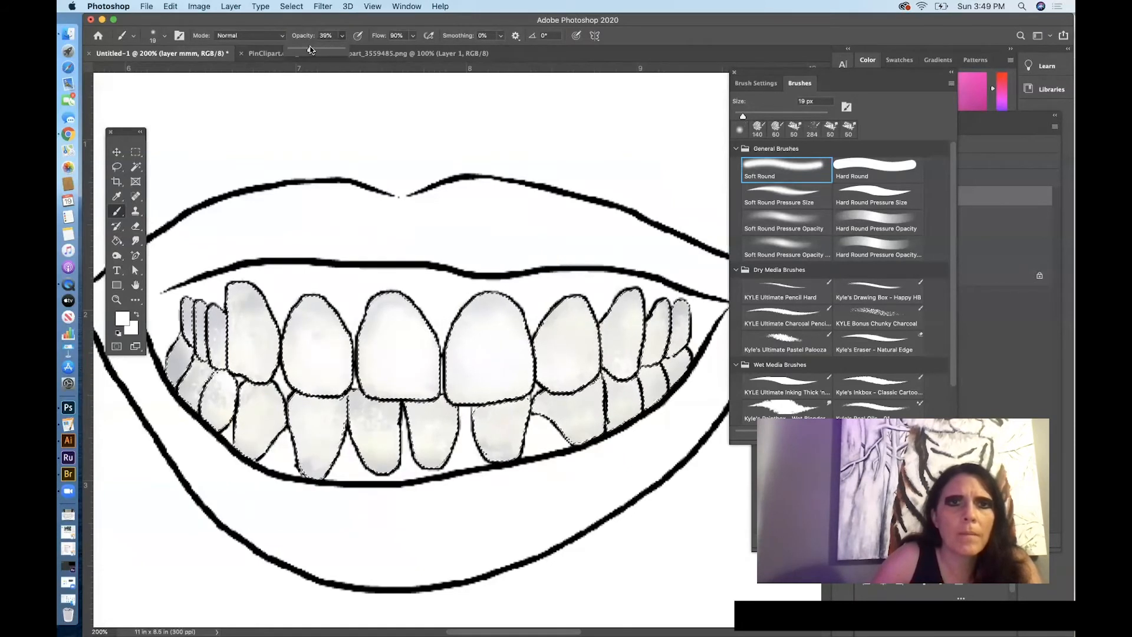
left_click_drag(306, 49, 356, 52)
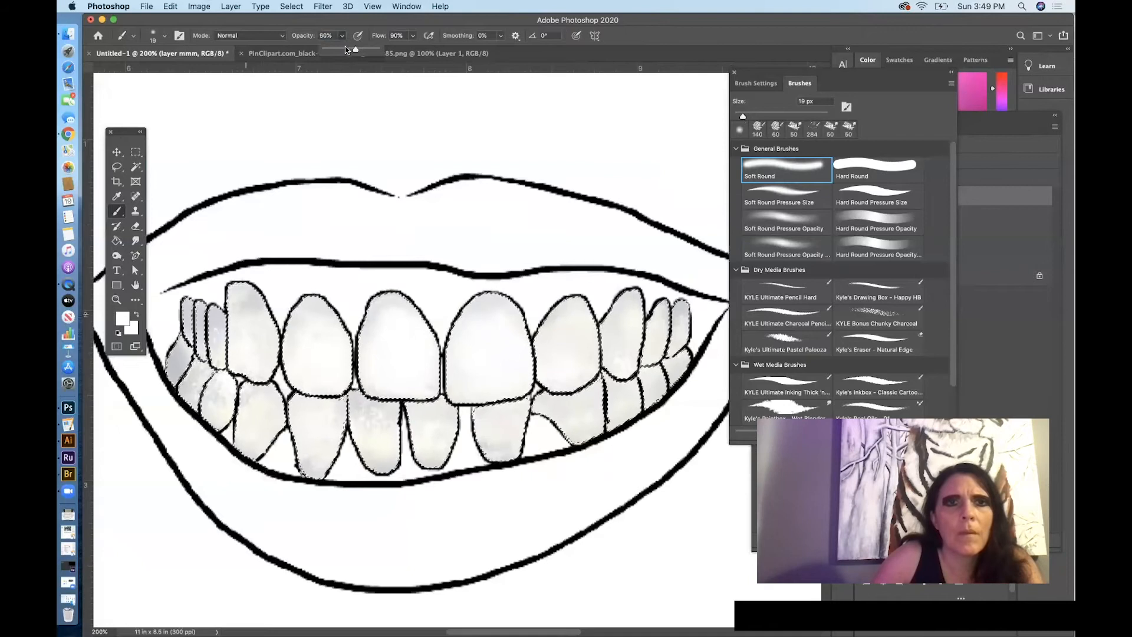
right_click(261, 306)
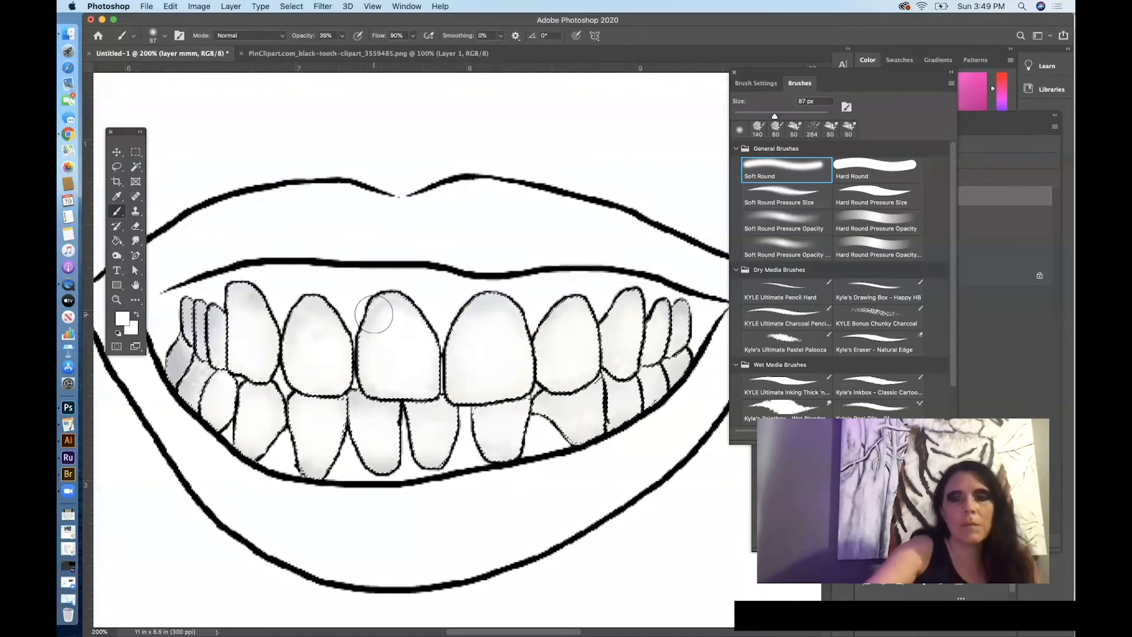
Pick a yellowish off-white foreground color and lightly tint the upper and lower teeth with it
key("super+minus")
key("super+minus")
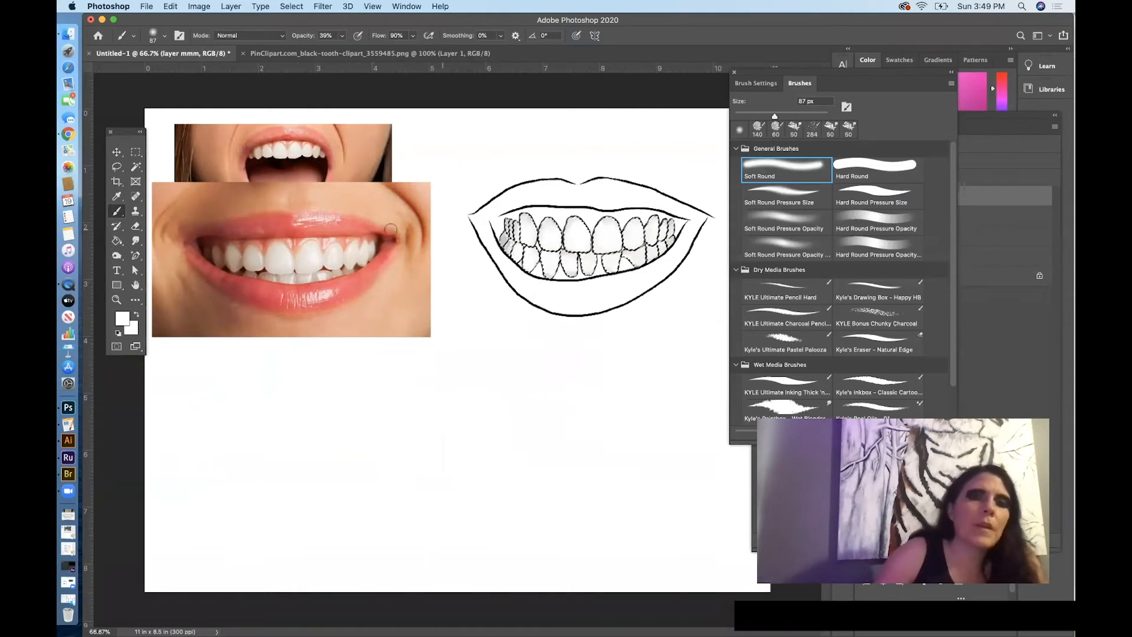
left_click(122, 319)
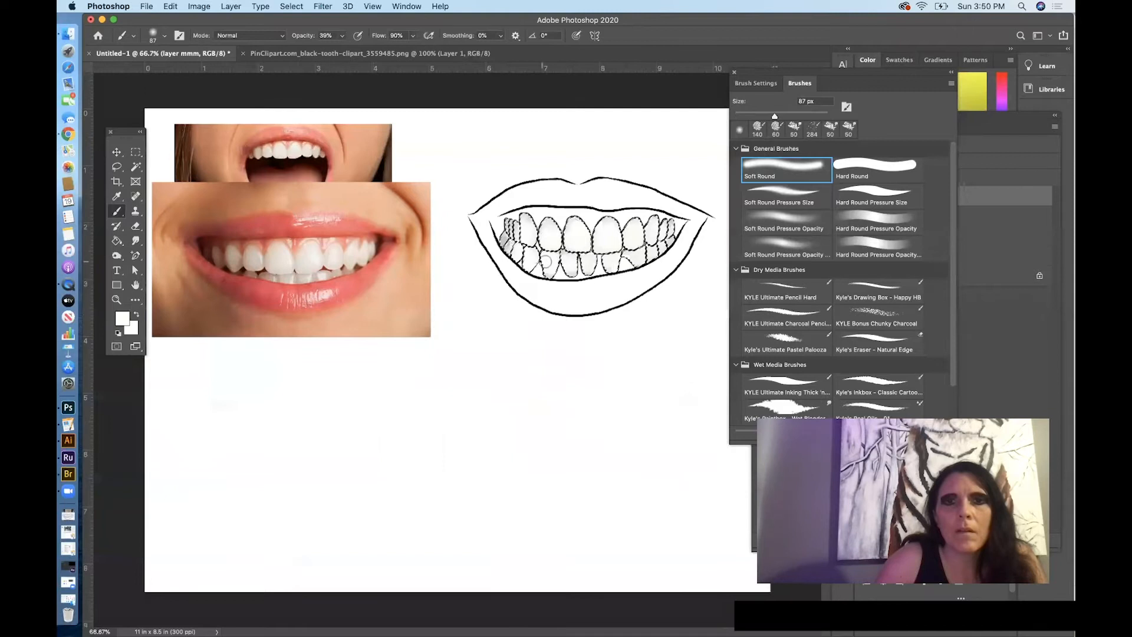
key("z")
left_click(651, 269)
left_click(622, 244)
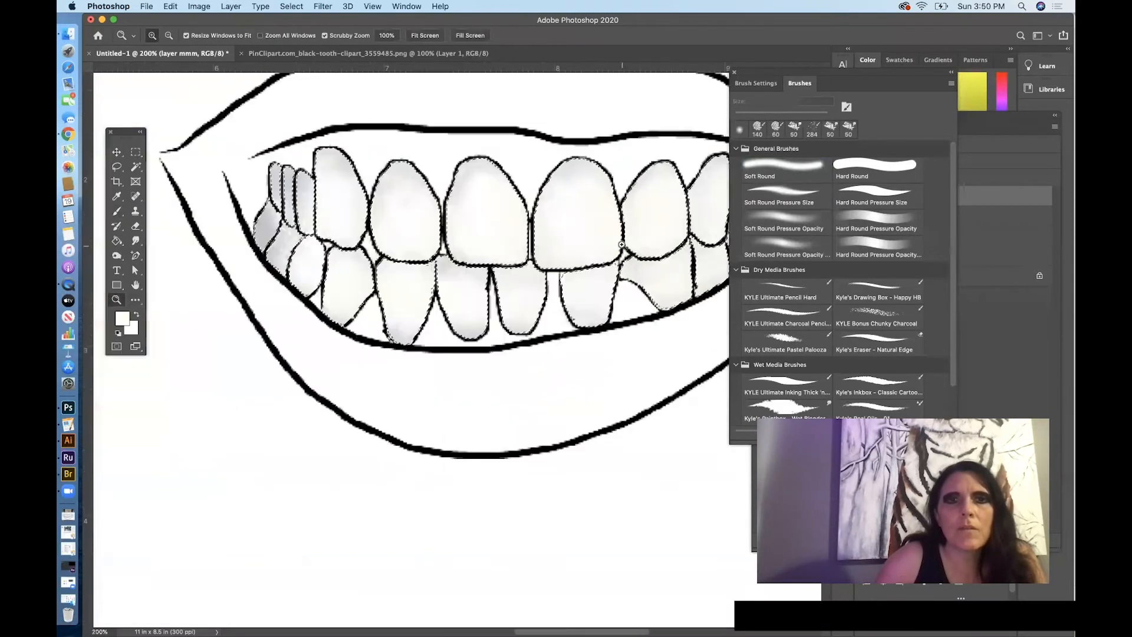
left_click(621, 244)
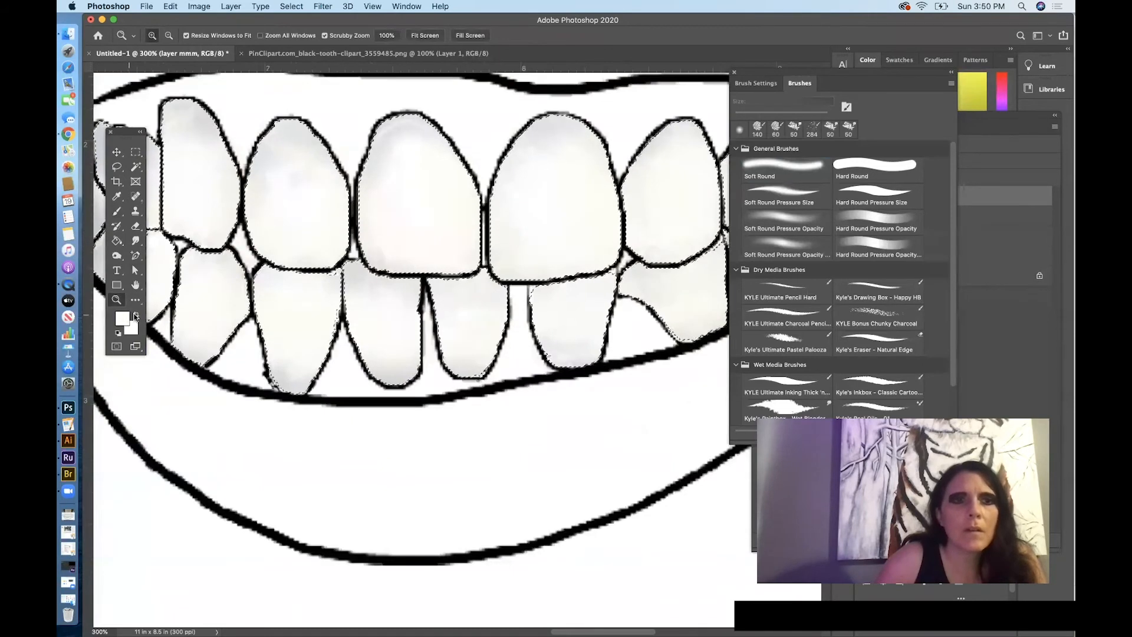
Set the Soft Round brush to 100% opacity and 22 px for adding white highlights to the teeth
left_click(117, 211)
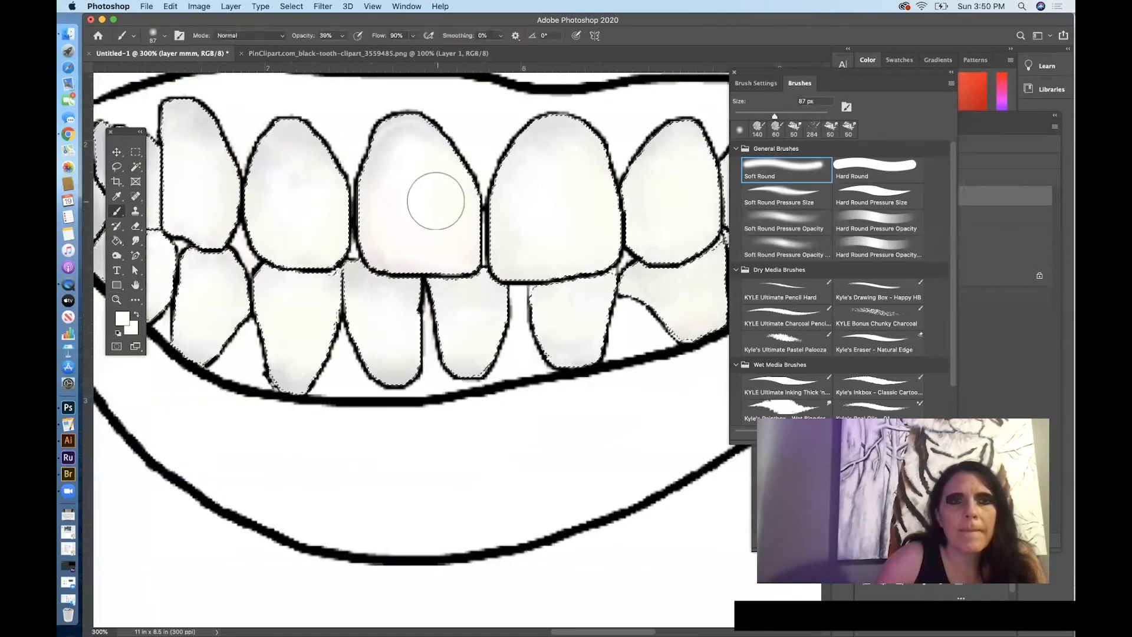
key("0")
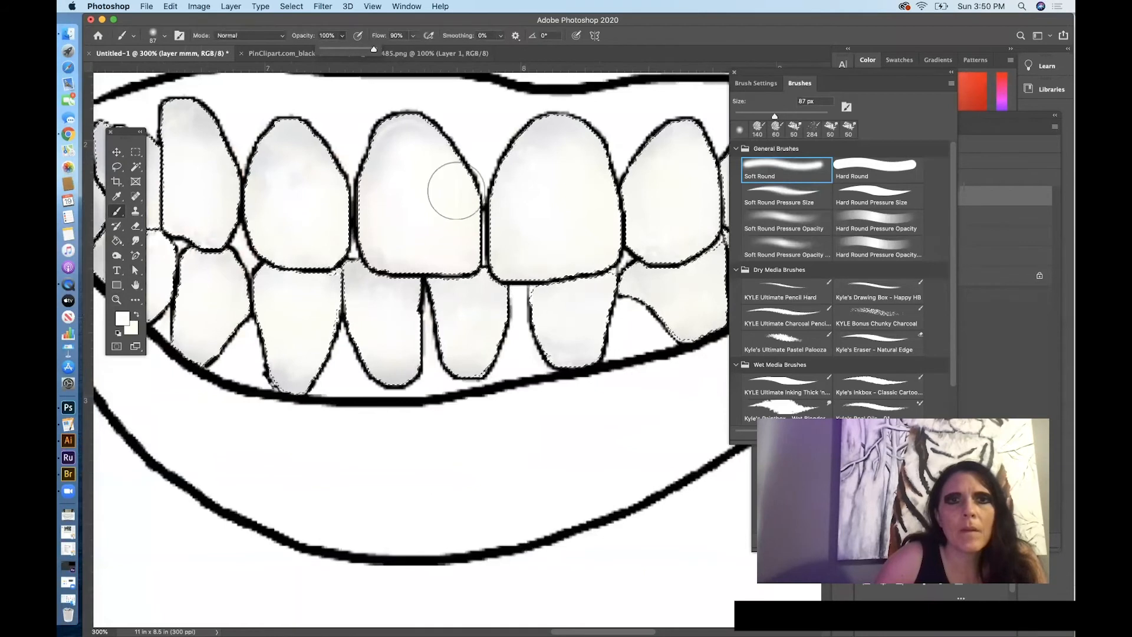
right_click(457, 189)
left_click_drag(552, 218, 525, 218)
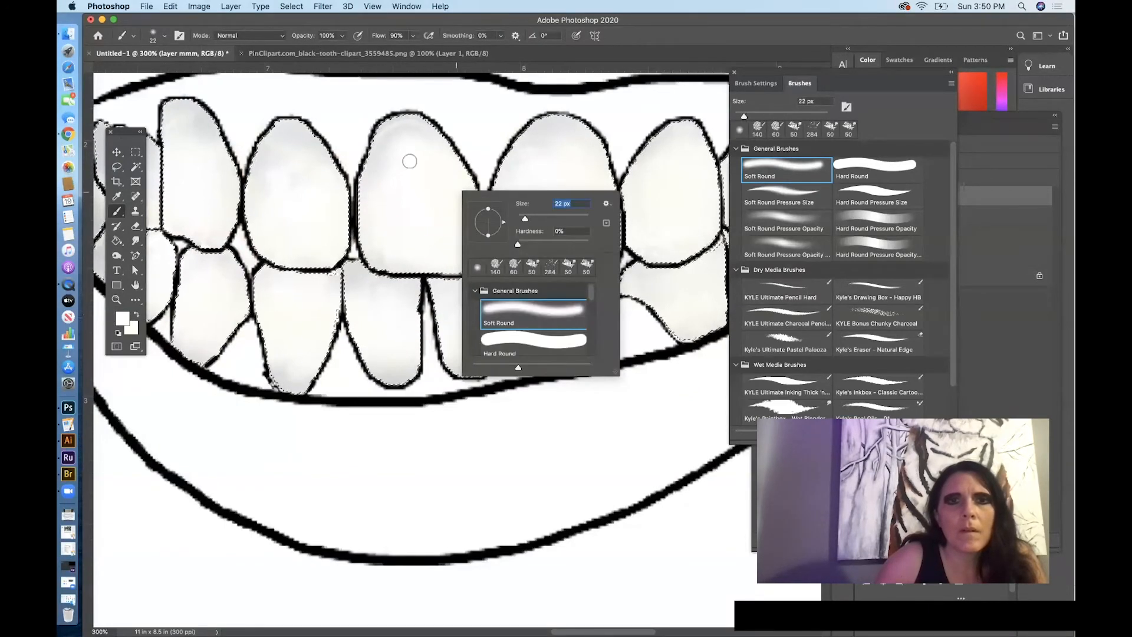
left_click(453, 198)
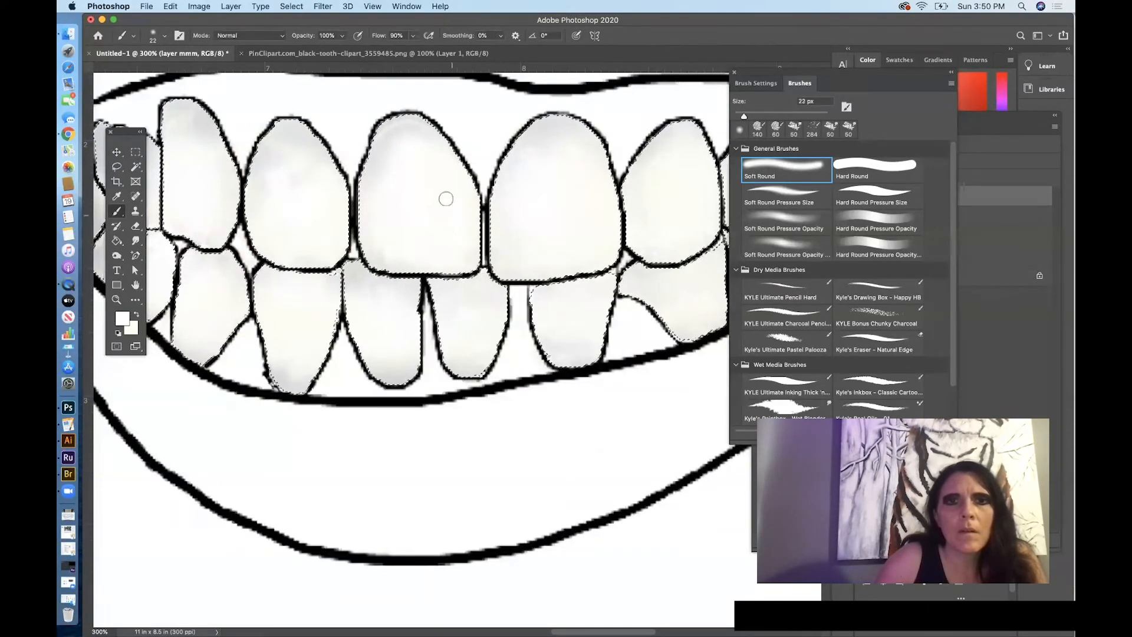
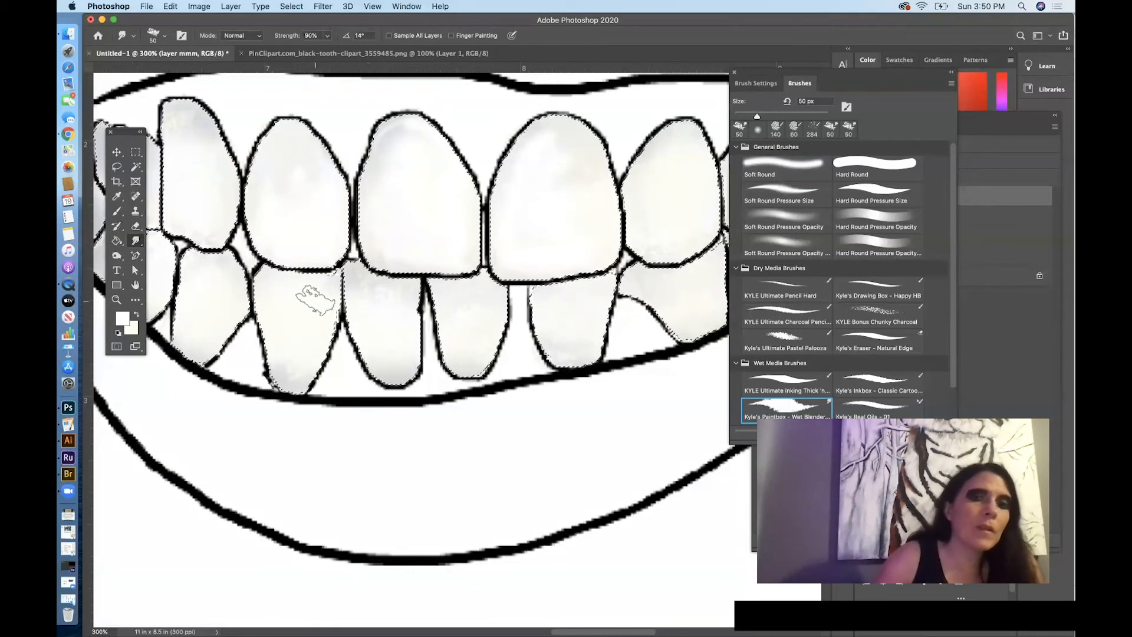
Brush soft white at 52% opacity across the upper part of the shaded lower front tooth
left_click(118, 212)
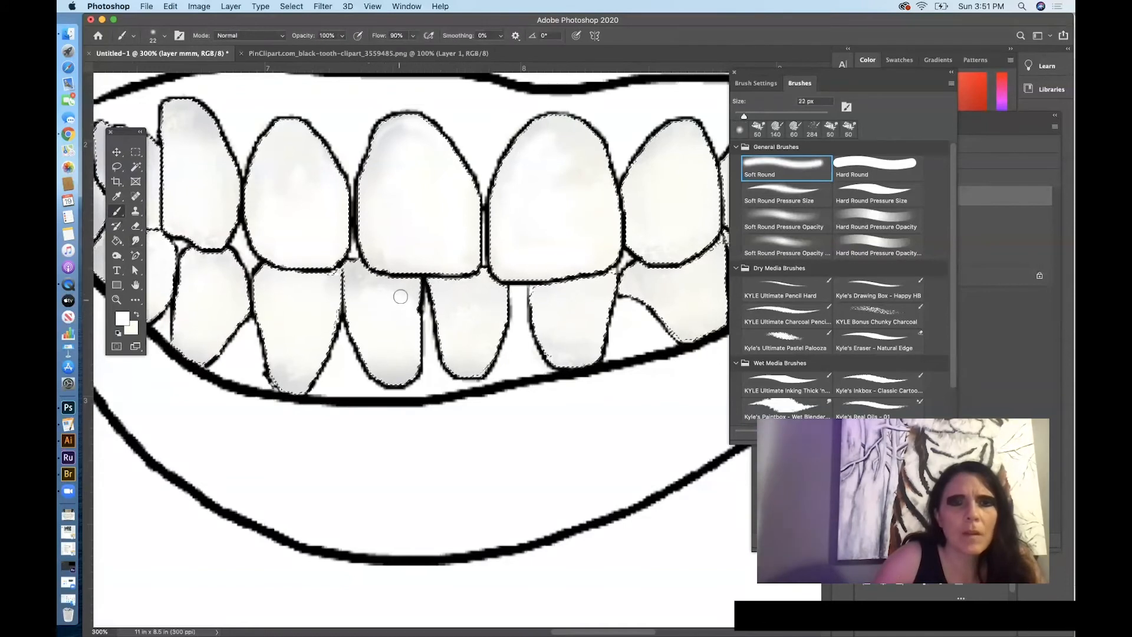
right_click(402, 316)
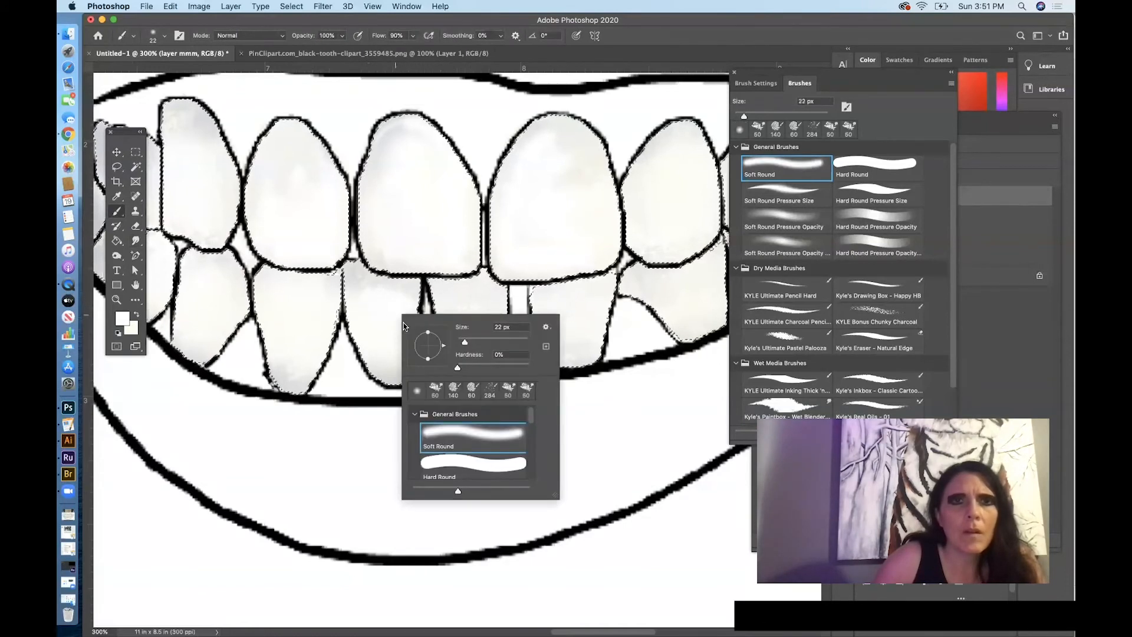
left_click(342, 35)
left_click(317, 48)
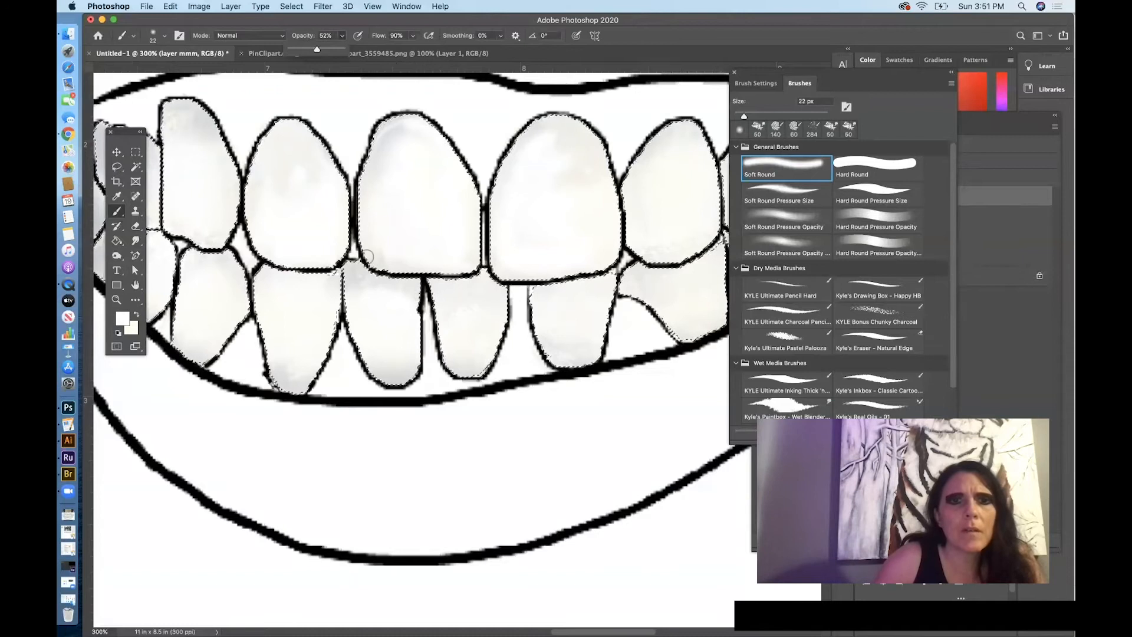
left_click_drag(409, 291, 360, 294)
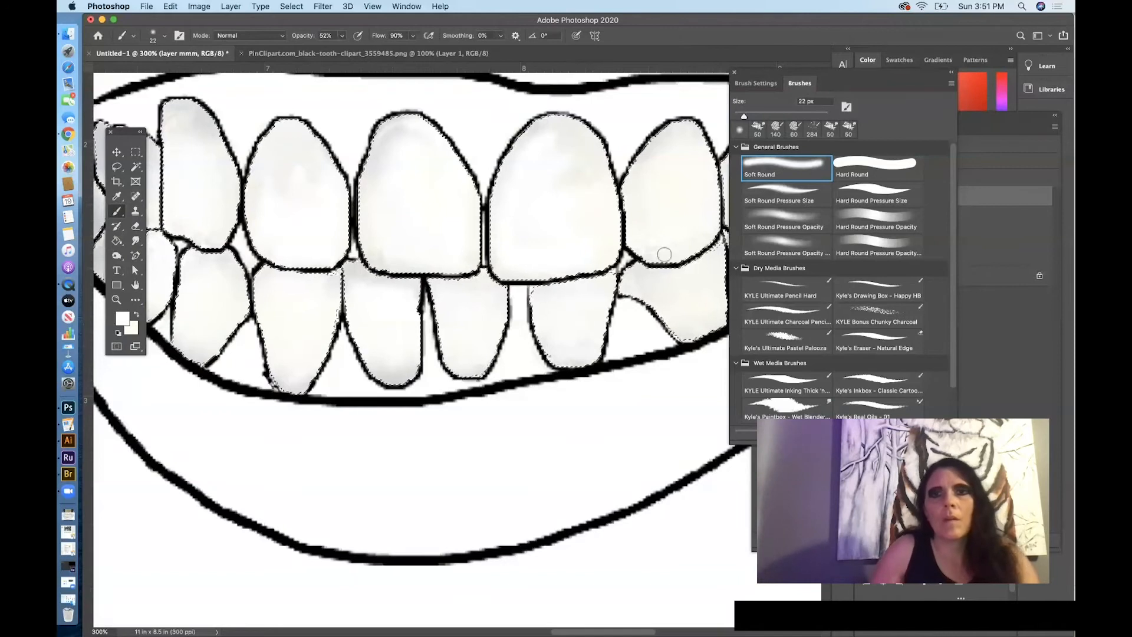
Clear the teeth selection and make the mouth oultine layer active
left_click_drag(705, 251, 515, 264)
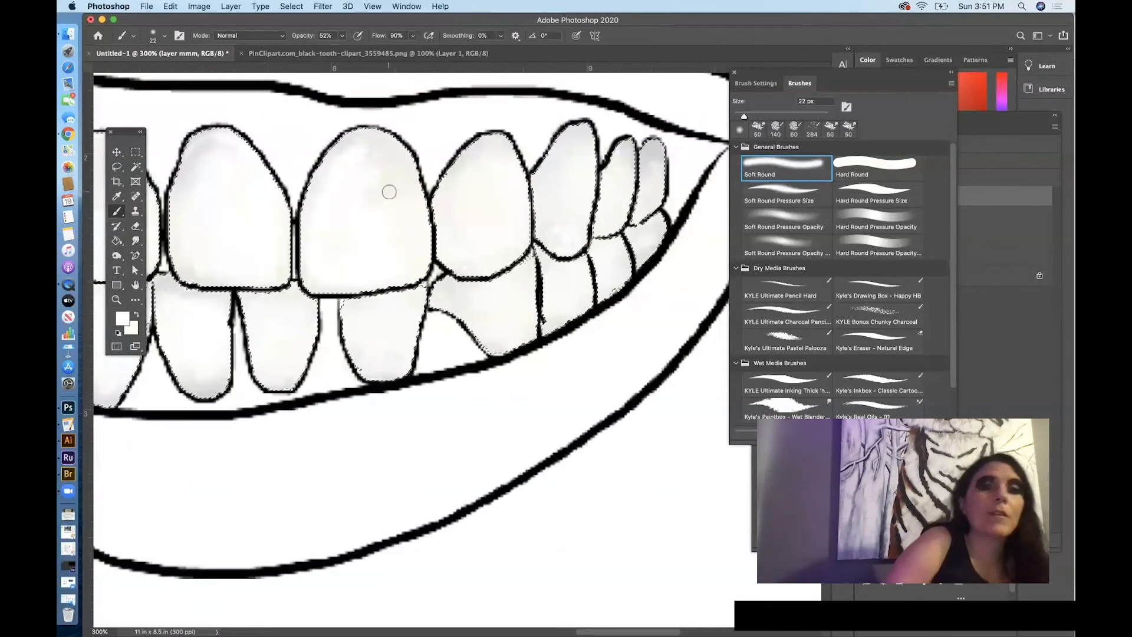
key("super+1")
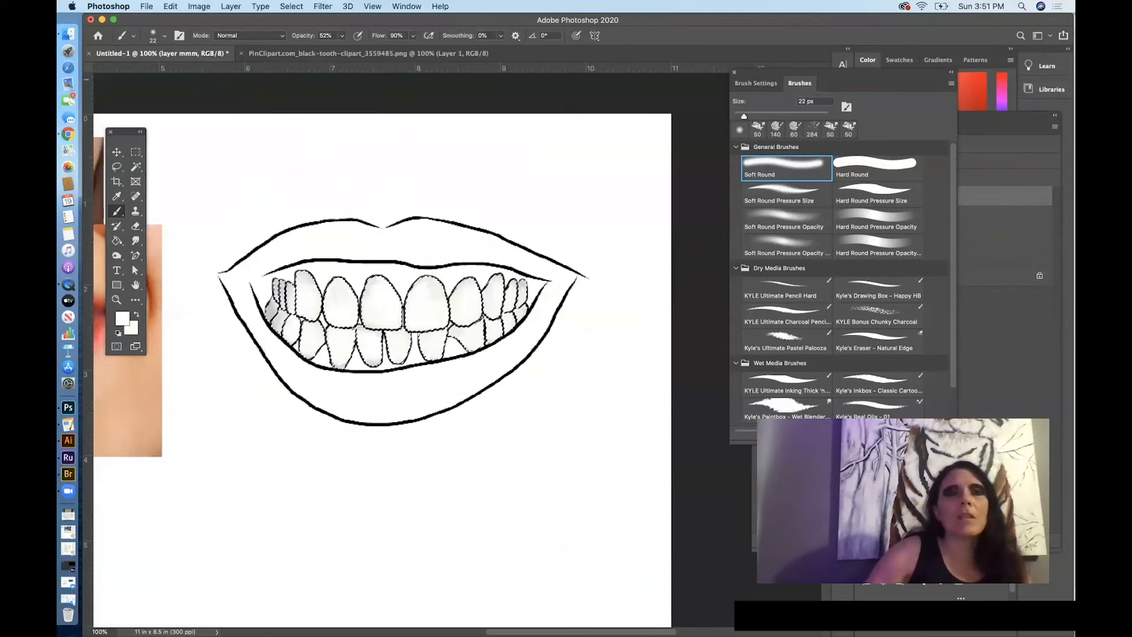
left_click(292, 7)
left_click(303, 31)
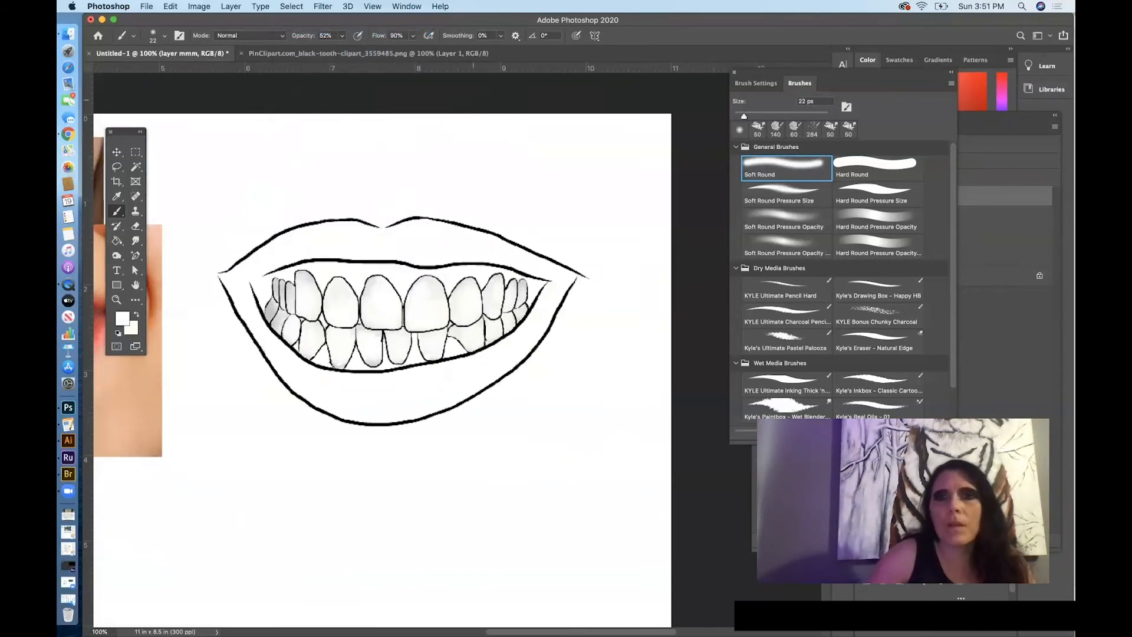
left_click(992, 134)
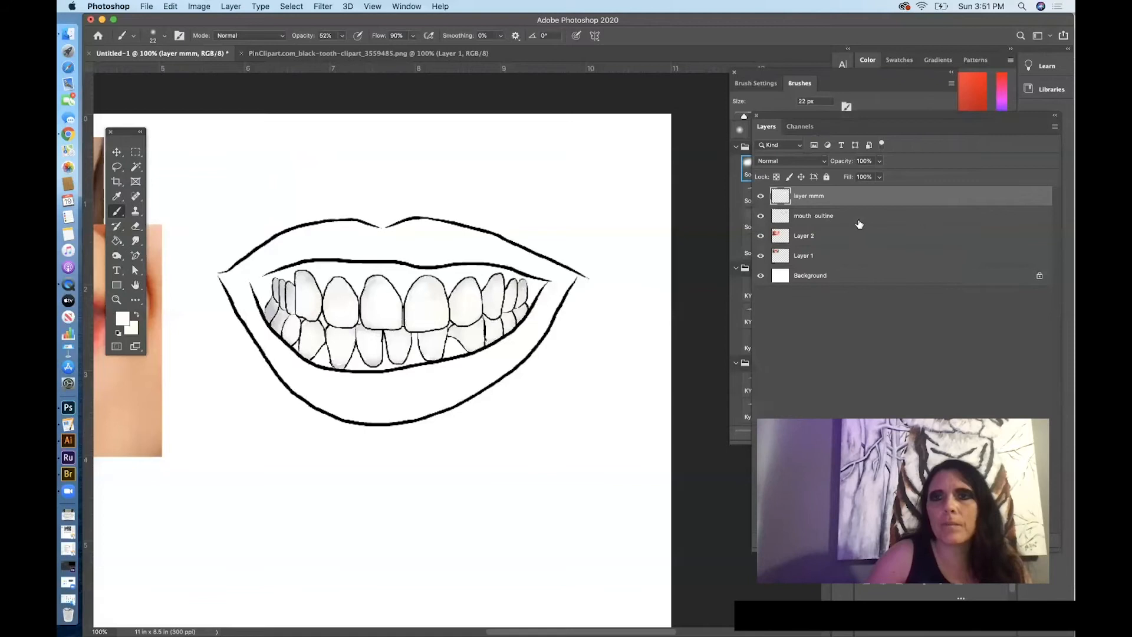
left_click(858, 219)
Hide and show the mouth oultine layer to compare the tooth shading with and without its lines
left_click(762, 217)
left_click(761, 216)
left_click(761, 217)
left_click(762, 218)
left_click(762, 218)
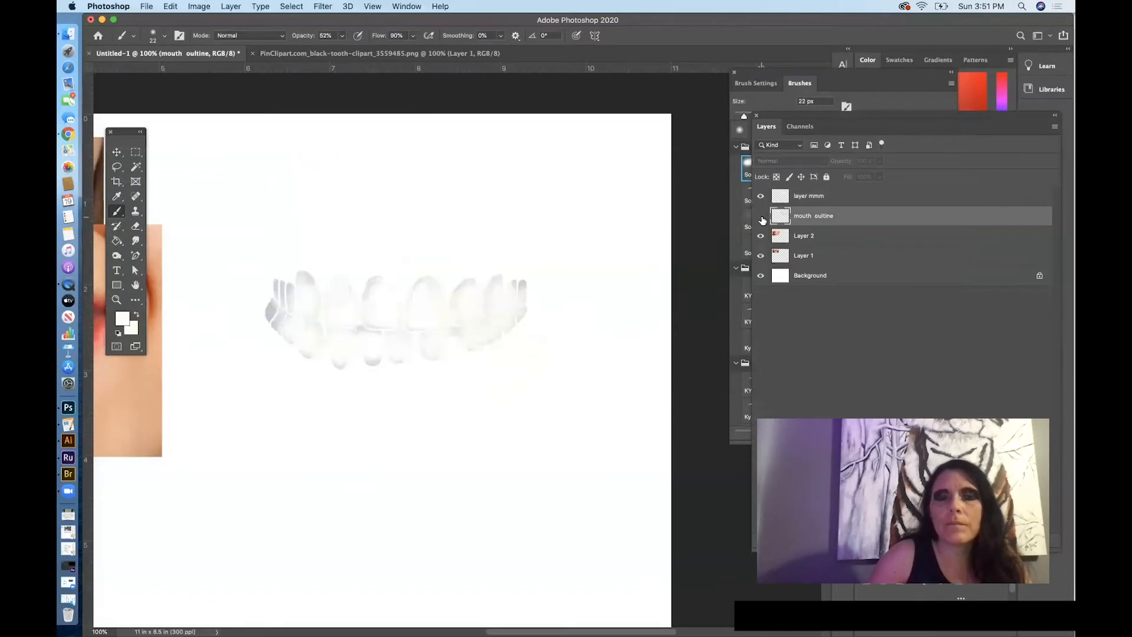
left_click(760, 217)
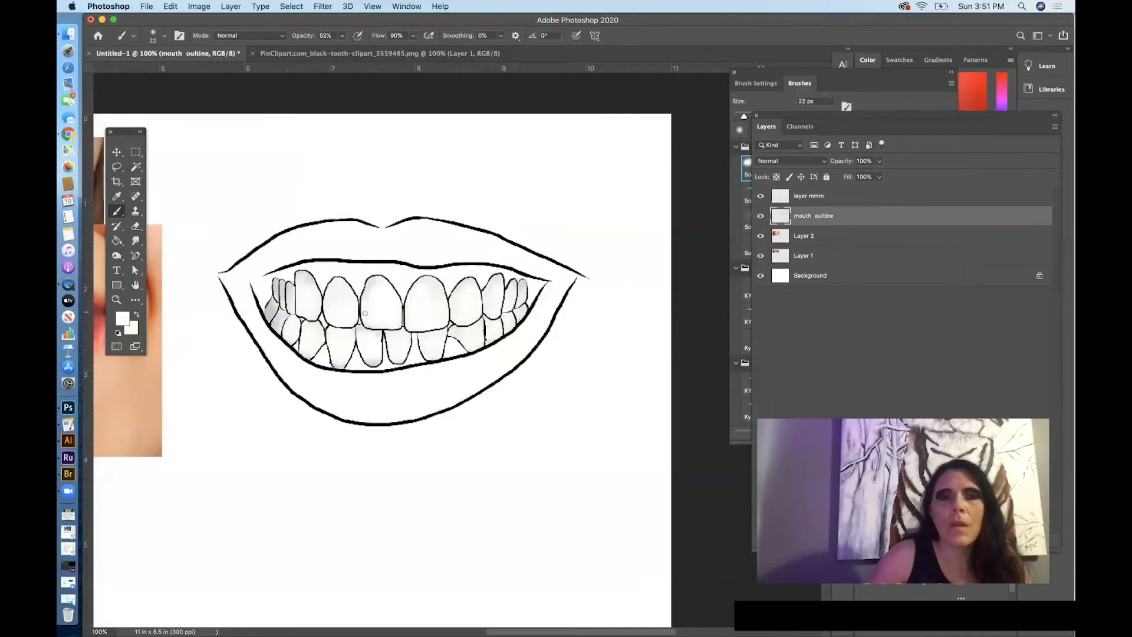
Try to select the gum area around the teeth with the Magic Wand, and clear the selection
left_click(137, 170)
left_click(323, 277)
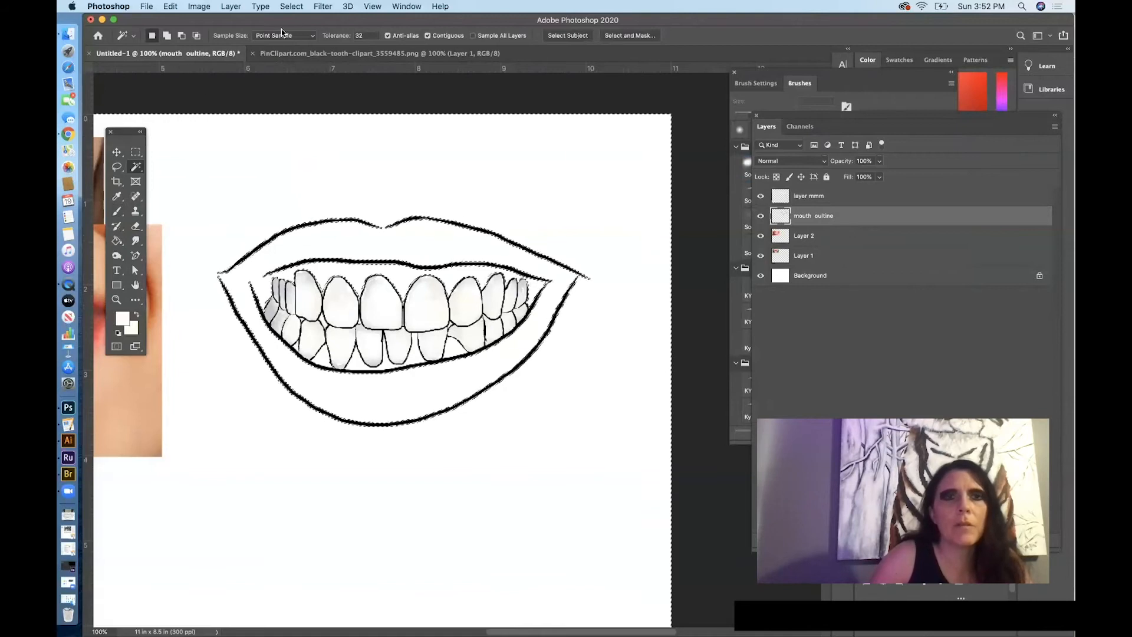
left_click(291, 6)
left_click(293, 31)
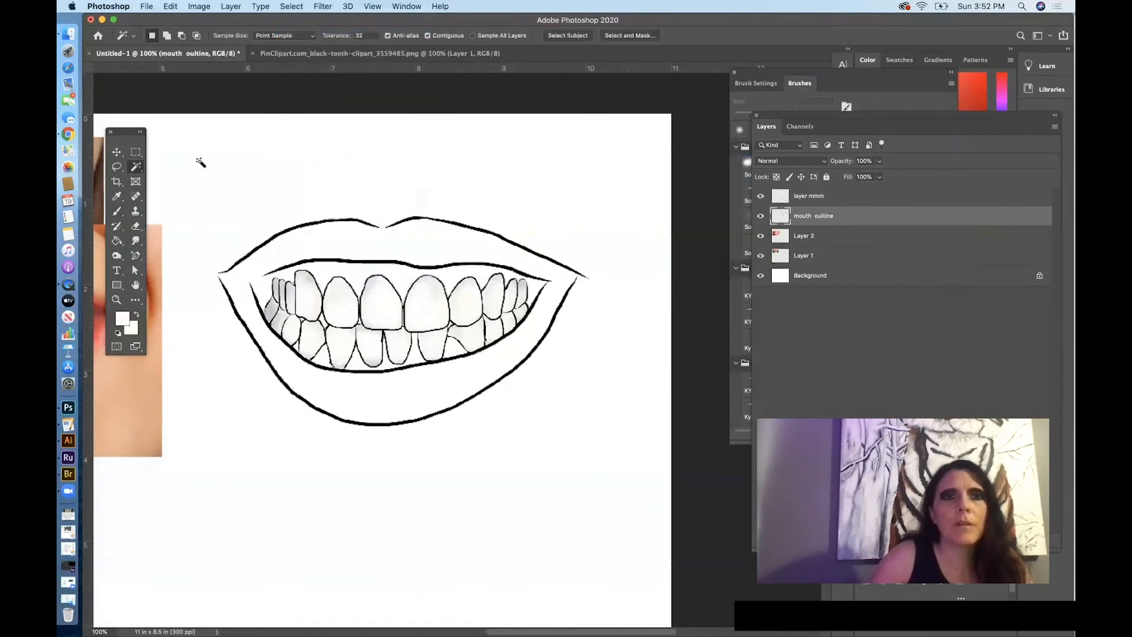
Close the gap in the inner lip line at the mouth's left corner with a black 9 px brush at 100% opacity
left_click(116, 300)
left_click(271, 293)
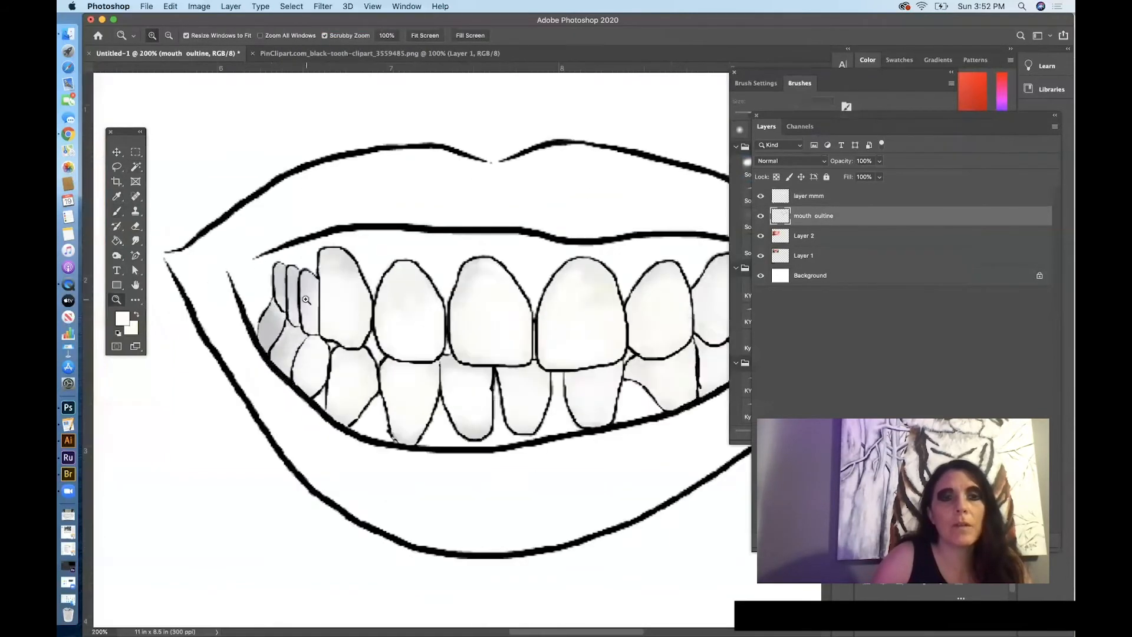
left_click(304, 300)
left_click(117, 211)
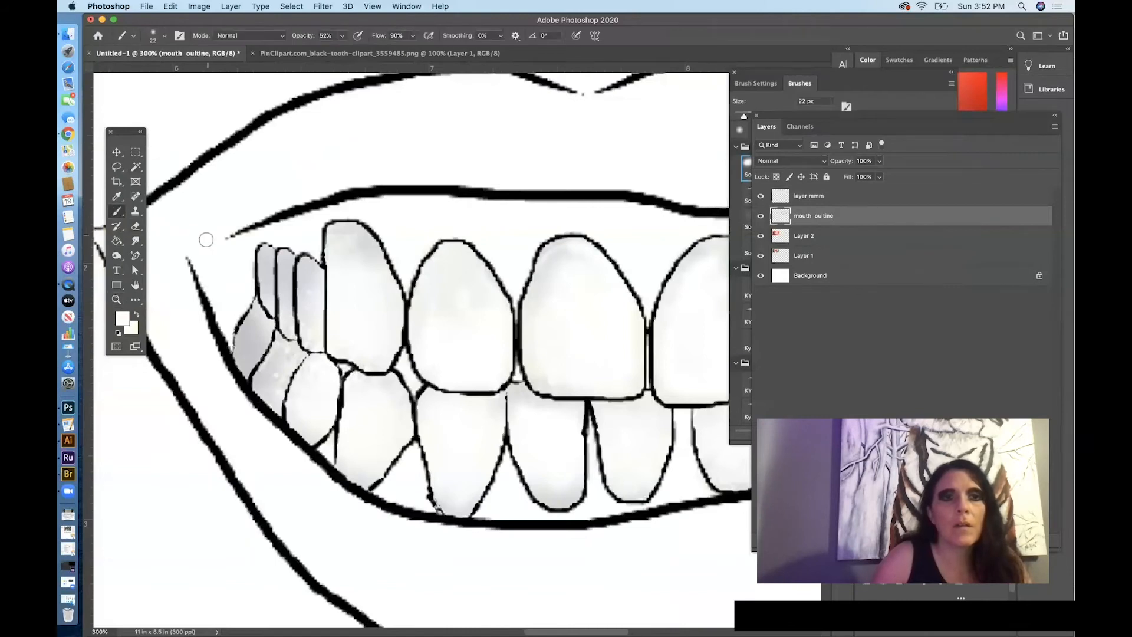
left_click(118, 334)
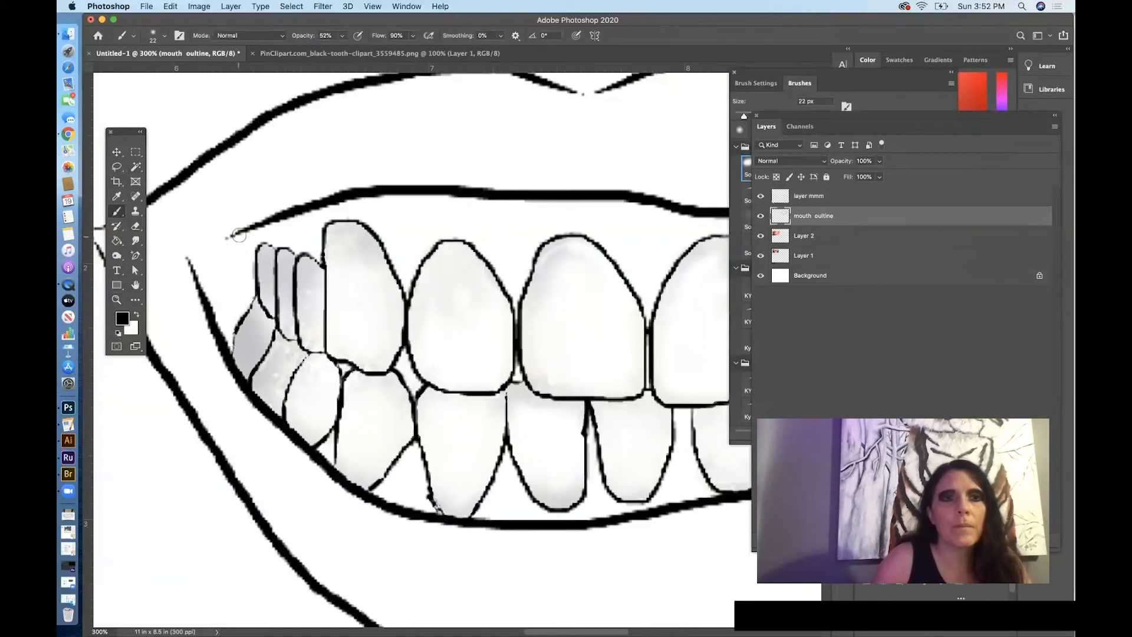
right_click(243, 231)
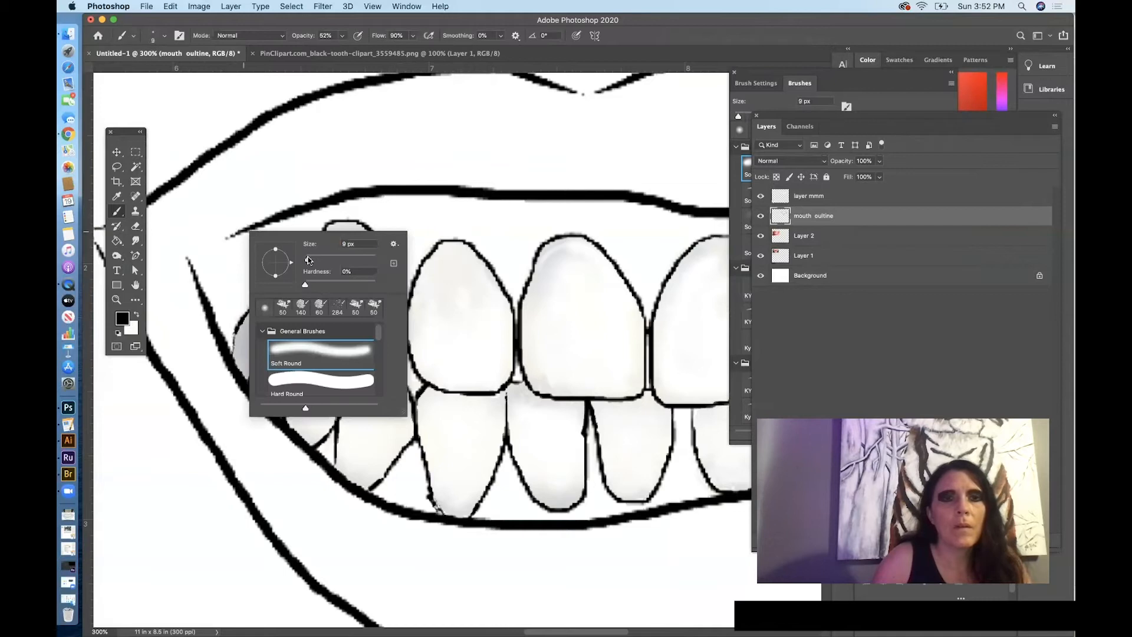
left_click(232, 236)
left_click_drag(236, 233, 200, 253)
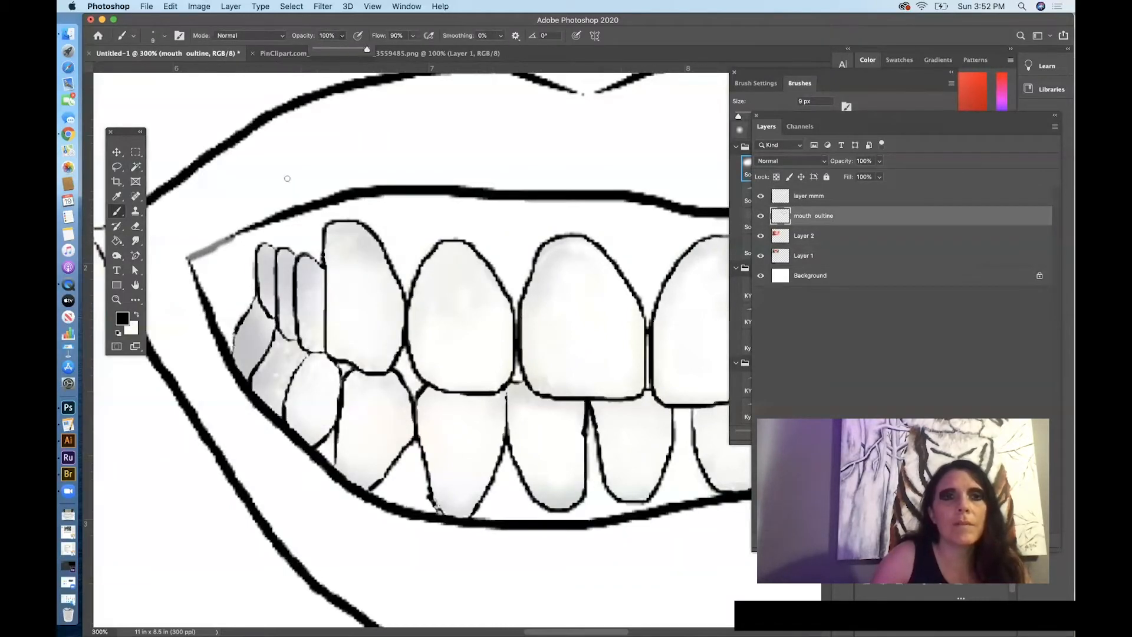
left_click_drag(241, 232, 224, 241)
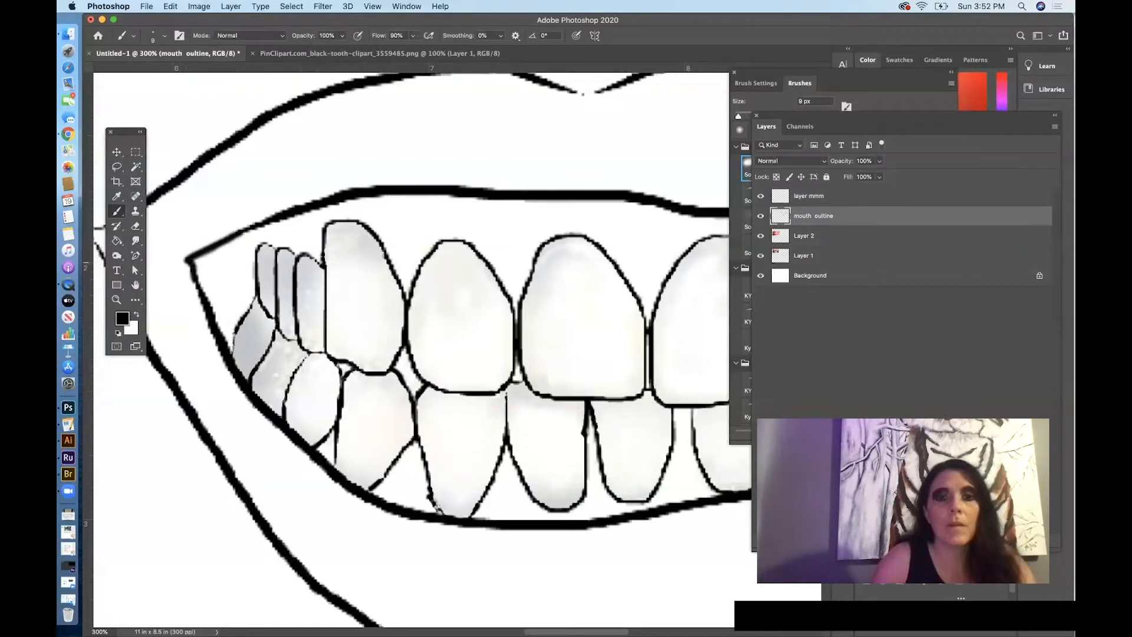
Check the inner lip line up to the mouth's right corner and select the gum area around the teeth with the Magic Wand
key("space")
left_click_drag(482, 237, 255, 238)
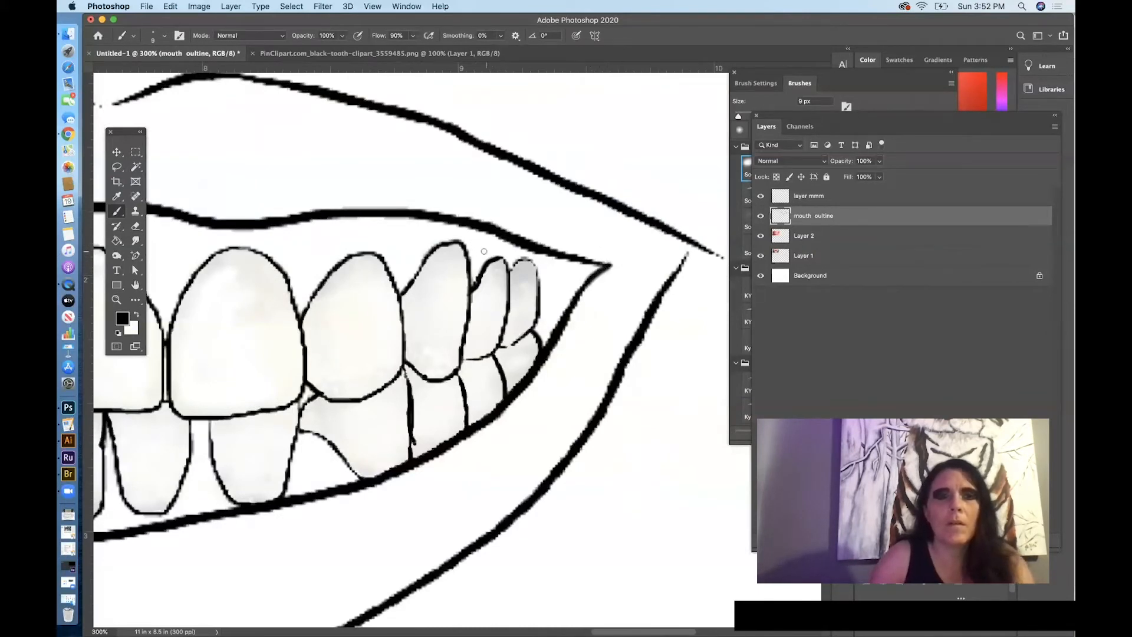
left_click_drag(462, 252, 603, 224)
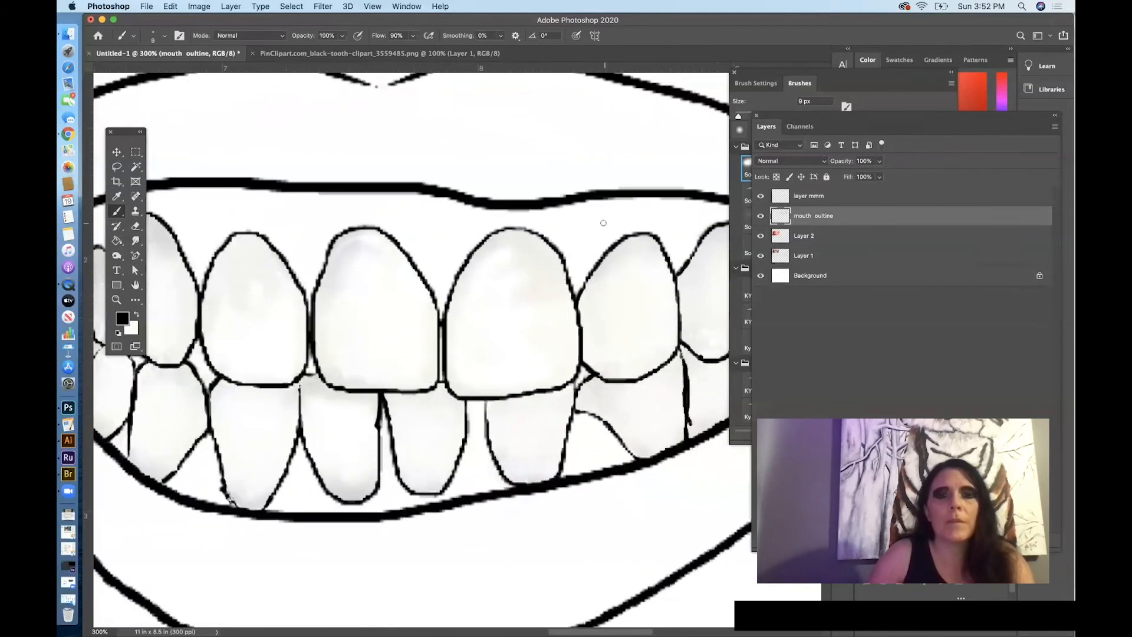
key("super+minus")
key("super+minus")
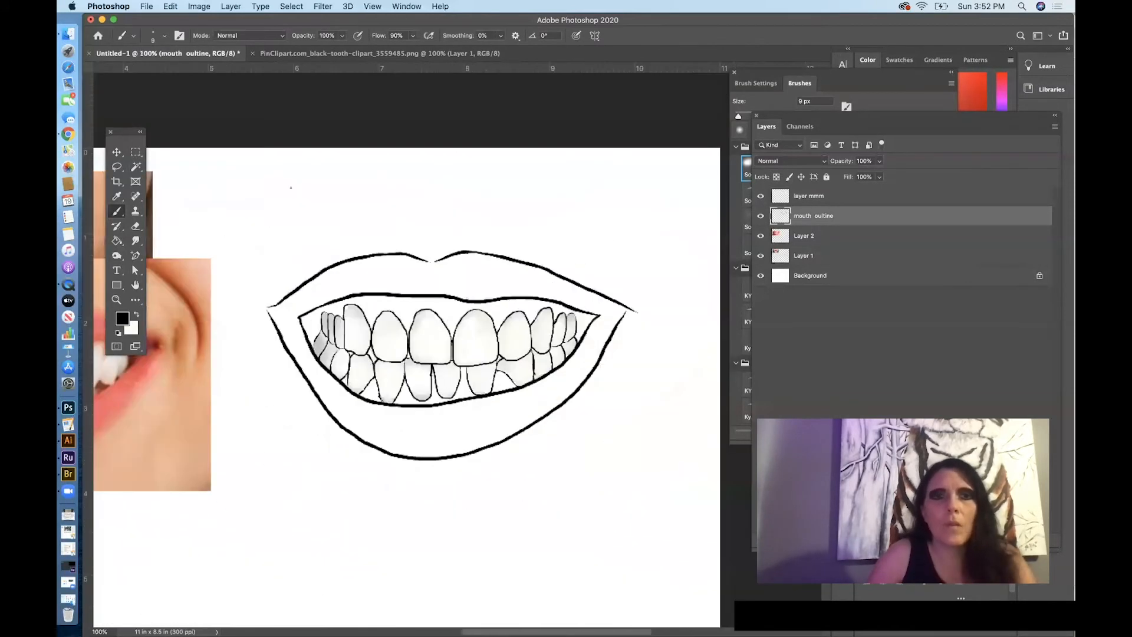
left_click(135, 167)
left_click(439, 356)
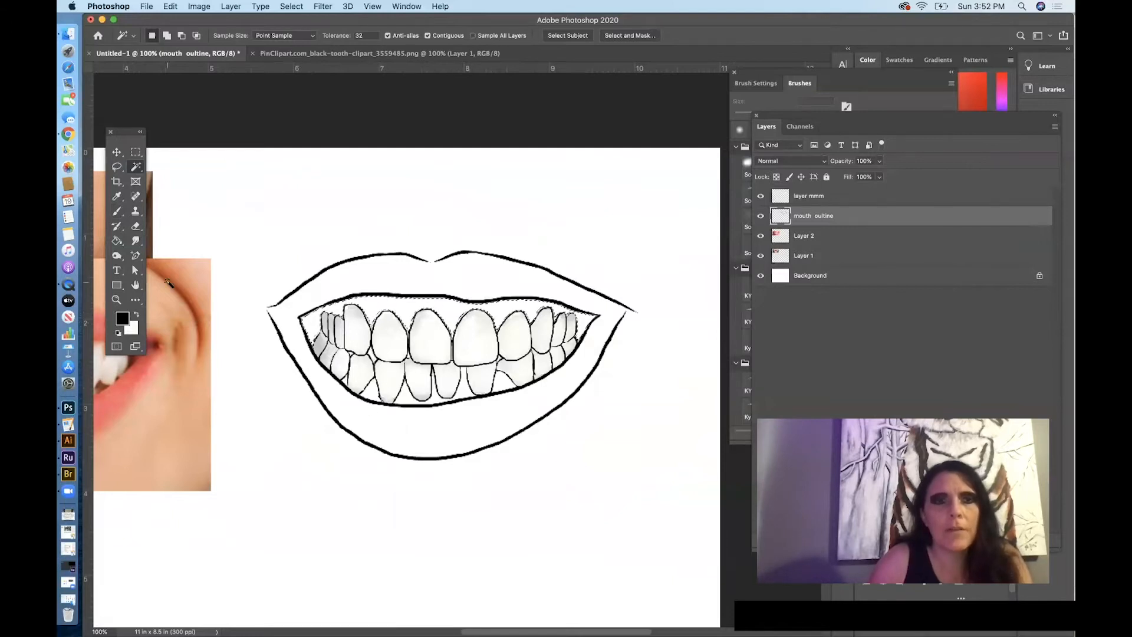
Inspect the gum selection up close and save it as a new channel named gum
left_click(116, 299)
left_click(366, 417)
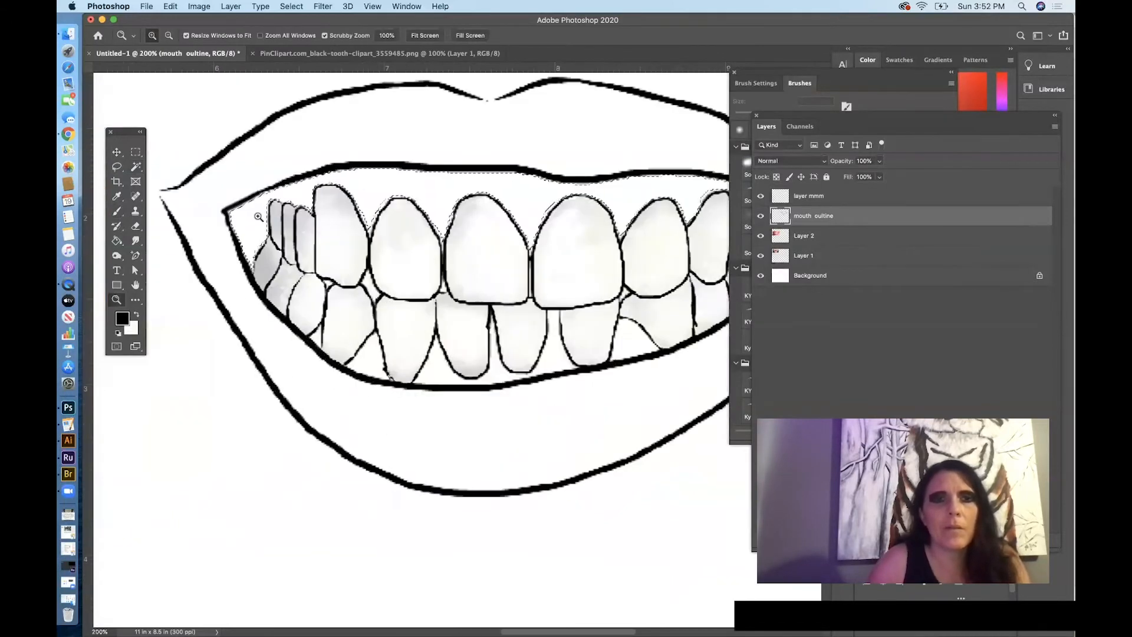
left_click(116, 152)
scroll(236, 118, "right", 3)
left_click(291, 6)
left_click(360, 266)
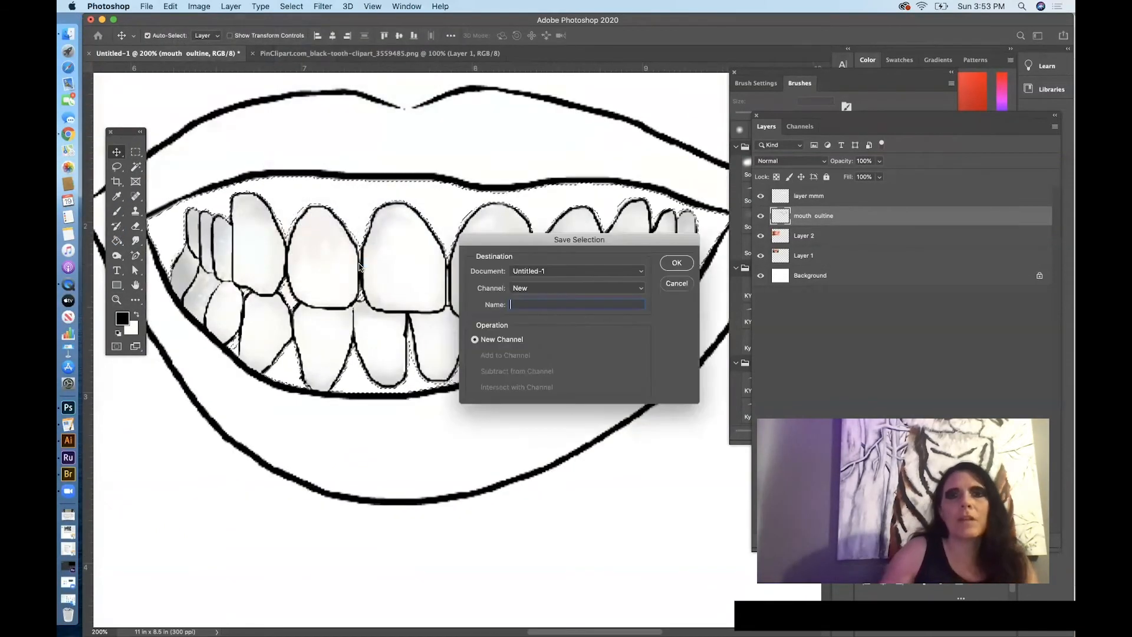
type("gum")
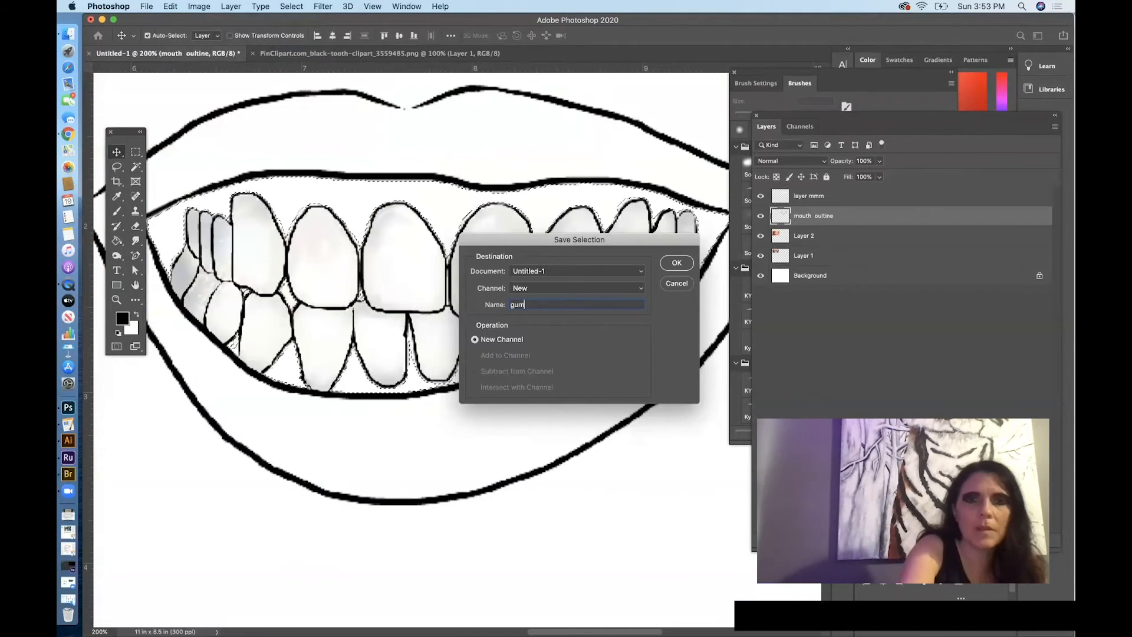
left_click(667, 263)
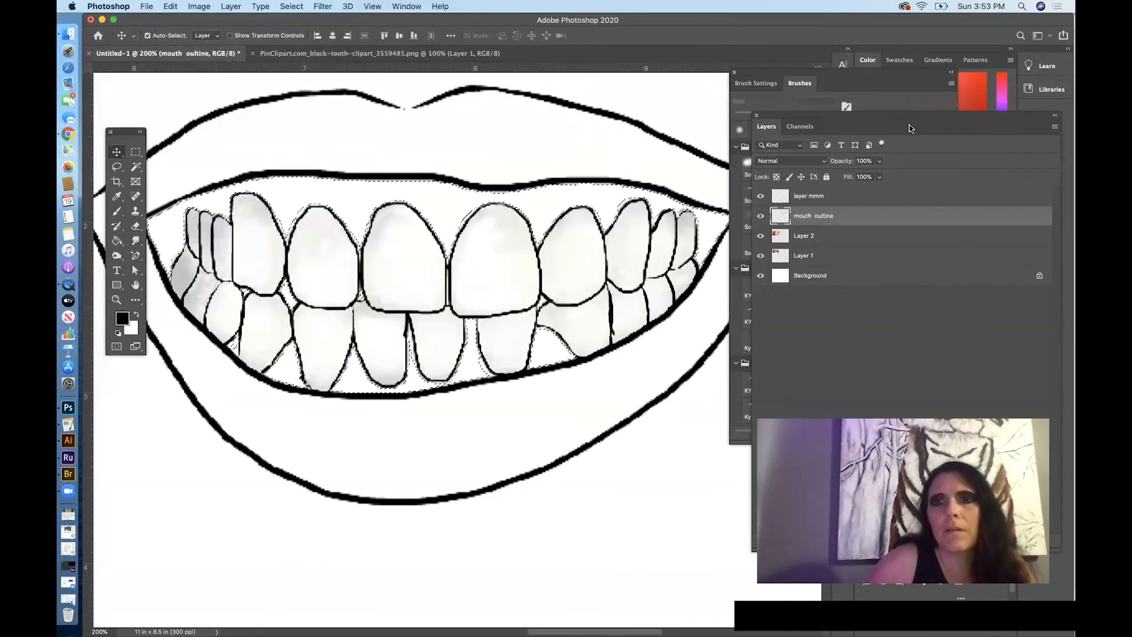
Add a new layer directly above the mouth oultine layer and dock the Layers panel
mouse_move(907, 113)
left_mouse_down()
mouse_move(827, 62)
mouse_move(586, 70)
left_mouse_up()
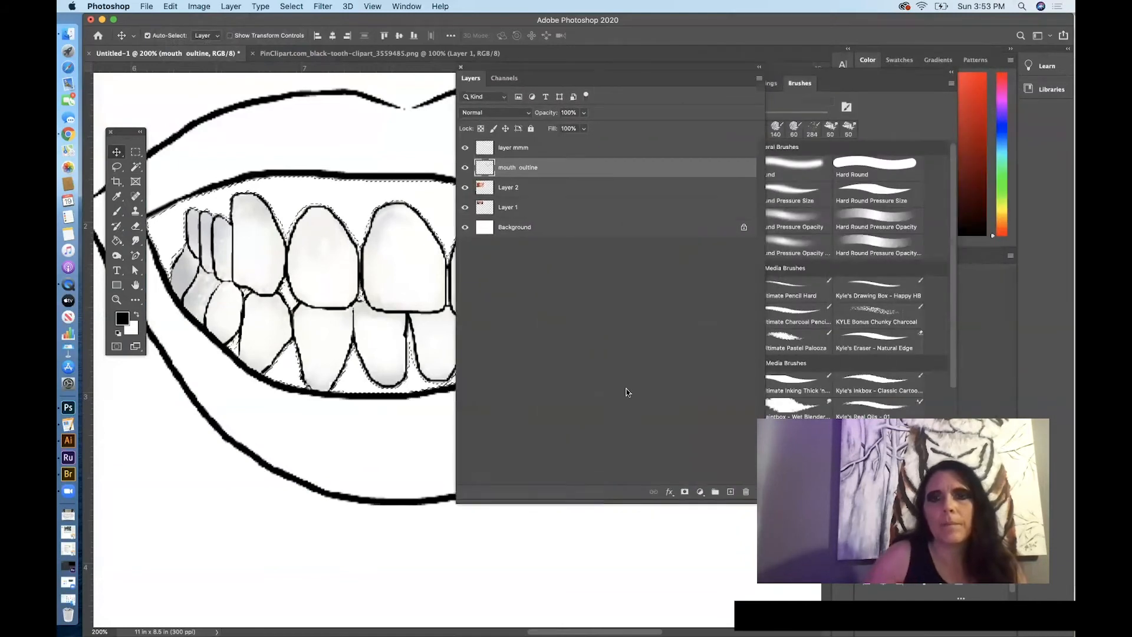
left_click(730, 492)
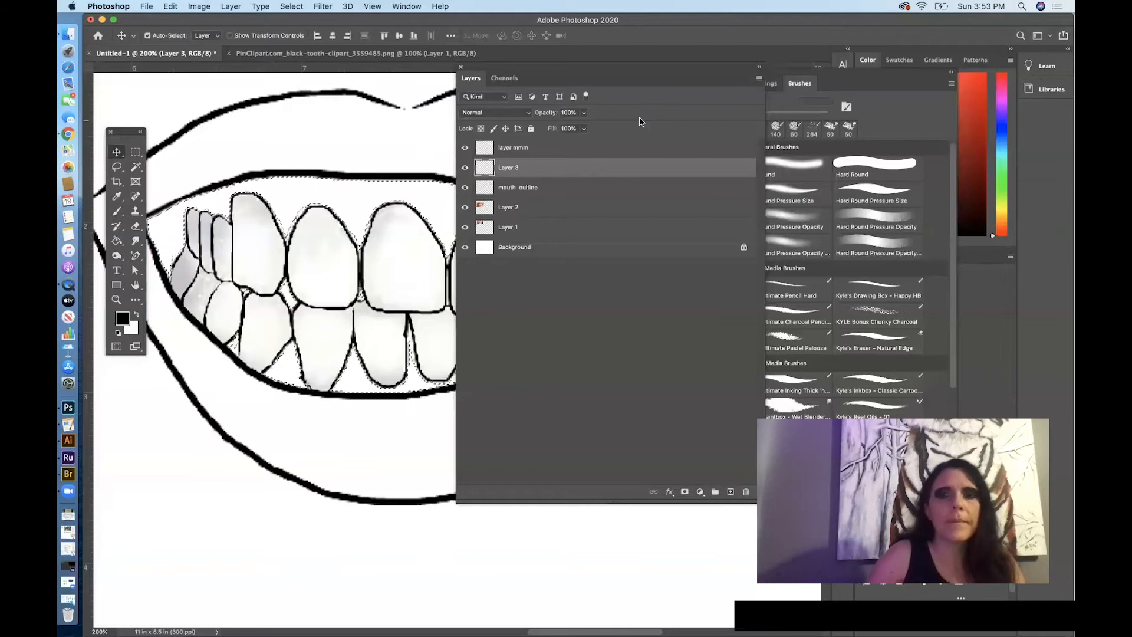
left_click_drag(549, 73, 853, 59)
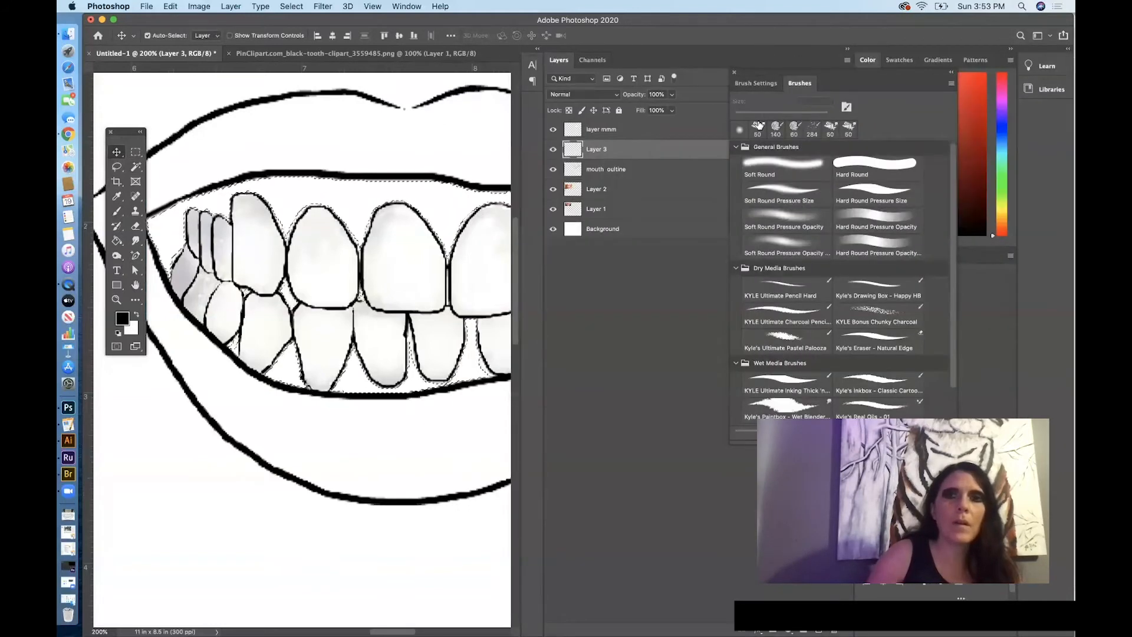
left_click(538, 49)
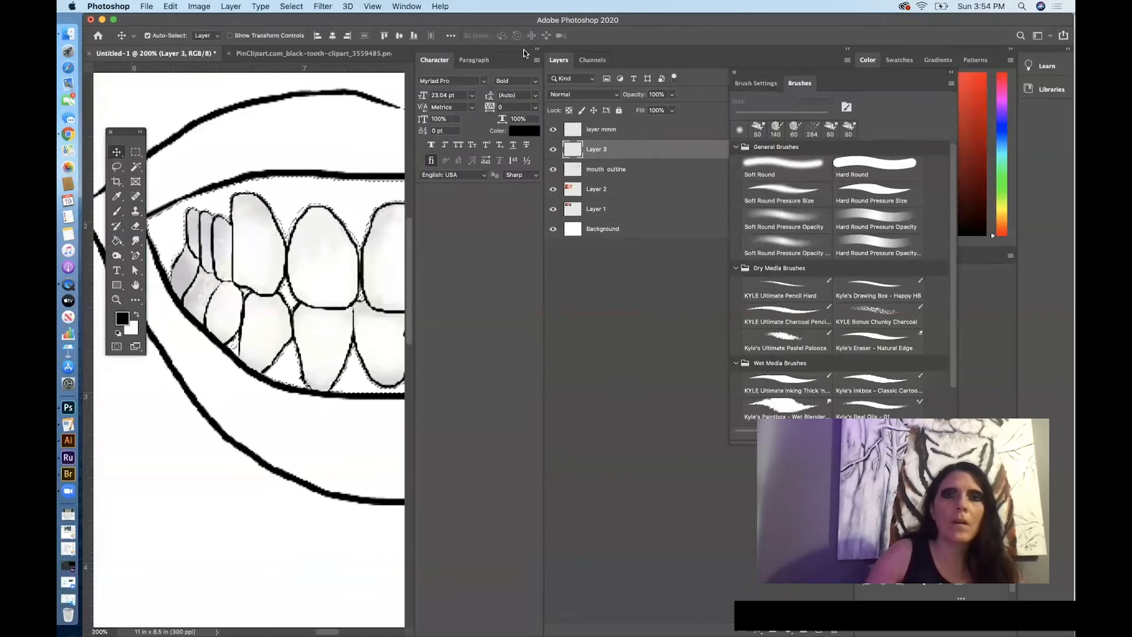
Clear the canvas by collapsing the Character panel, closing the Brushes panel, and placing the Color, Properties and Layers panels beyond the mouth drawing
left_click(536, 50)
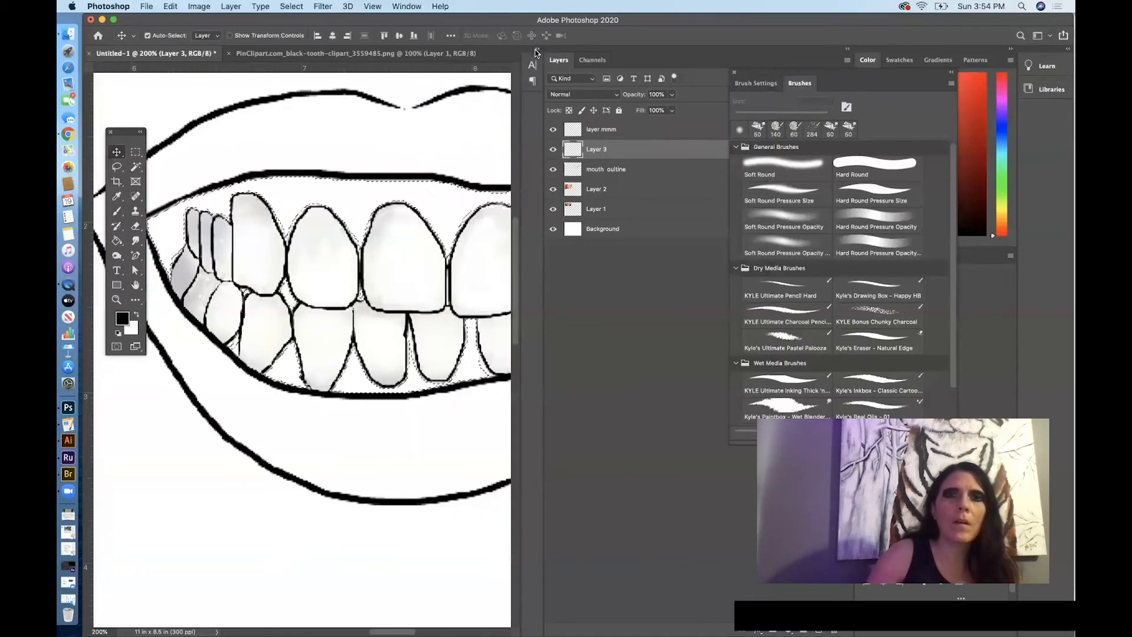
left_click(734, 73)
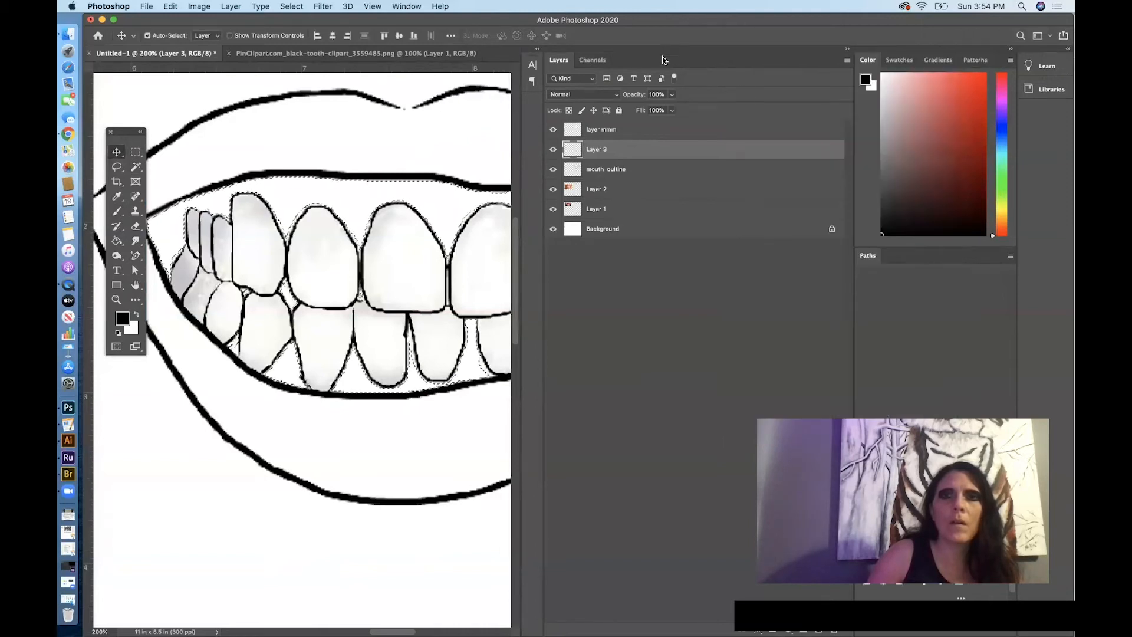
left_click_drag(813, 55, 813, 65)
left_click(848, 60)
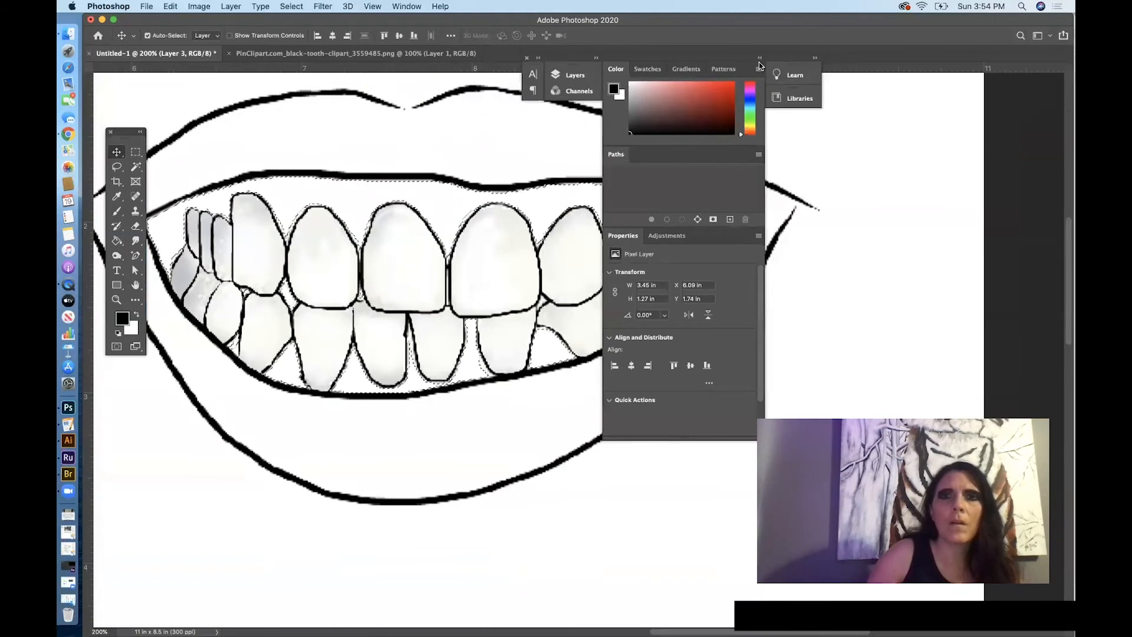
left_click_drag(816, 65, 972, 24)
left_click(862, 39)
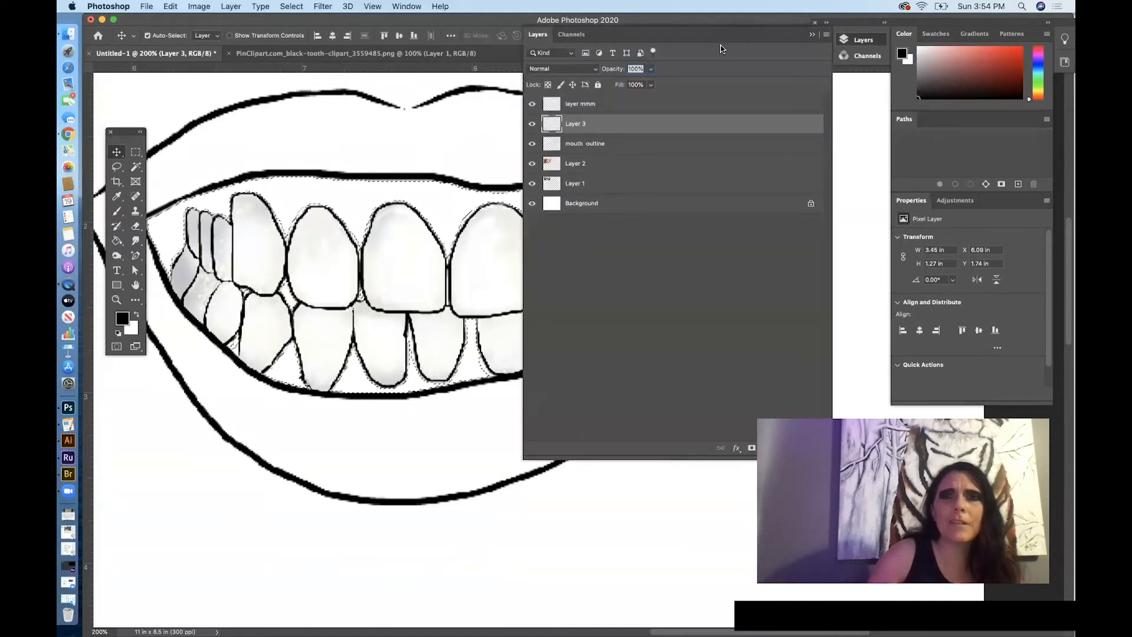
left_click_drag(718, 41, 917, 47)
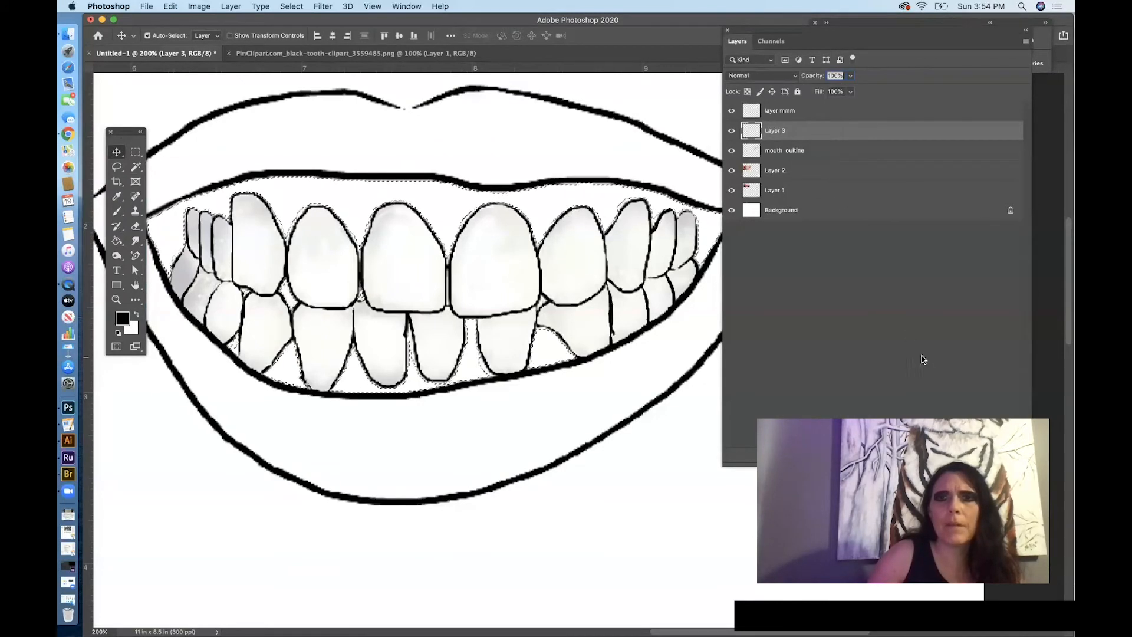
Check the visibility of Layer 3 and rename the layer as gum
left_click(732, 131)
left_click(732, 131)
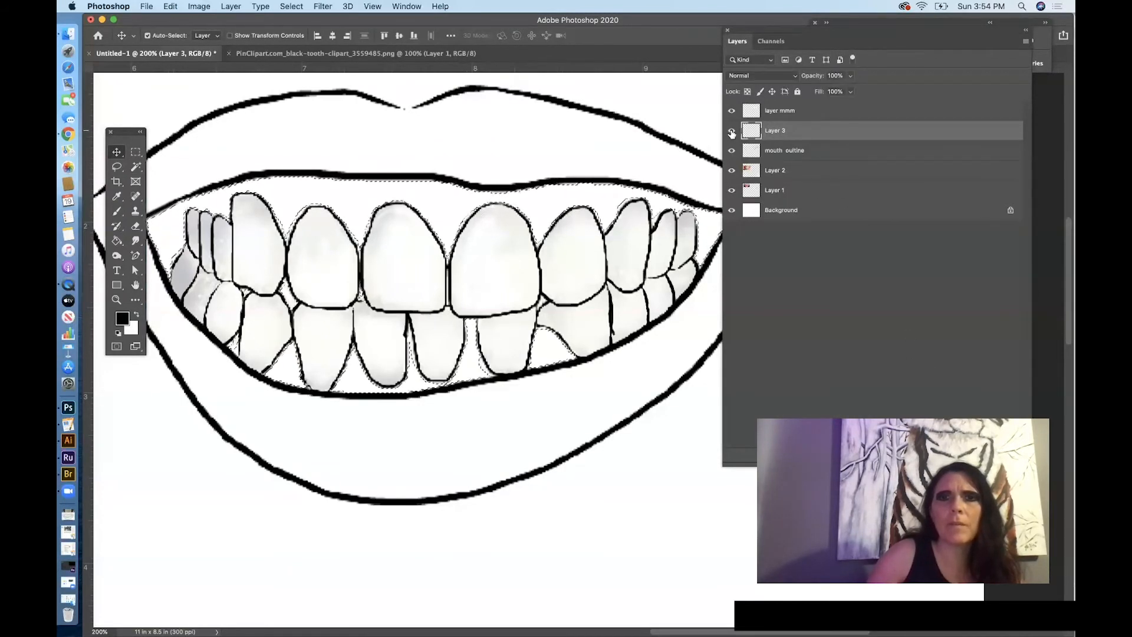
double_click(775, 131)
type("g")
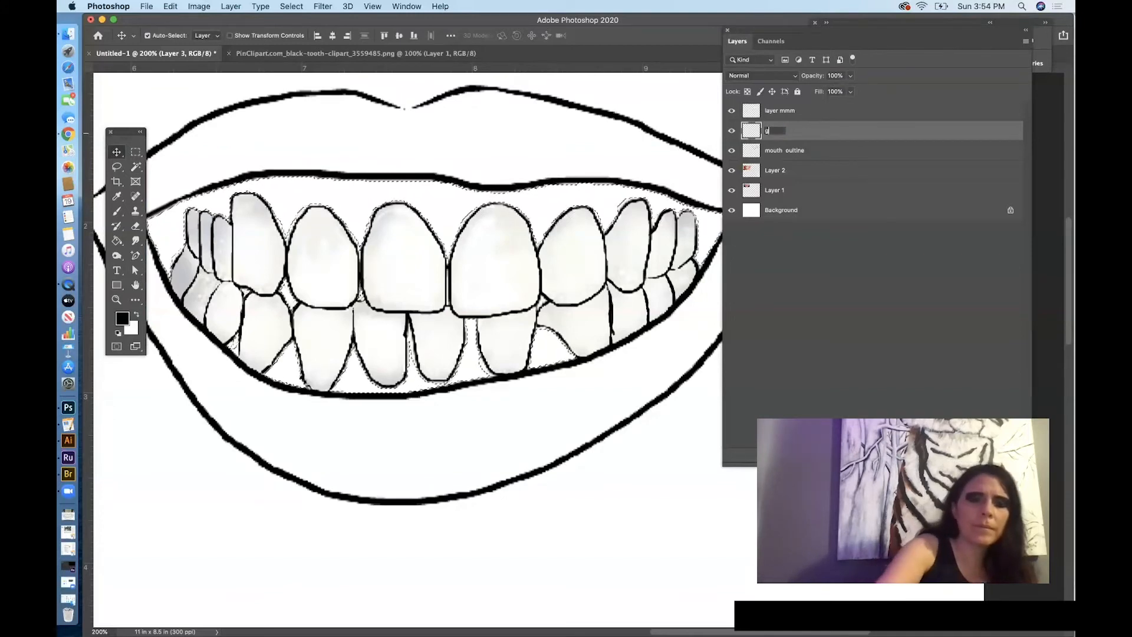
type("um")
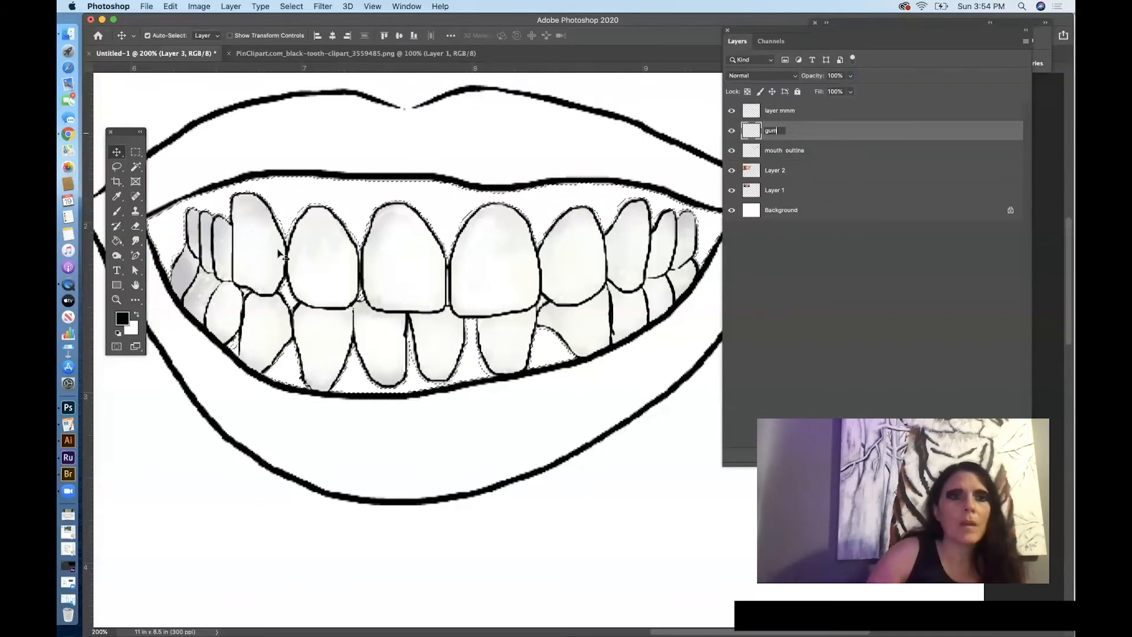
Set the foreground color to a muted red, #ab3a4d, for the gums
left_click(120, 319)
left_click(532, 276)
left_click(590, 279)
mouse_move(534, 276)
left_mouse_down()
mouse_move(534, 265)
mouse_move(567, 254)
mouse_move(567, 272)
mouse_move(596, 297)
mouse_move(596, 323)
left_mouse_up()
left_click(616, 345)
left_click(607, 329)
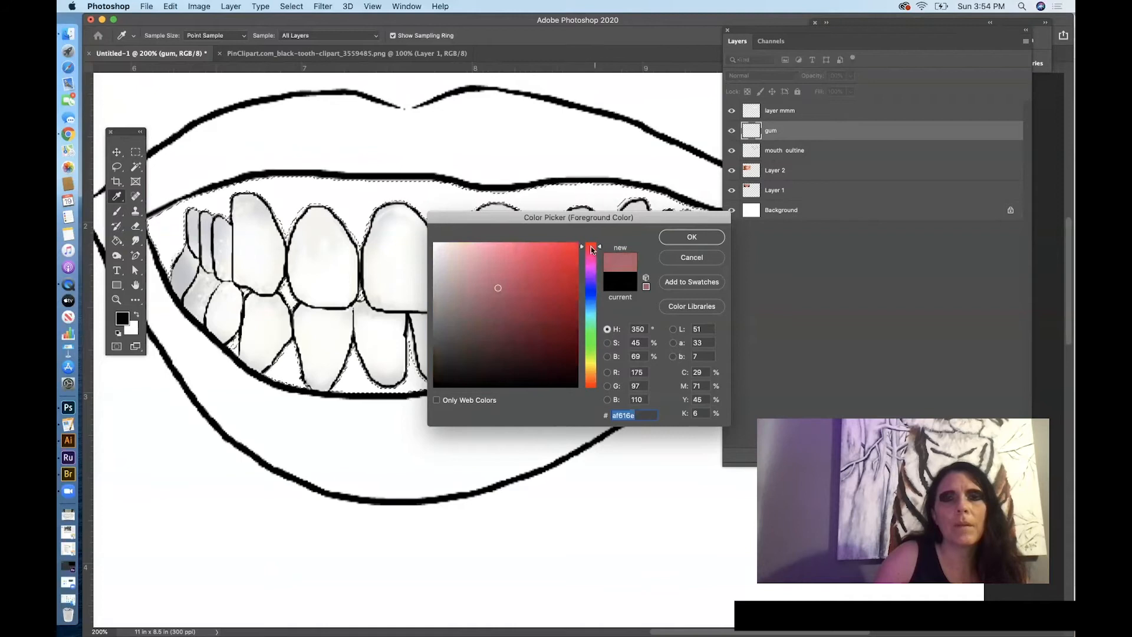
left_click(607, 356)
mouse_move(597, 287)
left_mouse_down()
mouse_move(597, 316)
mouse_move(599, 291)
left_mouse_up()
left_click(607, 342)
left_click(607, 356)
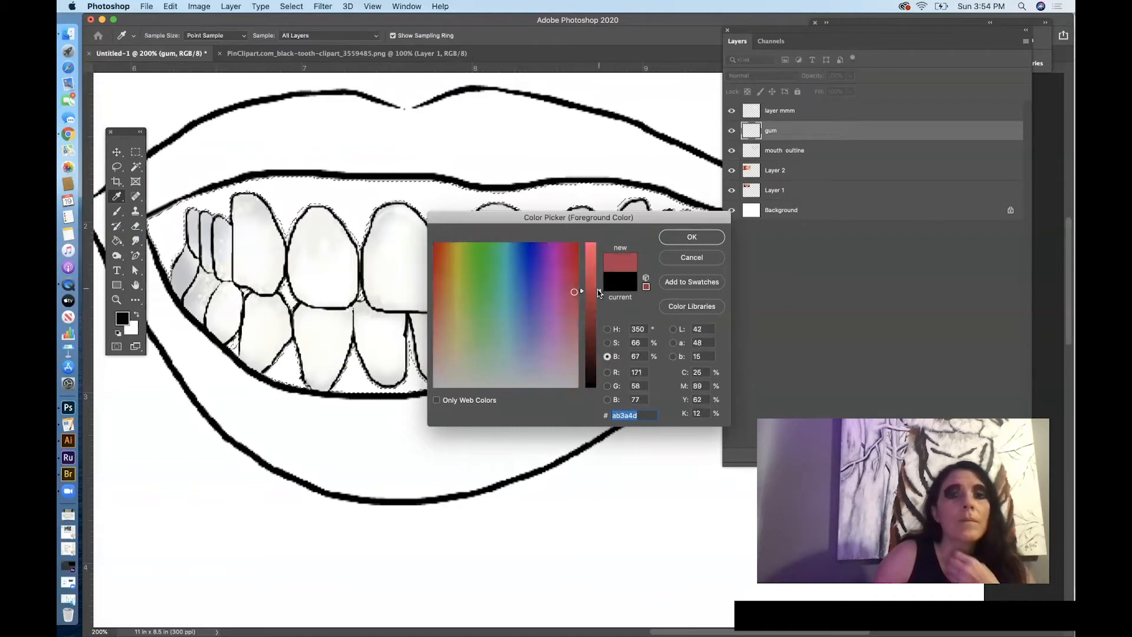
left_click(692, 236)
key("v")
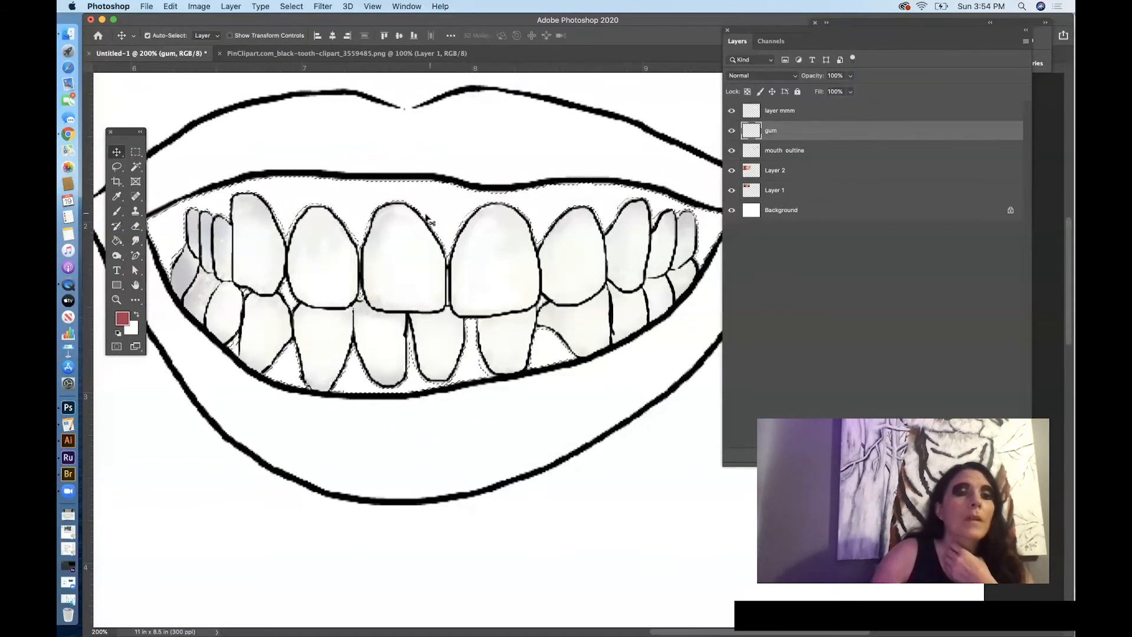
Darken the foreground color to #8b2f3f and fill the gum selection with it using the Paint Bucket
left_click(122, 320)
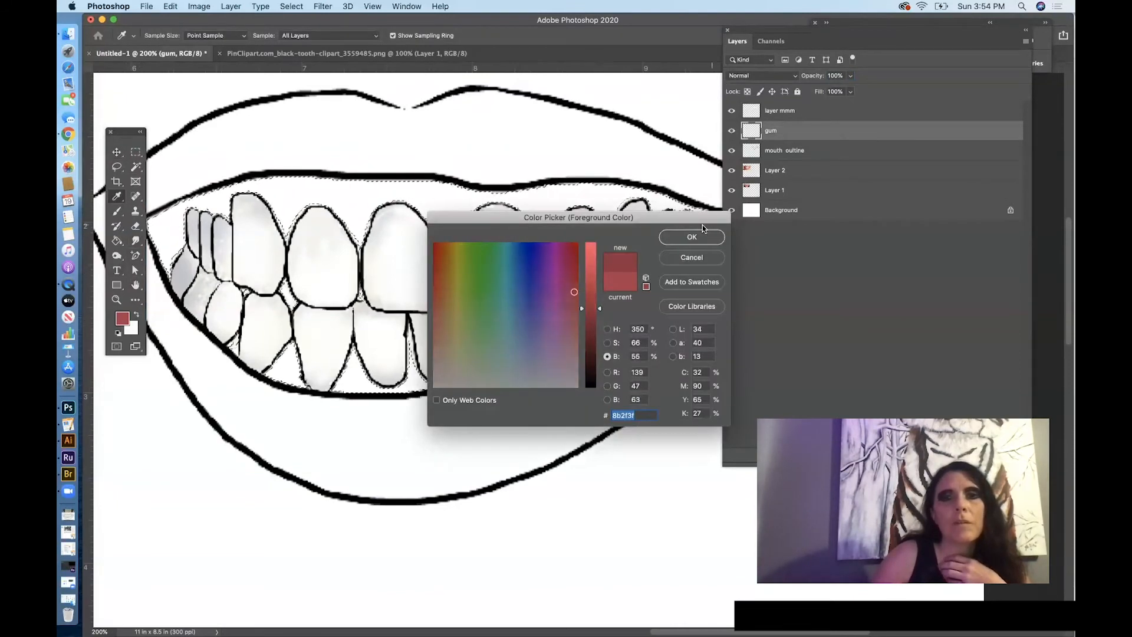
left_click(691, 236)
left_click(117, 241)
left_click(292, 189)
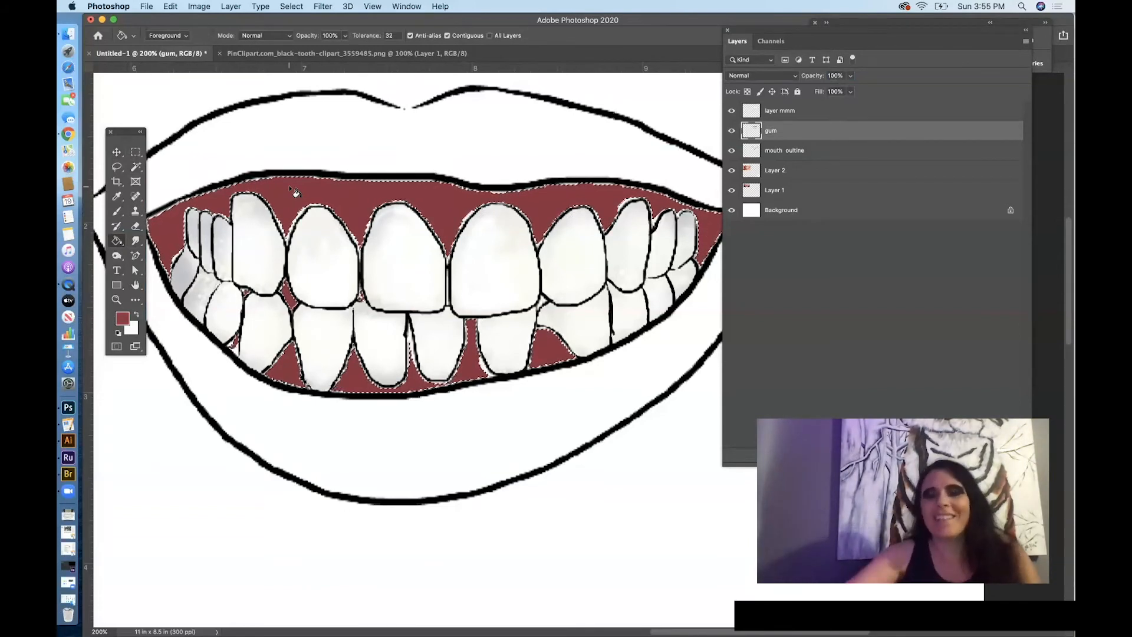
Arrange the document window so the reference mouth photo and the whole mouth drawing are visible beside the Layers panel
key("super+minus")
key("super+minus")
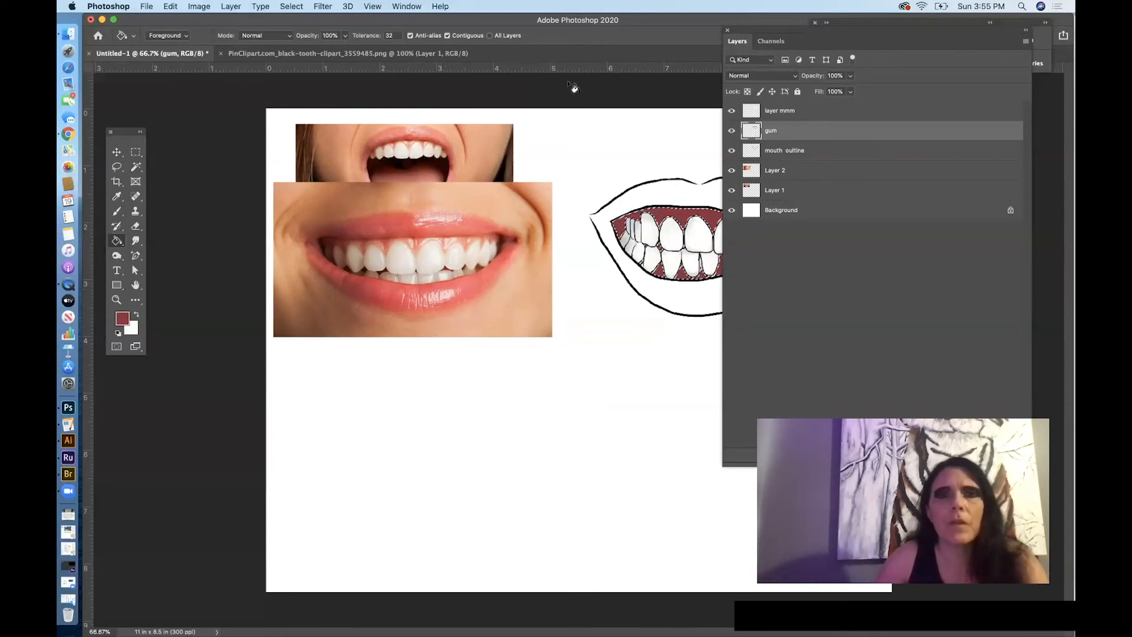
left_click_drag(766, 24, 616, 47)
left_click_drag(610, 96, 600, 80)
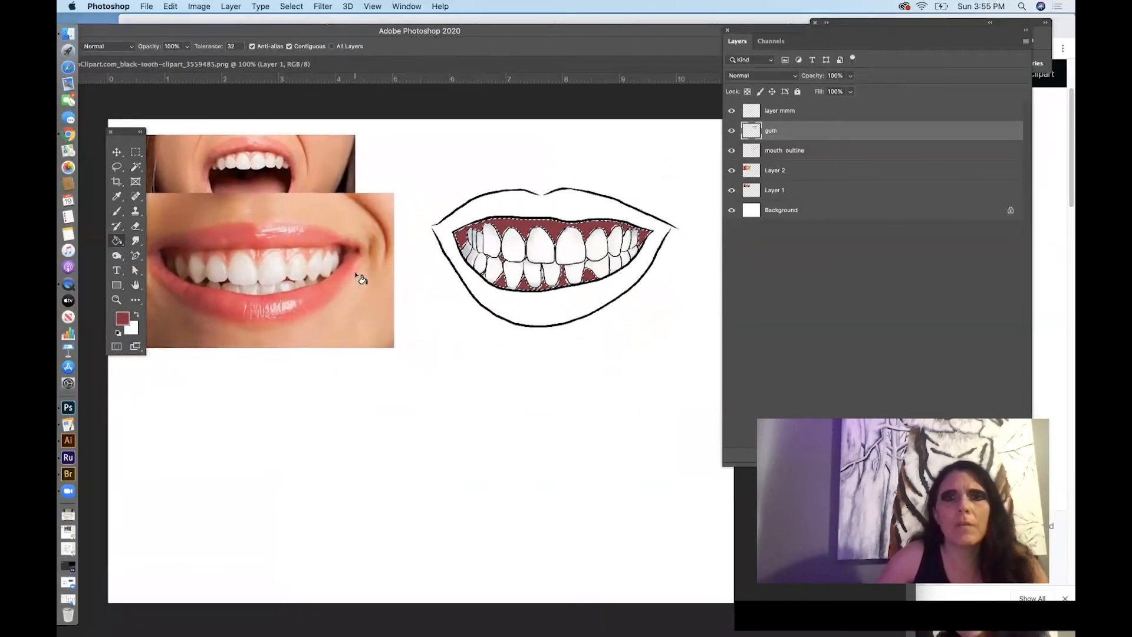
Set the foreground color to dark red #481920 and activate the Brush tool for the gum shadows
left_click(122, 318)
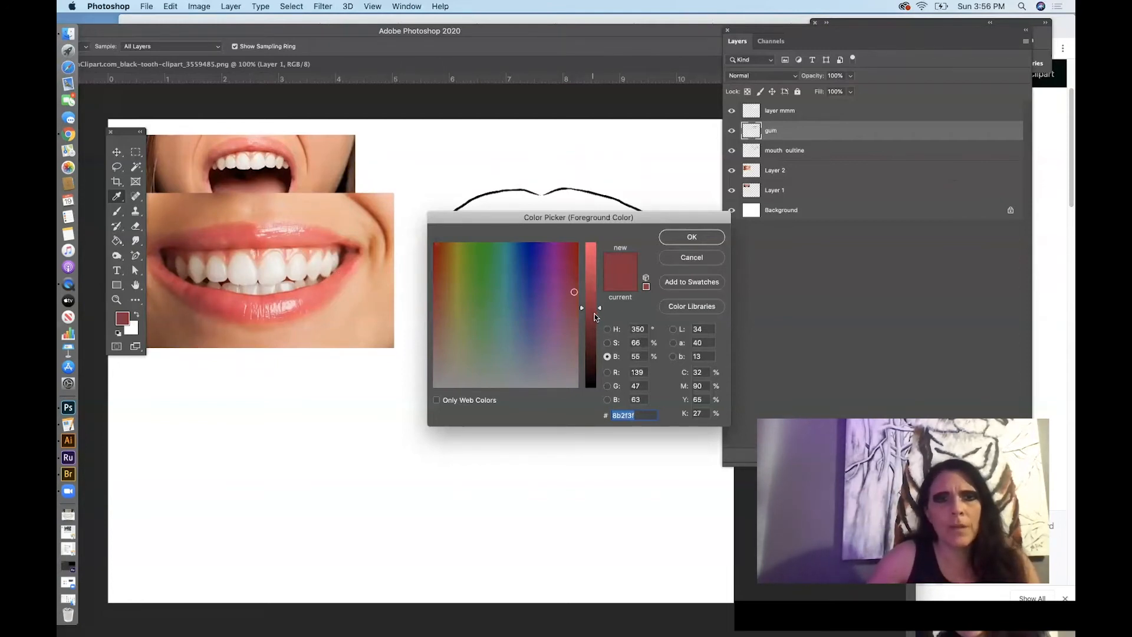
left_click_drag(594, 314, 592, 334)
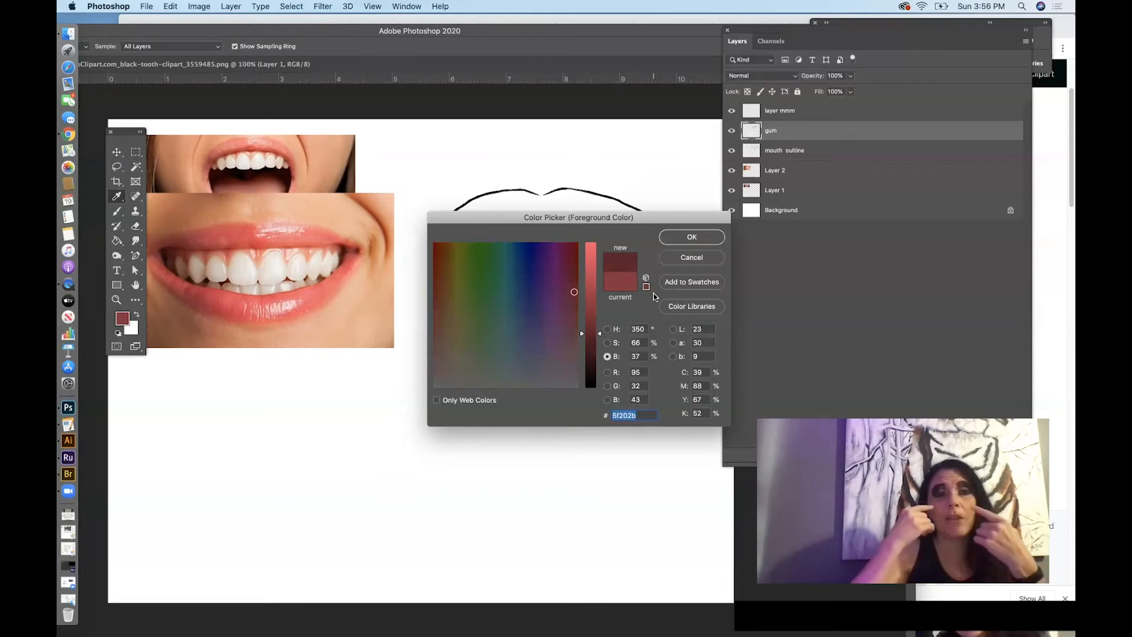
left_click(596, 348)
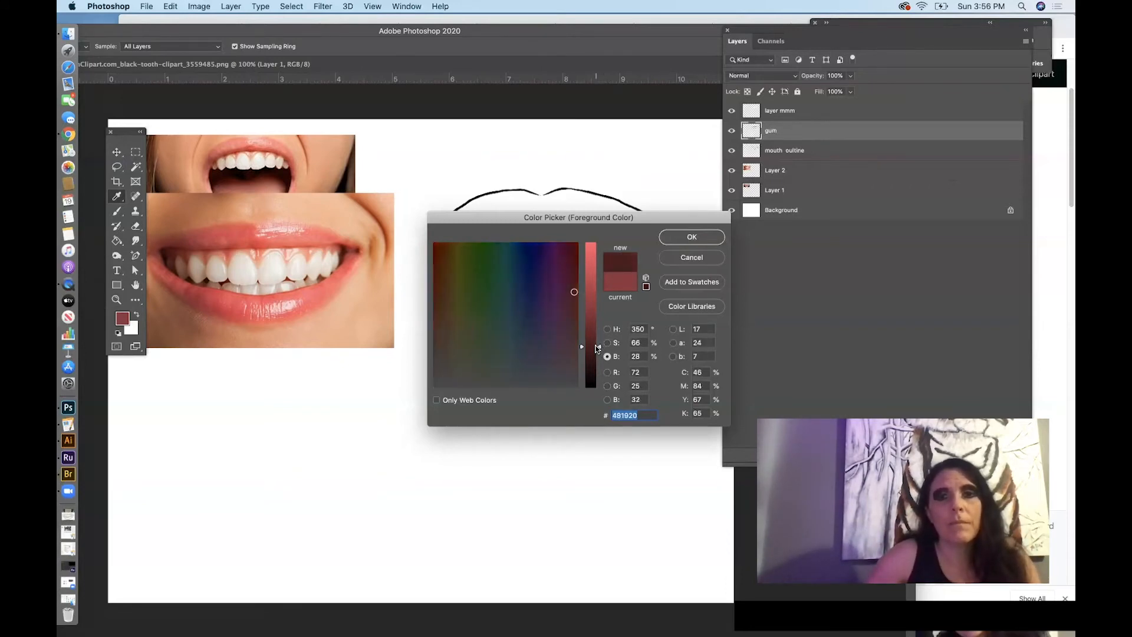
left_click(690, 238)
key("b")
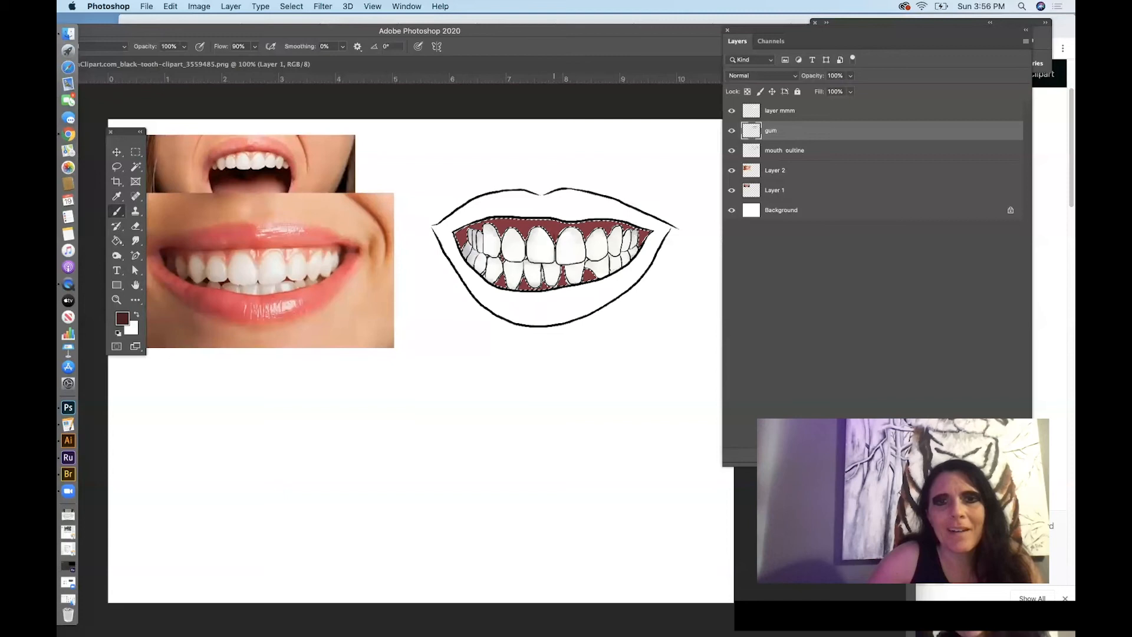
Undo the last stroke and paint dark shadow lines on the gum between the upper teeth with a 19 px Soft Round brush
left_click(174, 7)
left_click(181, 19)
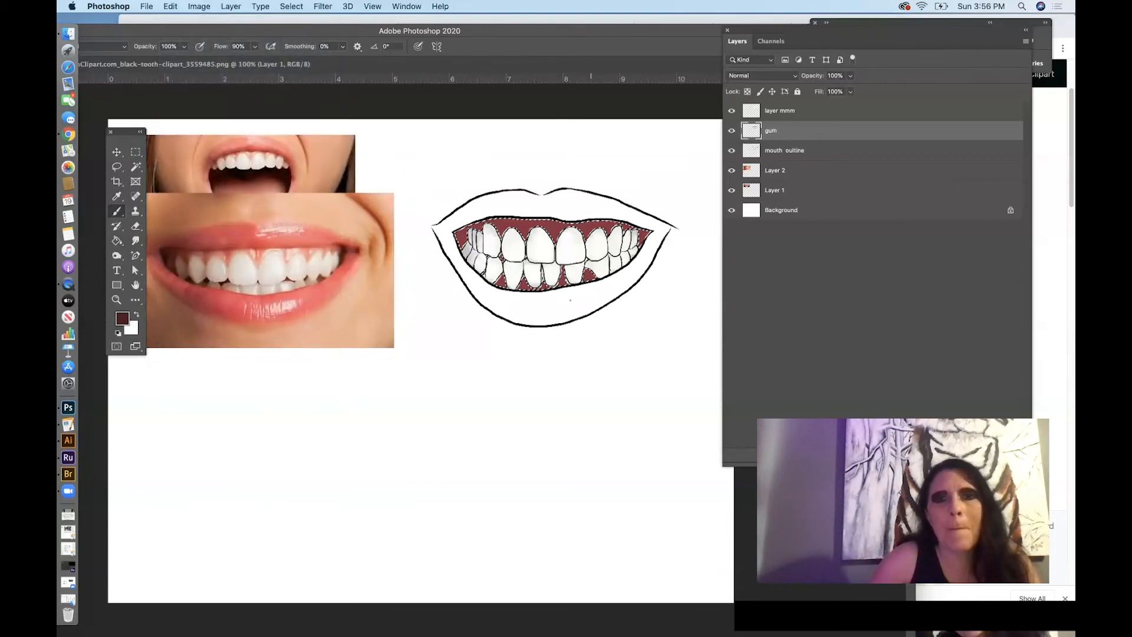
right_click(559, 202)
left_click_drag(623, 236, 626, 235)
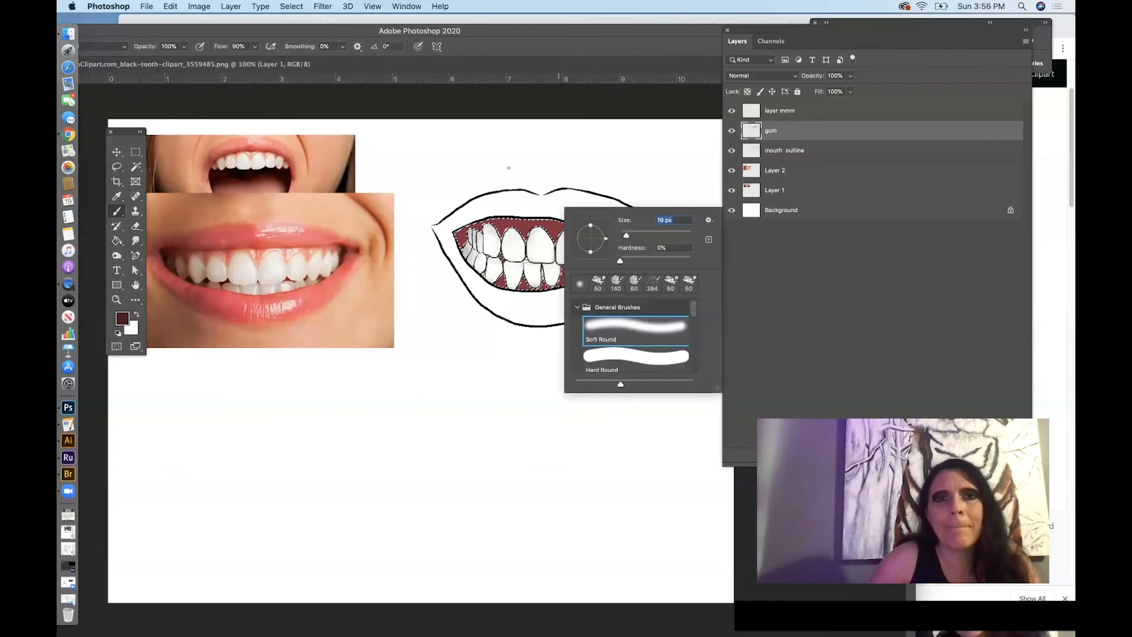
key("Return")
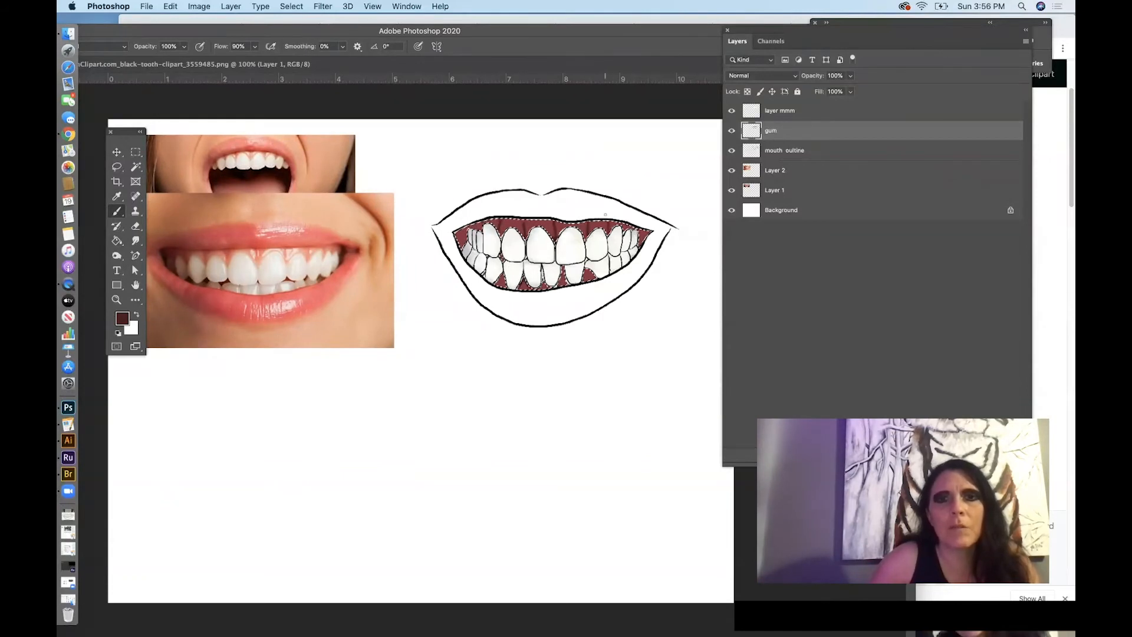
Darken the outer edges and corners of the gums with the dark red brush at 47% opacity
right_click(531, 215)
key("4")
key("7")
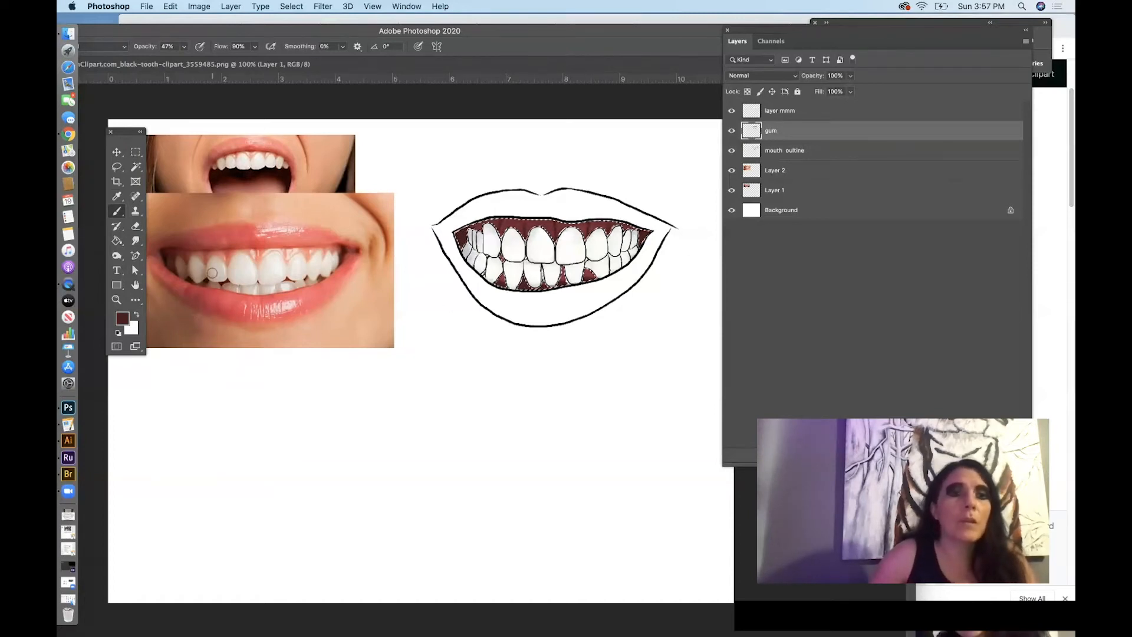
Set the foreground color to #d1475e and brush lighter highlights onto the upper gum above the teeth at 47% opacity
key("z")
left_click(534, 255)
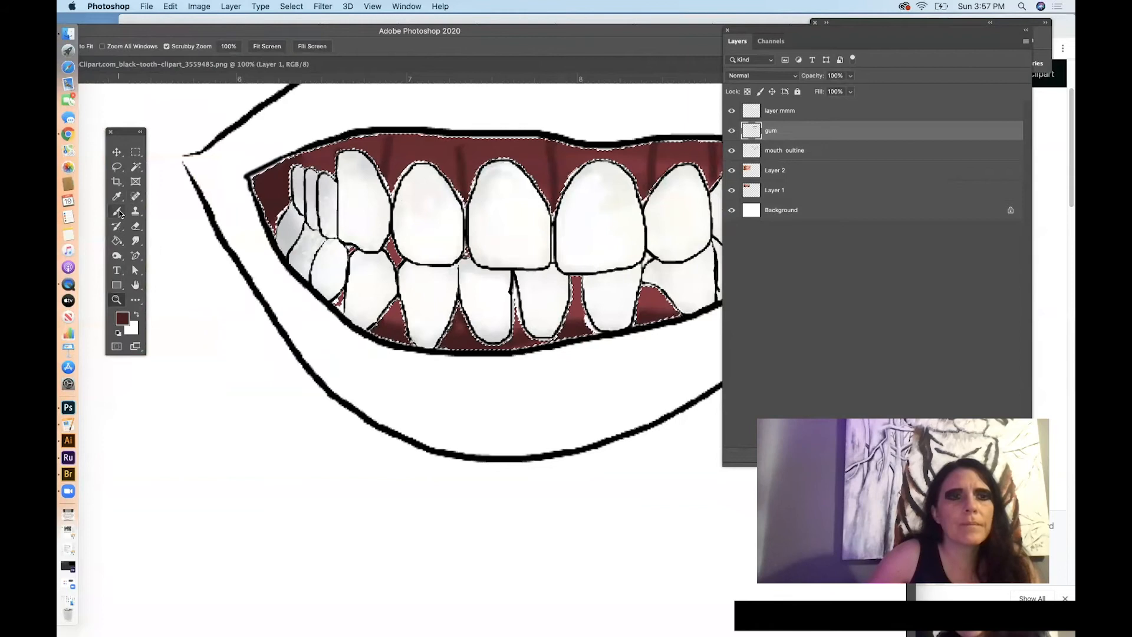
left_click(122, 319)
left_click(589, 266)
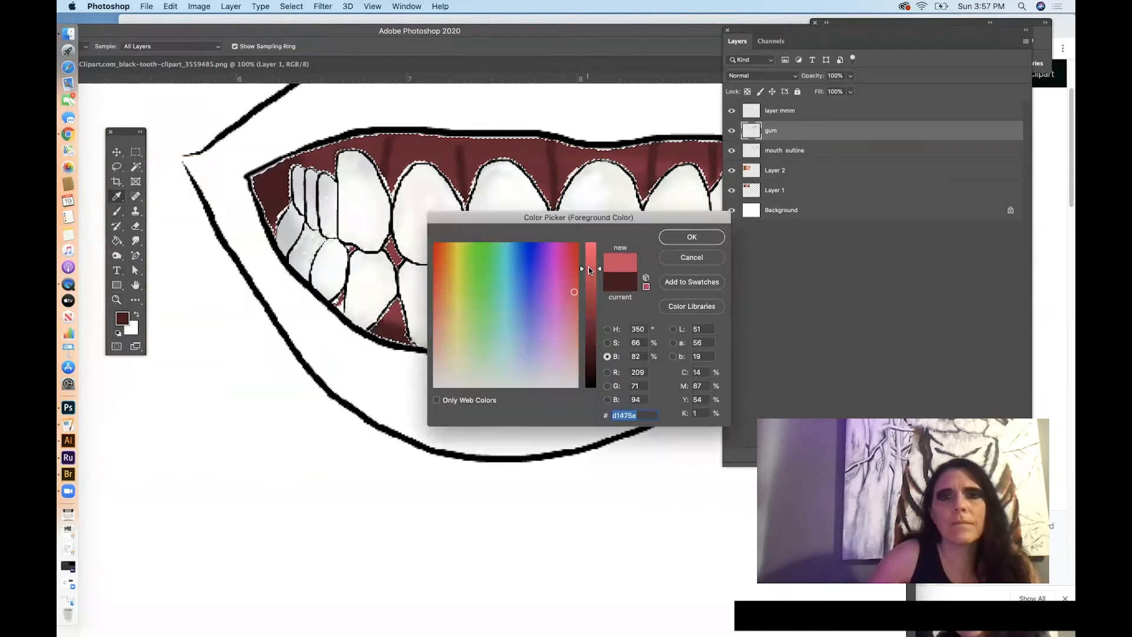
left_click(692, 237)
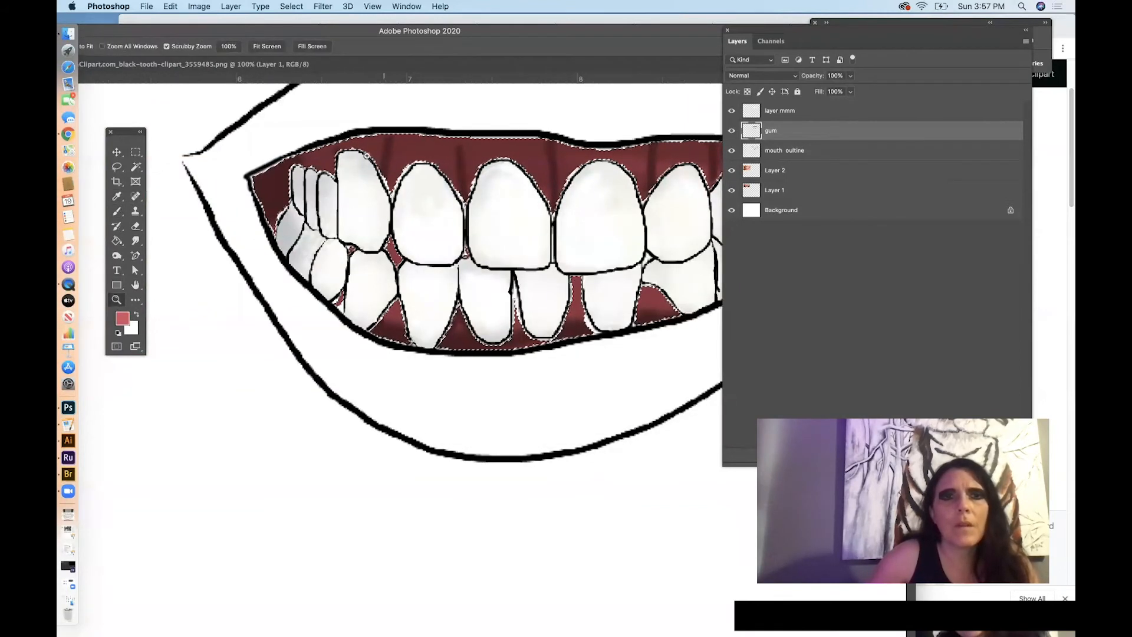
left_click(119, 214)
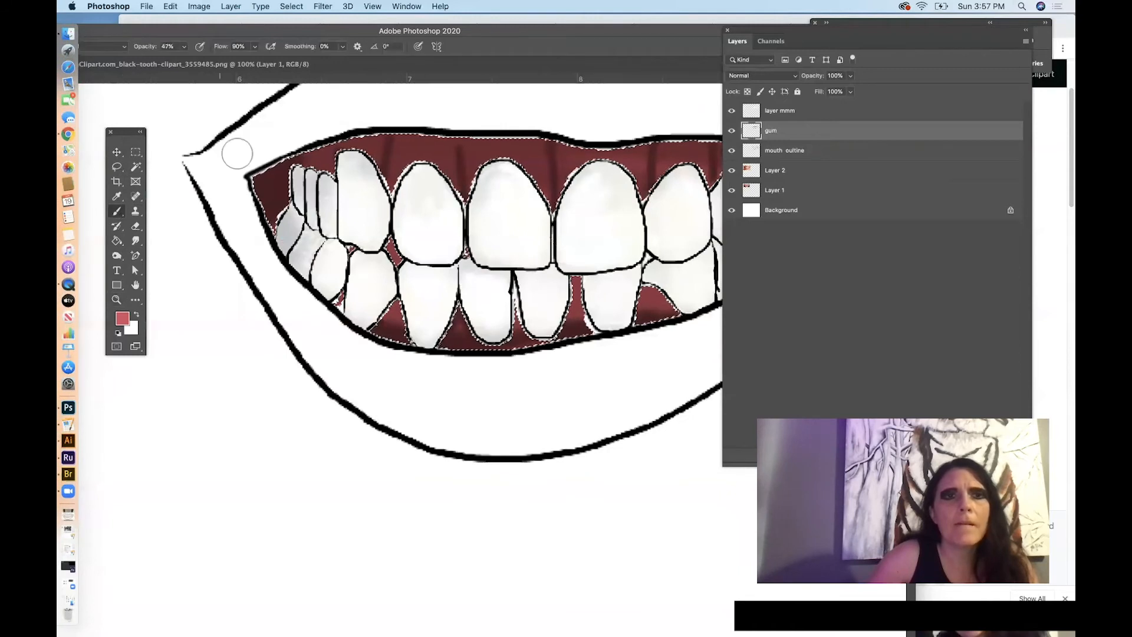
mouse_move(420, 167)
left_mouse_down()
mouse_move(434, 172)
mouse_move(407, 152)
mouse_move(335, 167)
left_mouse_up()
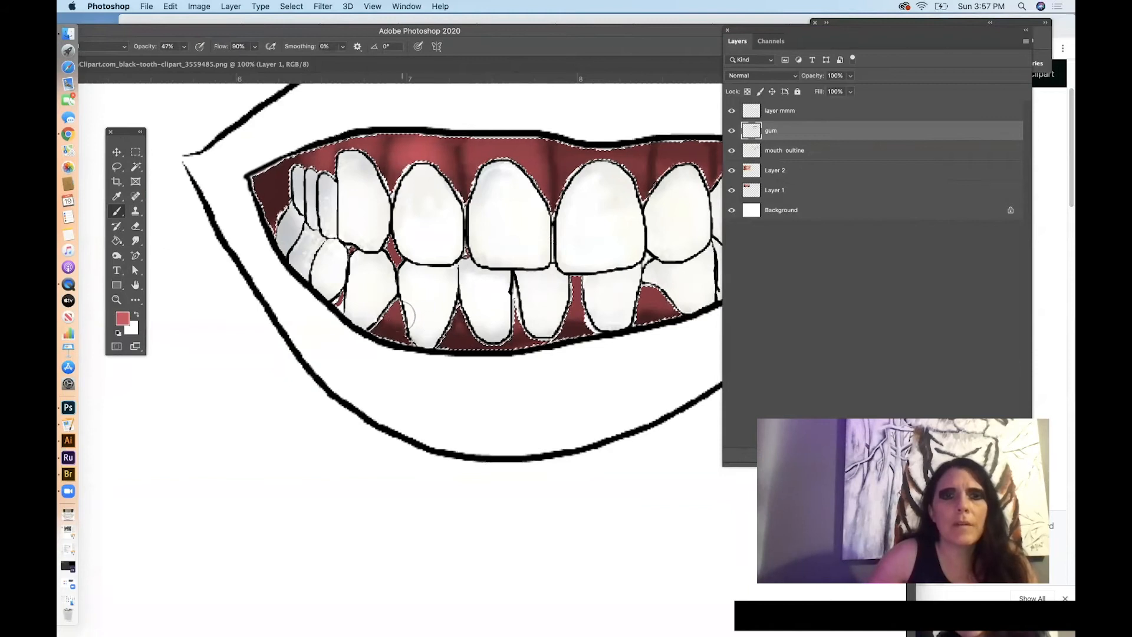
Lighten the foreground color to pink, brush highlights onto the upper gum above the front teeth, and undo the last strokes
scroll(413, 236, "right", 5)
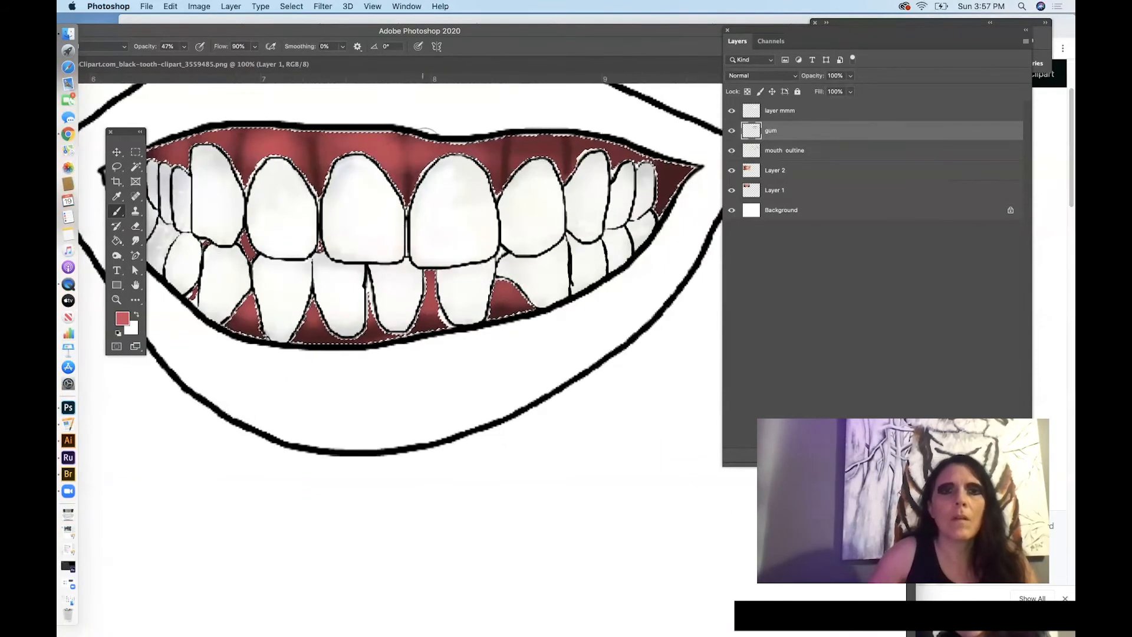
left_click(122, 318)
left_click(451, 281)
left_click(690, 252)
left_click_drag(257, 141, 377, 144)
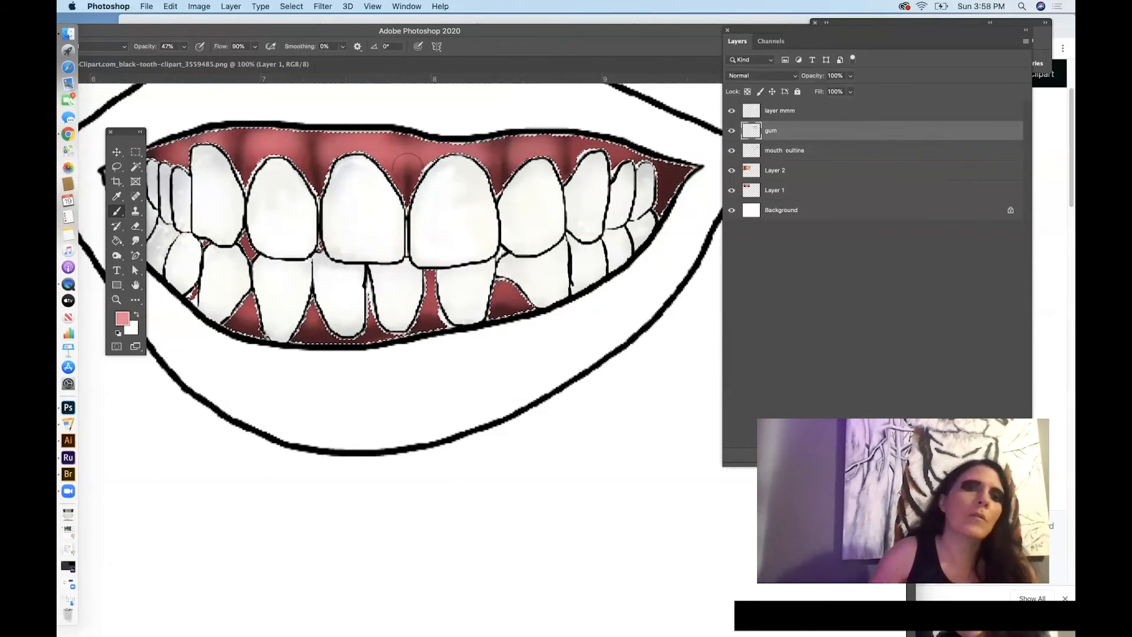
left_click(170, 6)
left_click(174, 20)
left_click(186, 6)
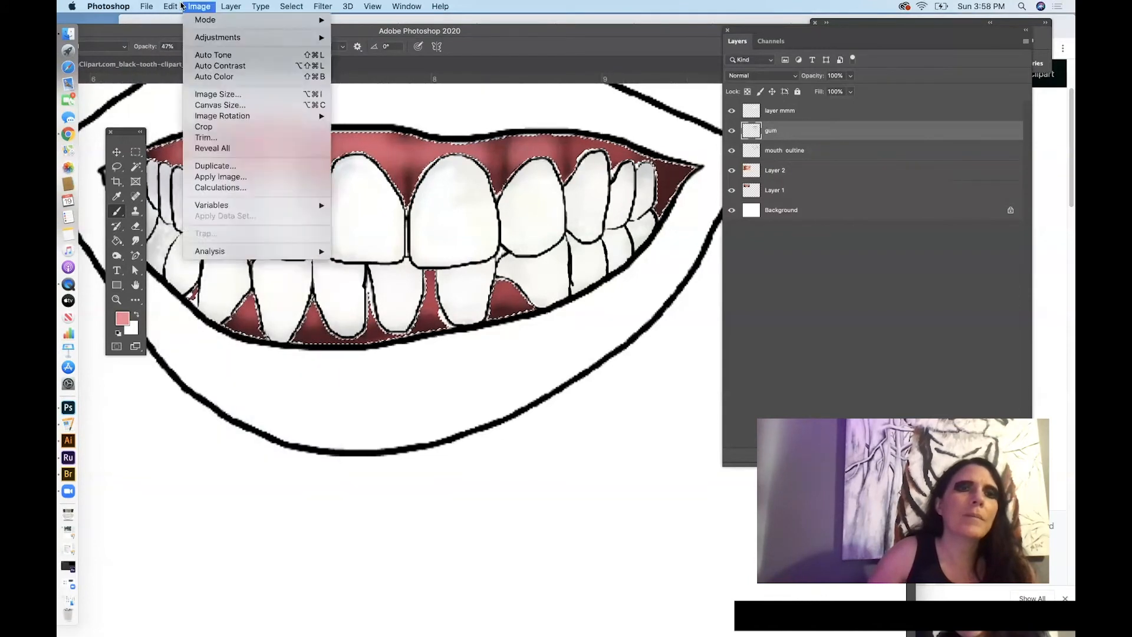
left_click(182, 21)
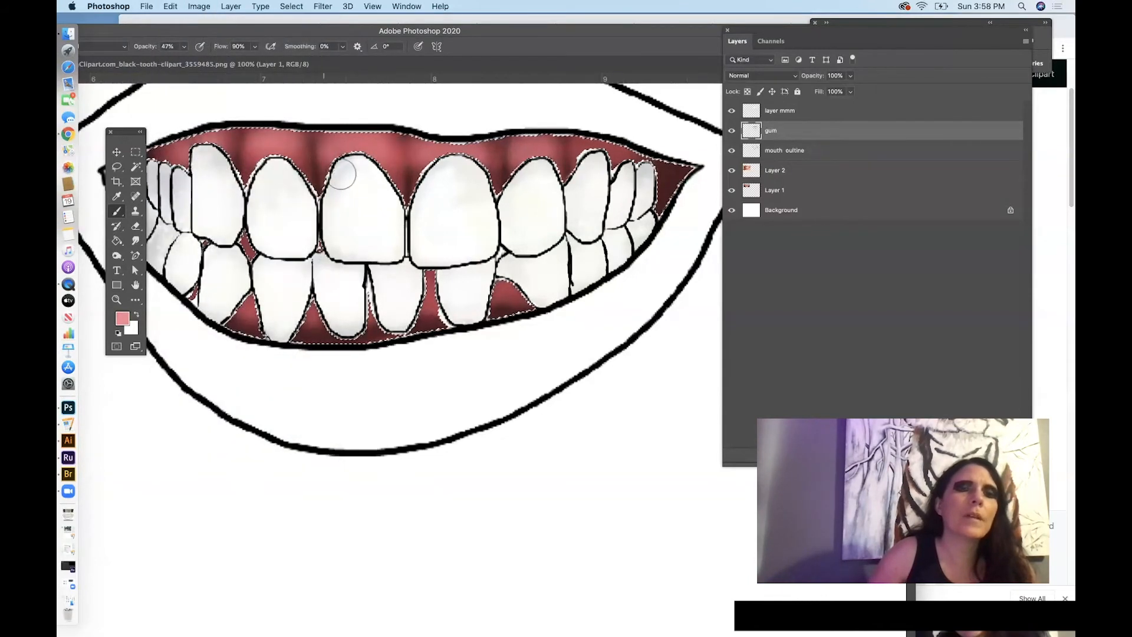
Brush pink highlights onto the lower gum areas between the bottom teeth at 47% opacity
right_click(313, 311)
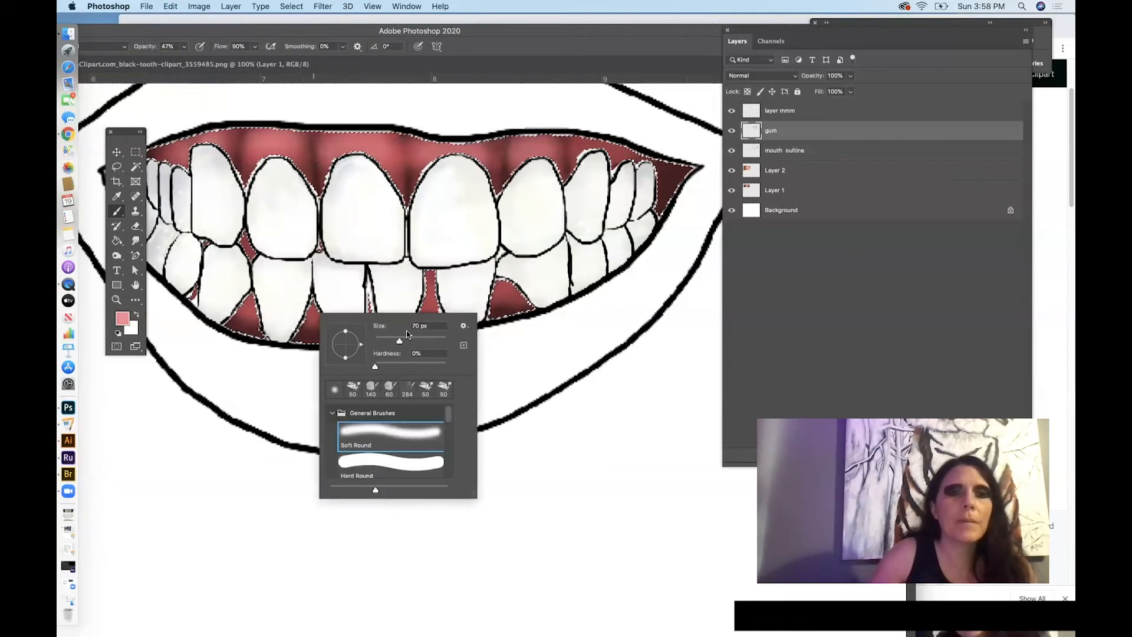
key("Escape")
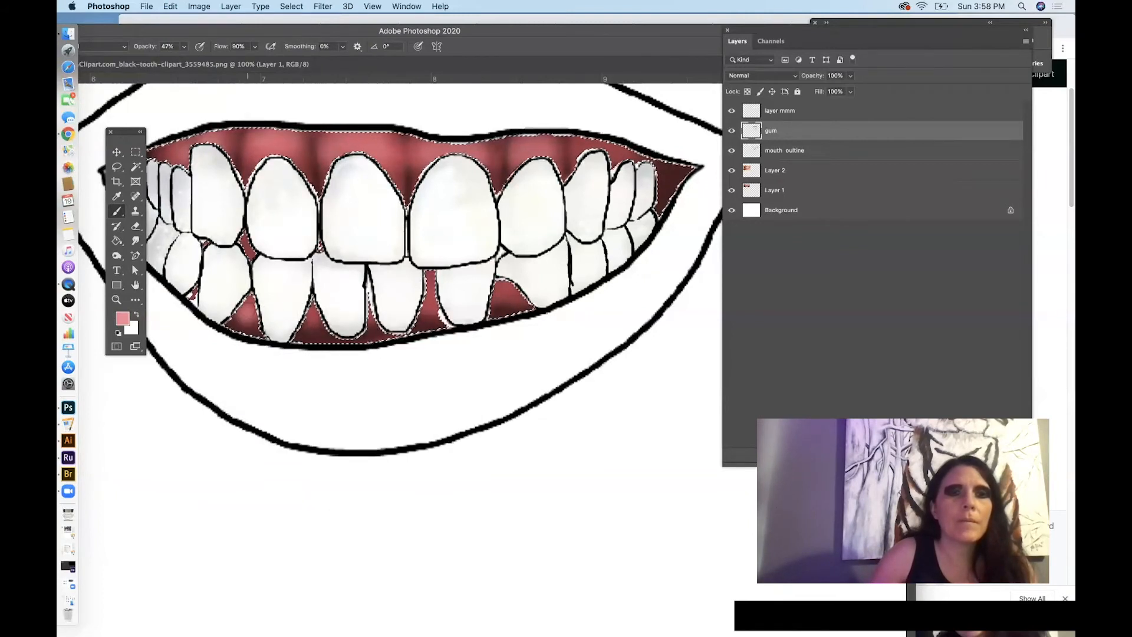
mouse_move(313, 328)
left_mouse_down()
mouse_move(413, 328)
mouse_move(354, 329)
mouse_move(413, 328)
mouse_move(437, 294)
mouse_move(488, 301)
left_mouse_up()
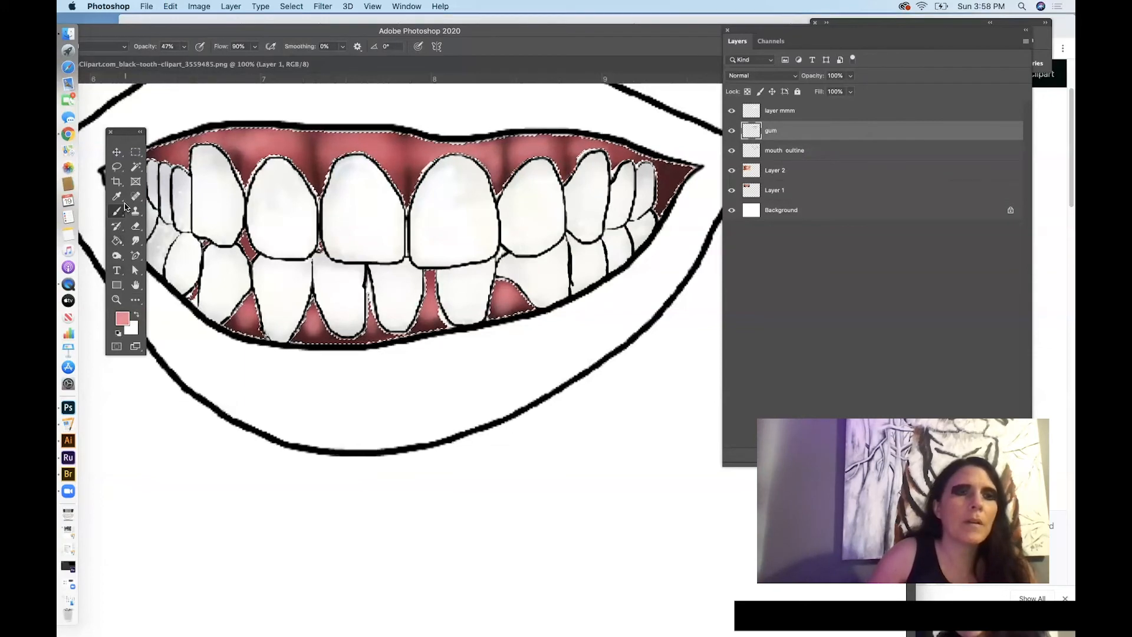
Sample the dark red at the gum's corner and brush shadows onto the upper gum between the teeth with a smaller soft brush
left_click(157, 152, "alt")
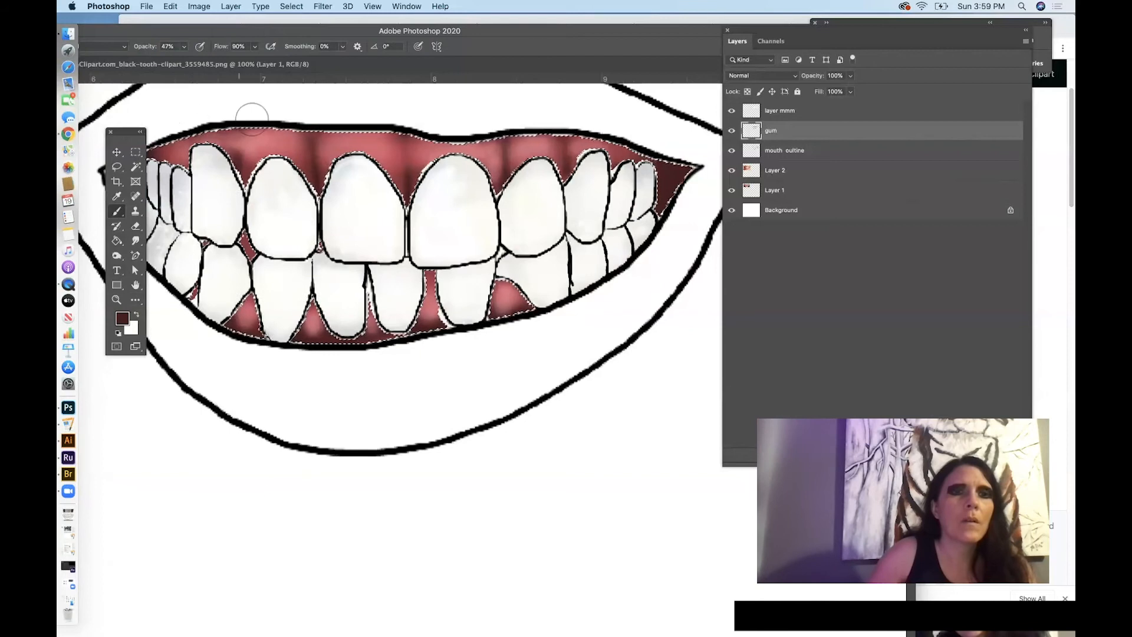
key("r")
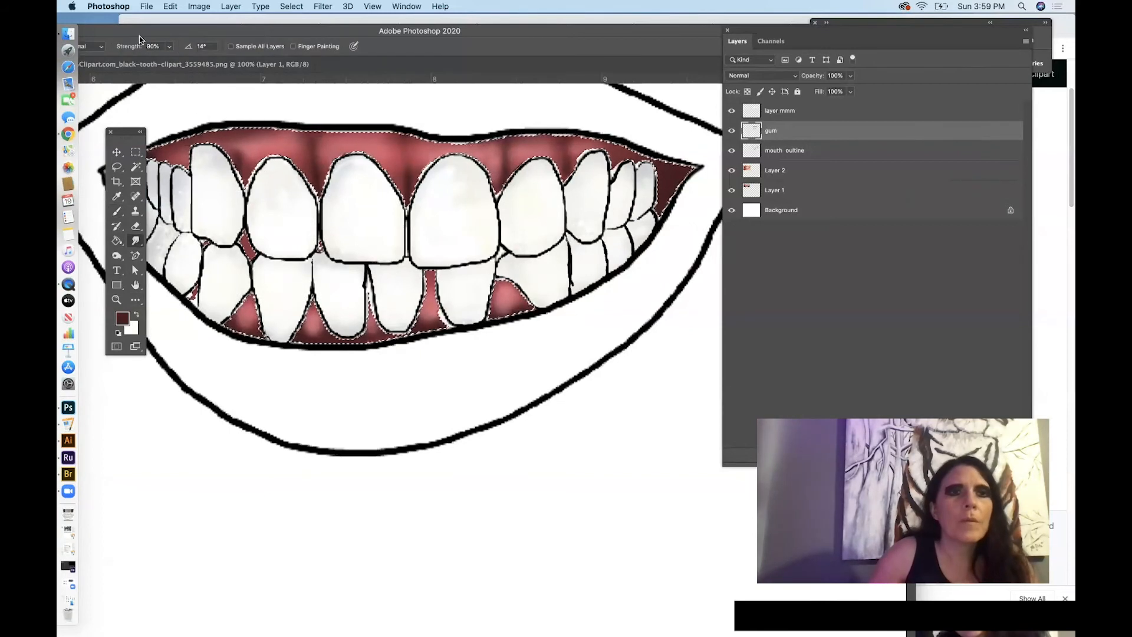
mouse_move(182, 32)
left_mouse_down()
mouse_move(380, 27)
mouse_move(338, 26)
left_mouse_up()
left_click(161, 40)
left_click(122, 157)
left_click(621, 50)
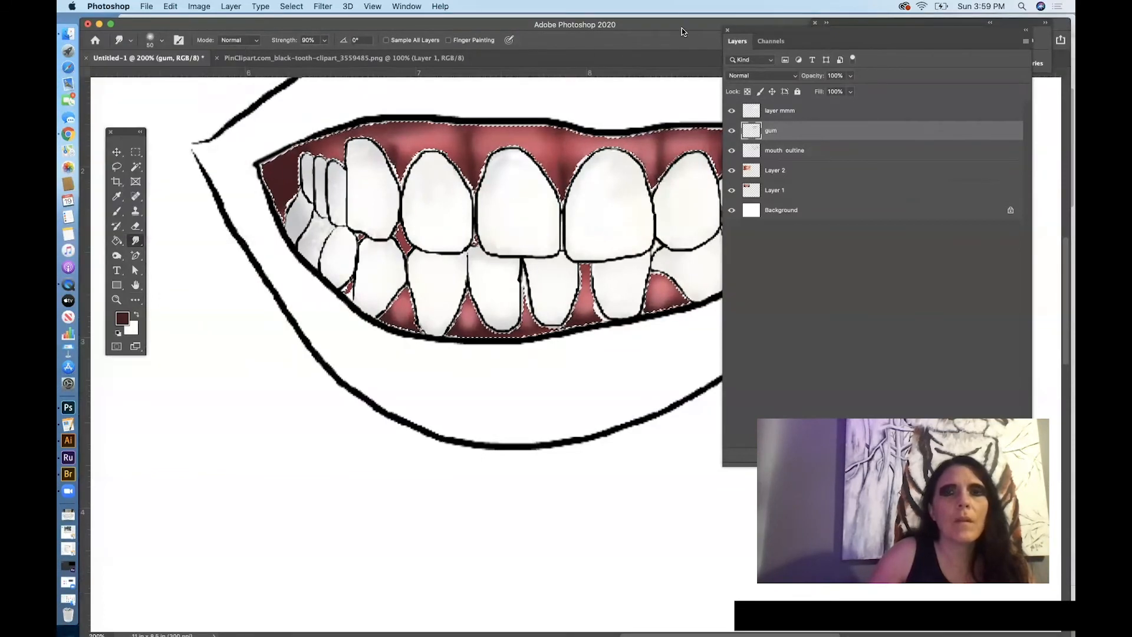
left_click_drag(682, 27, 570, 34)
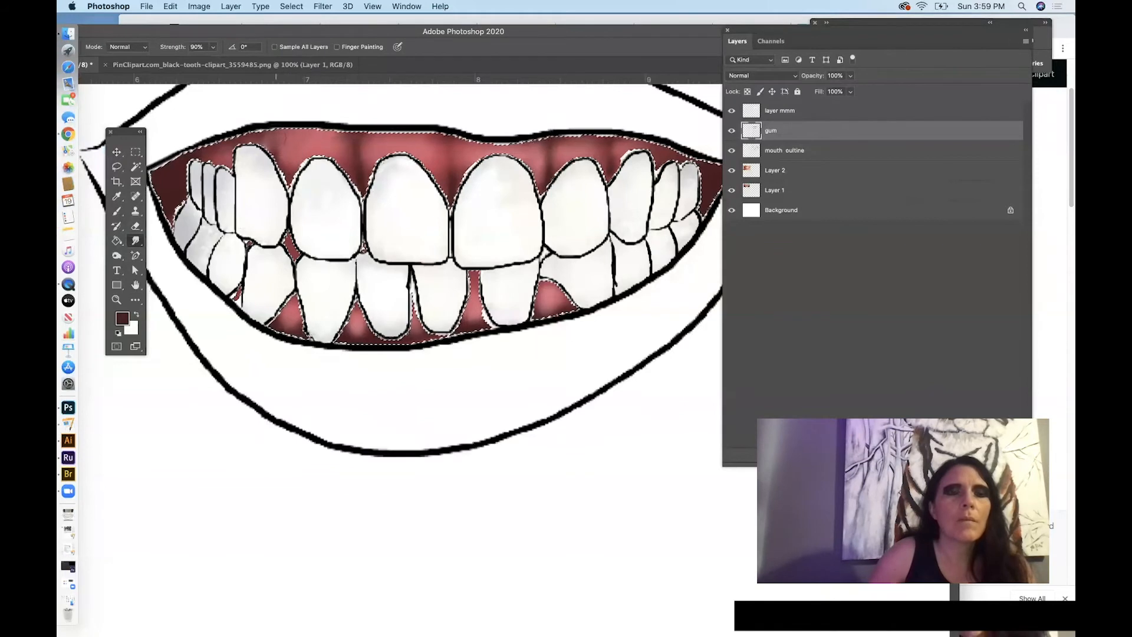
key("b")
right_click(461, 125)
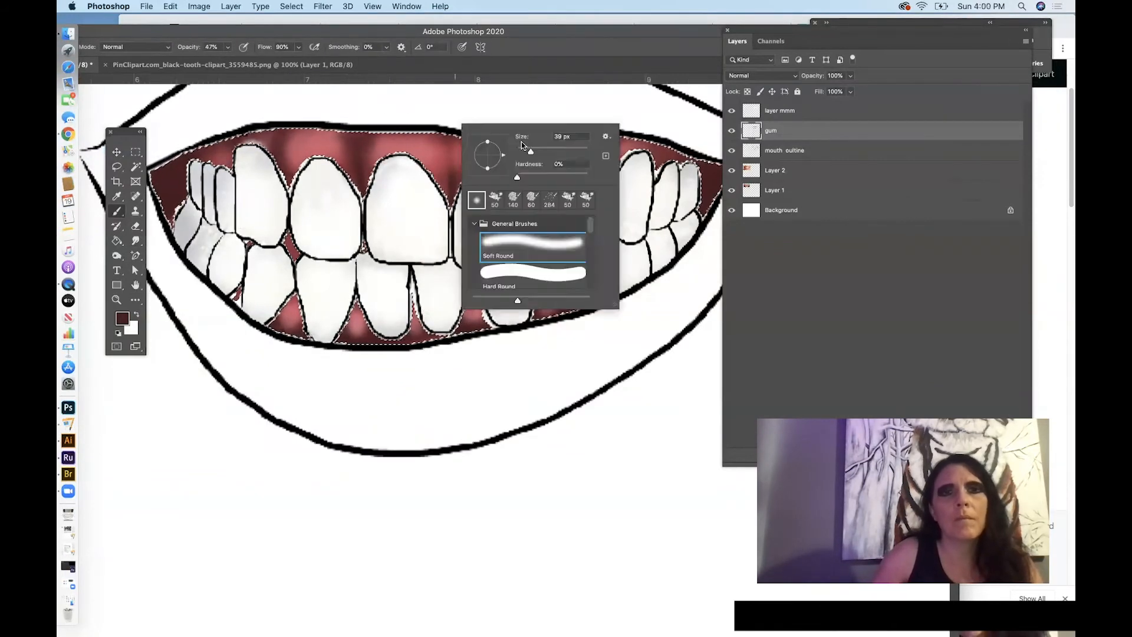
left_click(453, 154)
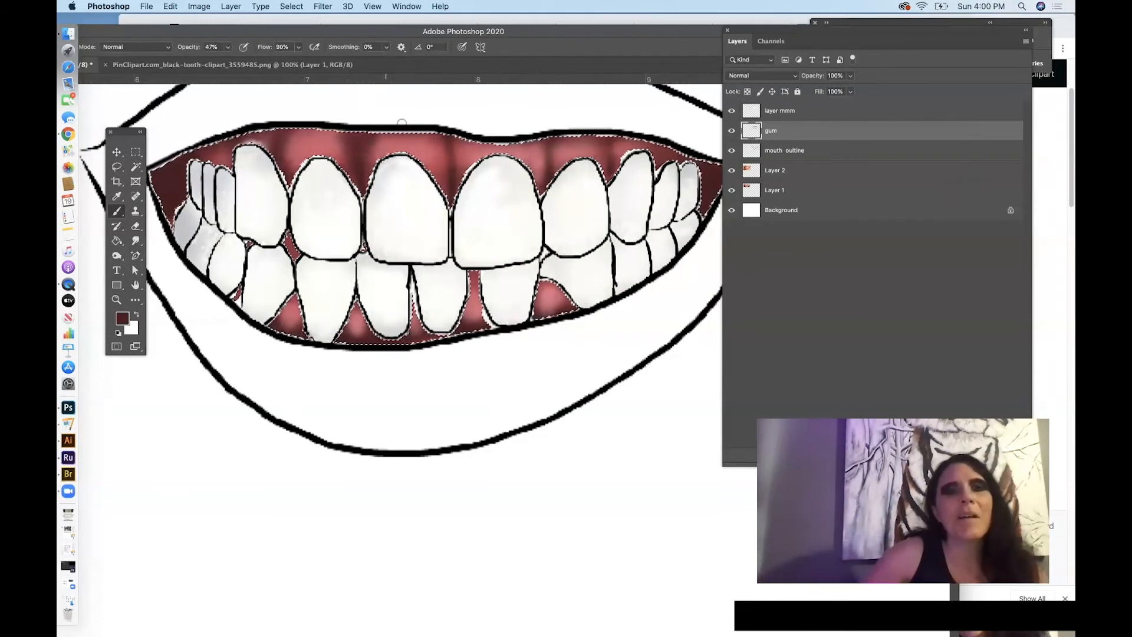
Sample the red of the upper gum and lighten it to #d98592 as the brush's foreground color
left_click(118, 198)
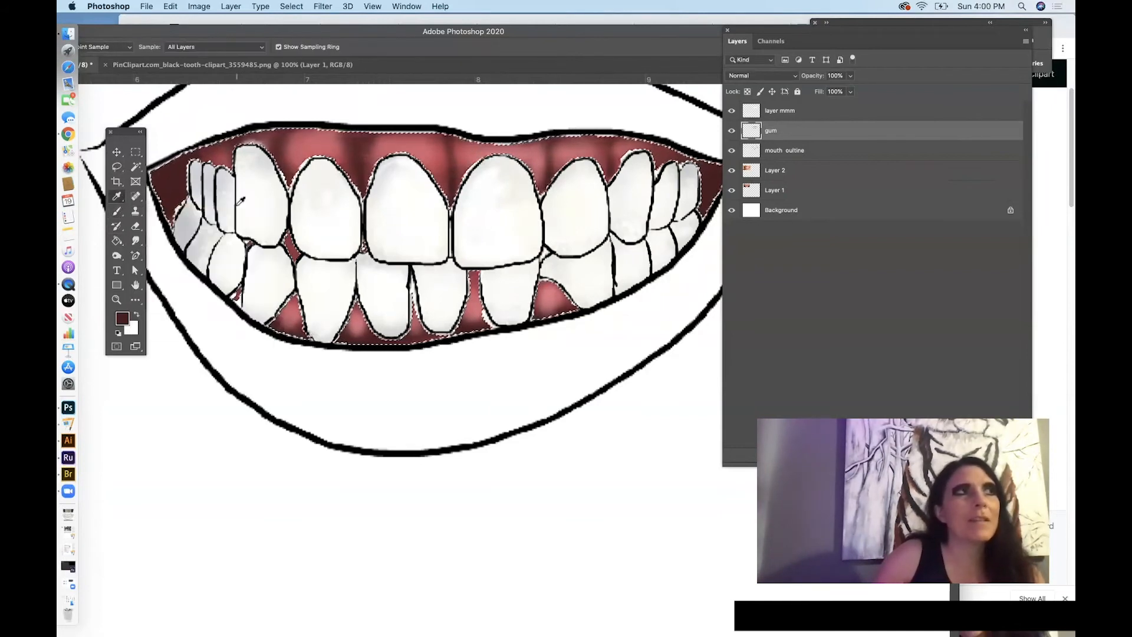
left_click(409, 140)
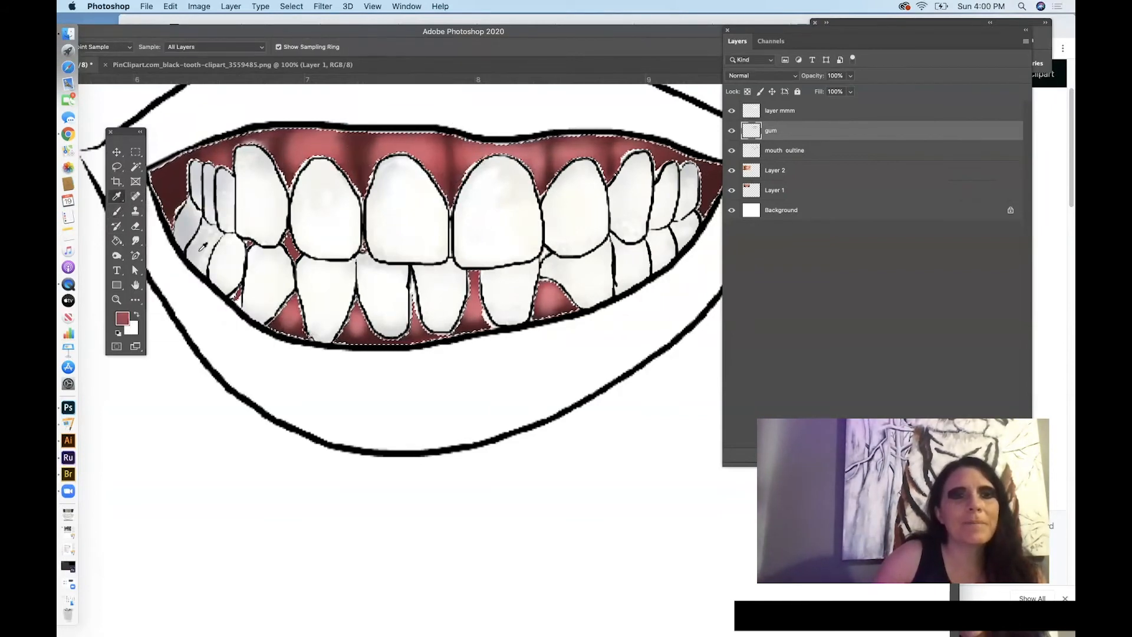
left_click(122, 319)
left_click(590, 331)
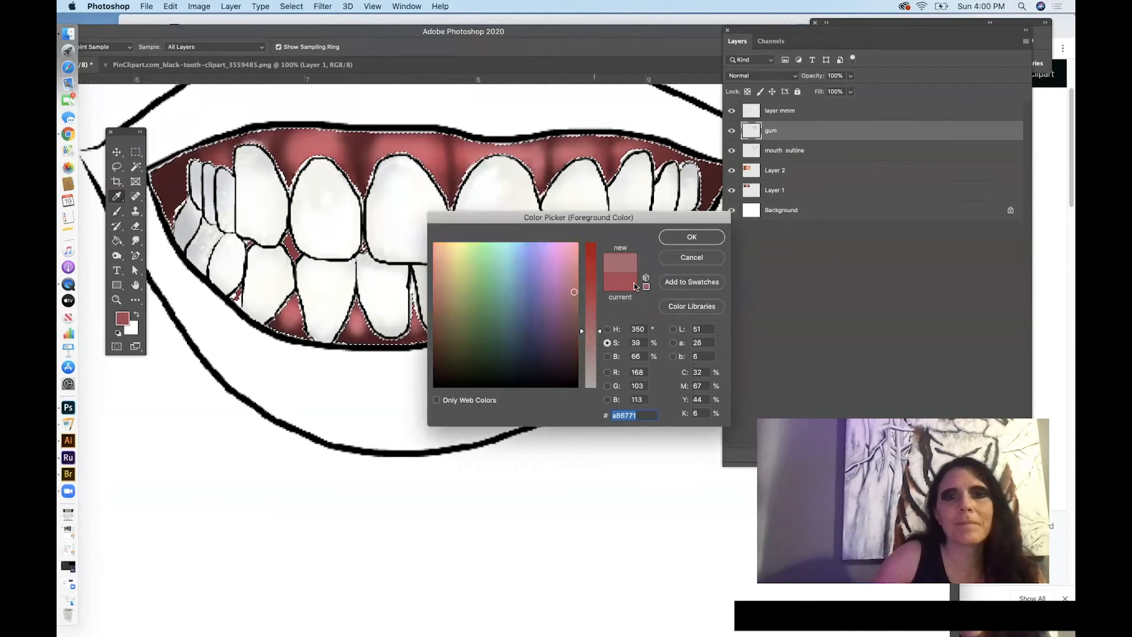
left_click_drag(599, 281, 599, 264)
left_click(692, 237)
key("b")
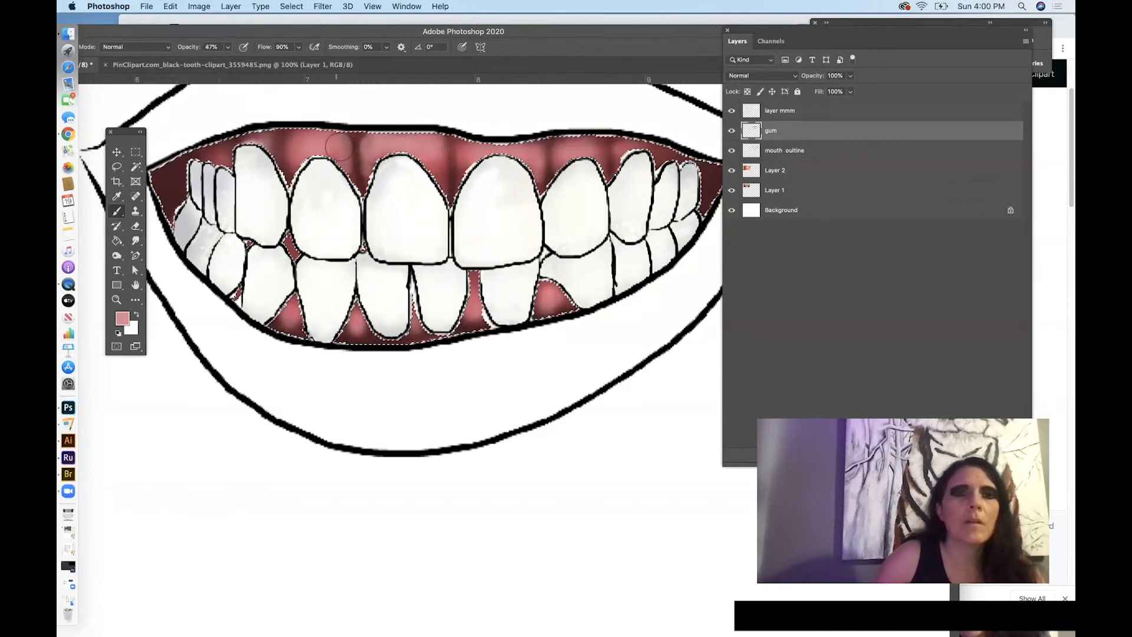
Brush pink highlights along the upper gum above the teeth at 47% opacity
left_click_drag(424, 240, 678, 377)
mouse_move(377, 277)
left_mouse_down()
mouse_move(619, 263)
mouse_move(516, 303)
mouse_move(588, 287)
mouse_move(385, 338)
left_mouse_up()
left_click_drag(648, 302, 363, 294)
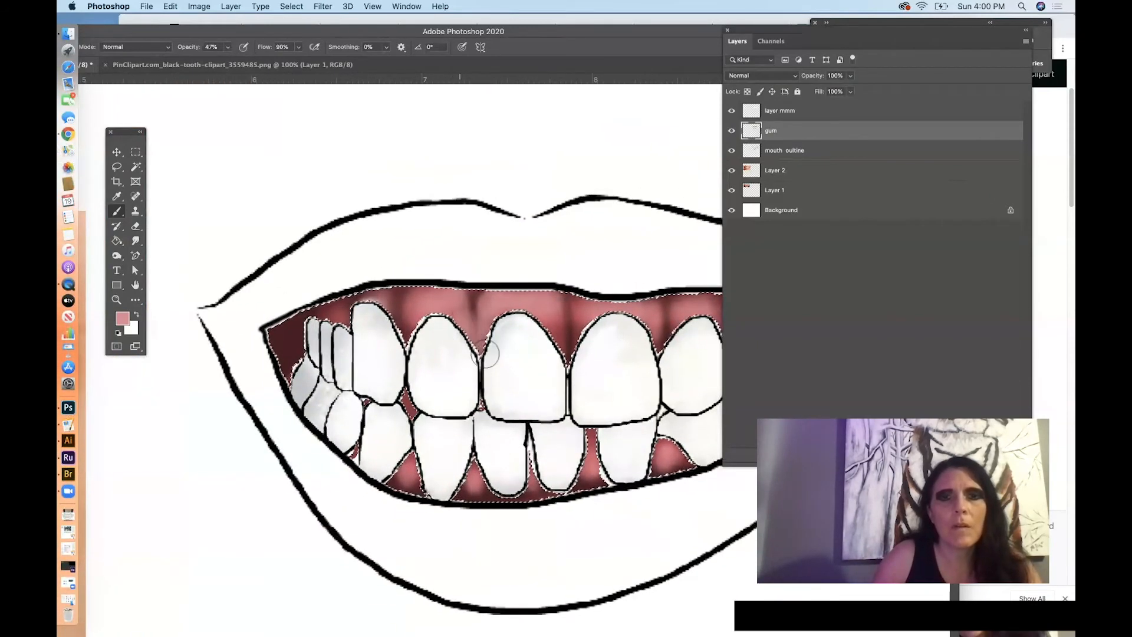
left_click_drag(568, 356, 462, 357)
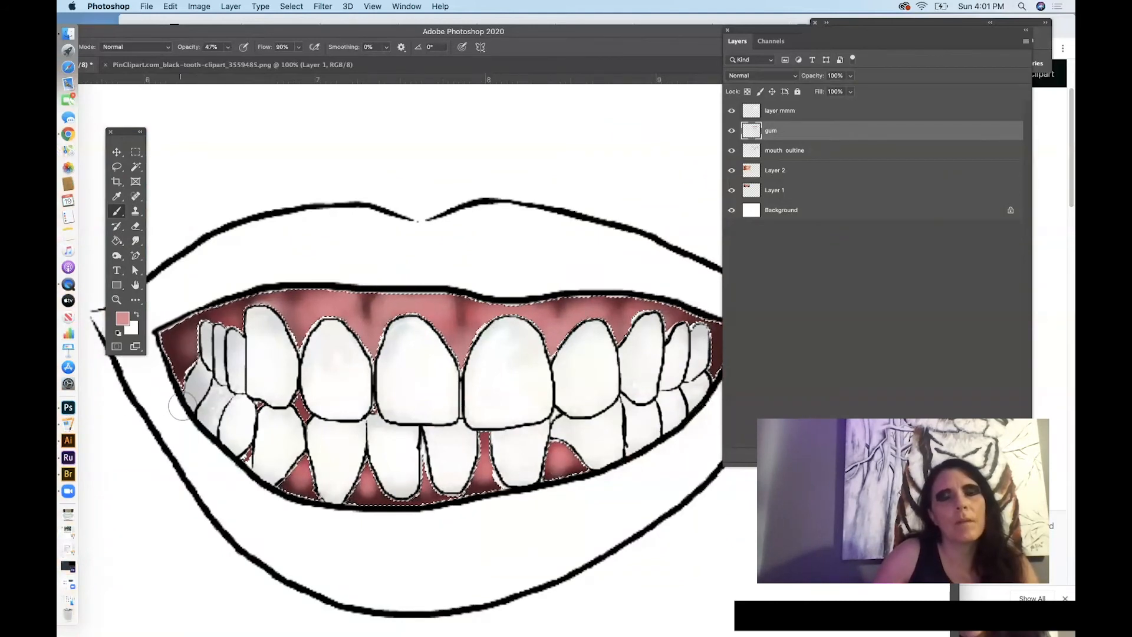
left_click_drag(561, 383, 414, 364)
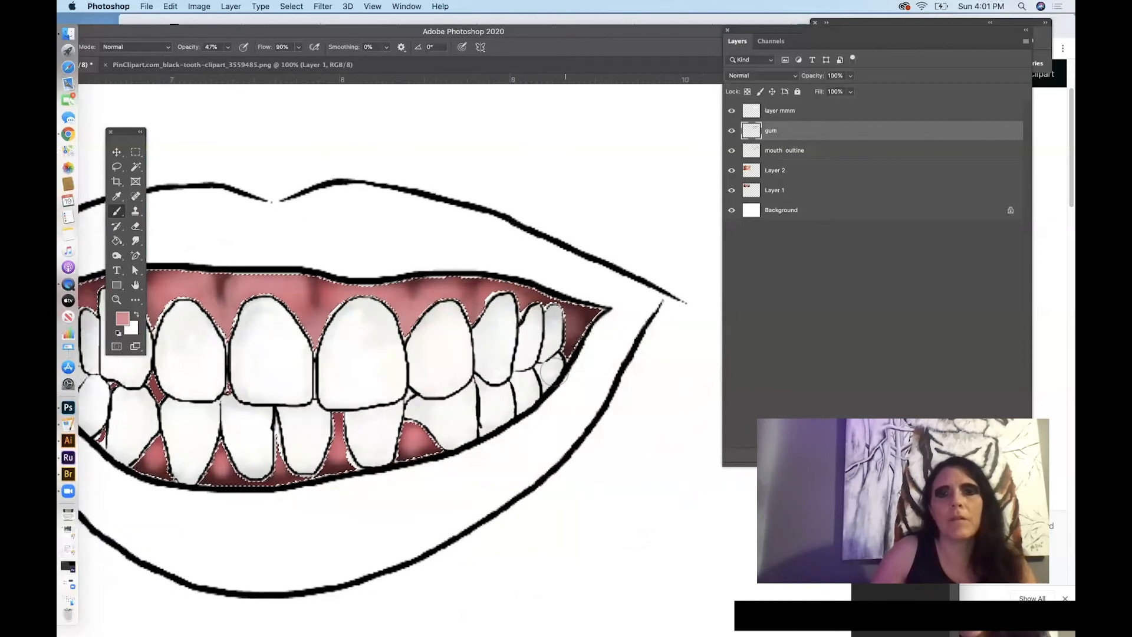
left_click_drag(342, 423, 465, 402)
Lighten the foreground color to #eeb9c1 and brush highlights onto the upper gum and the lower gum gaps at 47% opacity
left_click(123, 319)
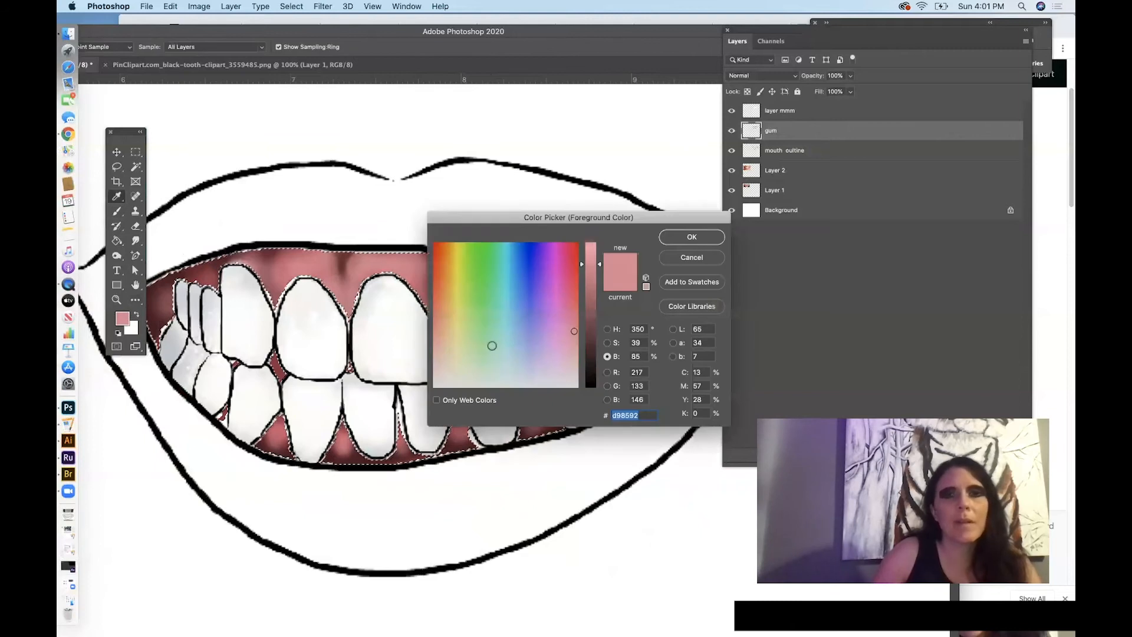
left_click_drag(591, 264, 591, 244)
left_click(691, 237)
right_click(294, 269)
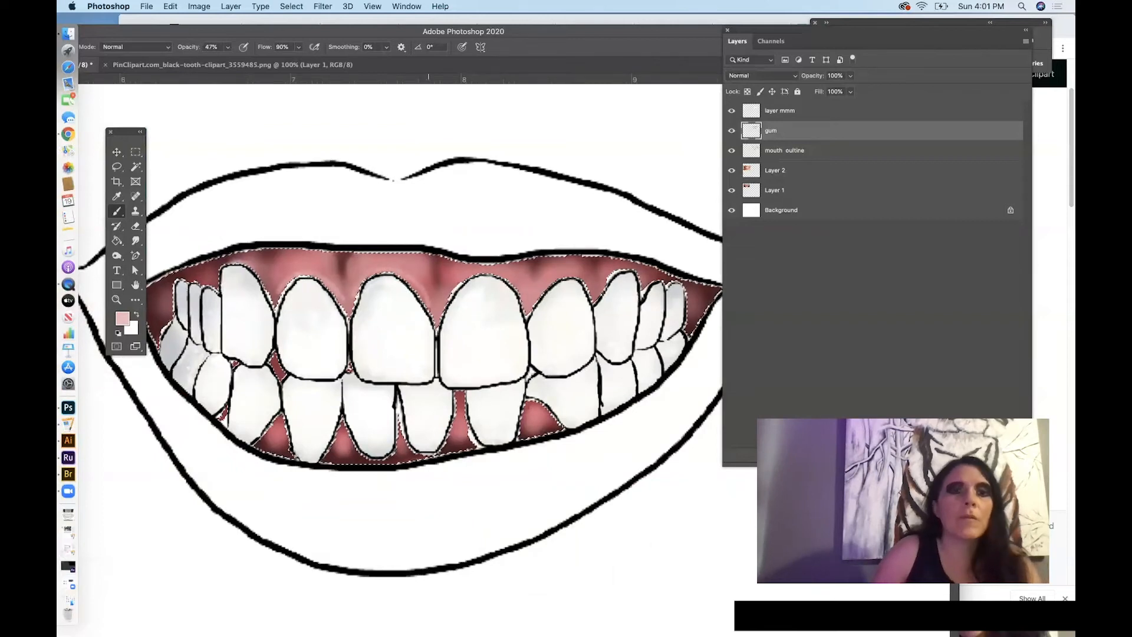
left_click_drag(449, 303, 351, 342)
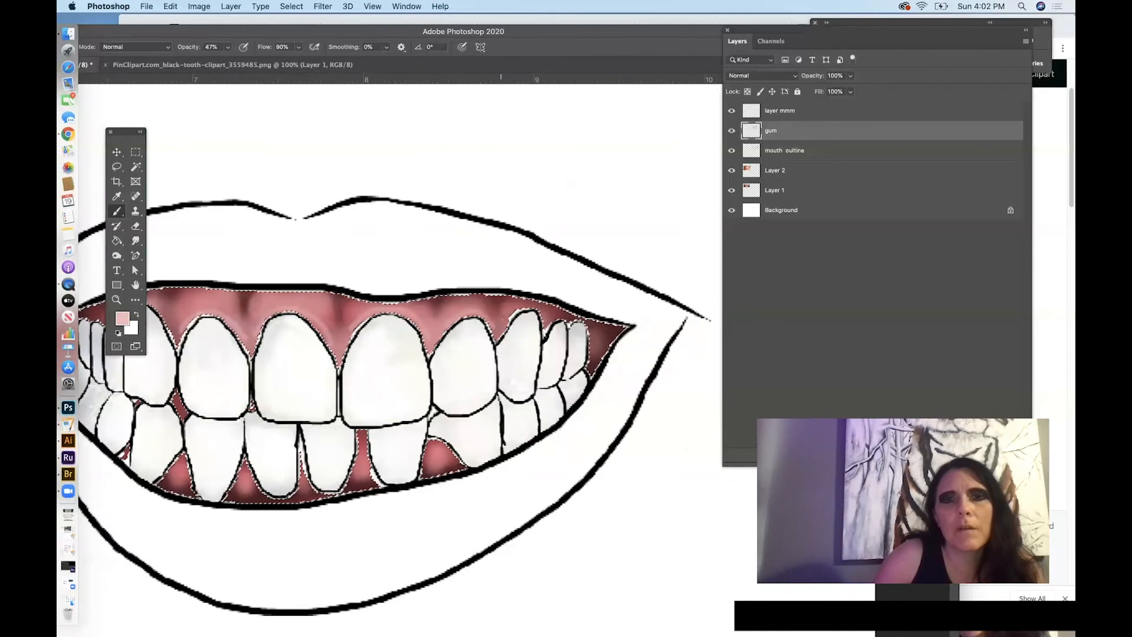
left_click_drag(300, 353, 430, 362)
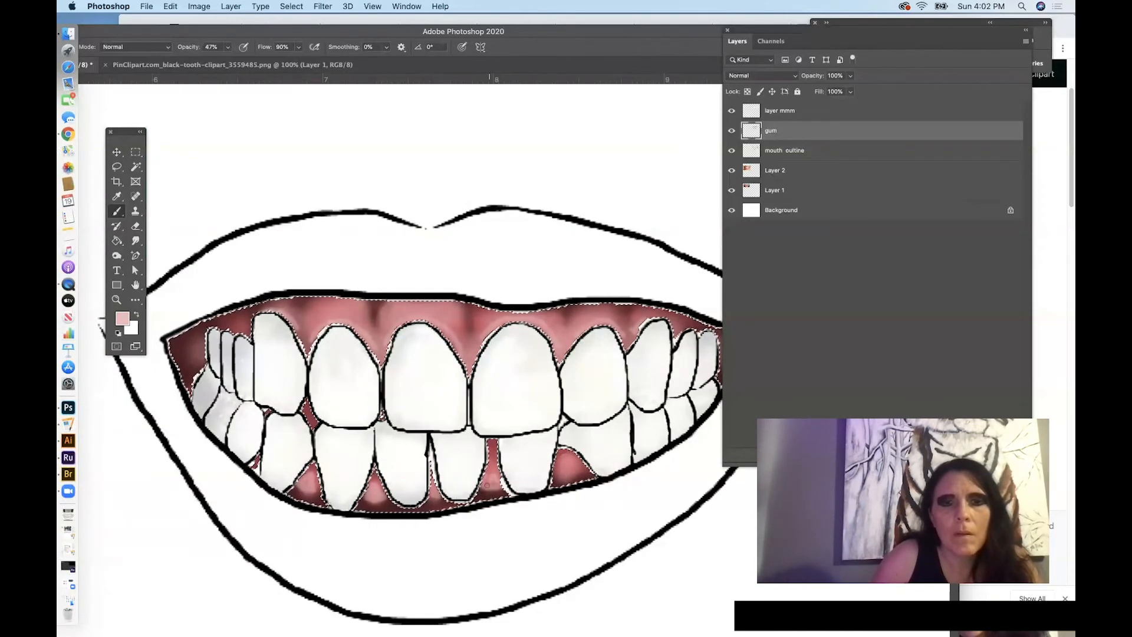
Lighten the foreground pink further and brush soft highlights above the upper front teeth and between the bottom teeth
left_click(135, 241)
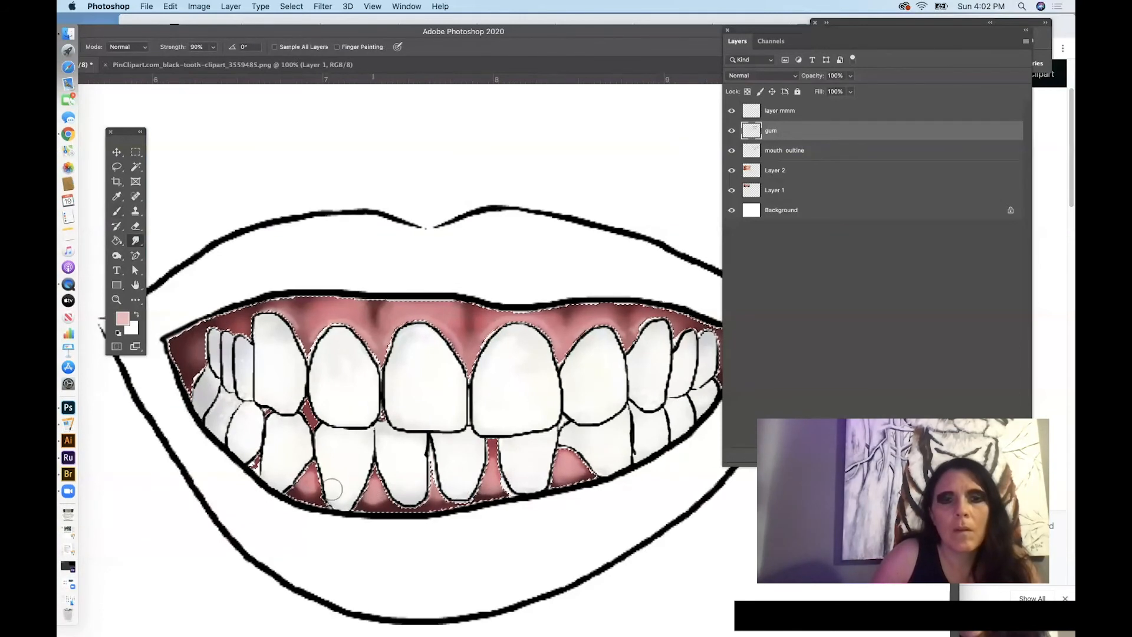
left_click(122, 319)
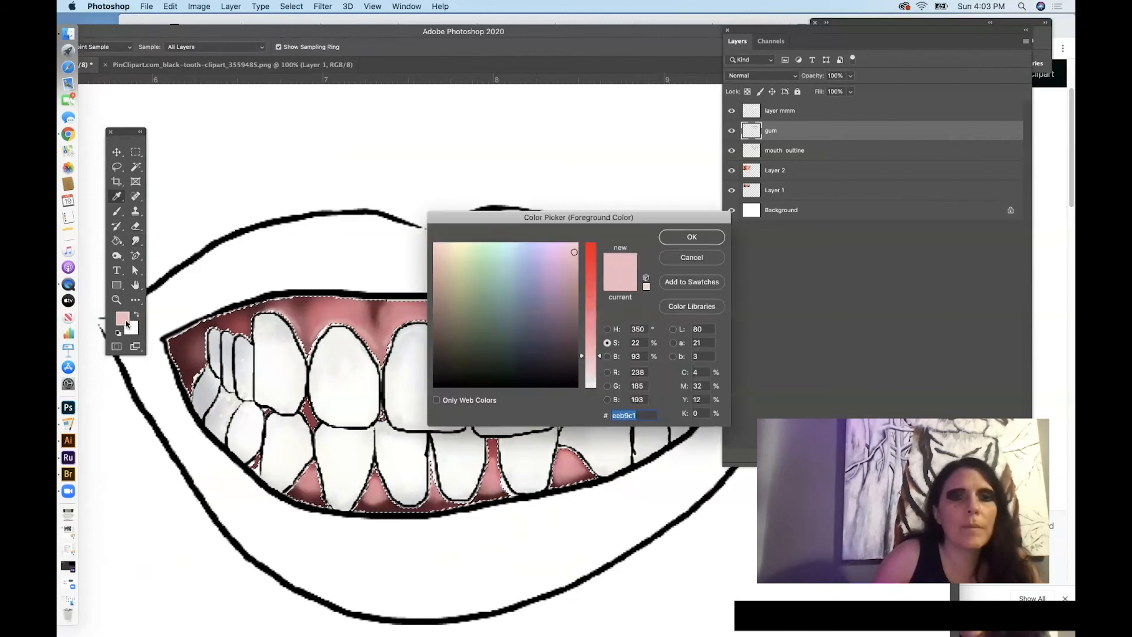
left_click(687, 238)
key("b")
right_click(378, 322)
left_click_drag(320, 313, 439, 312)
left_click(374, 496)
left_click(492, 485)
left_click(569, 468)
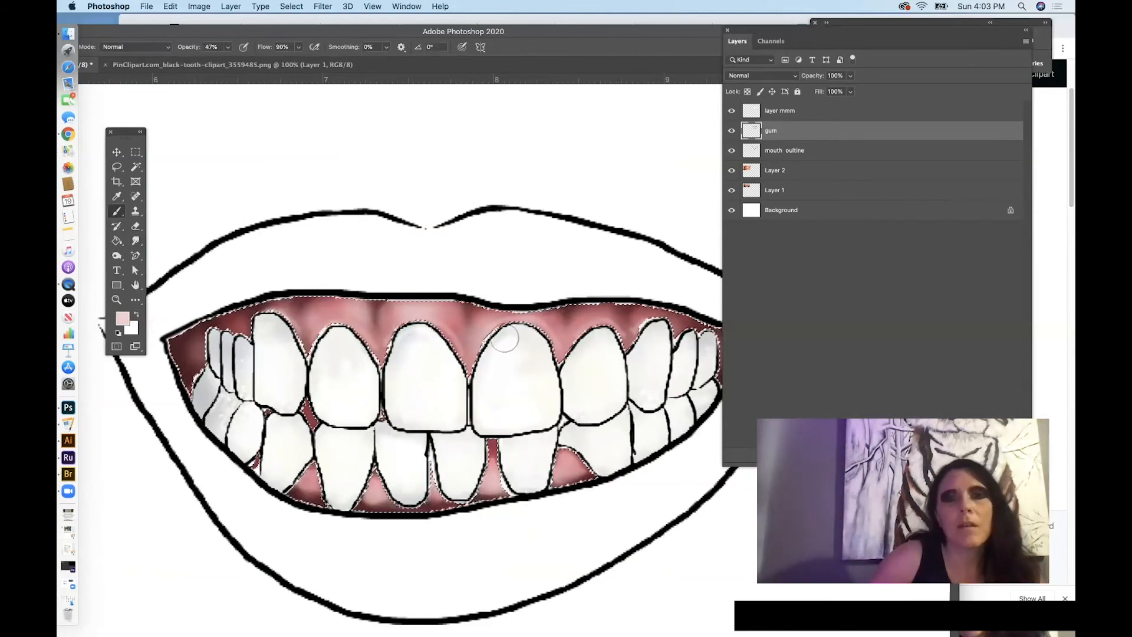
Try a textured Smudge stroke on the upper gum between the front teeth, and undo it
right_click(604, 342)
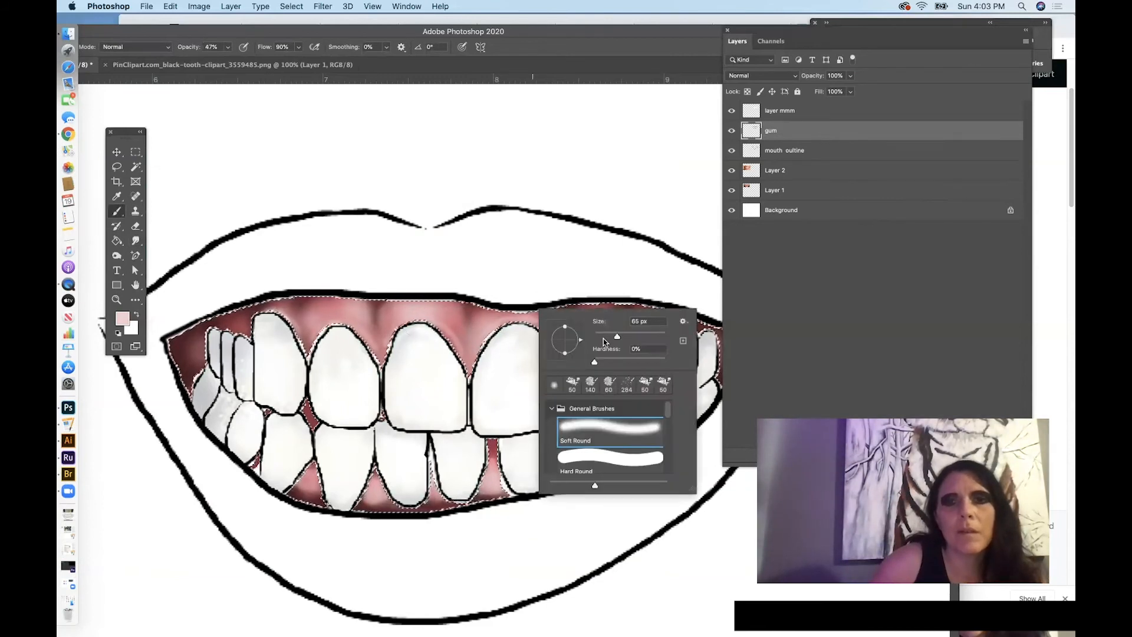
left_click(646, 388)
left_click_drag(481, 326, 469, 346)
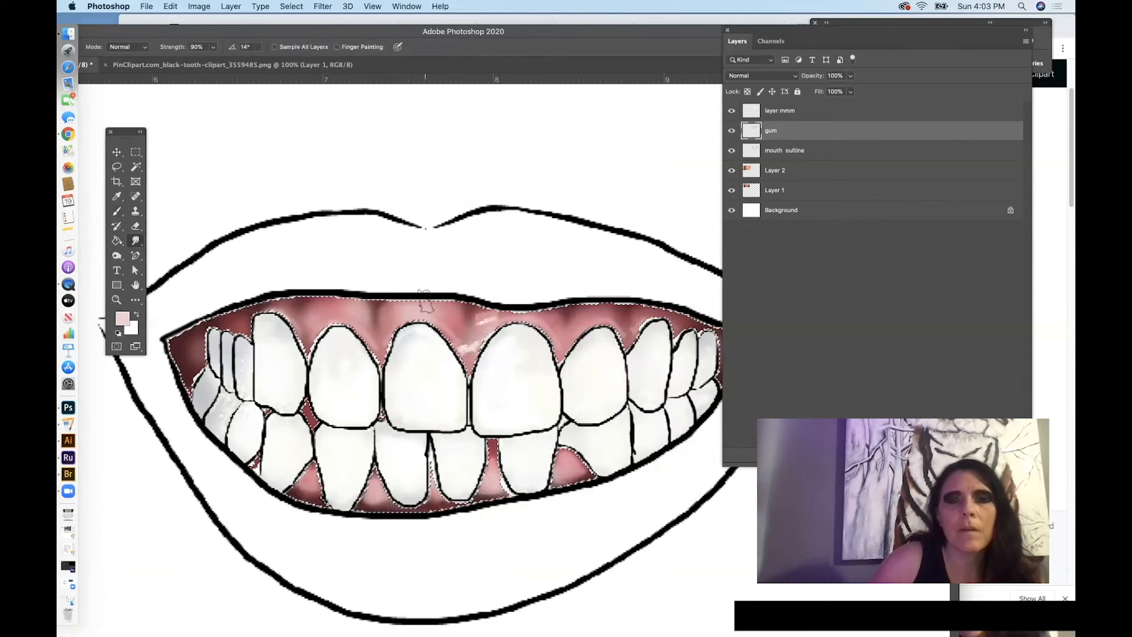
left_click(173, 10)
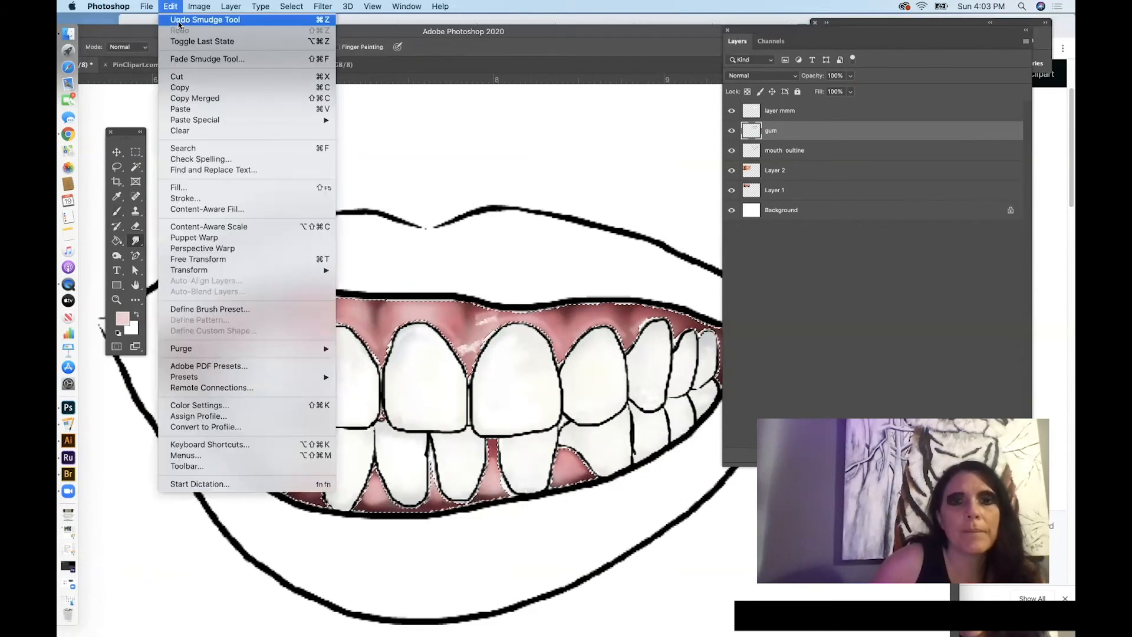
left_click(180, 20)
Choose a textured brush preset for the Brush tool and dab pale pink texture onto the upper gum at 38% flow
right_click(591, 293)
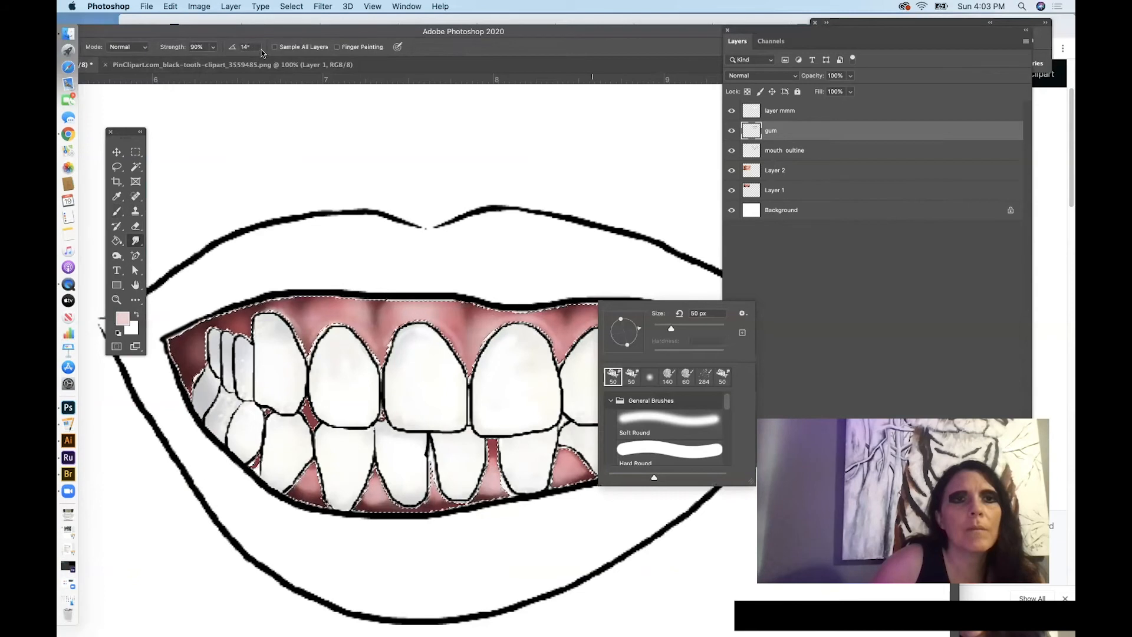
left_click_drag(230, 33, 284, 30)
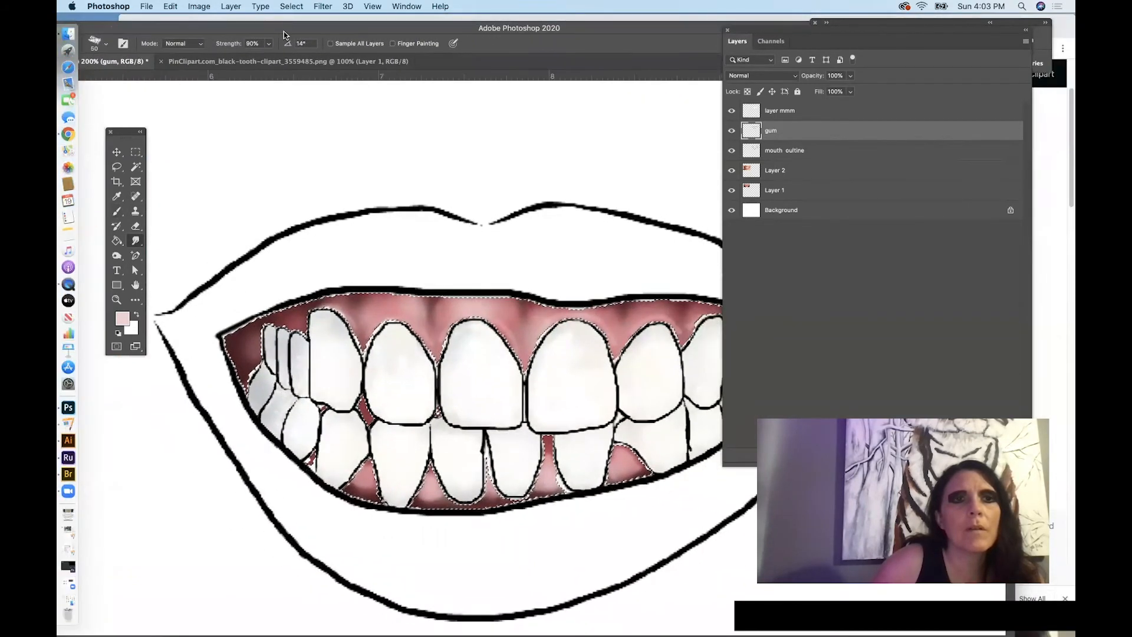
key("b")
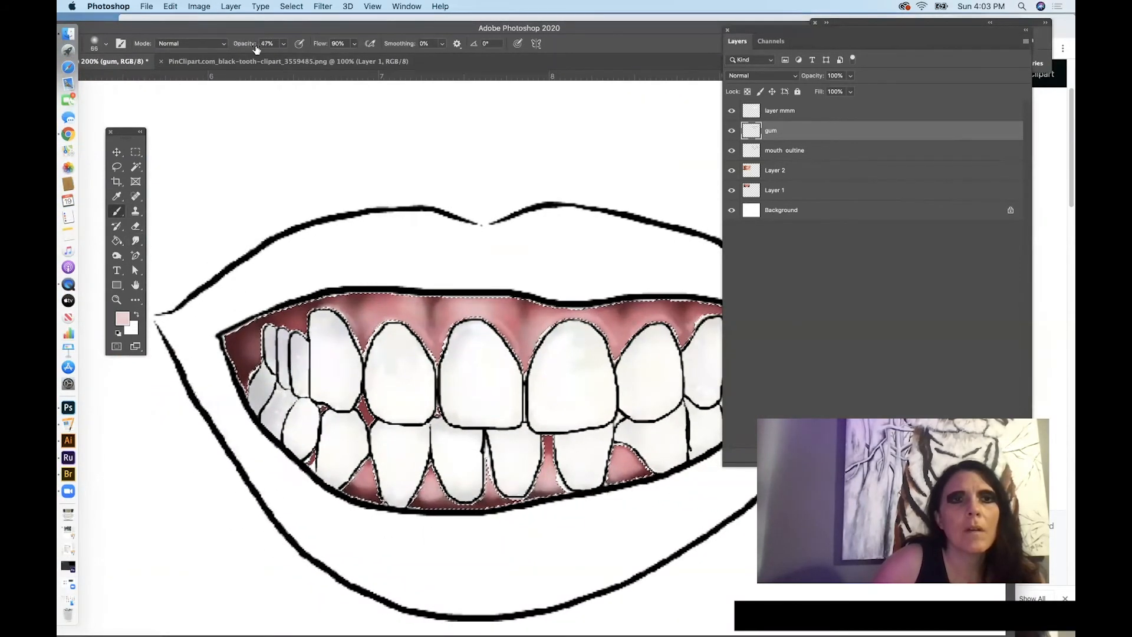
left_click(100, 44)
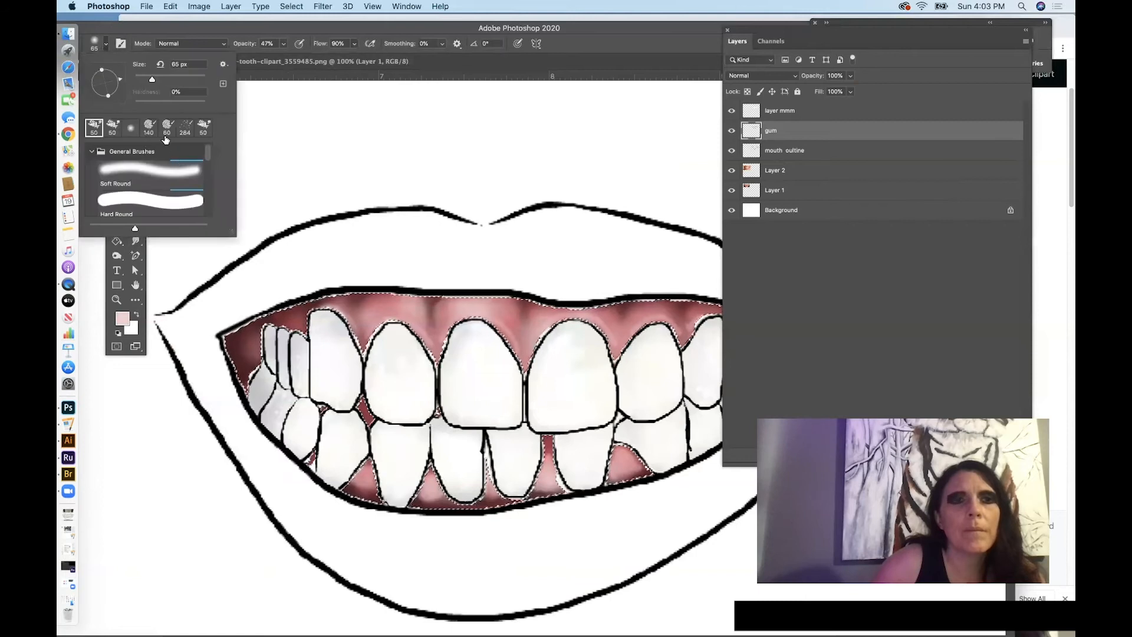
scroll(158, 183, "down", 5)
left_click(152, 197)
left_click_drag(417, 316, 389, 311)
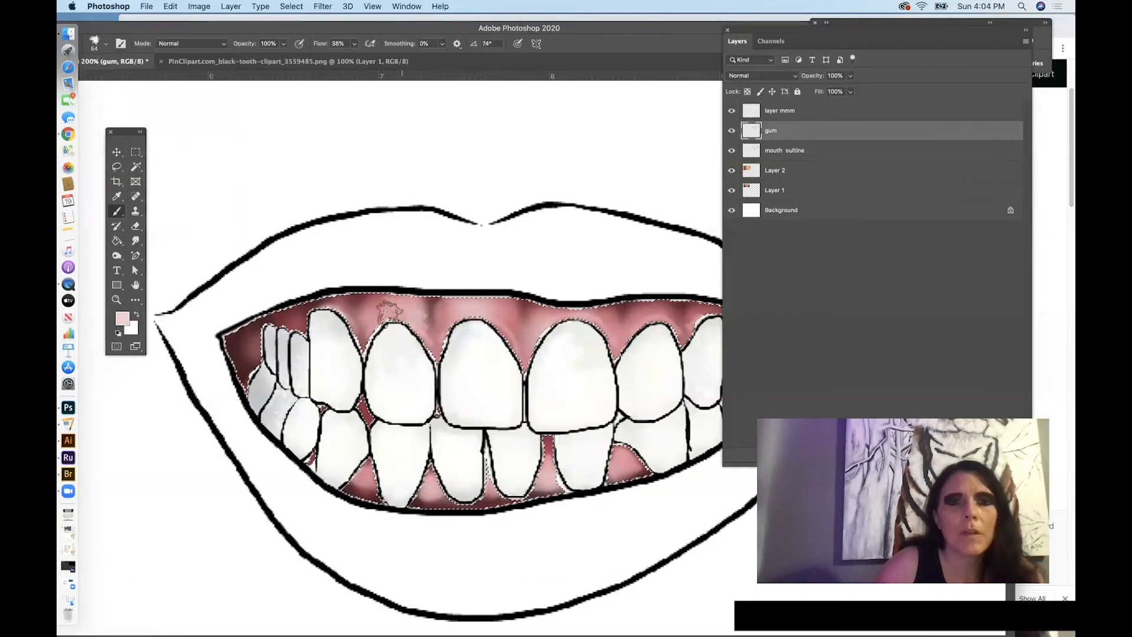
Set a near-white foreground color, lower the brush opacity, and dab textured highlights onto the upper gum above the front teeth
left_click(122, 318)
left_click(591, 382)
left_click(691, 237)
left_click(283, 43)
left_click_drag(284, 57, 278, 57)
right_click(376, 144)
left_click_drag(411, 167, 397, 168)
mouse_move(528, 333)
left_mouse_down()
mouse_move(539, 323)
mouse_move(394, 309)
left_mouse_up()
right_click(635, 322)
left_click(715, 348)
left_click_drag(630, 312, 626, 330)
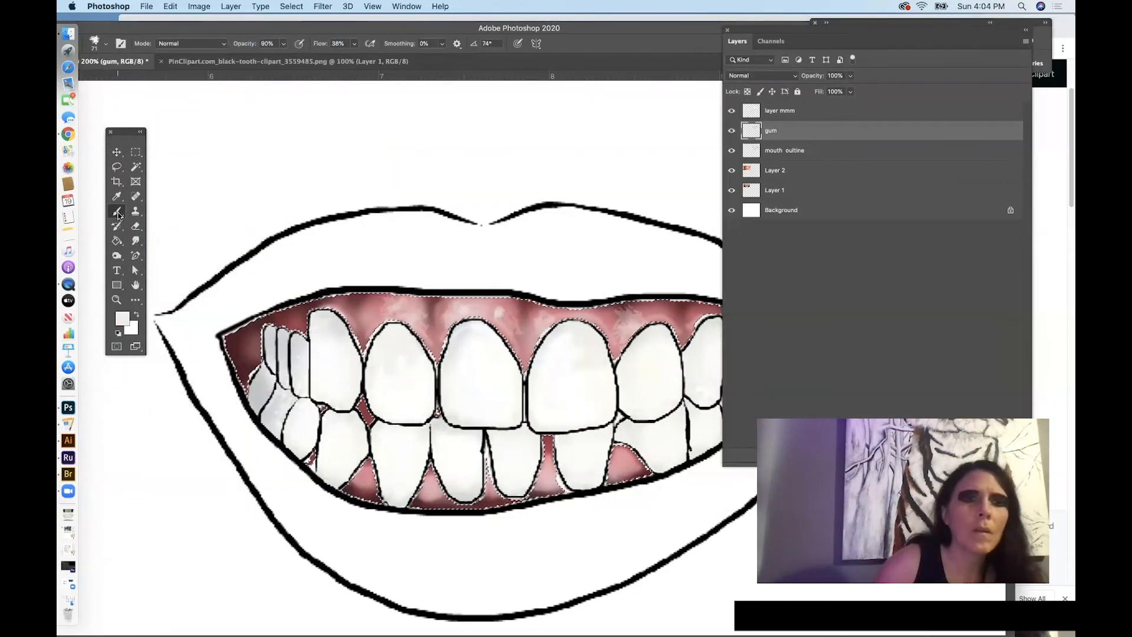
Resize the textured brush and add more near-white speckled highlights across the upper gum
right_click(437, 246)
left_click(516, 356)
right_click(385, 186)
left_click_drag(453, 214, 447, 214)
mouse_move(526, 351)
left_mouse_down()
mouse_move(581, 317)
mouse_move(637, 328)
left_mouse_up()
Sample the dark red gum between the bottom front teeth as the brush's foreground color
left_click(122, 318)
left_click(445, 257)
left_click(691, 237)
left_click(117, 196)
left_click(548, 441)
left_click(117, 211)
Try smudging the upper gum beside the canine, and undo the stroke
left_click(135, 241)
left_click_drag(349, 312, 377, 319)
left_click(169, 7)
left_click(205, 19)
Give the Smudge tool a Soft Round brush, then brush and smudge a dark red shadow onto the upper gum beside the canine
left_click(106, 44)
double_click(147, 175)
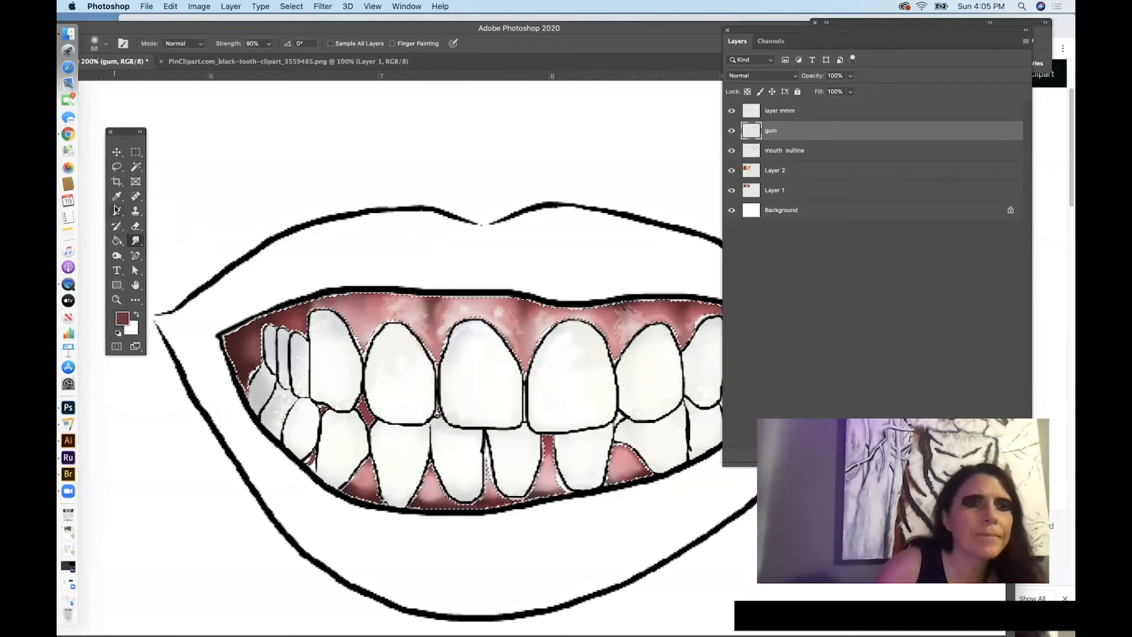
left_click(117, 196)
left_click(116, 211)
right_click(349, 284)
left_click(377, 296)
left_click_drag(362, 290, 366, 303)
left_click(135, 240)
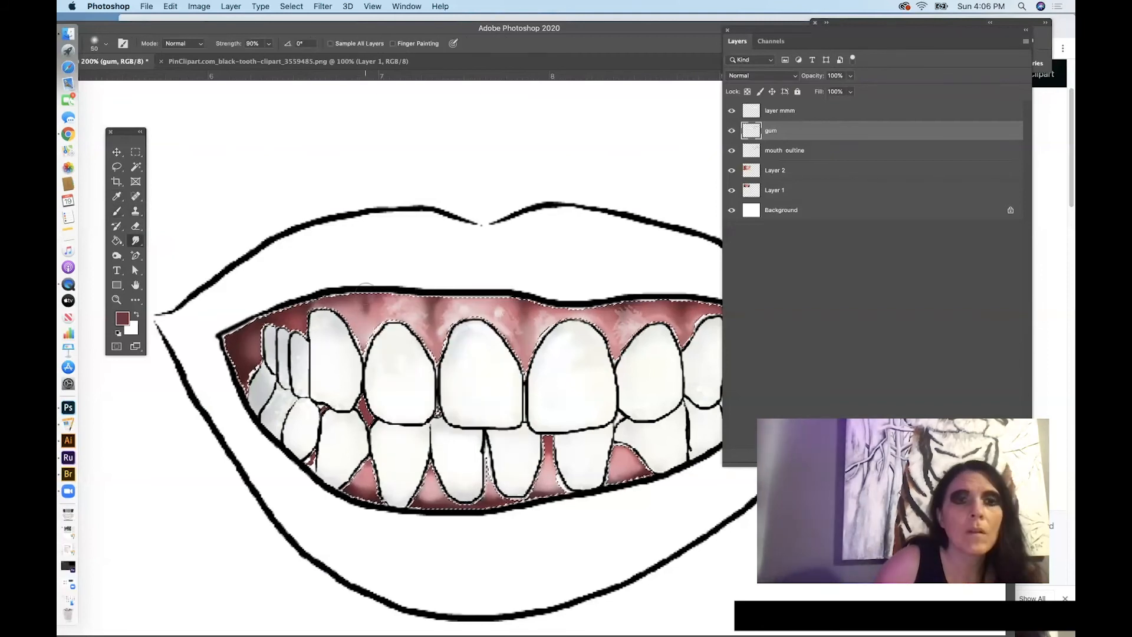
Use the document history to revert the gum painting to an earlier Brush Tool state, removing the latest brush and smudge strokes
left_click(407, 6)
left_click(425, 230)
left_click_drag(939, 277, 858, 122)
left_click(858, 204)
scroll(857, 203, "up", 5)
left_click(858, 193)
scroll(858, 207, "up", 4)
left_click(858, 167)
scroll(858, 171, "up", 5)
left_click(853, 180)
left_click(851, 168)
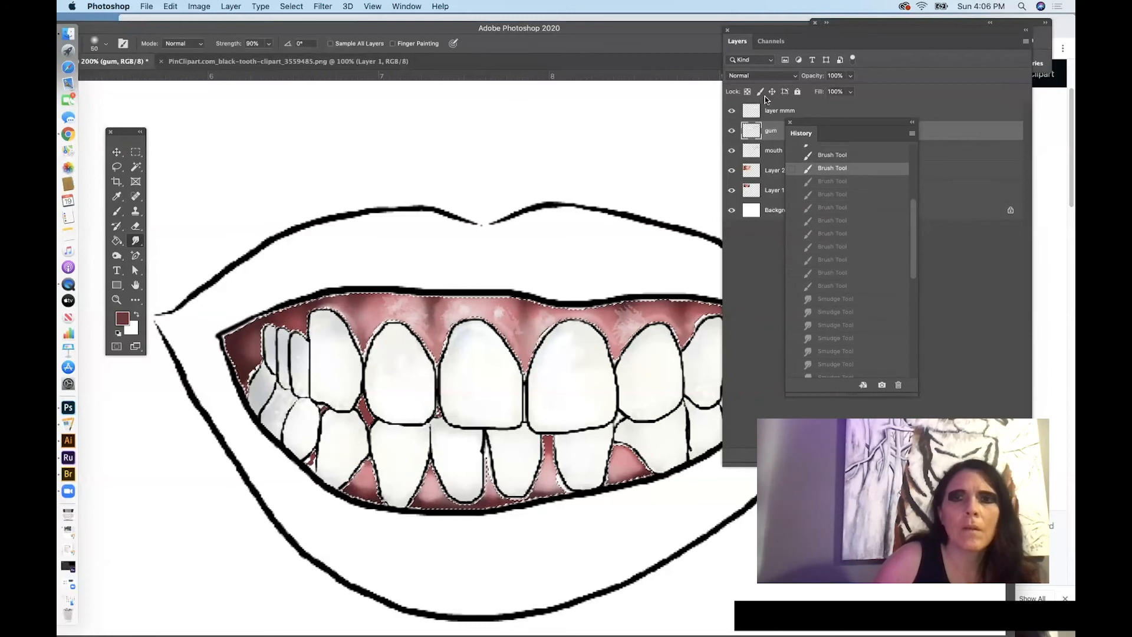
left_click_drag(788, 123, 865, 349)
left_click(866, 348)
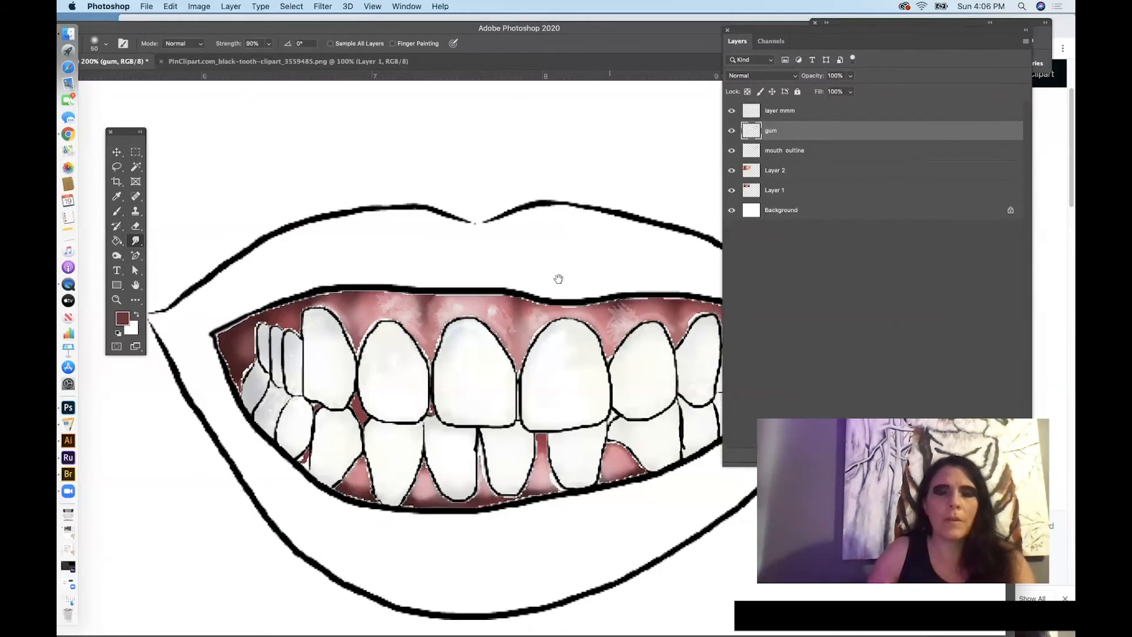
Hide the mouth outline layer
scroll(556, 242, "right", 5)
scroll(556, 242, "down", 2)
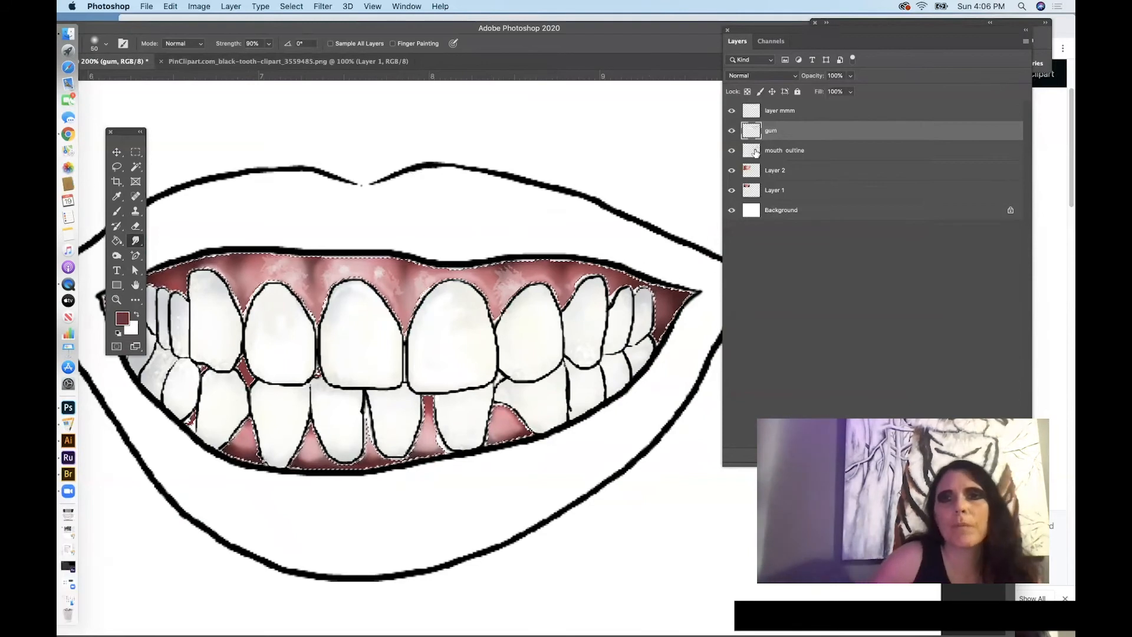
left_click(735, 150)
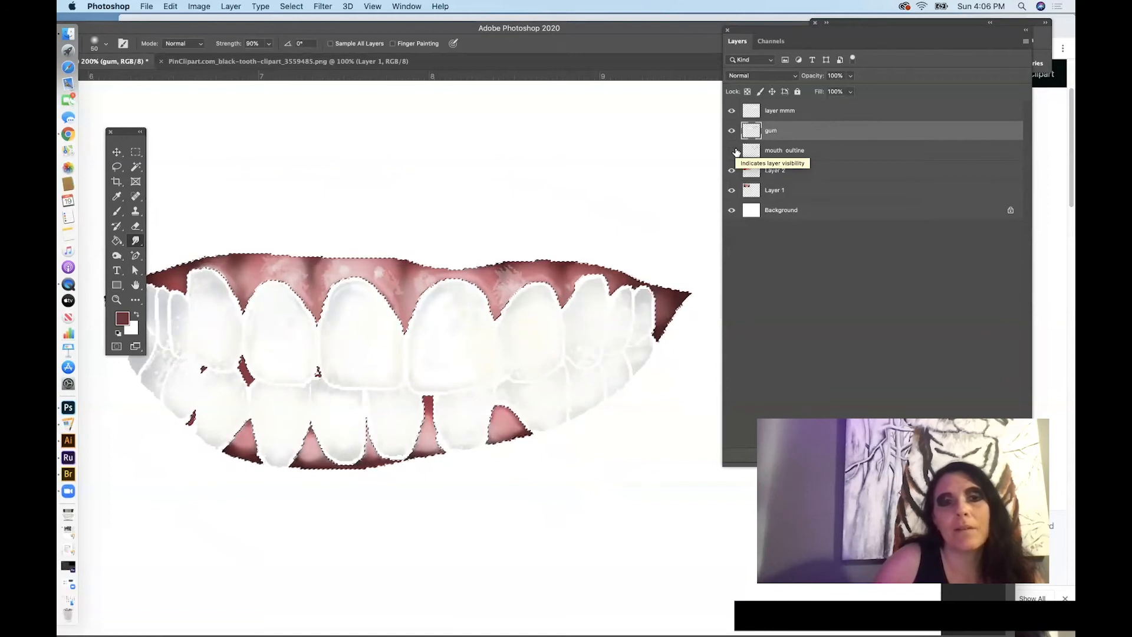
Clear the gum selection, then load the saved "Top teeth" selection around the upper teeth
left_click(292, 7)
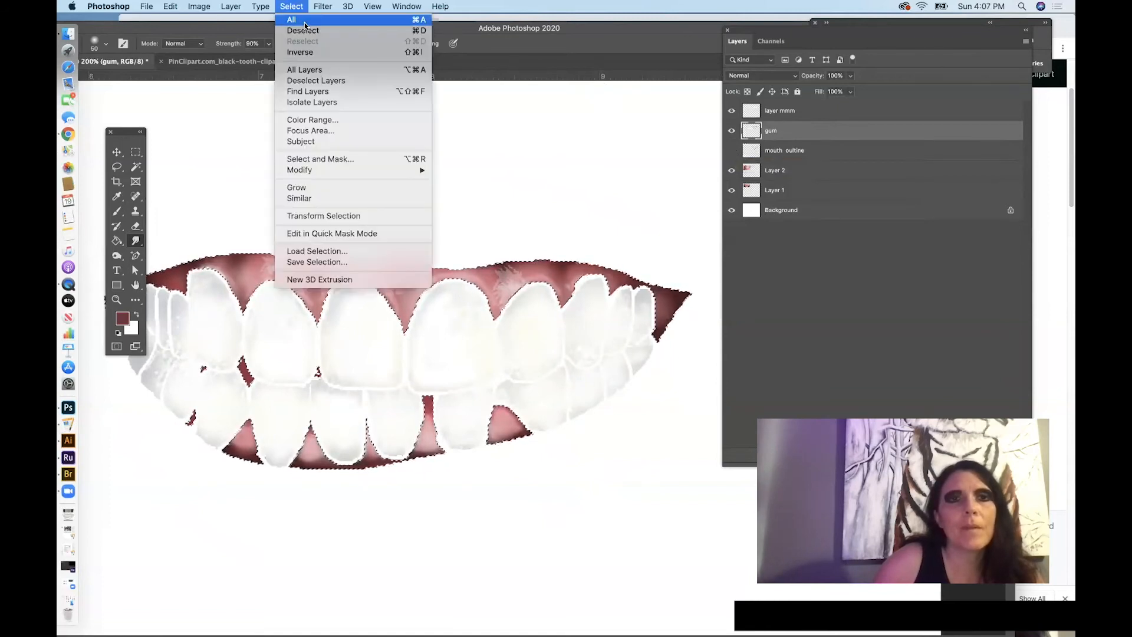
left_click(304, 32)
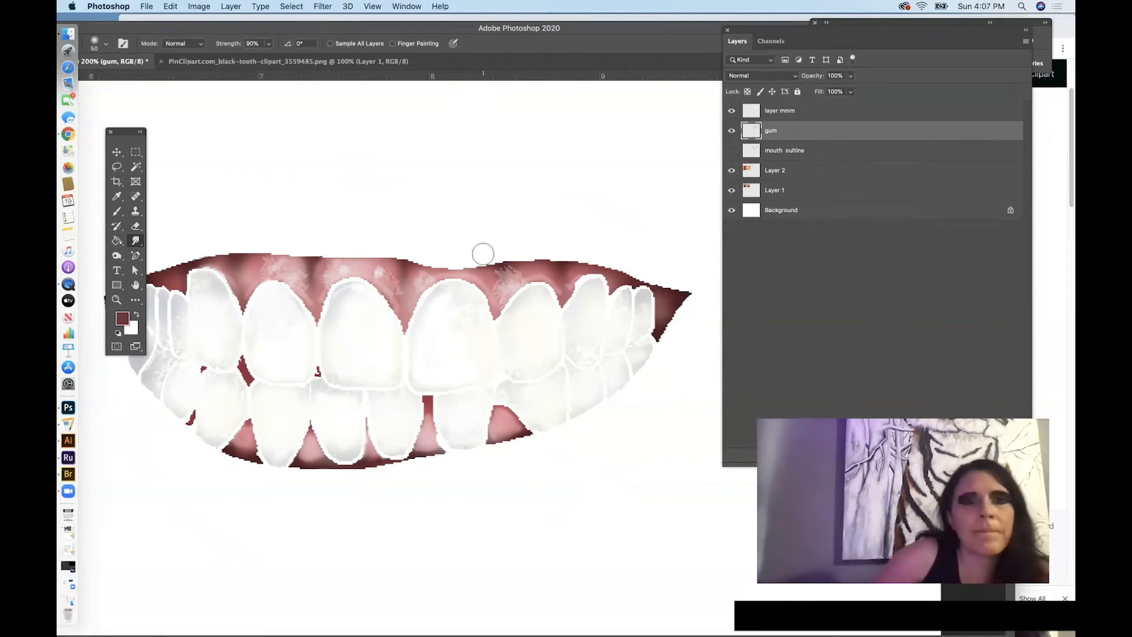
left_click_drag(369, 303, 434, 316)
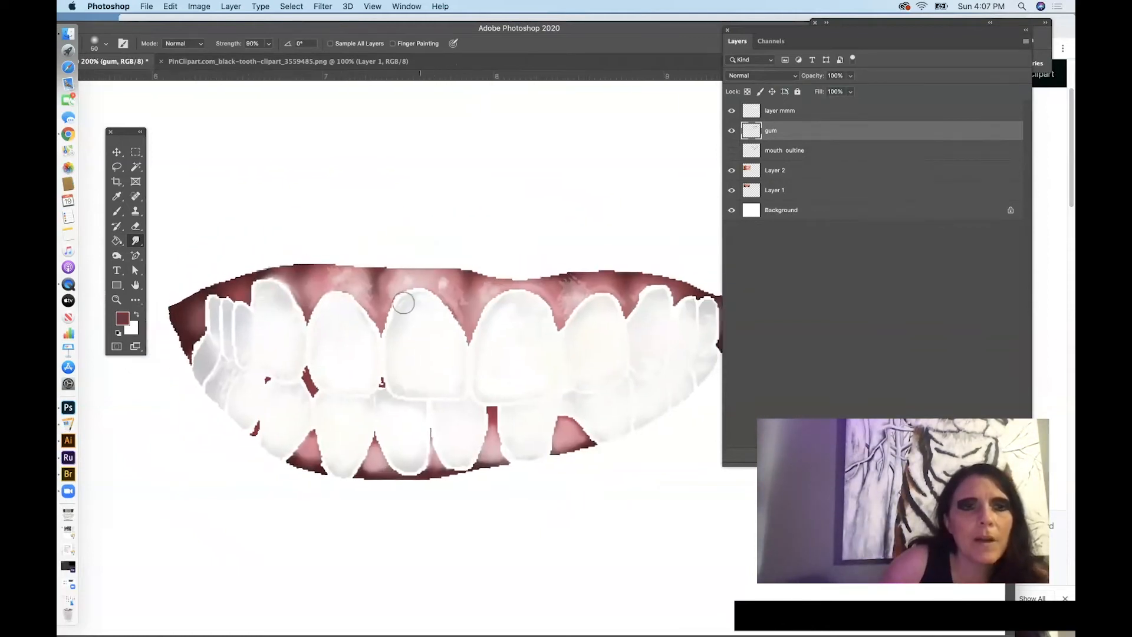
left_click(116, 299)
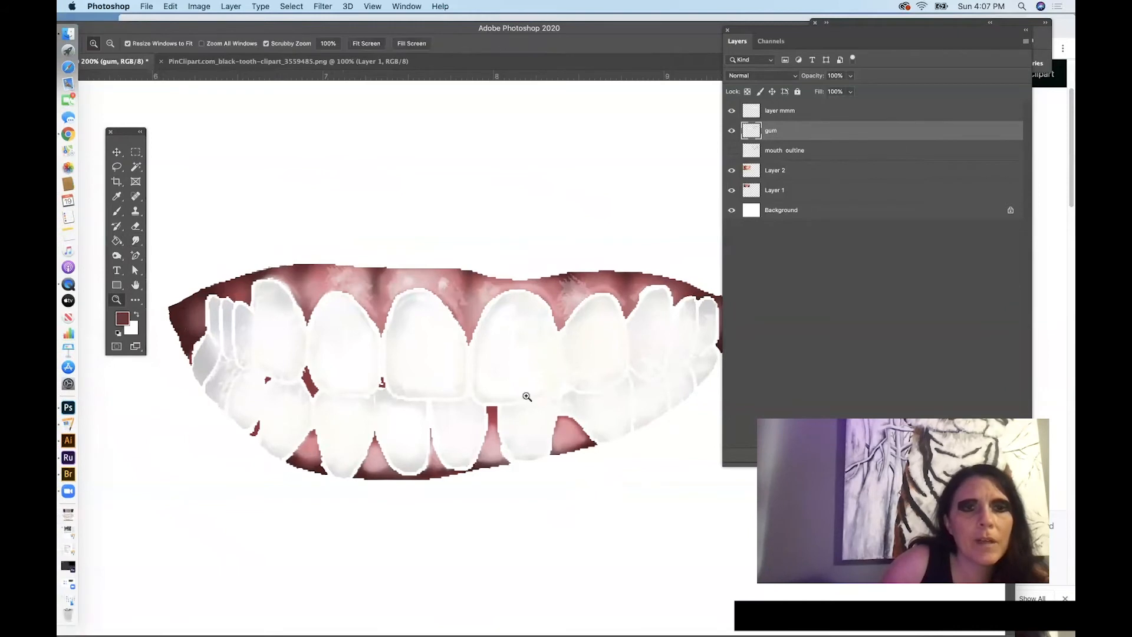
left_click(533, 373)
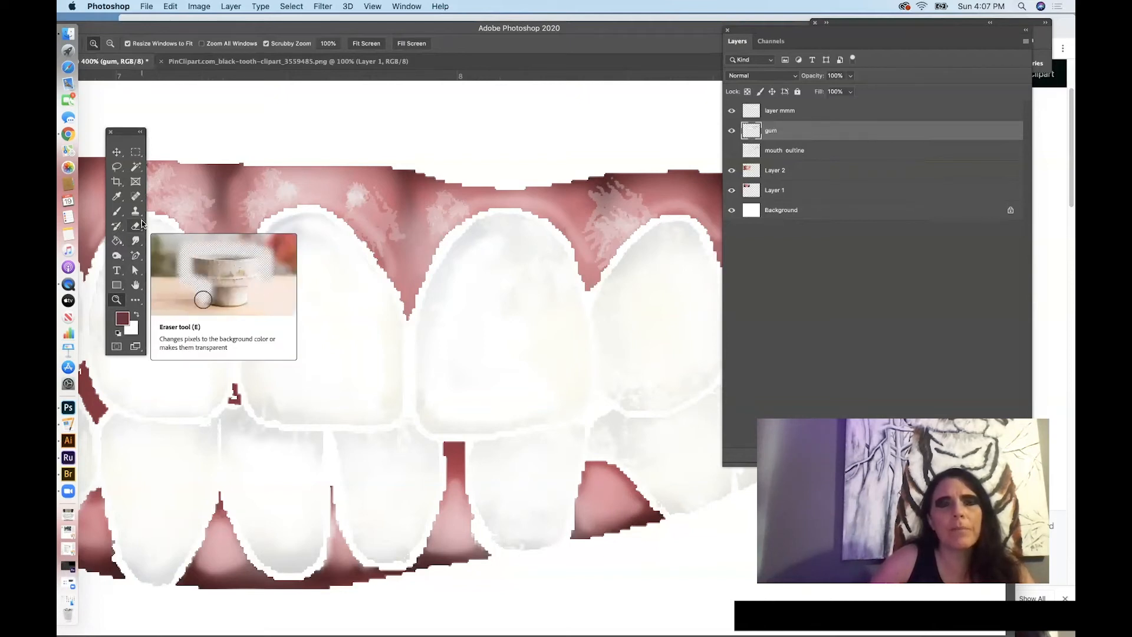
left_click(291, 6)
left_click(342, 252)
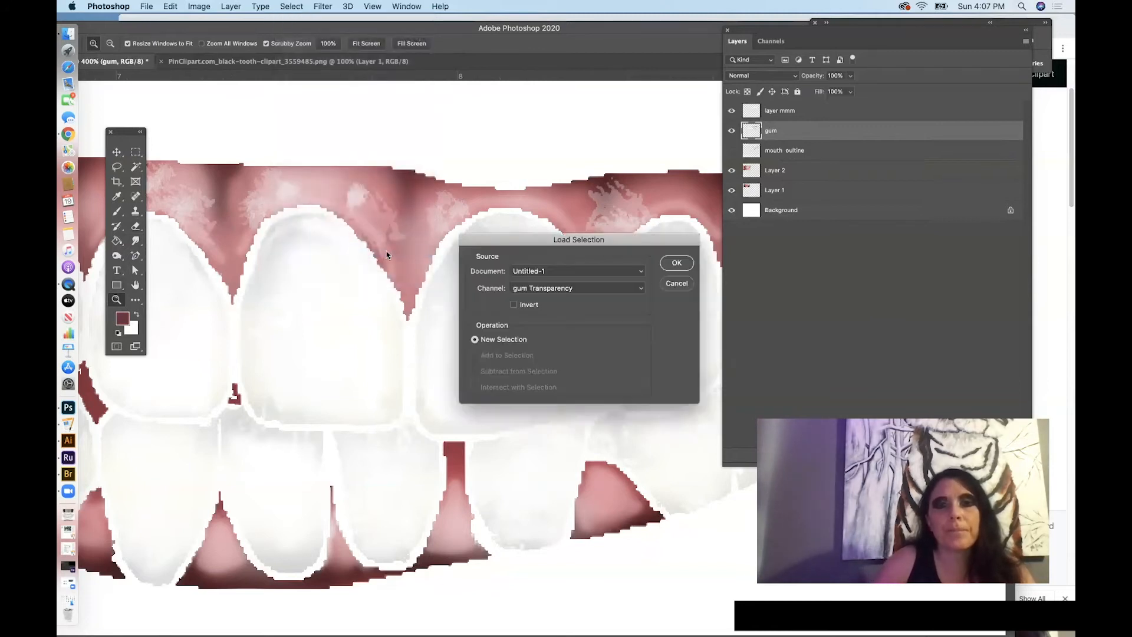
left_click(618, 289)
left_click(625, 301)
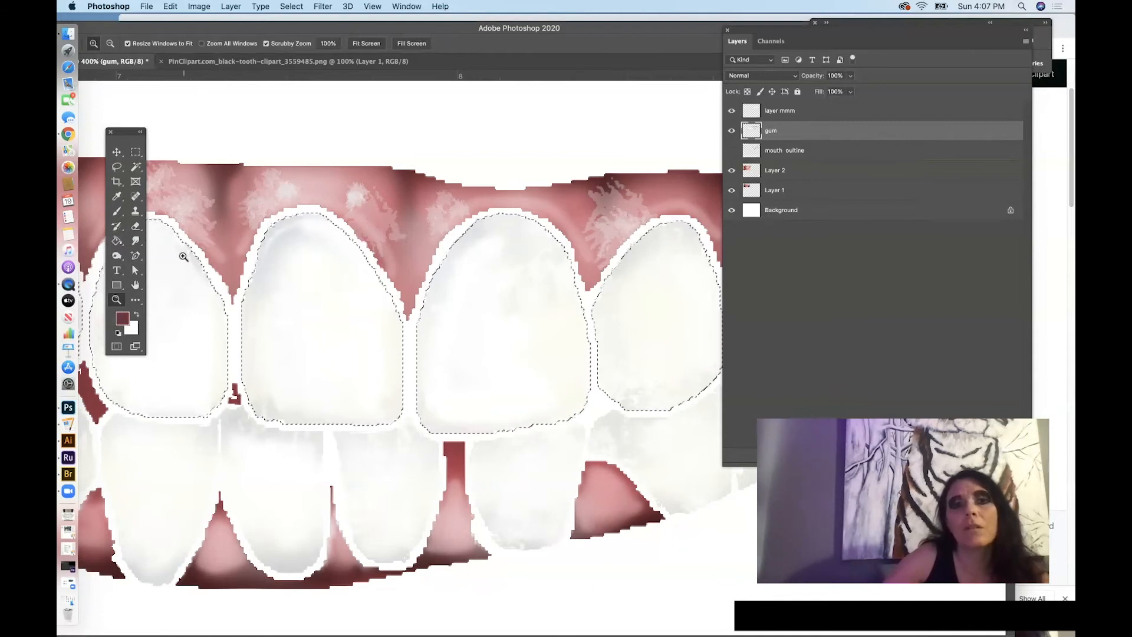
Create a new layer directly above the gum layer and set the Brush tool's opacity to 100%
left_click(117, 211)
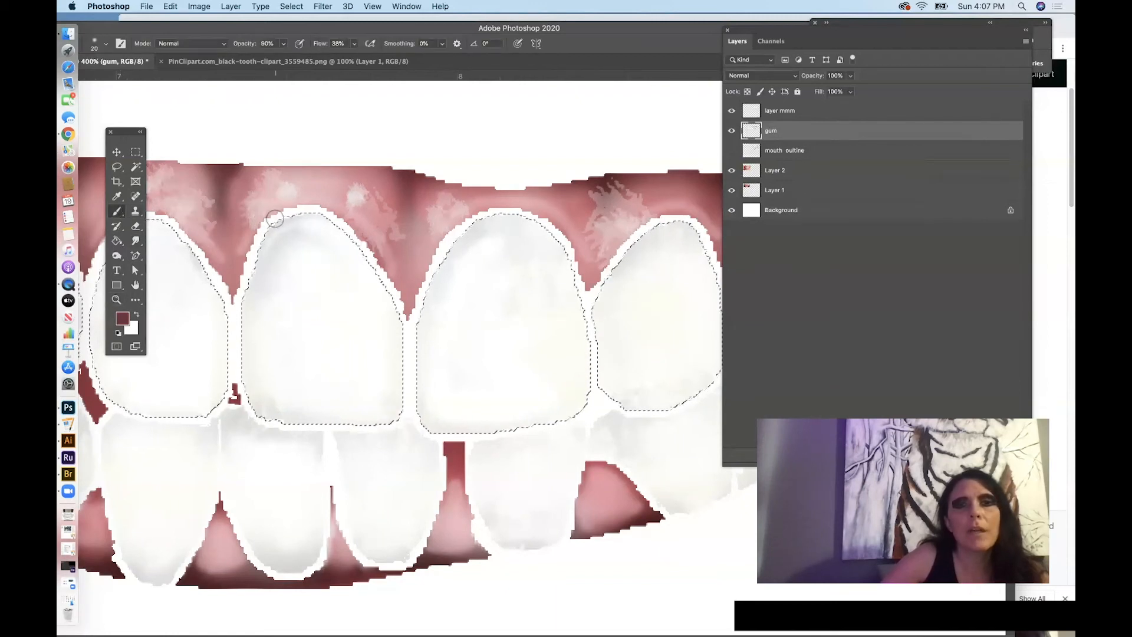
left_click_drag(890, 30, 569, 64)
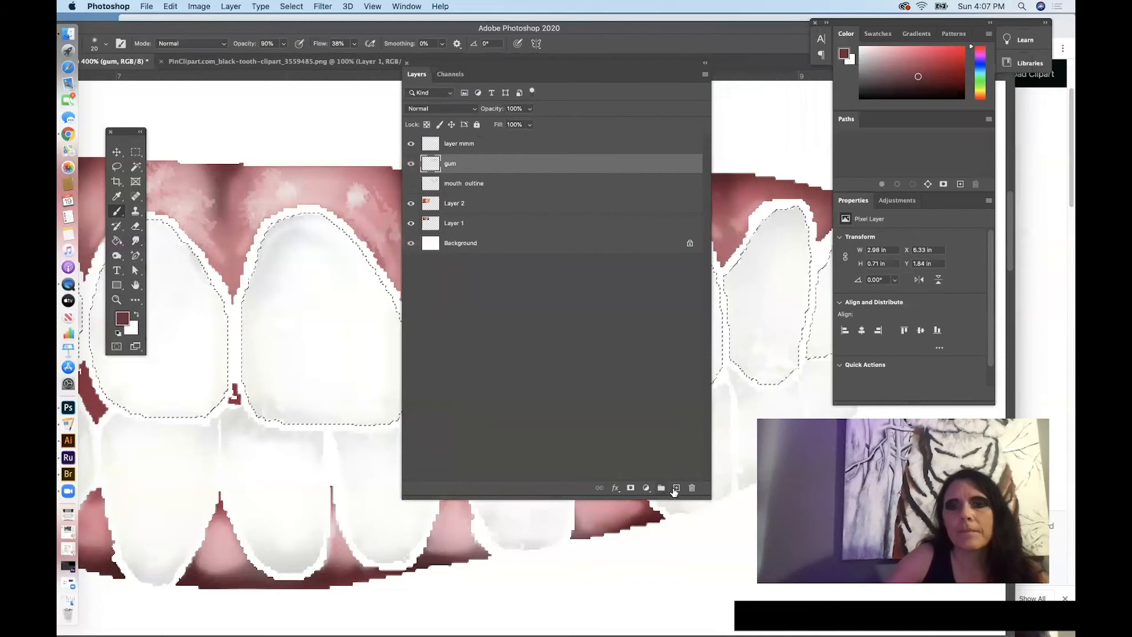
left_click(676, 487)
left_click_drag(495, 74, 859, 57)
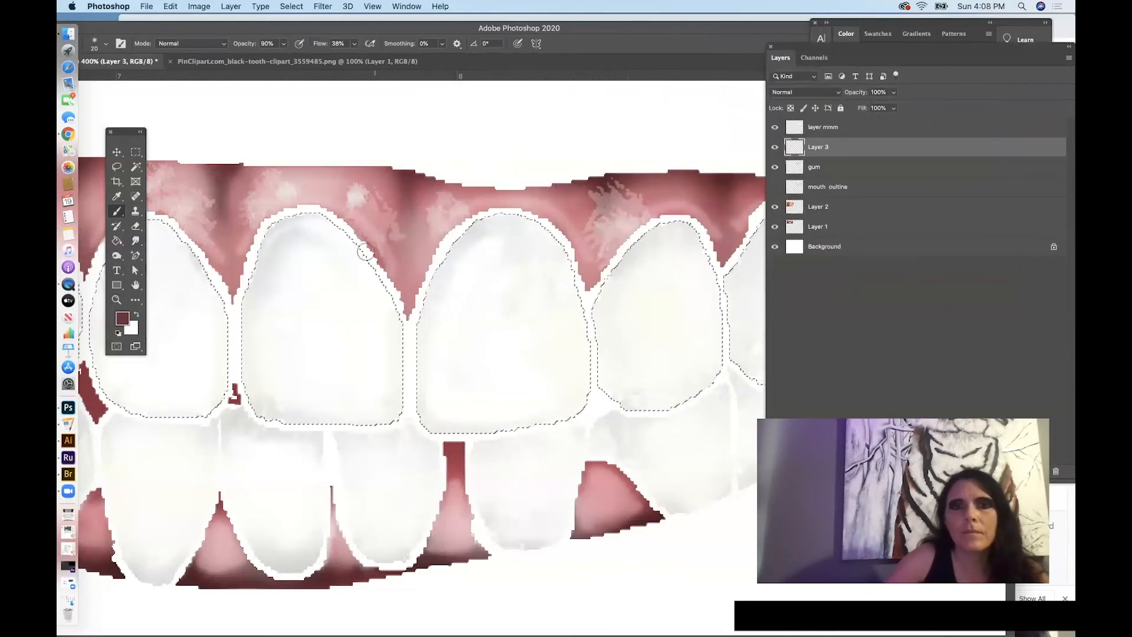
left_click(284, 43)
left_click_drag(282, 59, 290, 58)
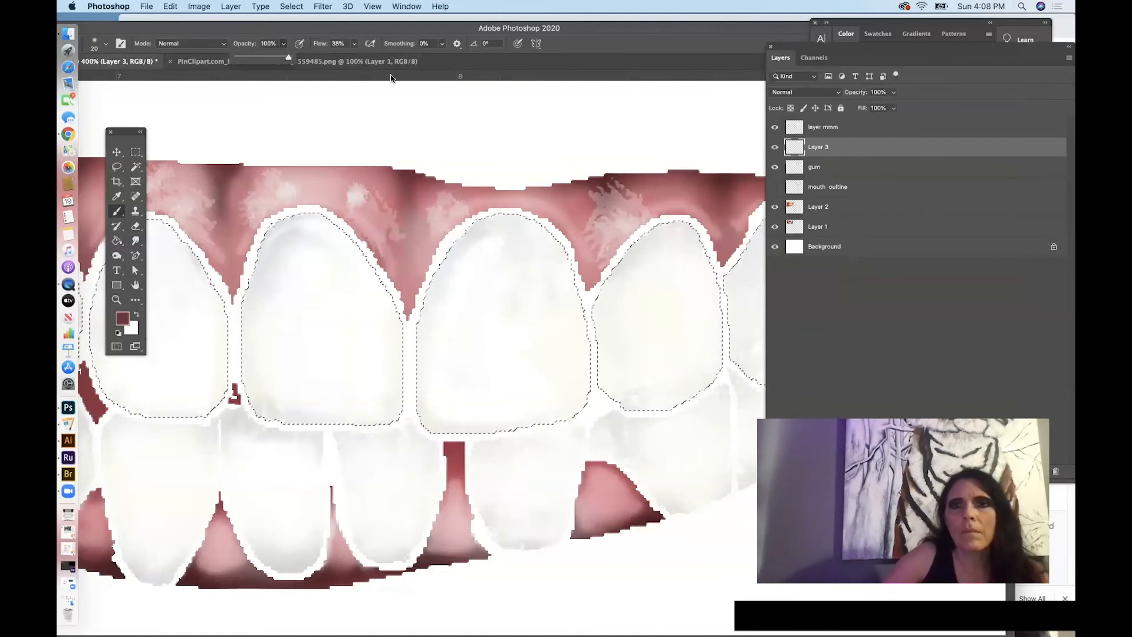
left_click(377, 274)
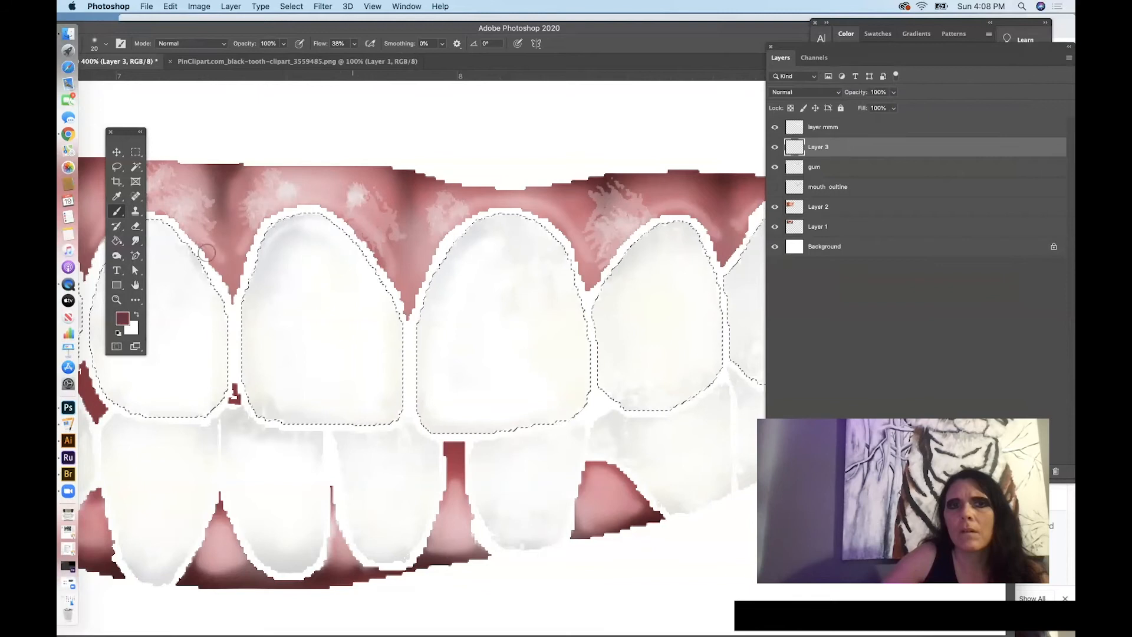
Try a dark red Paint Bucket fill in the upper teeth selection, and revert it through the document history
left_click(118, 243)
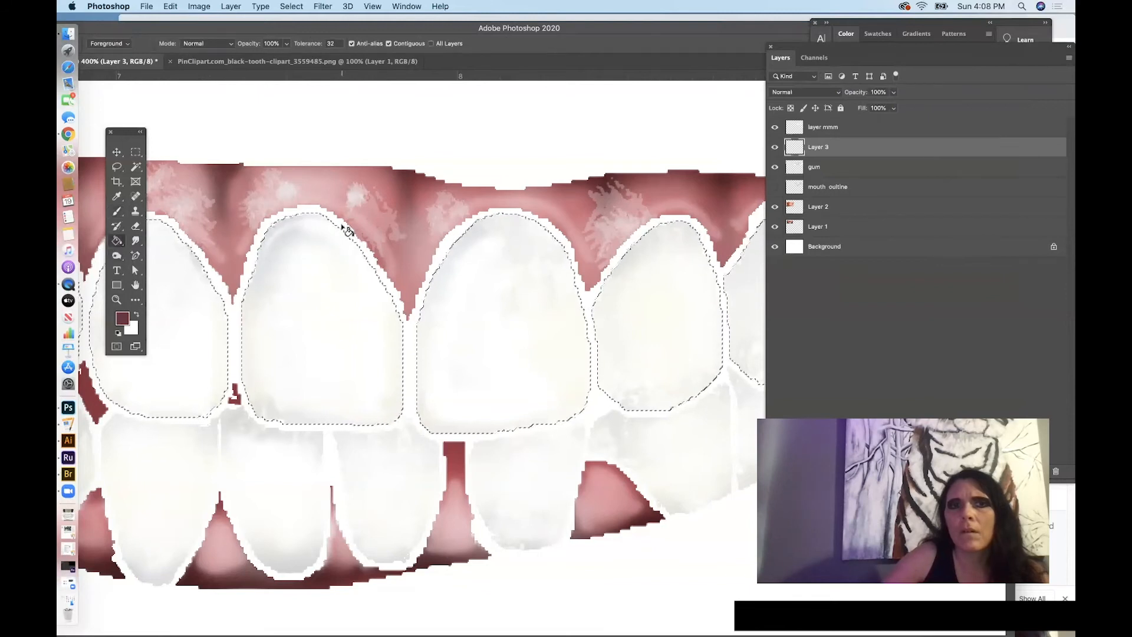
left_click(342, 227)
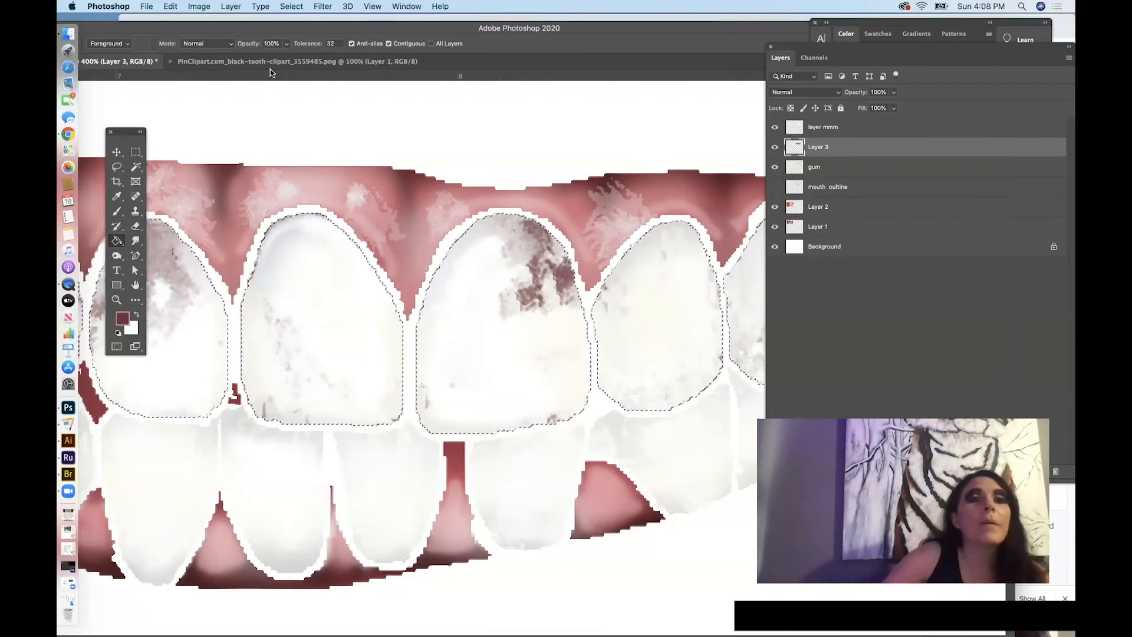
left_click(286, 7)
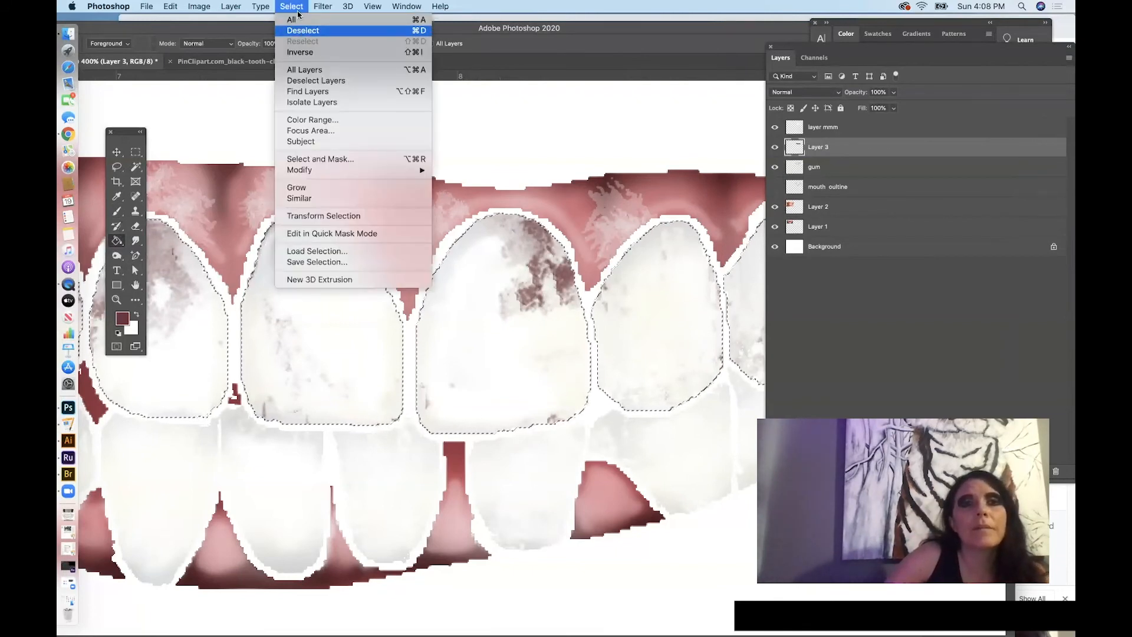
left_click(286, 7)
left_click(407, 7)
left_click(436, 217)
mouse_move(737, 280)
left_mouse_down()
mouse_move(649, 231)
mouse_move(931, 289)
left_mouse_up()
left_click(676, 364)
Invert the selection and paint dark red shadows around the two upper front teeth on the new layer with a 17 px Soft Round brush
left_click(282, 7)
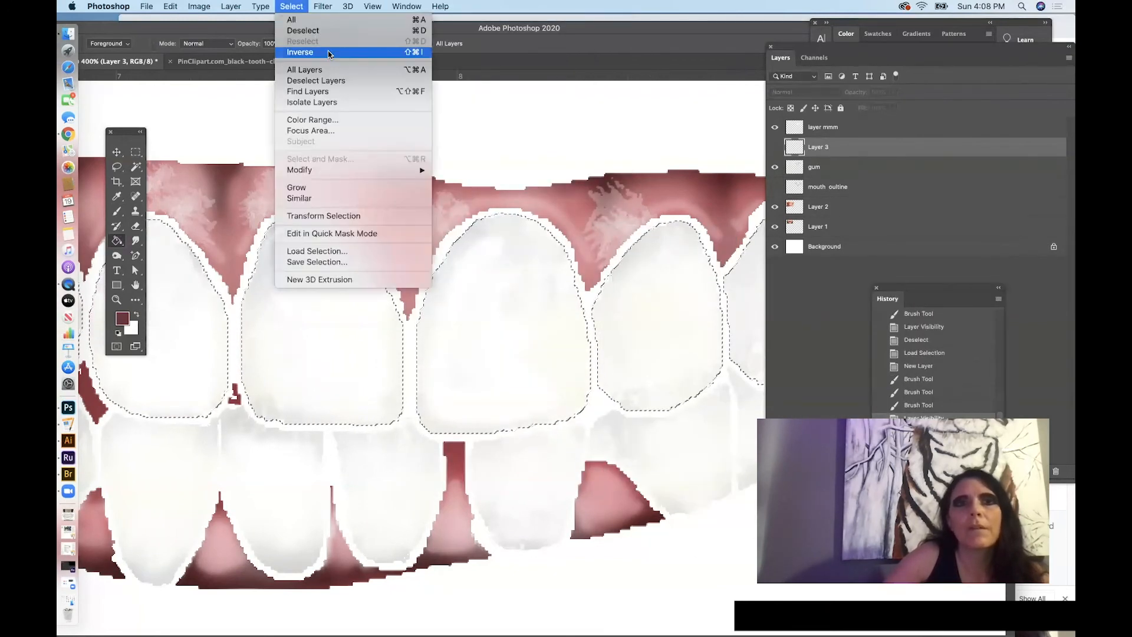
left_click(351, 57)
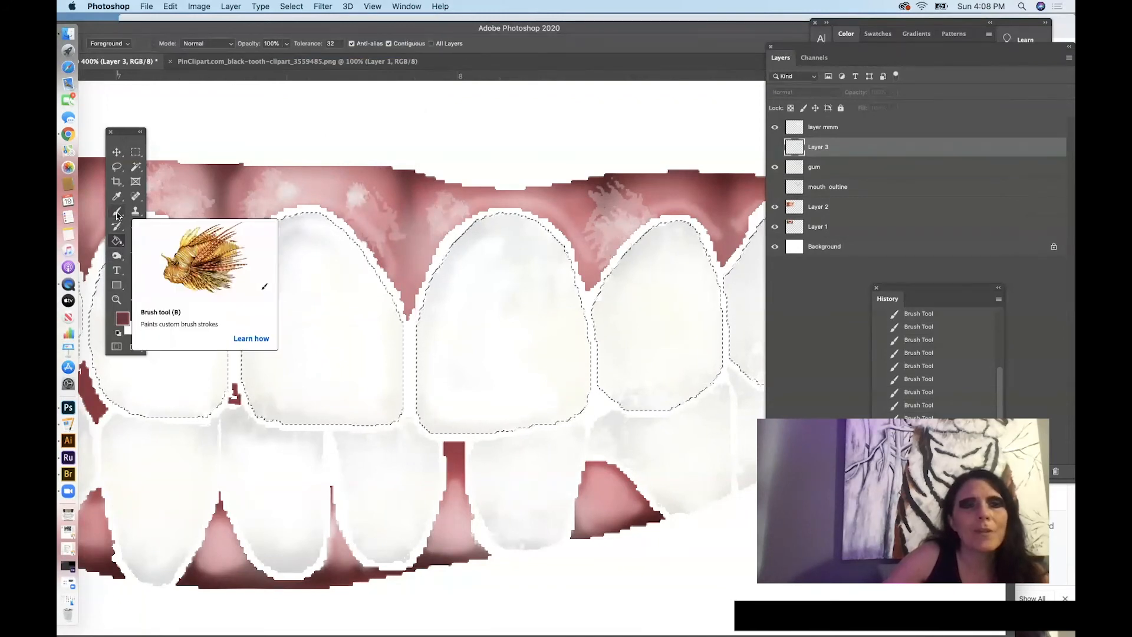
left_click(117, 213)
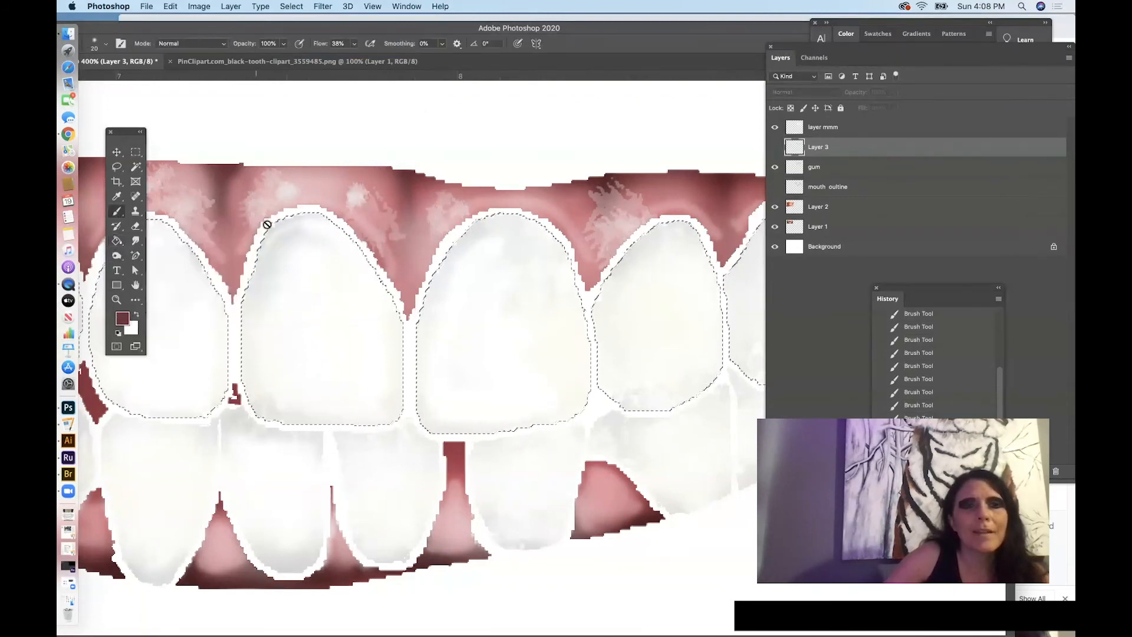
left_click(776, 147)
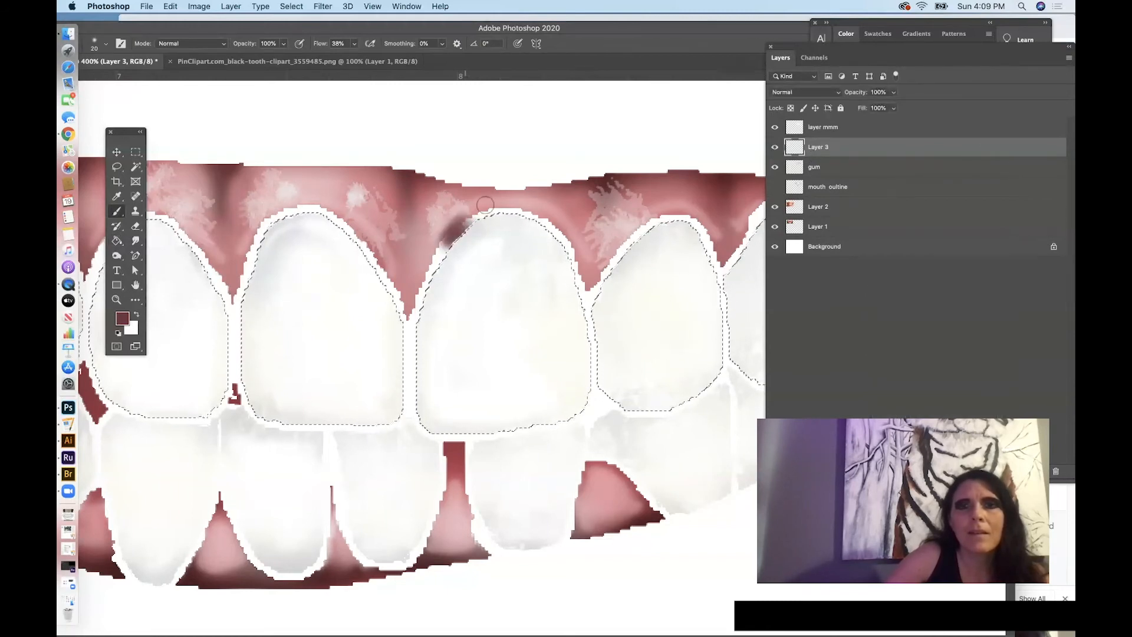
left_click(774, 147)
right_click(483, 230)
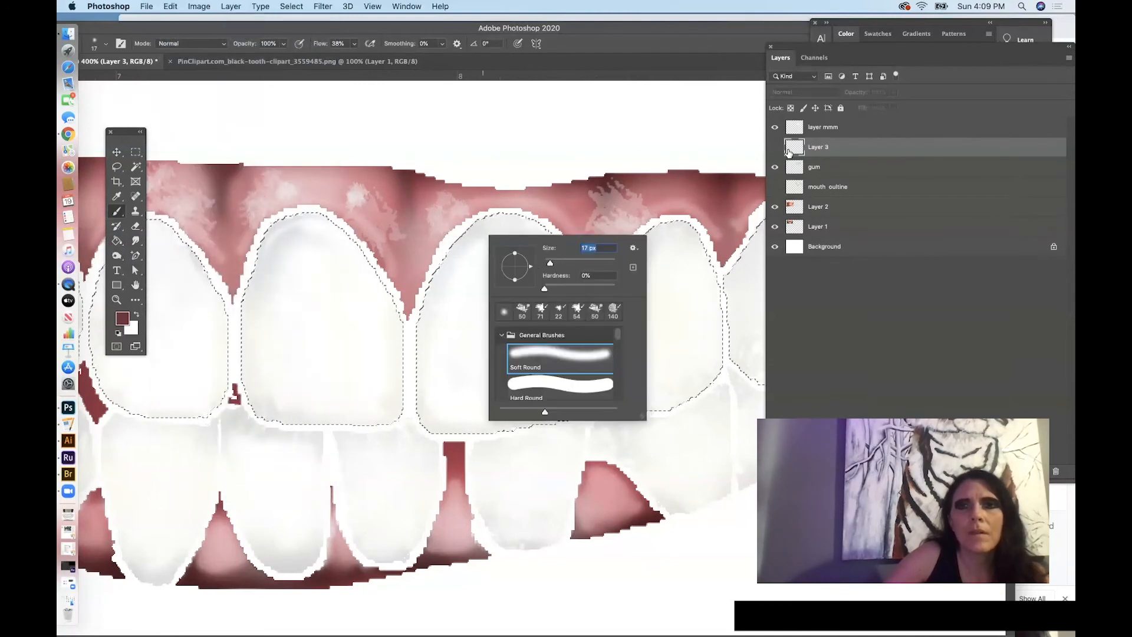
left_click(775, 147)
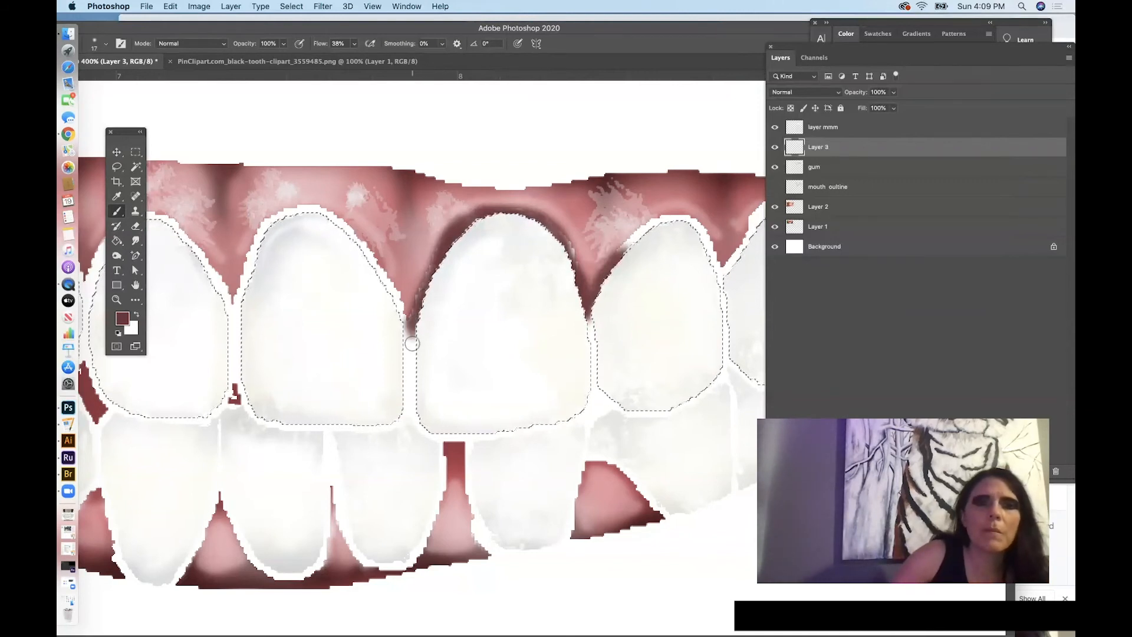
left_click_drag(411, 349, 408, 321)
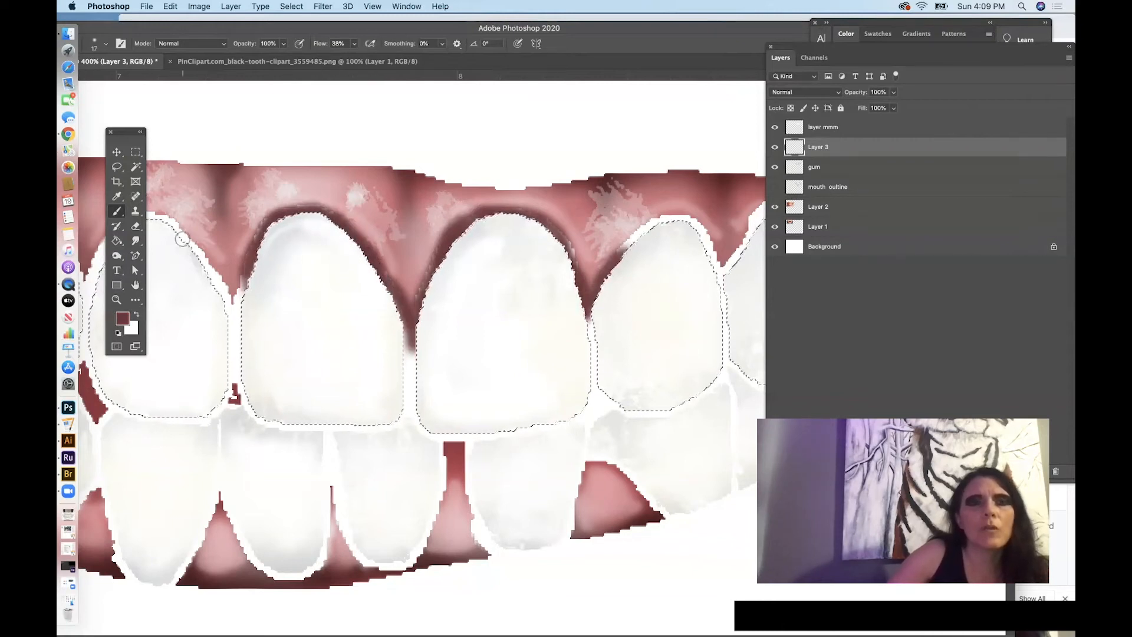
Try smudging the dark red shadow beside the upper front tooth, and undo the stroke
left_click(134, 242)
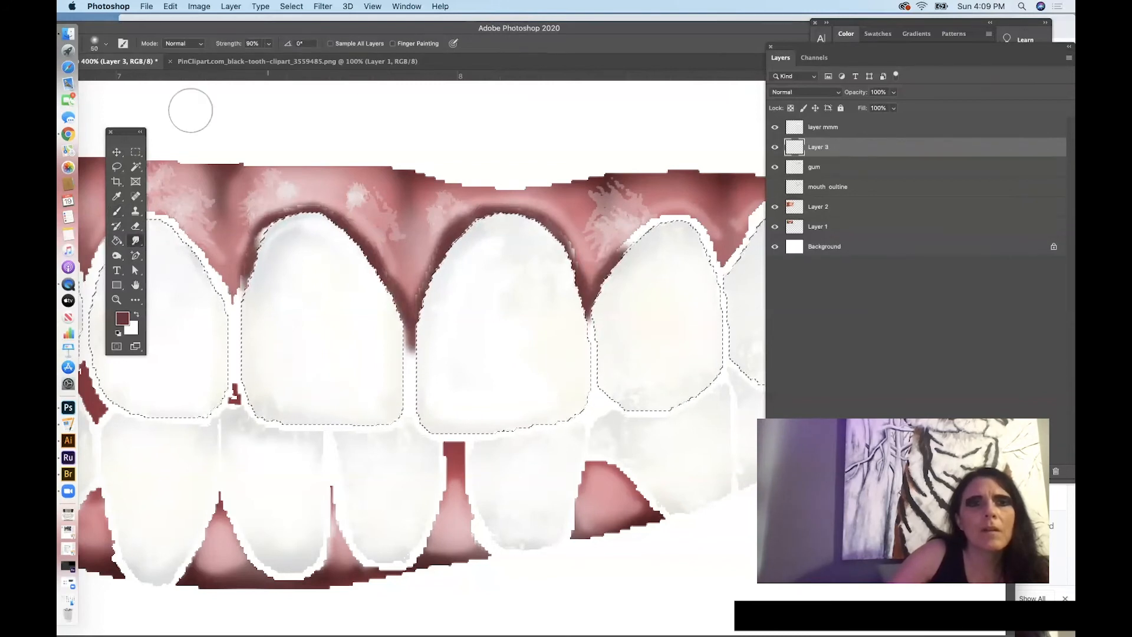
left_click(170, 6)
left_click(201, 42)
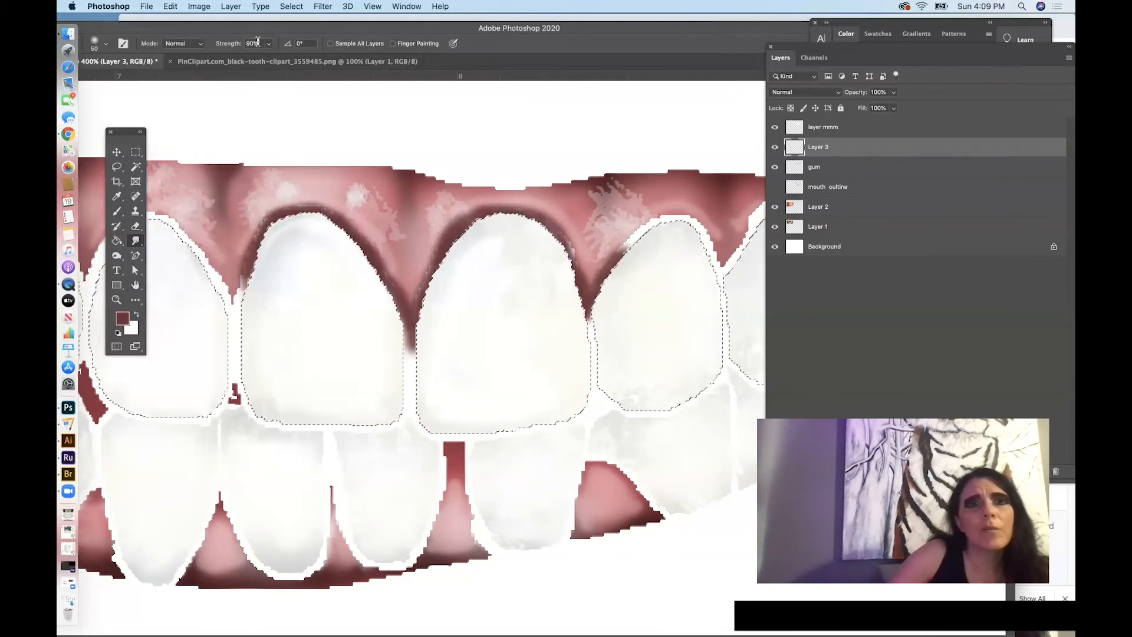
Brush dark red shadows along the gum line around the left lateral incisor and the neighbouring canine
left_click(117, 211)
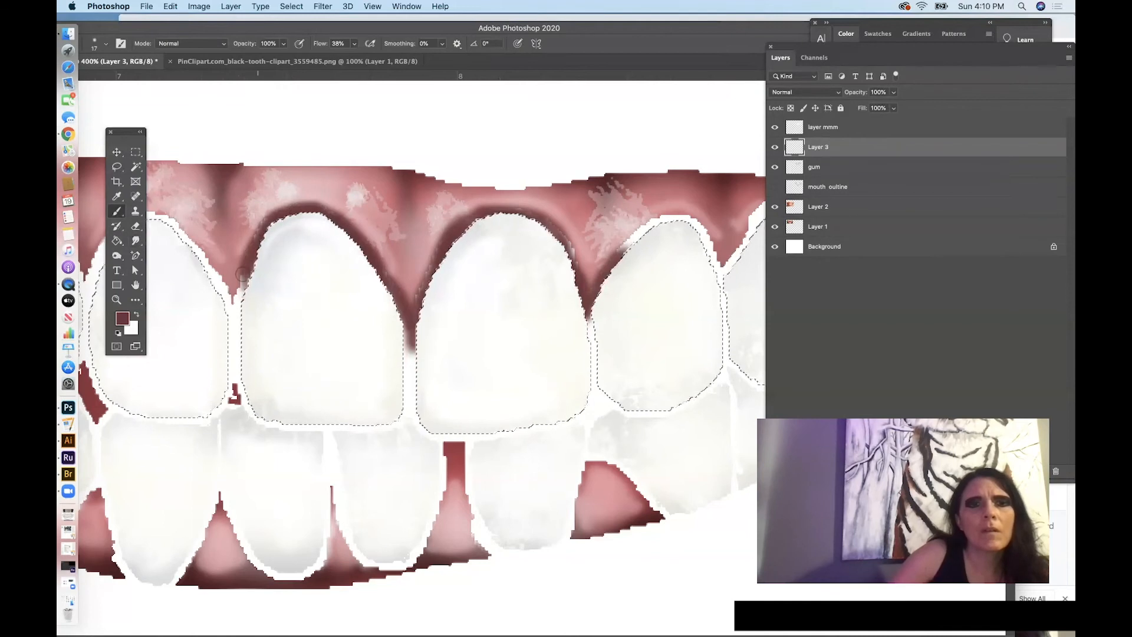
scroll(374, 295, "left", 5)
mouse_move(332, 261)
left_mouse_down()
mouse_move(378, 211)
mouse_move(412, 227)
mouse_move(385, 207)
mouse_move(411, 216)
mouse_move(377, 201)
mouse_move(337, 252)
left_mouse_up()
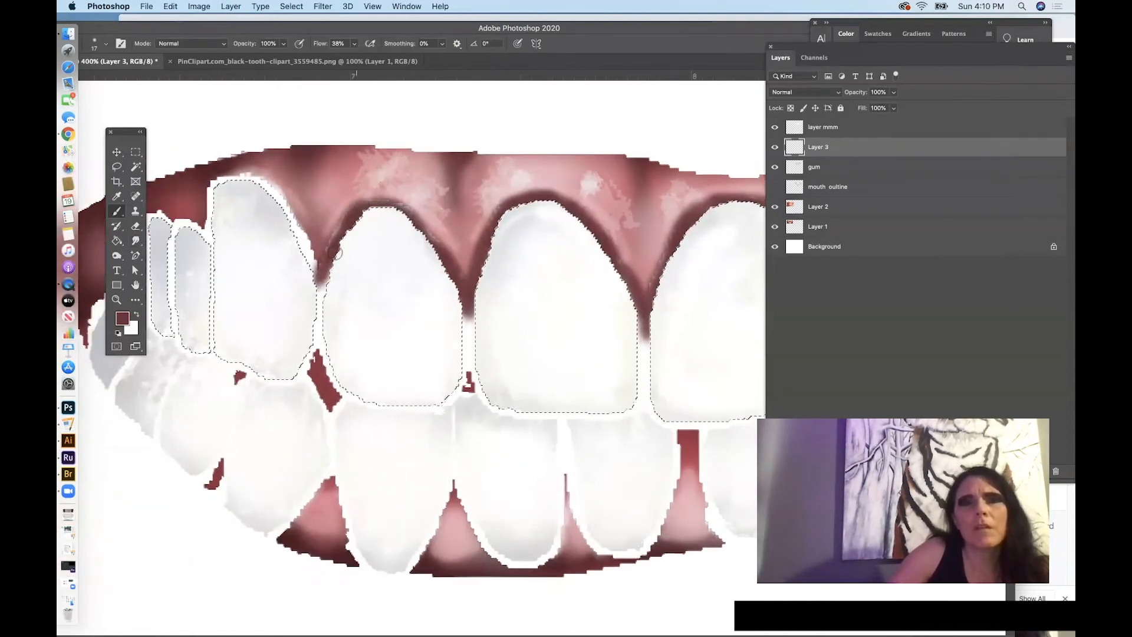
mouse_move(373, 211)
left_mouse_down()
mouse_move(432, 241)
mouse_move(448, 280)
mouse_move(390, 210)
mouse_move(368, 211)
mouse_move(391, 208)
mouse_move(348, 234)
left_mouse_up()
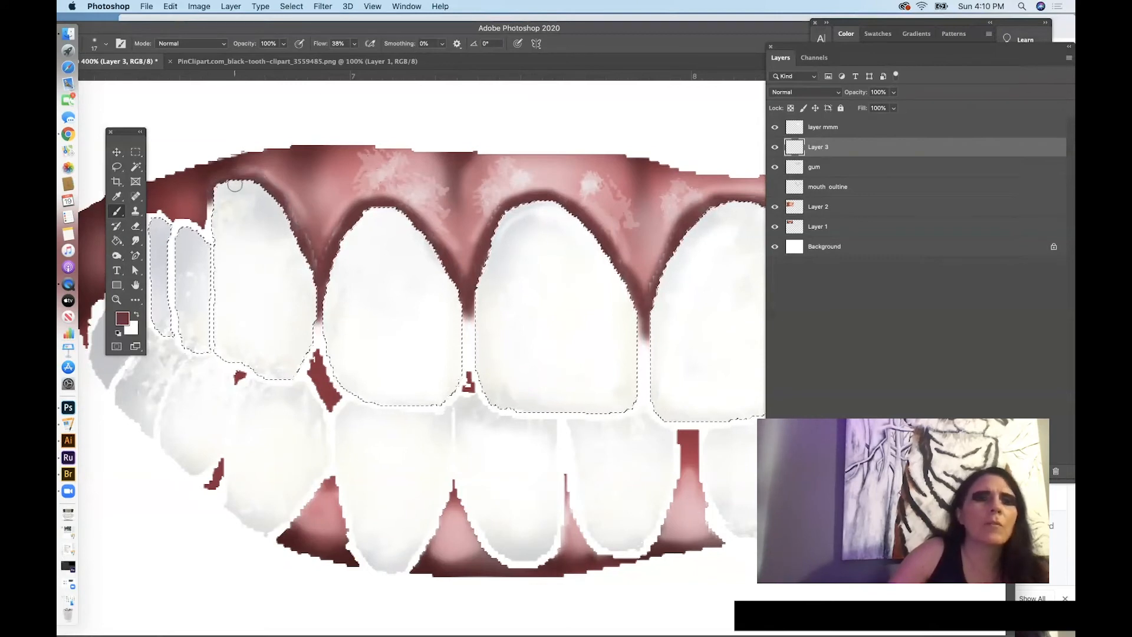
Paint dark red shadows over the white gaps around and between the narrow upper back teeth on the mouth's left side
left_click_drag(211, 198, 207, 226)
mouse_move(211, 268)
left_mouse_down()
mouse_move(210, 348)
mouse_move(208, 304)
left_mouse_up()
mouse_move(192, 229)
left_mouse_down()
mouse_move(175, 227)
mouse_move(171, 259)
left_mouse_up()
scroll(240, 253, "left", 5)
scroll(240, 253, "down", 1)
left_click_drag(323, 207, 322, 236)
mouse_move(322, 289)
left_mouse_down()
mouse_move(325, 299)
mouse_move(330, 222)
mouse_move(298, 191)
mouse_move(269, 245)
left_mouse_up()
left_click_drag(296, 198, 297, 270)
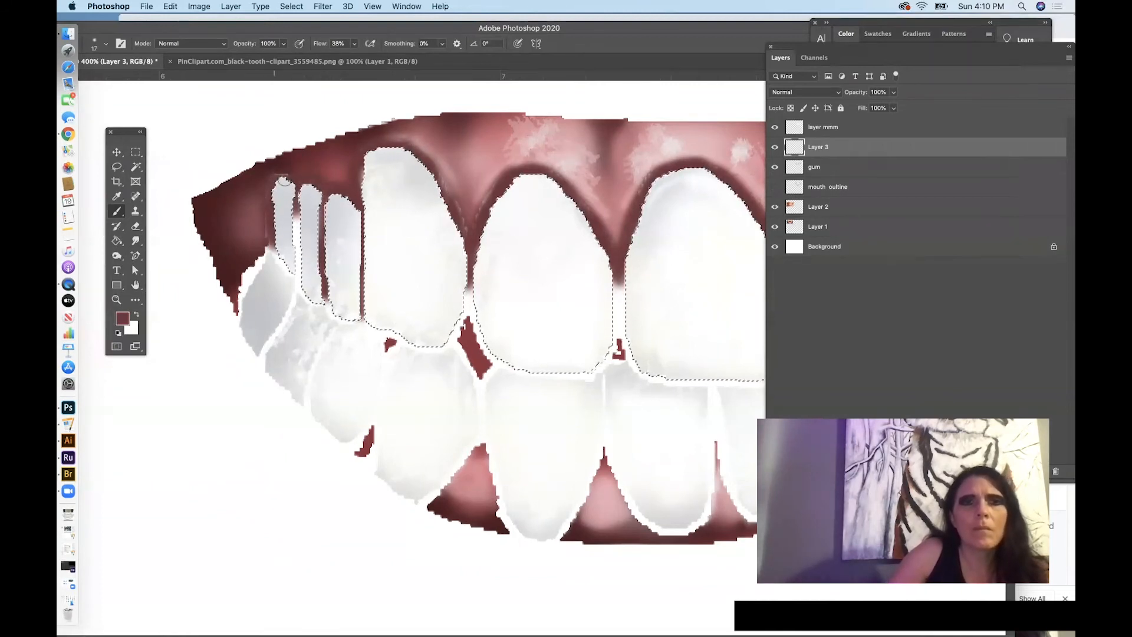
Paint dark red shadows down both sides of the upper lateral incisor on the mouth's right side
scroll(359, 241, "right", 10)
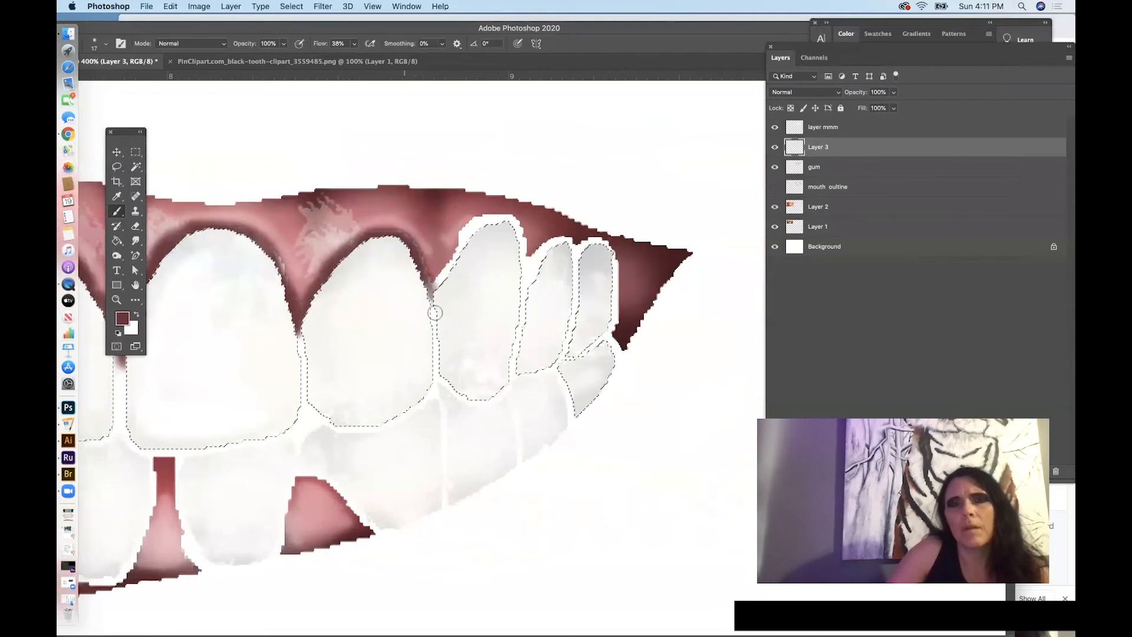
left_click_drag(298, 330, 305, 402)
left_click_drag(430, 369, 376, 366)
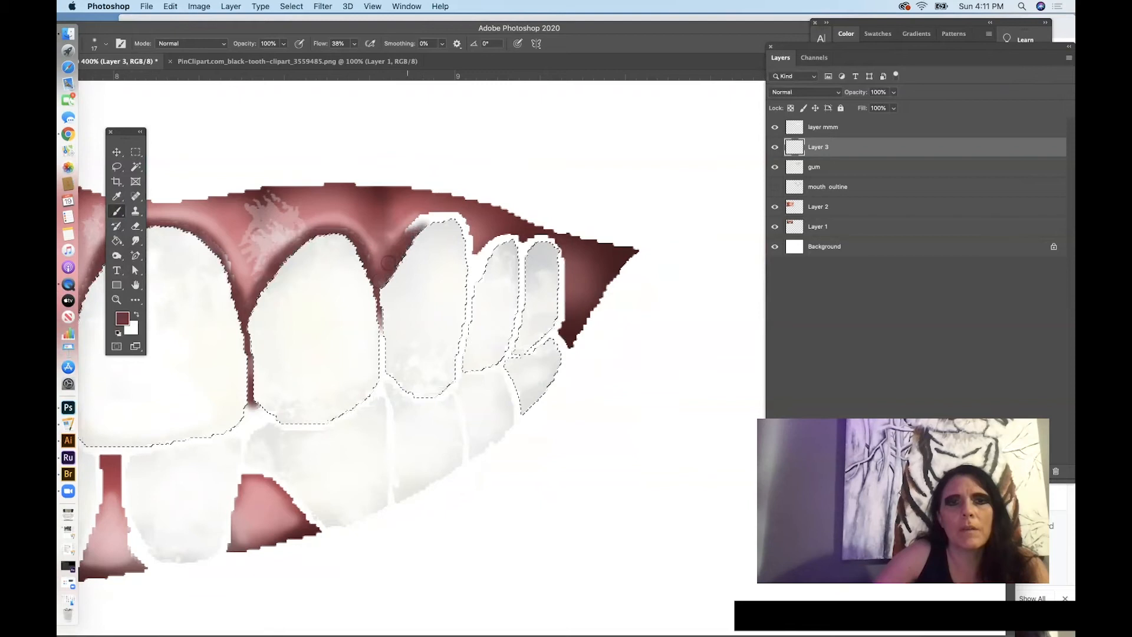
Brush dark red shadows around the right upper canine and between the back teeth toward the mouth's right corner
mouse_move(432, 220)
left_mouse_down()
mouse_move(458, 230)
mouse_move(455, 220)
mouse_move(469, 266)
mouse_move(460, 233)
left_mouse_up()
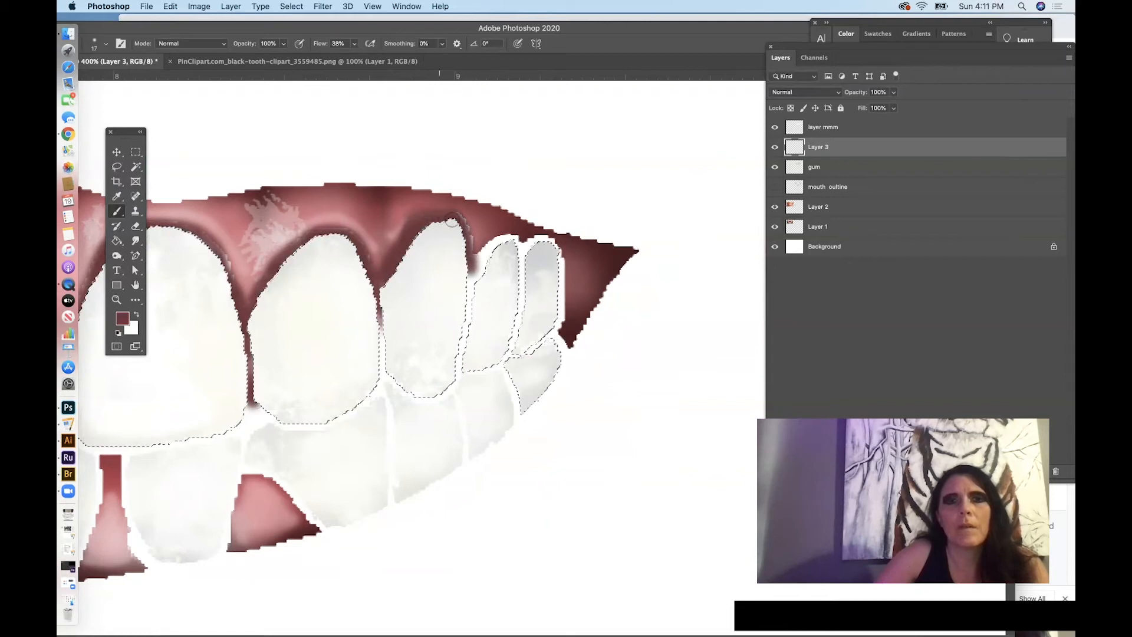
mouse_move(470, 216)
left_mouse_down()
mouse_move(473, 266)
mouse_move(485, 257)
mouse_move(521, 271)
mouse_move(512, 349)
left_mouse_up()
left_click_drag(468, 312, 463, 351)
left_click_drag(380, 307, 383, 376)
left_click_drag(562, 255, 570, 341)
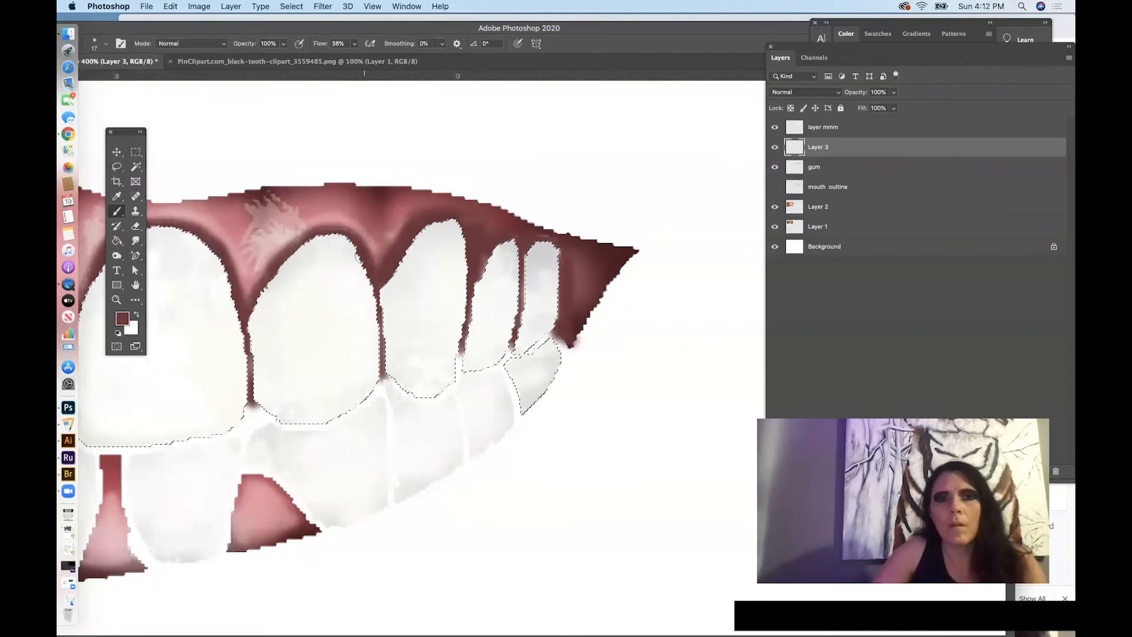
Touch up the gum shadow on the right, then extend dark red down the gap between the left canine and lateral incisor
mouse_move(217, 271)
left_mouse_down()
mouse_move(411, 230)
mouse_move(376, 371)
mouse_move(349, 247)
mouse_move(219, 219)
mouse_move(210, 287)
left_mouse_up()
scroll(209, 287, "left", 10)
left_click_drag(384, 299, 369, 333)
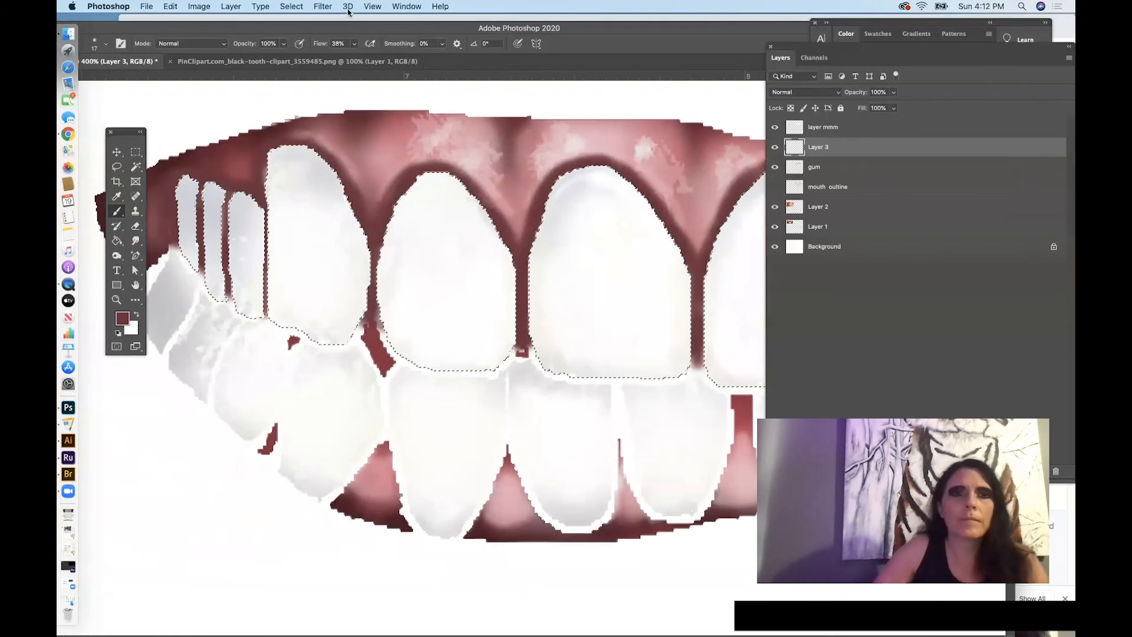
Load the saved "Top teeth" selection with the Add to Selection operation
left_click(291, 7)
left_click(313, 263)
left_click(495, 355)
left_click(582, 287)
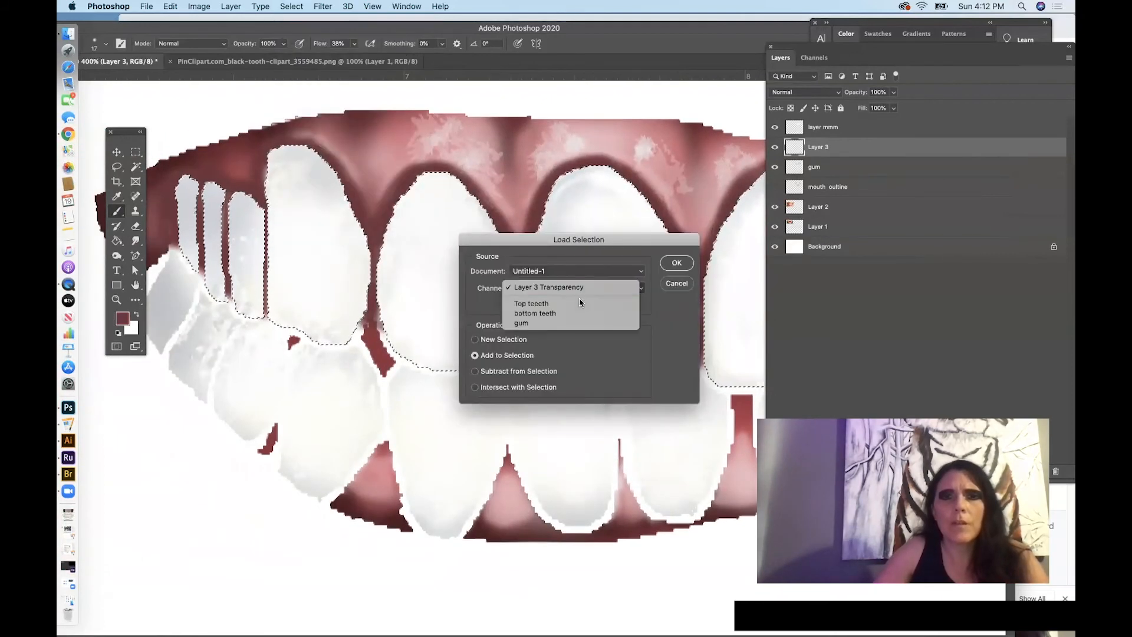
left_click(566, 303)
left_click(676, 263)
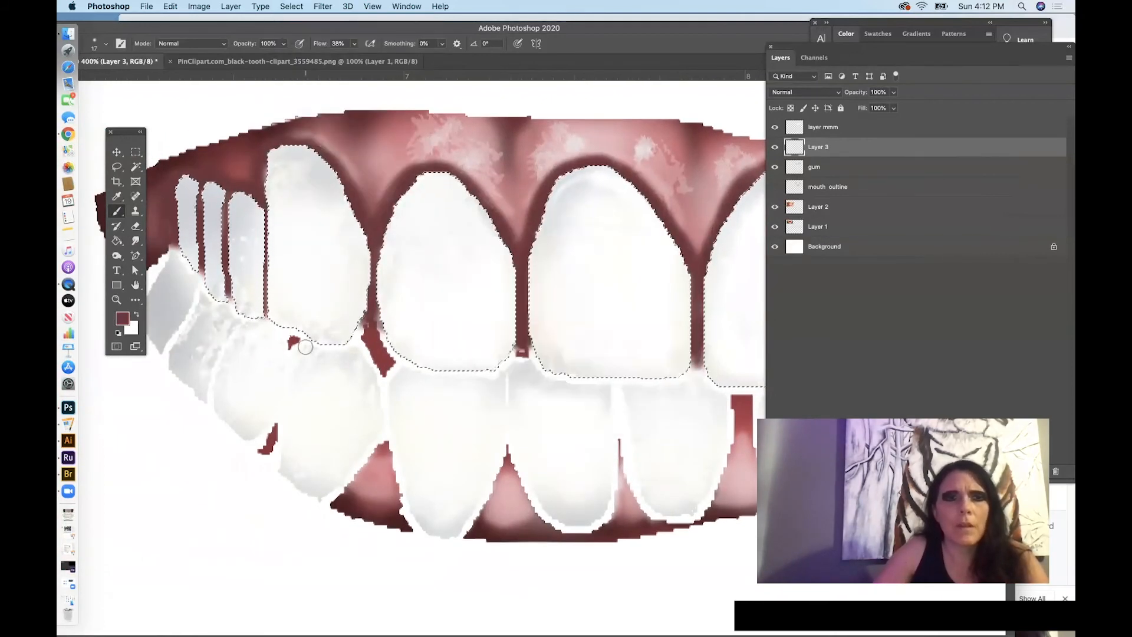
Clear the current selection and load the saved "bottom teeth" selection as a new selection
left_click(289, 7)
left_click(303, 31)
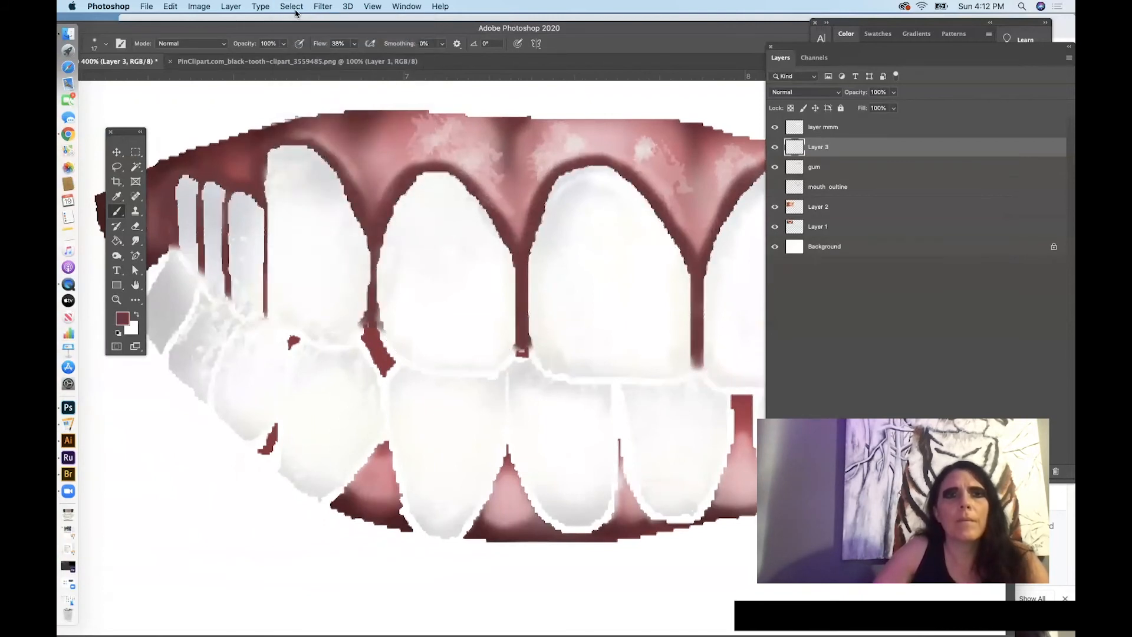
left_click(291, 7)
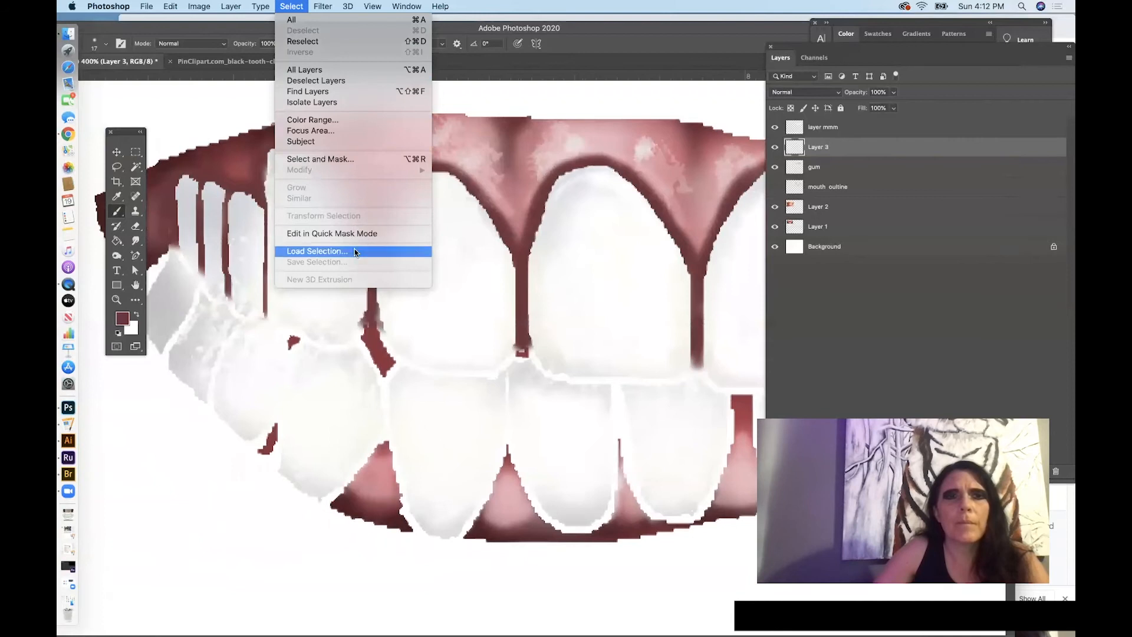
left_click(352, 252)
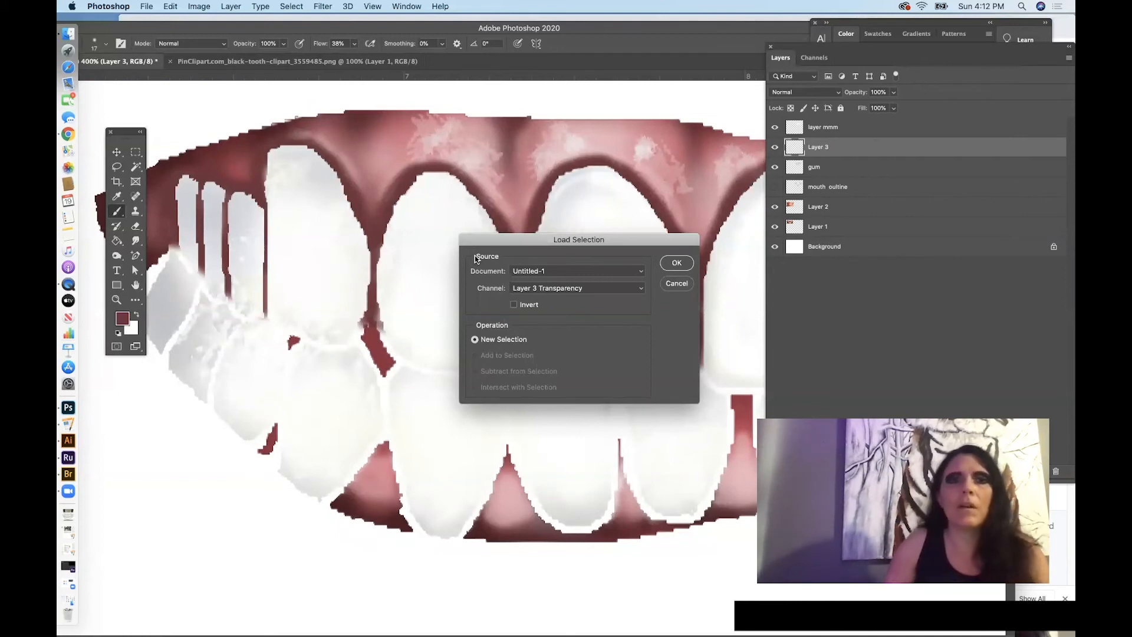
left_click(606, 290)
left_click(597, 313)
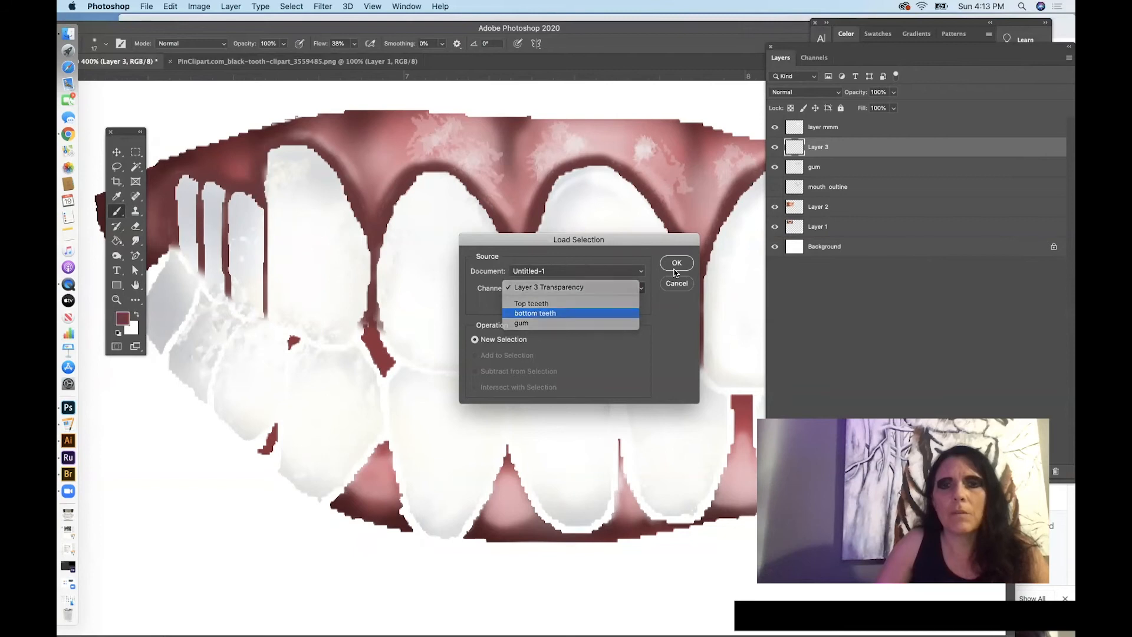
left_click(675, 263)
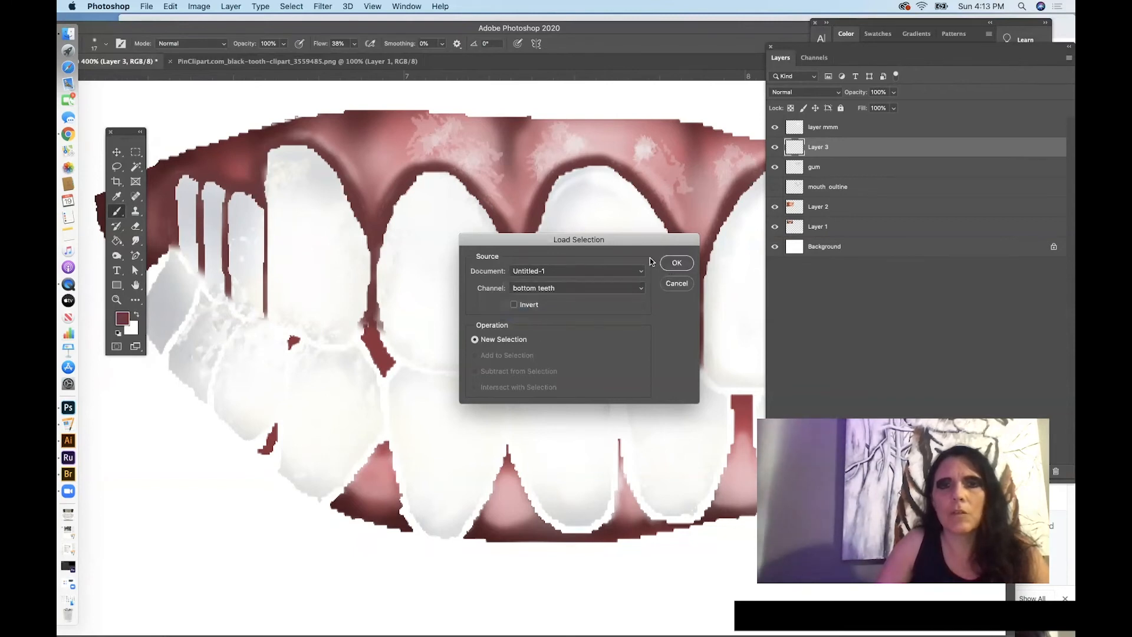
Add the saved "Top teeeth" selection to the lower teeth selection, and invert the combined selection
left_click(292, 7)
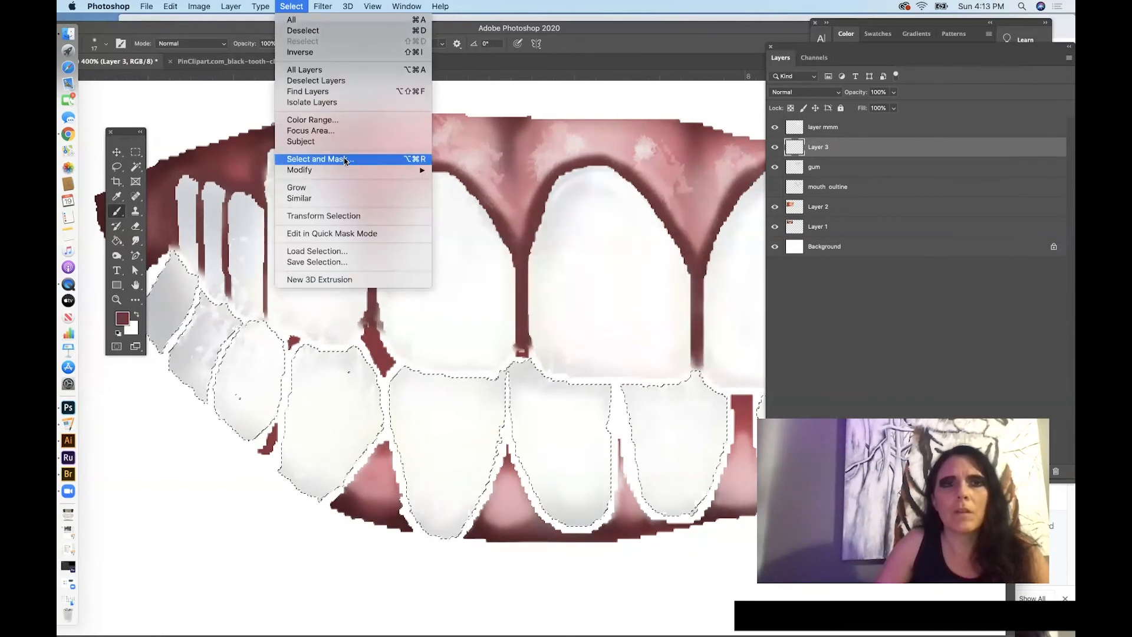
left_click(330, 255)
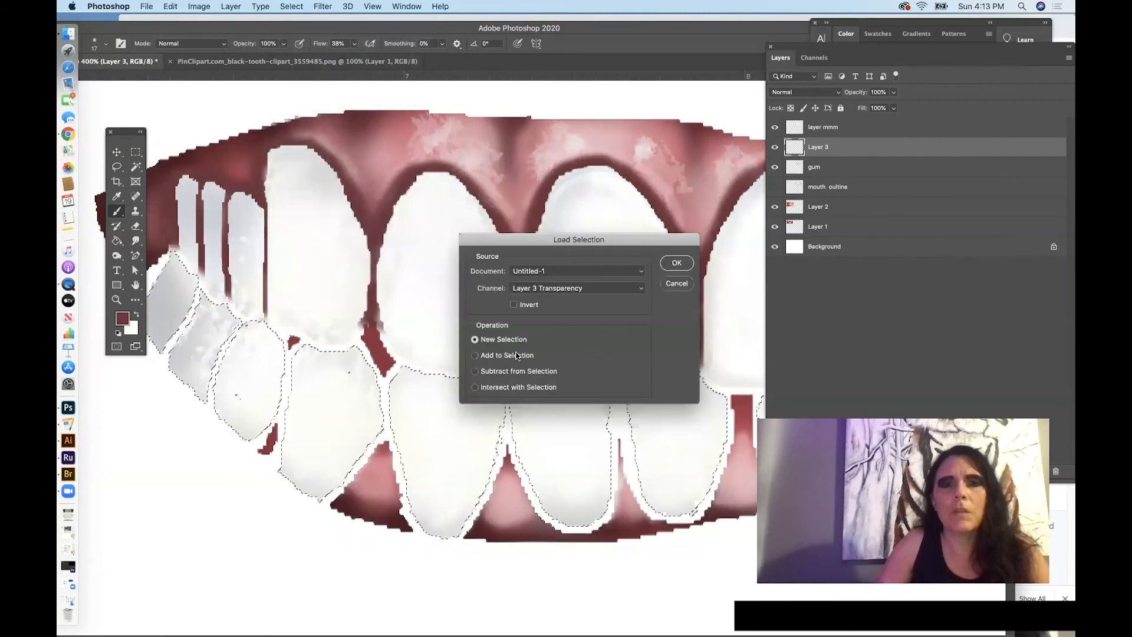
left_click(507, 355)
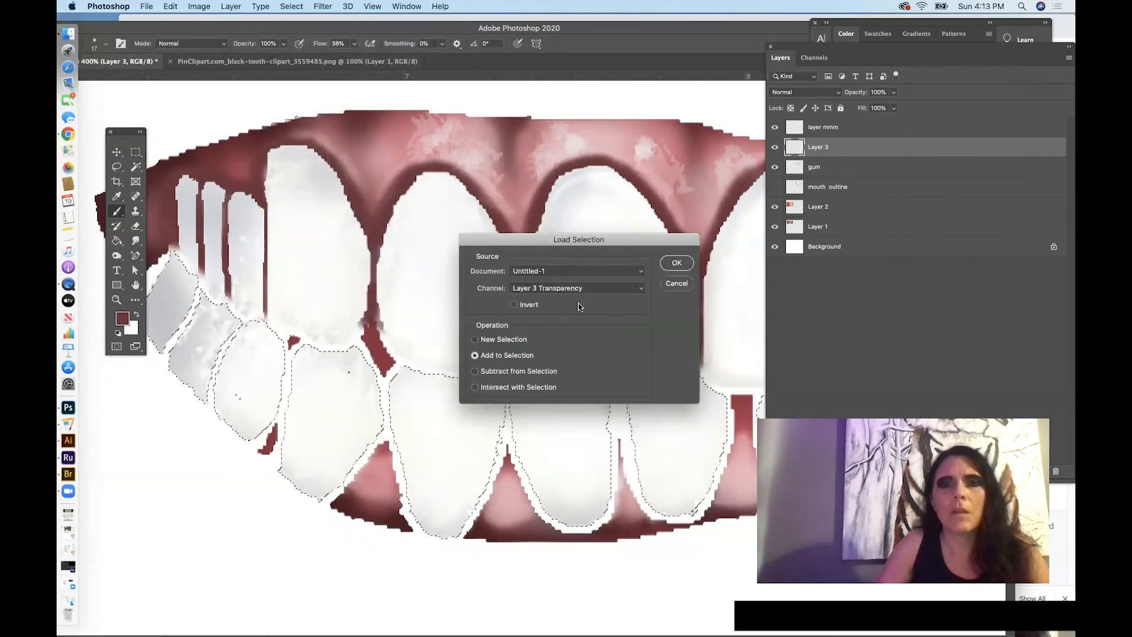
left_click(586, 286)
left_click(565, 303)
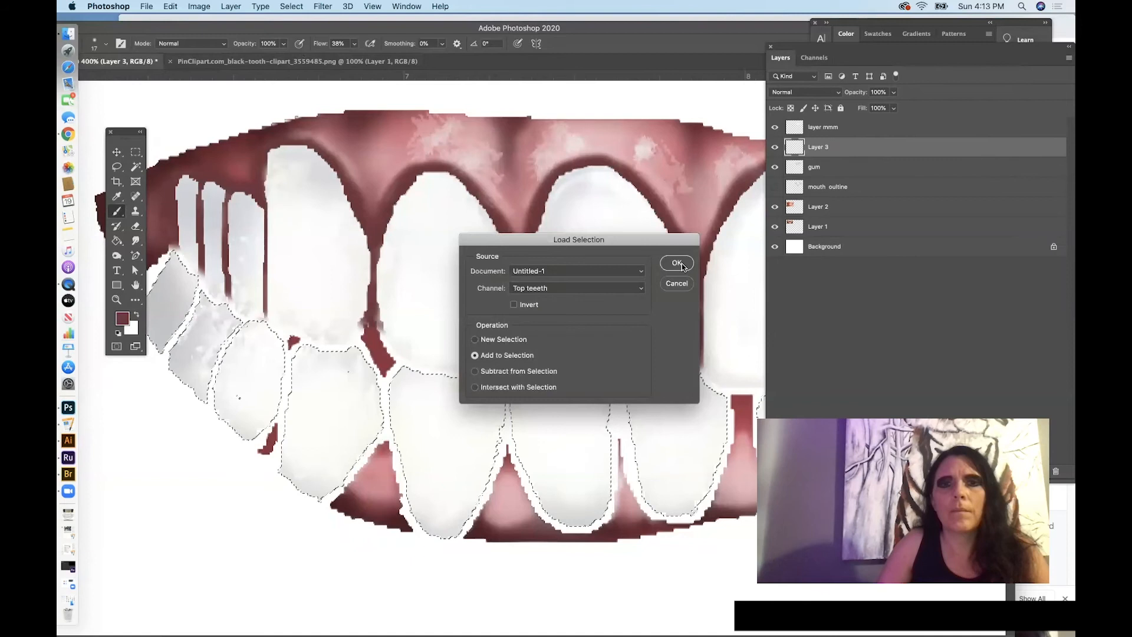
left_click(682, 265)
left_click(292, 7)
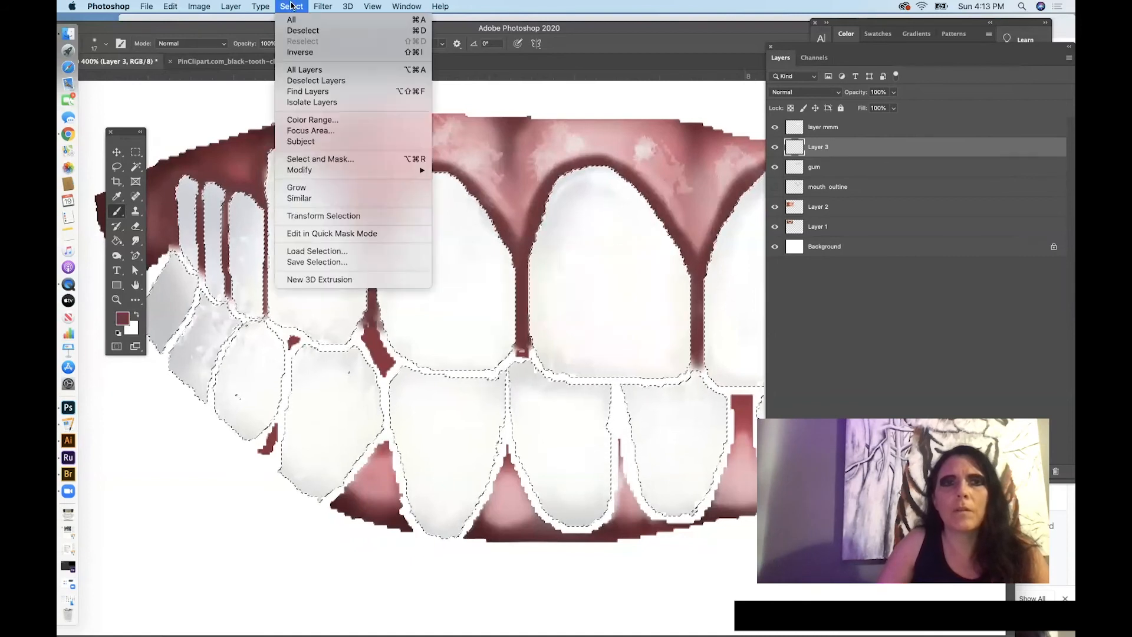
left_click(307, 54)
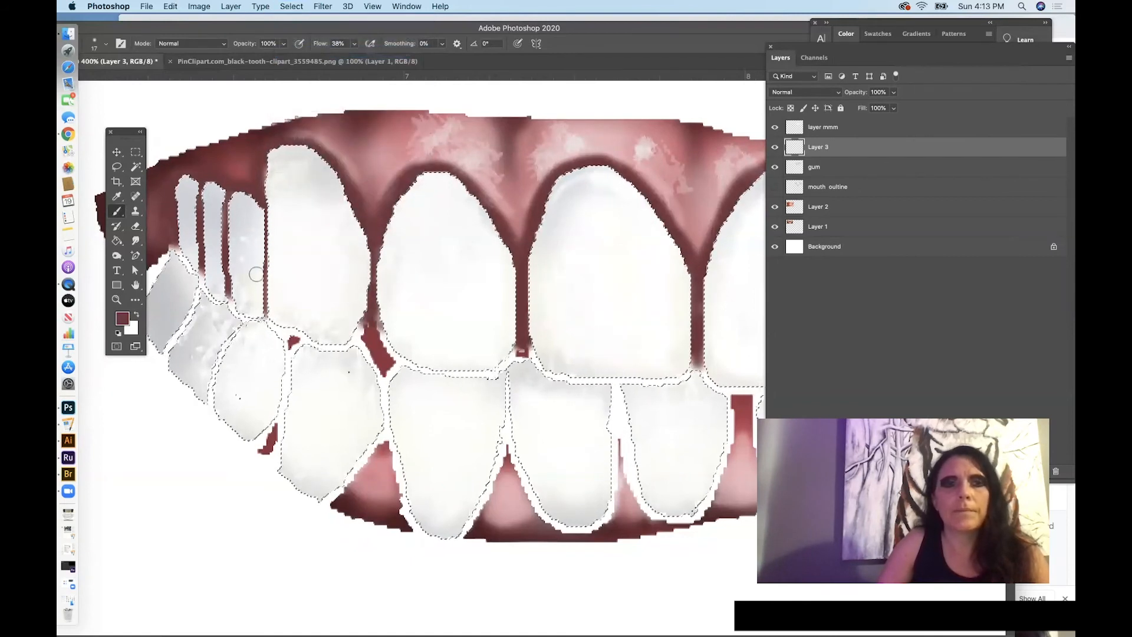
With a 65 px soft round brush, paint dark red into the gaps and gums around the teeth on the mouth's left side
right_click(311, 320)
left_click(297, 319)
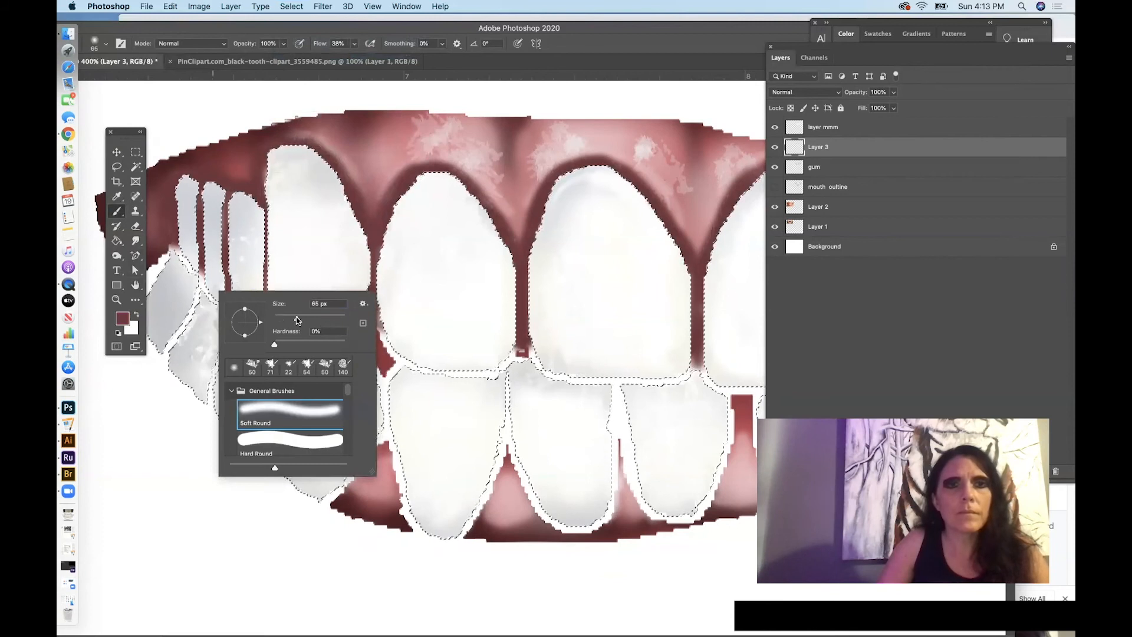
mouse_move(207, 267)
left_mouse_down()
mouse_move(178, 289)
mouse_move(172, 270)
mouse_move(131, 275)
mouse_move(105, 501)
left_mouse_up()
mouse_move(158, 248)
left_mouse_down()
mouse_move(147, 285)
mouse_move(167, 274)
mouse_move(203, 345)
mouse_move(185, 338)
mouse_move(207, 312)
mouse_move(246, 347)
mouse_move(221, 326)
mouse_move(339, 347)
left_mouse_up()
mouse_move(295, 403)
left_mouse_down()
mouse_move(281, 435)
mouse_move(240, 343)
mouse_move(218, 391)
mouse_move(228, 374)
mouse_move(192, 326)
left_mouse_up()
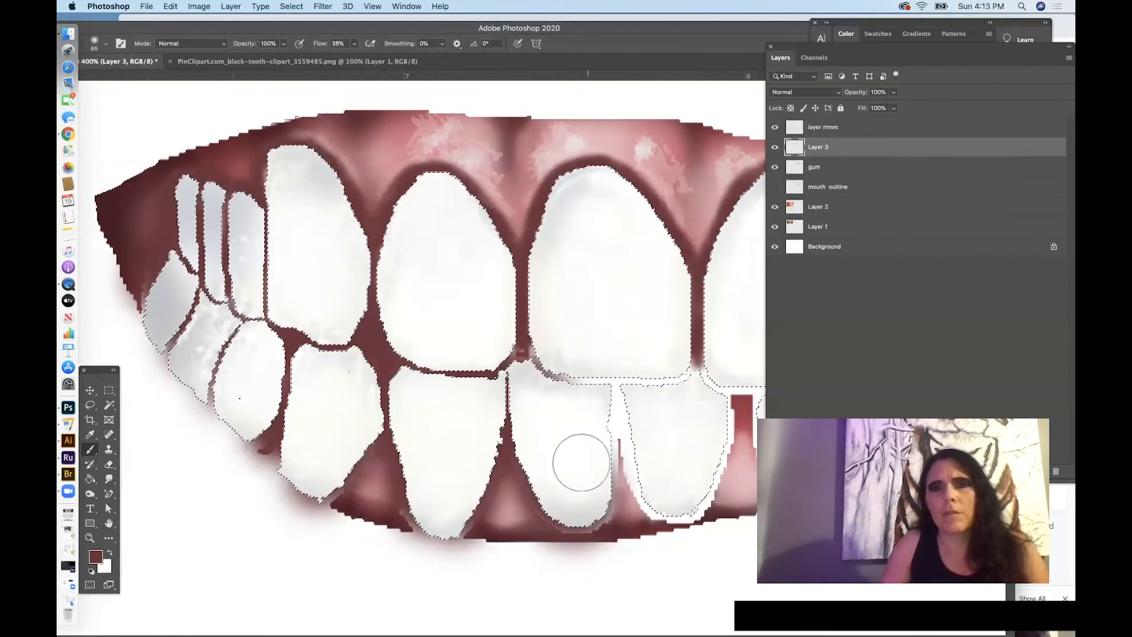
Reduce the brush to 38 px and paint dark red between the upper and lower front teeth at the mouth's centre
scroll(532, 346, "right", 5)
right_click(524, 370)
left_click_drag(603, 398, 594, 399)
mouse_move(423, 357)
left_mouse_down()
mouse_move(407, 399)
mouse_move(447, 409)
mouse_move(465, 460)
mouse_move(493, 453)
mouse_move(500, 467)
mouse_move(523, 357)
mouse_move(519, 413)
left_mouse_up()
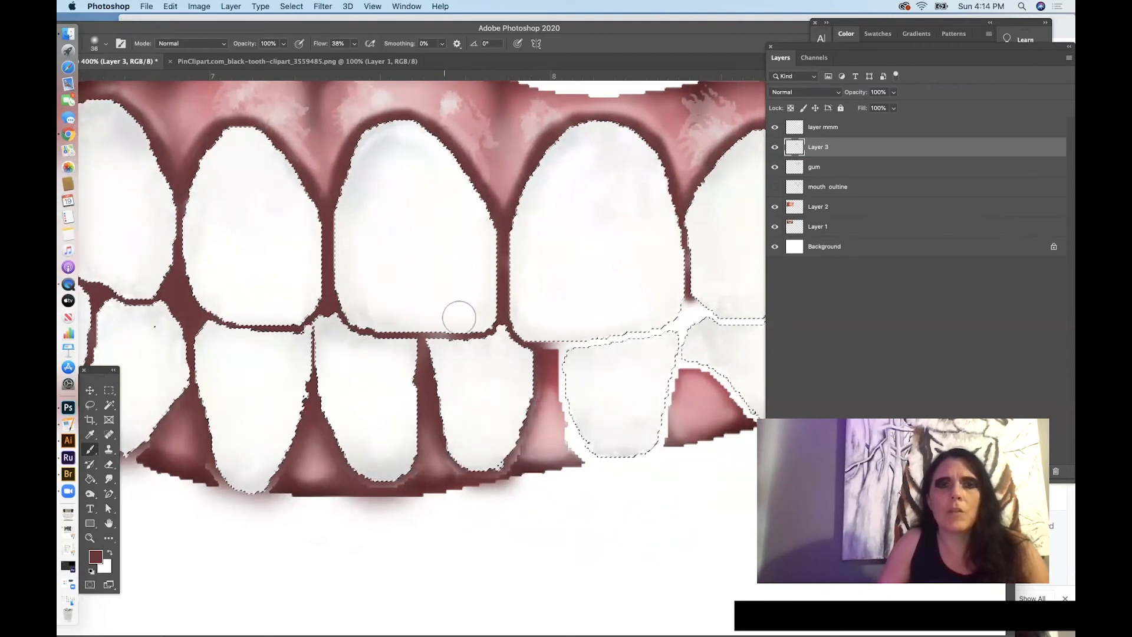
Continue the dark red shadows around the lower teeth and along the bite line to the mouth's right corner
scroll(466, 336, "right", 5)
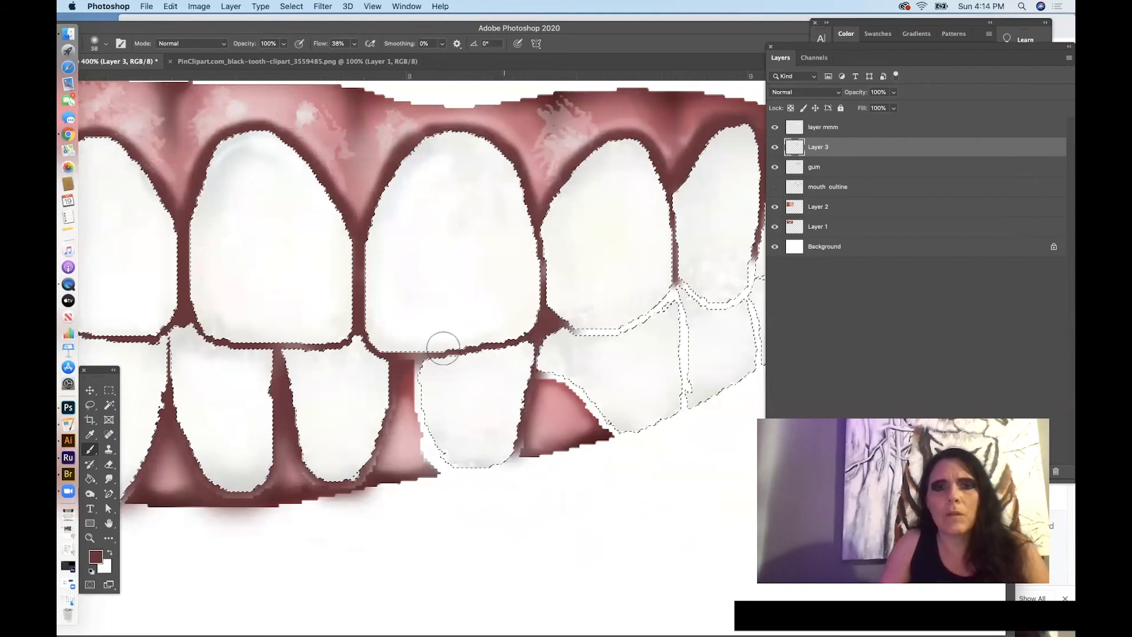
left_click_drag(409, 354, 436, 434)
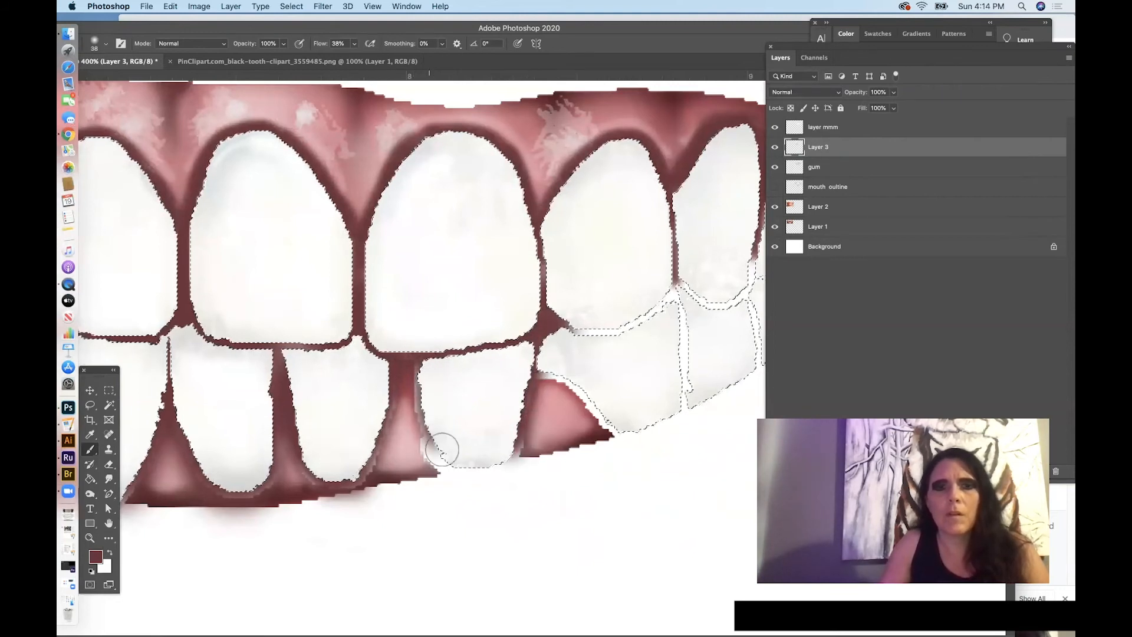
mouse_move(430, 383)
left_mouse_down()
mouse_move(450, 459)
mouse_move(439, 432)
left_mouse_up()
mouse_move(569, 326)
left_mouse_down()
mouse_move(617, 329)
mouse_move(684, 396)
left_mouse_up()
left_click_drag(556, 362, 626, 429)
left_click_drag(600, 342, 558, 374)
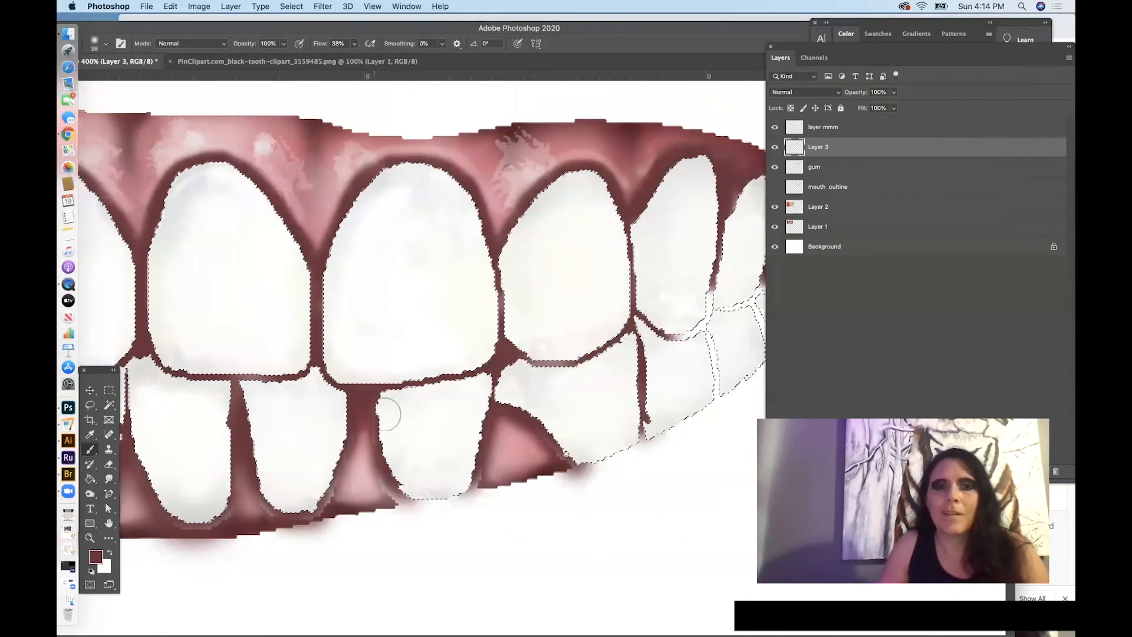
scroll(328, 456, "right", 5)
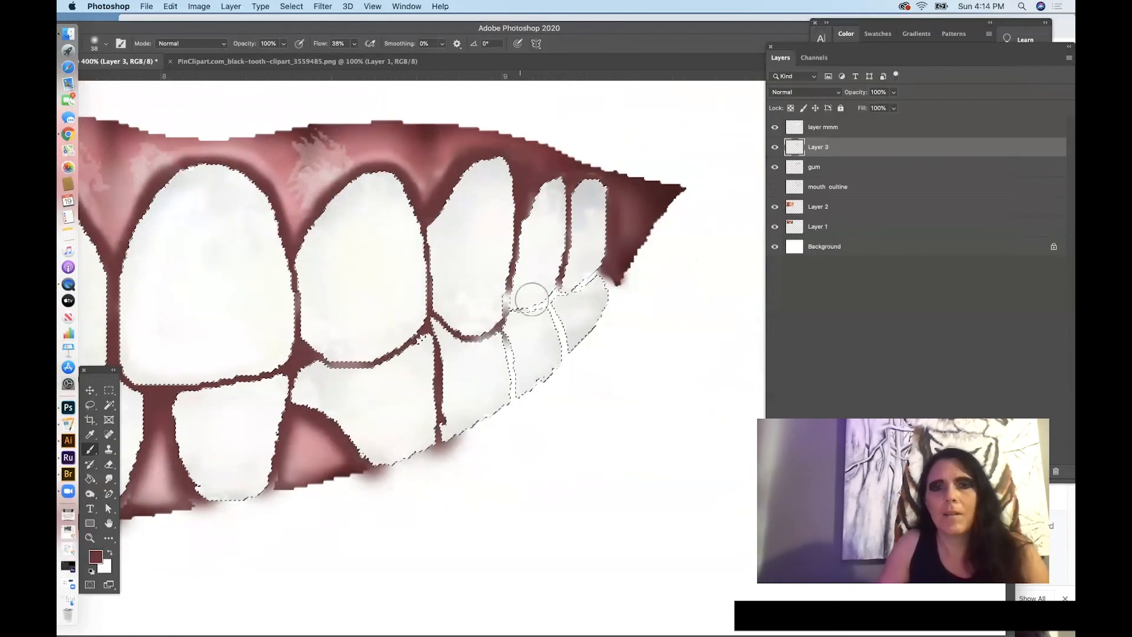
mouse_move(600, 279)
left_mouse_down()
mouse_move(551, 339)
mouse_move(450, 328)
left_mouse_up()
Choose a near-black red as the foreground colour and deepen the right corner and the gaps between the right back teeth
left_click(95, 556)
left_click_drag(574, 349, 583, 371)
left_click(691, 237)
mouse_move(618, 219)
left_mouse_down()
mouse_move(618, 251)
mouse_move(620, 235)
left_mouse_up()
left_click_drag(560, 283, 507, 301)
mouse_move(507, 261)
left_mouse_down()
mouse_move(504, 373)
mouse_move(504, 294)
mouse_move(451, 342)
mouse_move(438, 301)
mouse_move(430, 333)
mouse_move(464, 335)
mouse_move(433, 385)
left_mouse_up()
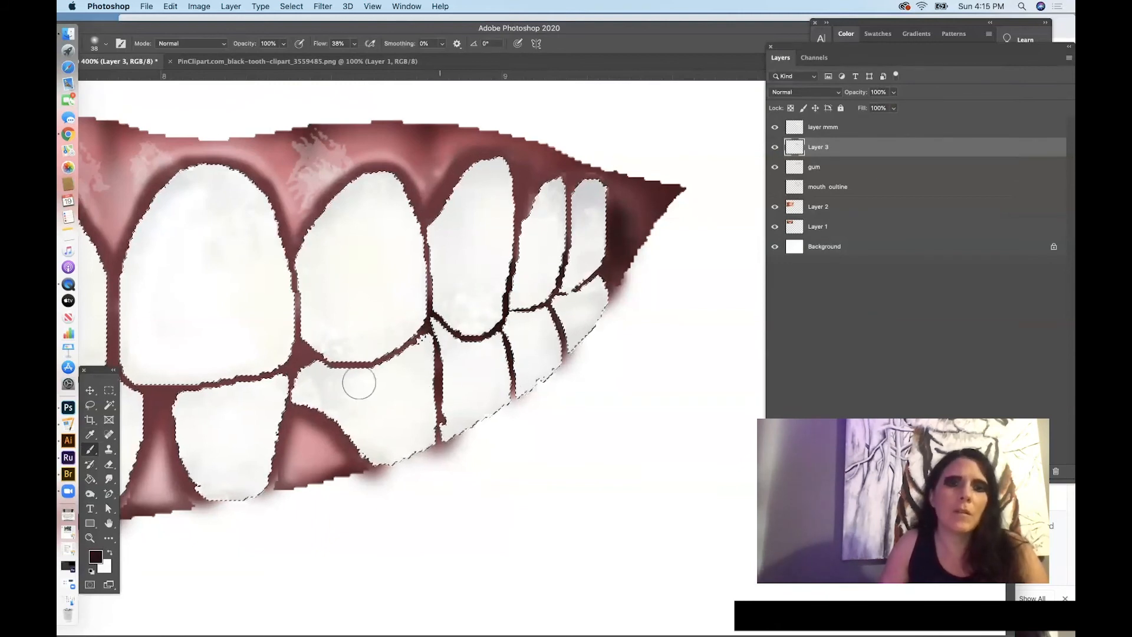
Deepen the gaps beside the right canine and along the bite line toward the left teeth with the near-black red
left_click_drag(280, 355, 313, 316)
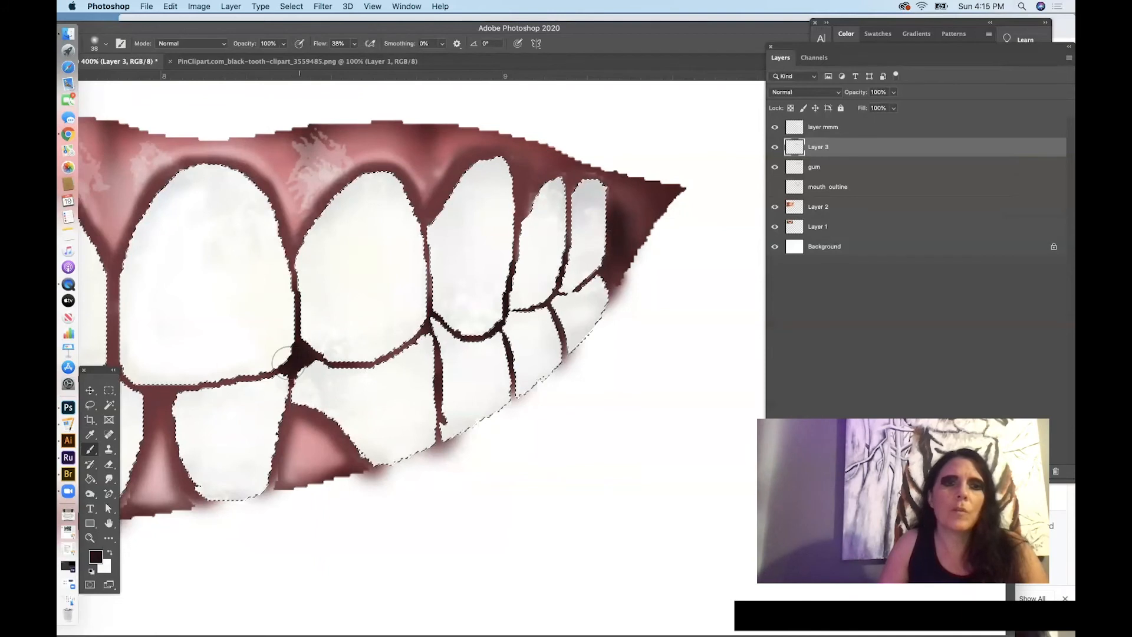
mouse_move(417, 345)
left_mouse_down()
mouse_move(588, 322)
mouse_move(411, 328)
left_mouse_up()
mouse_move(245, 349)
left_mouse_down()
mouse_move(456, 340)
mouse_move(387, 394)
left_mouse_up()
mouse_move(370, 328)
left_mouse_down()
mouse_move(374, 275)
mouse_move(366, 312)
left_mouse_up()
left_click_drag(292, 349, 293, 390)
mouse_move(196, 270)
left_mouse_down()
mouse_move(240, 344)
mouse_move(353, 342)
left_mouse_up()
left_click_drag(390, 350, 568, 326)
mouse_move(224, 227)
left_mouse_down()
mouse_move(222, 295)
mouse_move(239, 377)
left_mouse_up()
left_click_drag(224, 353, 419, 383)
left_click_drag(327, 377, 335, 304)
mouse_move(313, 289)
left_mouse_down()
mouse_move(236, 236)
mouse_move(258, 357)
left_mouse_up()
Darken the mouth's left corner with a larger brush, and clear the selection
key("bracketright")
key("bracketright")
key("bracketright")
left_click_drag(206, 182, 198, 233)
scroll(314, 219, "right", 12)
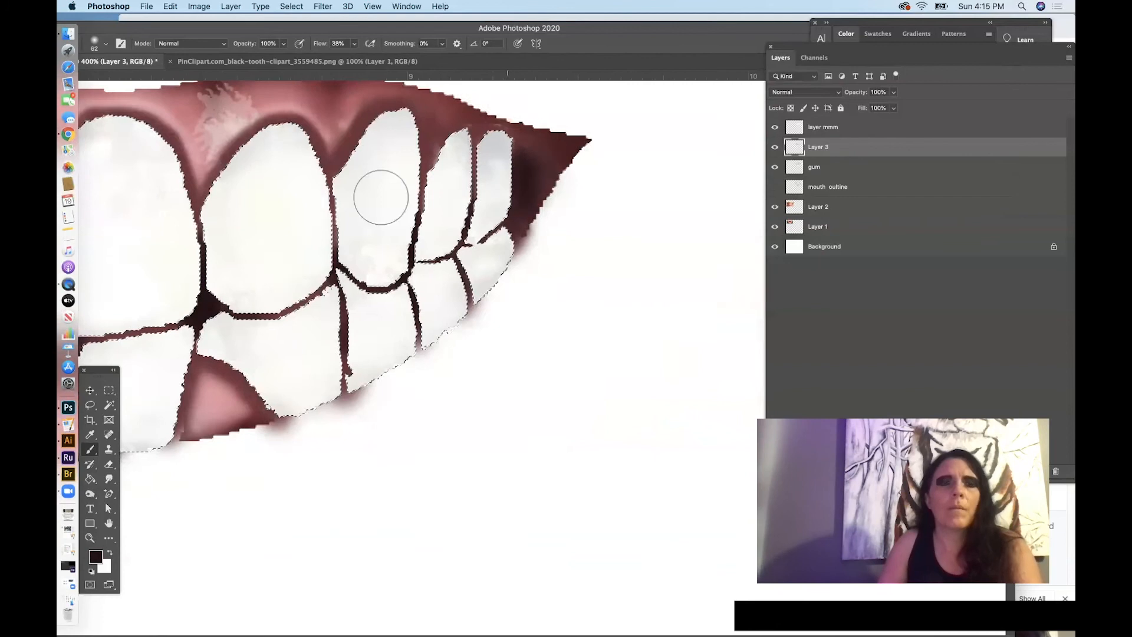
scroll(353, 177, "left", 6)
left_click(297, 6)
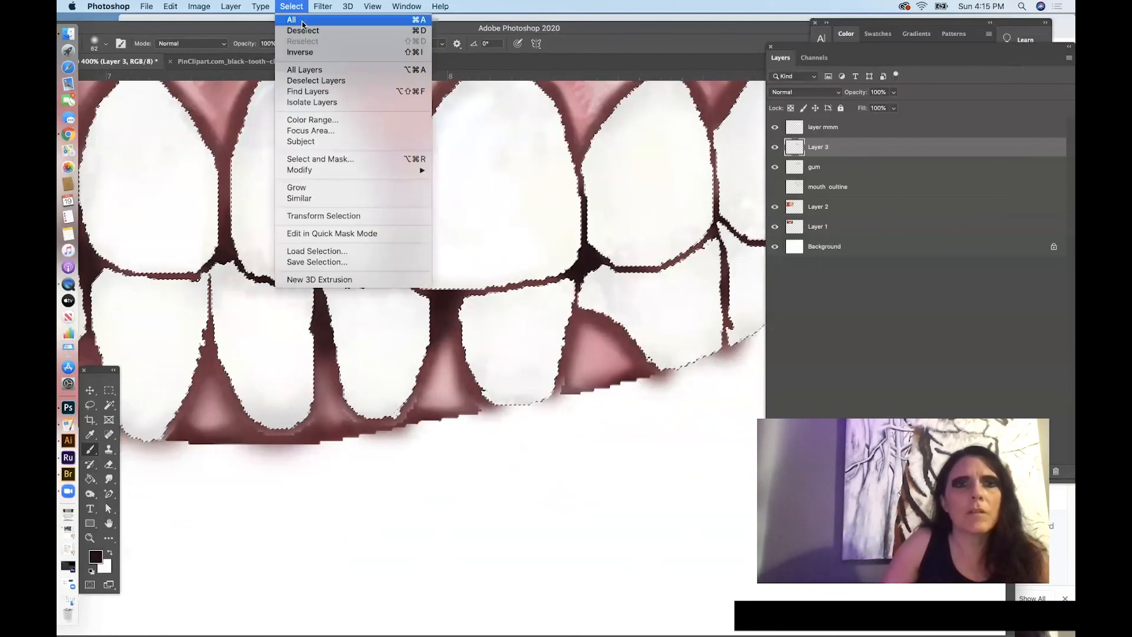
left_click(307, 30)
Compare the whole mouth with Layer 3 hidden and shown, and turn on the mouth outline layer
scroll(501, 257, "down", 6)
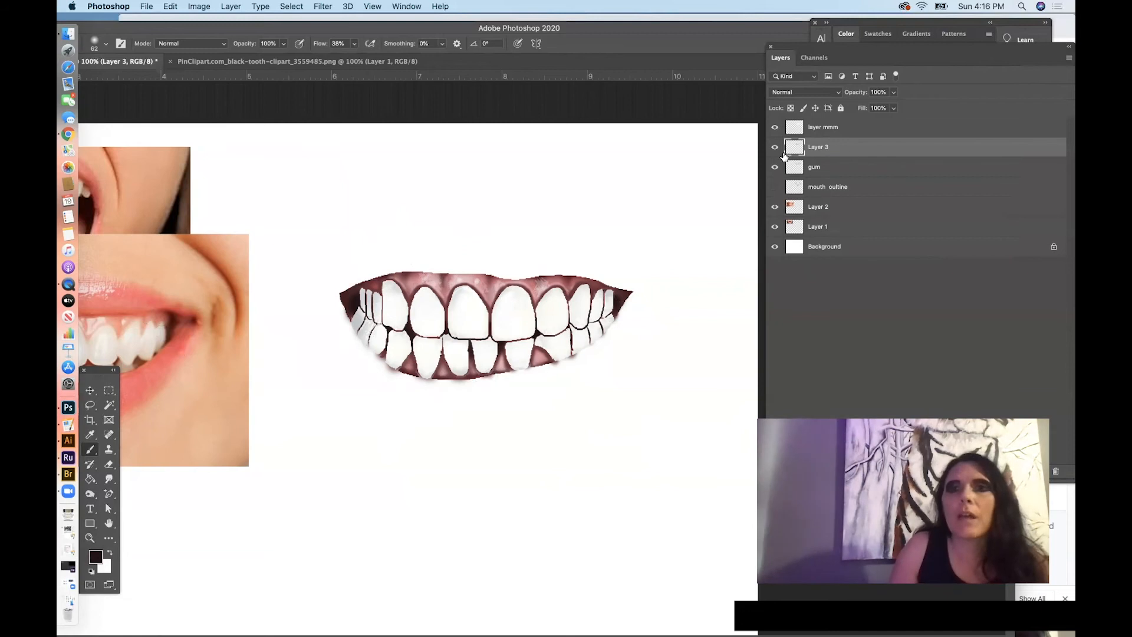
left_click(776, 149)
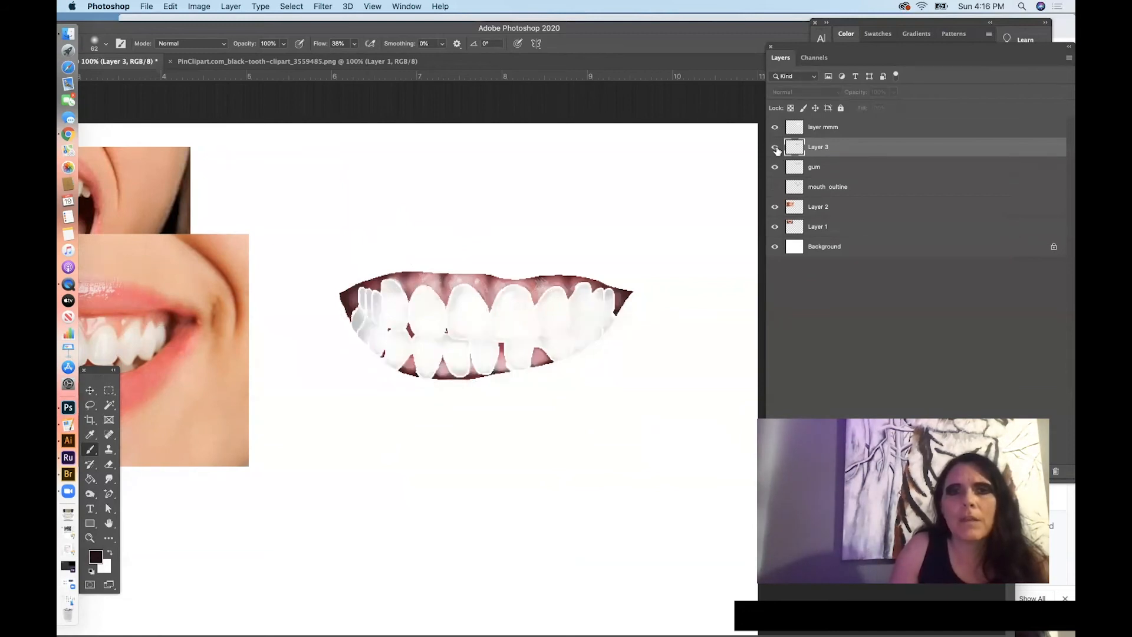
left_click(775, 149)
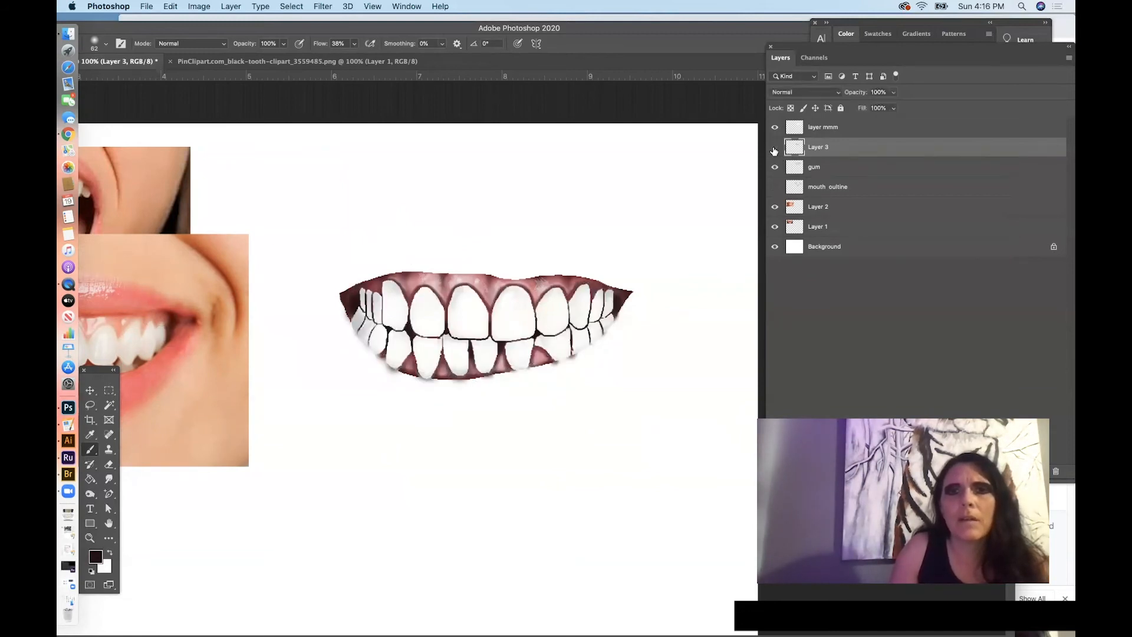
left_click(775, 149)
left_click(774, 149)
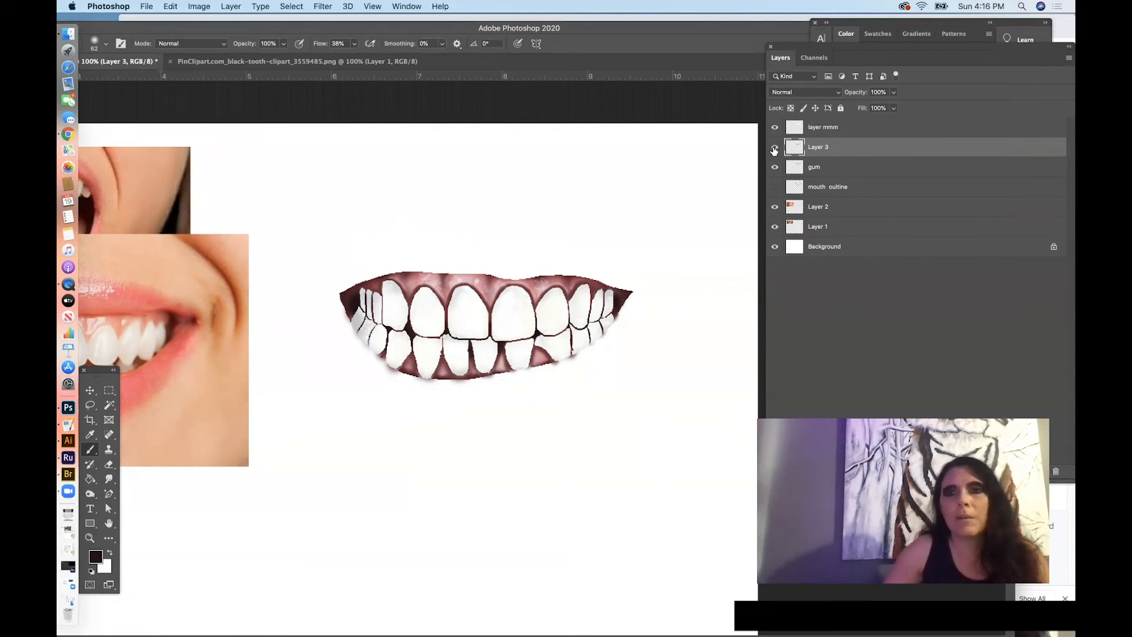
left_click(772, 193)
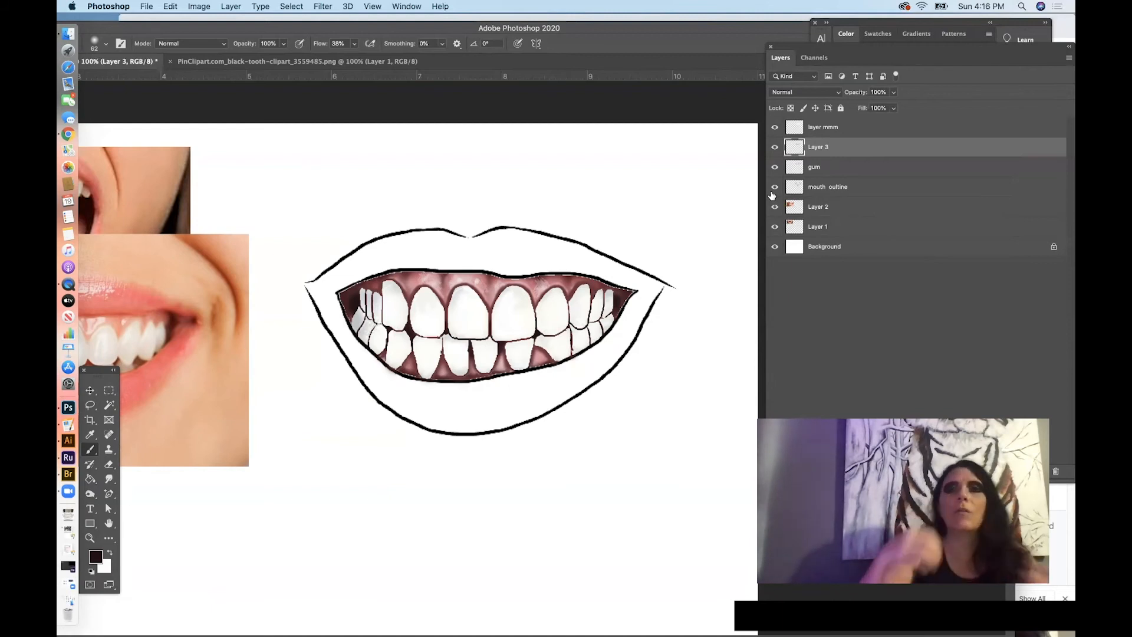
Add a new layer at the top of the stack above "layer mmm", and restore the previous selection
mouse_move(846, 57)
left_mouse_down()
mouse_move(521, 80)
mouse_move(790, 86)
left_mouse_up()
left_click(716, 495)
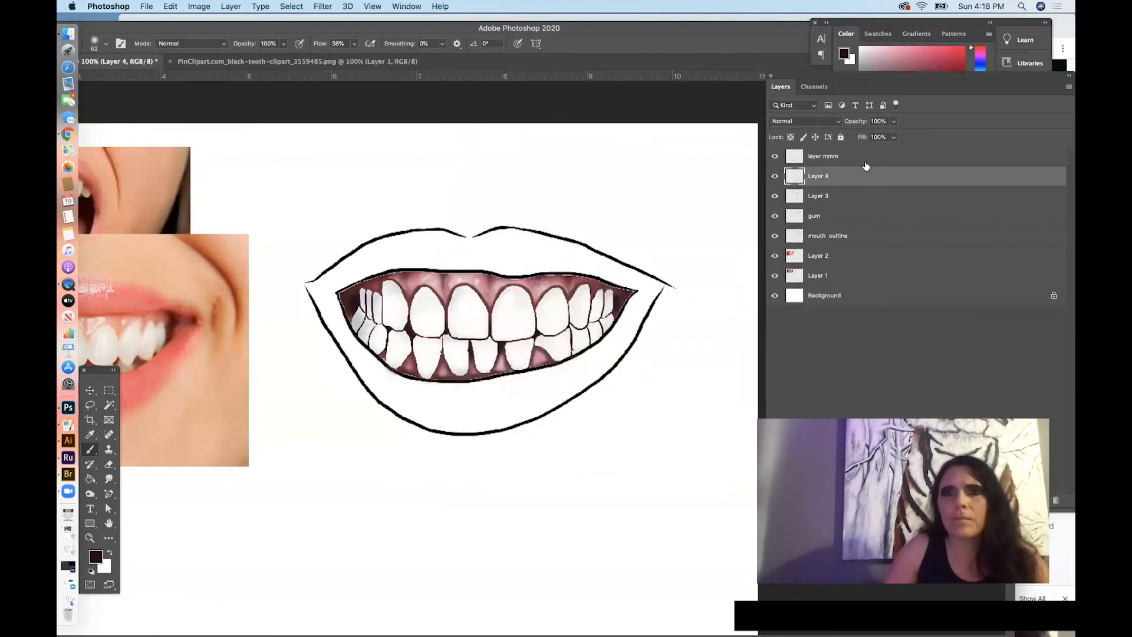
left_click_drag(869, 160, 870, 154)
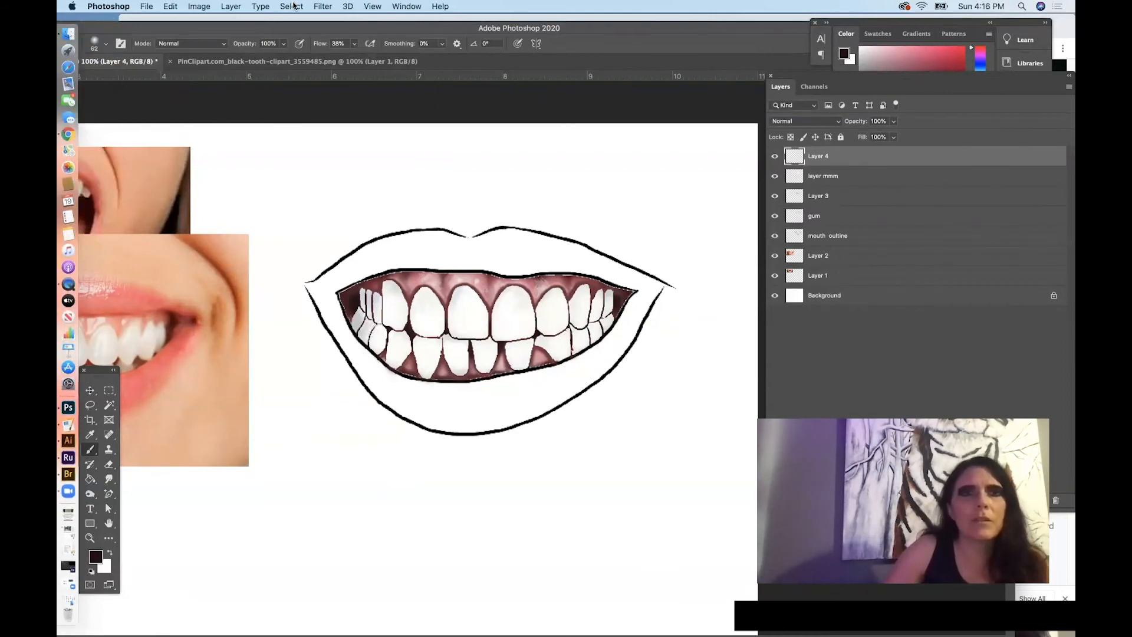
left_click(293, 6)
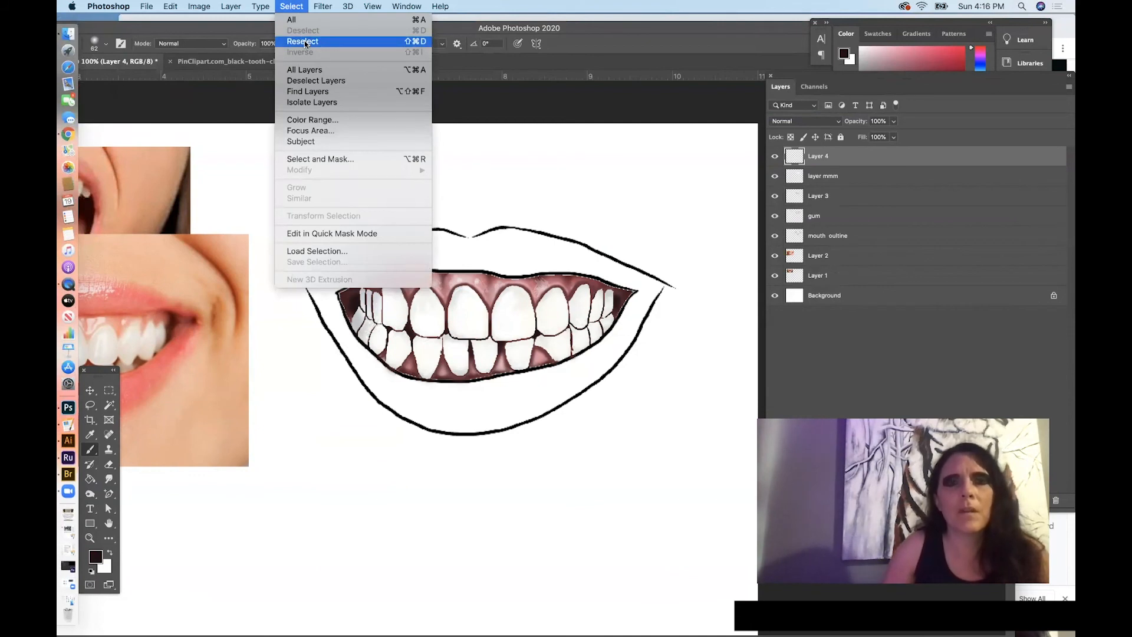
left_click(304, 41)
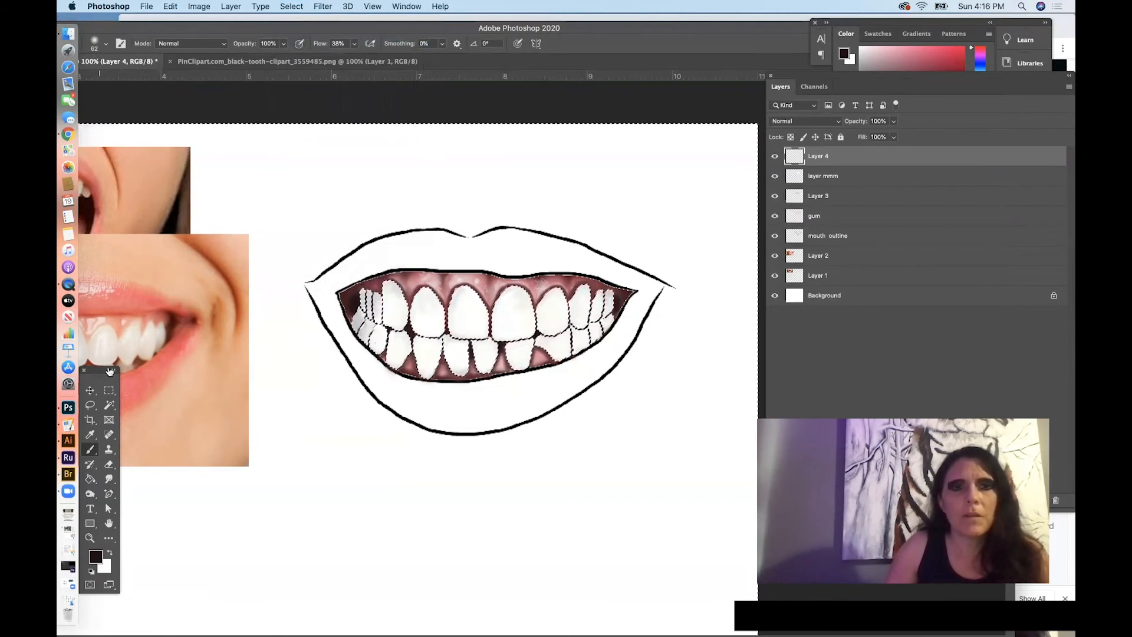
Move the tools beside the mouth drawing, and set the foreground color to the muted grey-violet #84838e
left_click_drag(110, 371, 218, 135)
left_click(233, 319)
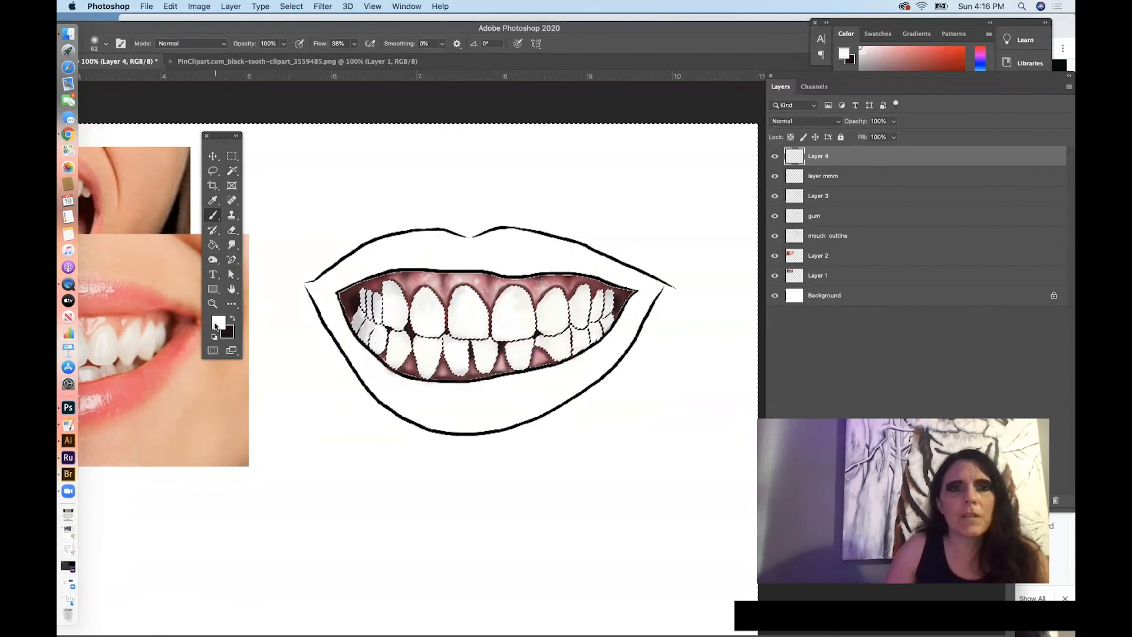
left_click(215, 326)
mouse_move(458, 254)
left_mouse_down()
mouse_move(437, 285)
mouse_move(530, 294)
left_mouse_up()
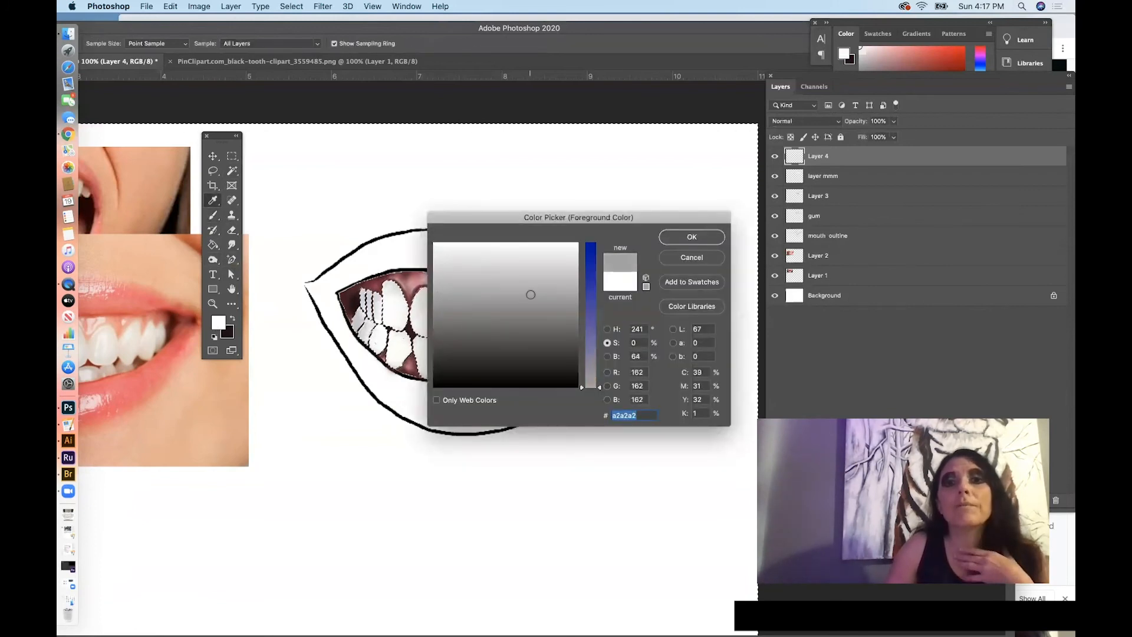
left_click_drag(596, 368, 593, 354)
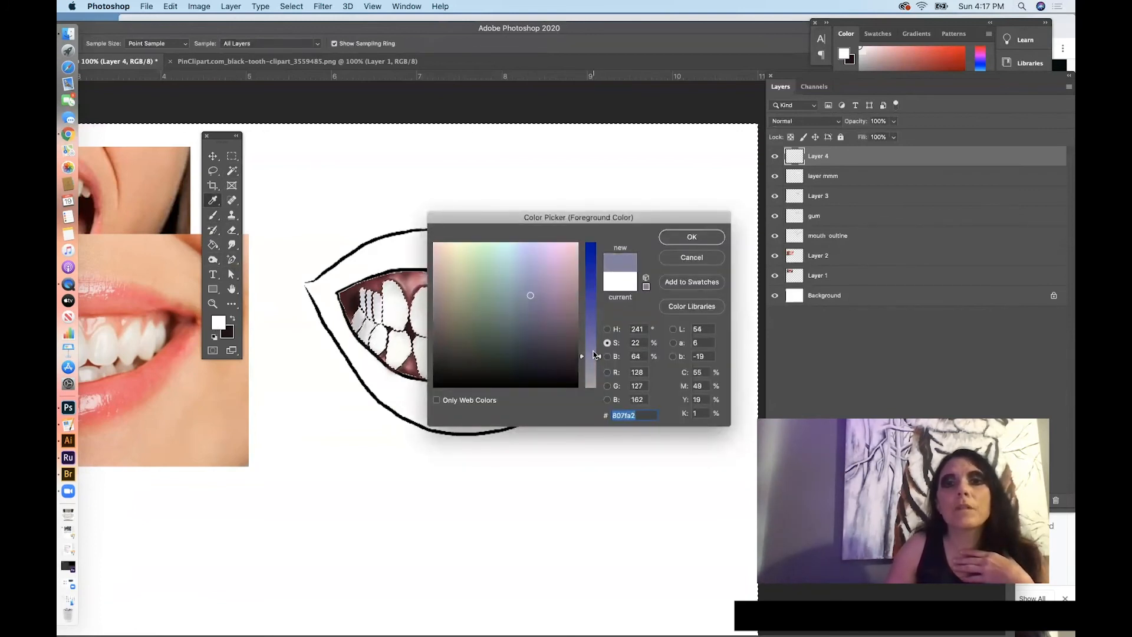
left_click(607, 373)
left_click(606, 344)
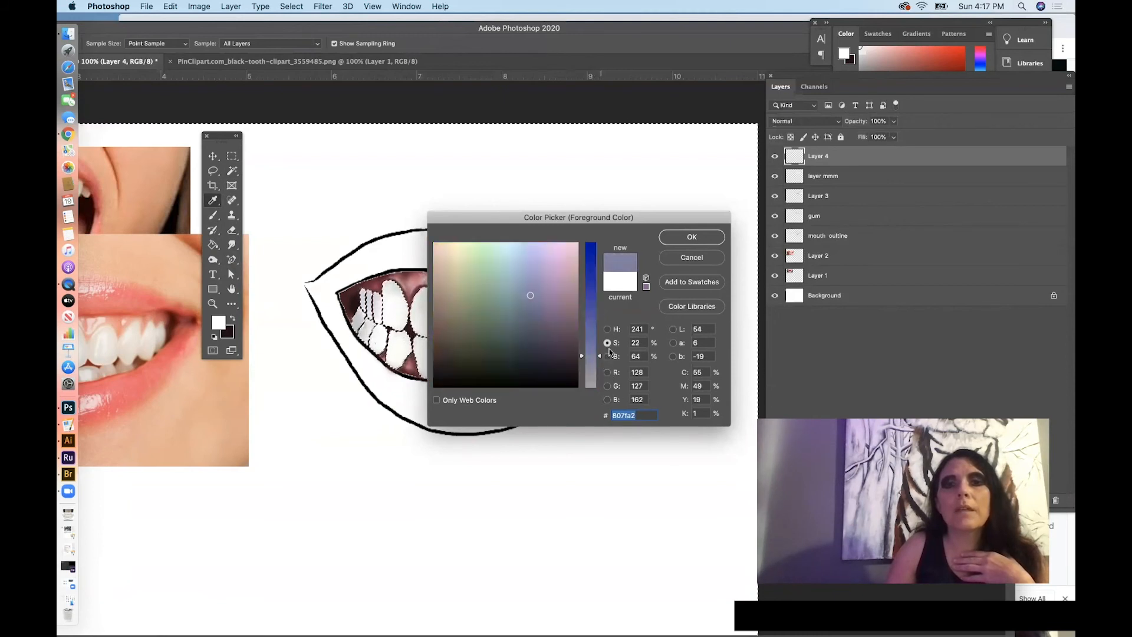
left_click_drag(597, 372, 597, 378)
left_click(607, 356)
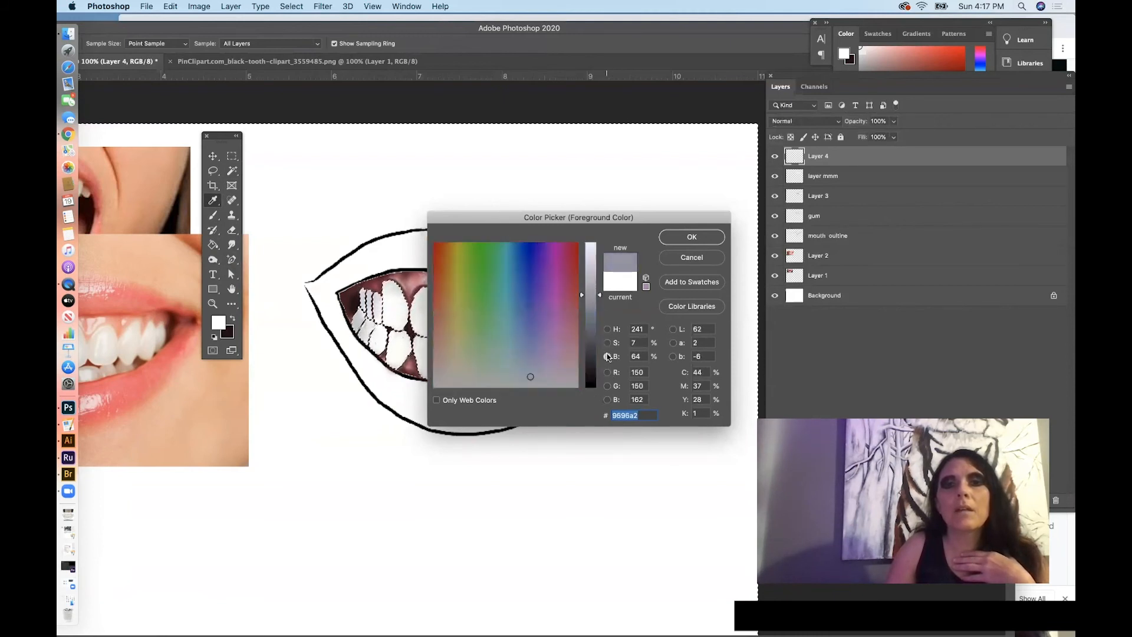
left_click_drag(599, 299, 598, 309)
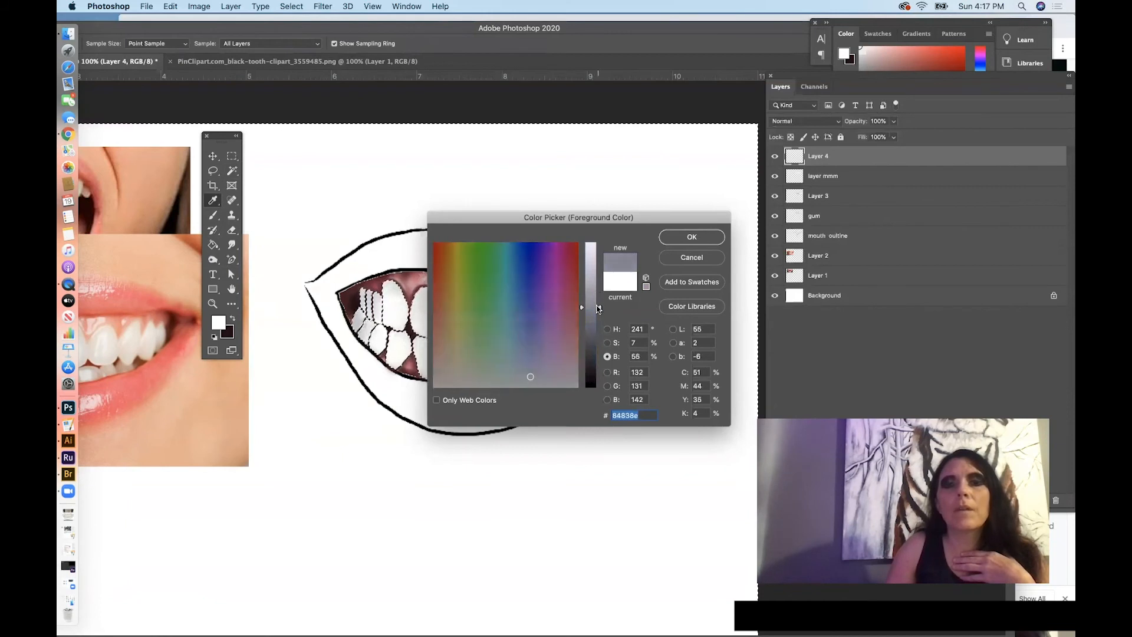
left_click(691, 237)
Set up the soft round brush at 97 px with 47% opacity
key("b")
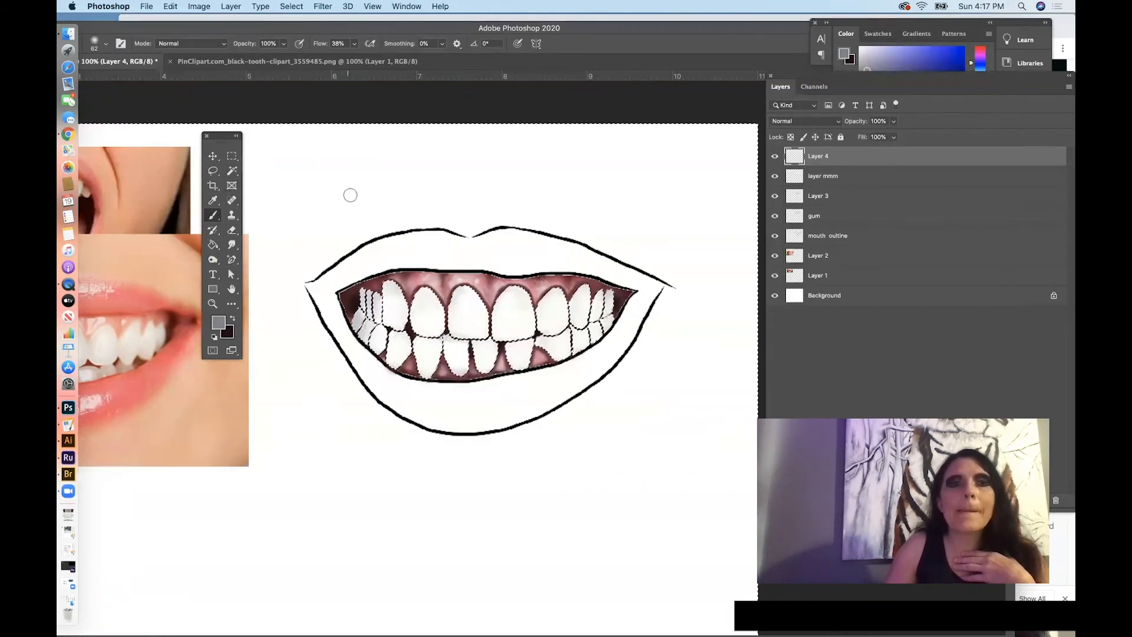
right_click(351, 193)
left_click_drag(433, 221, 446, 222)
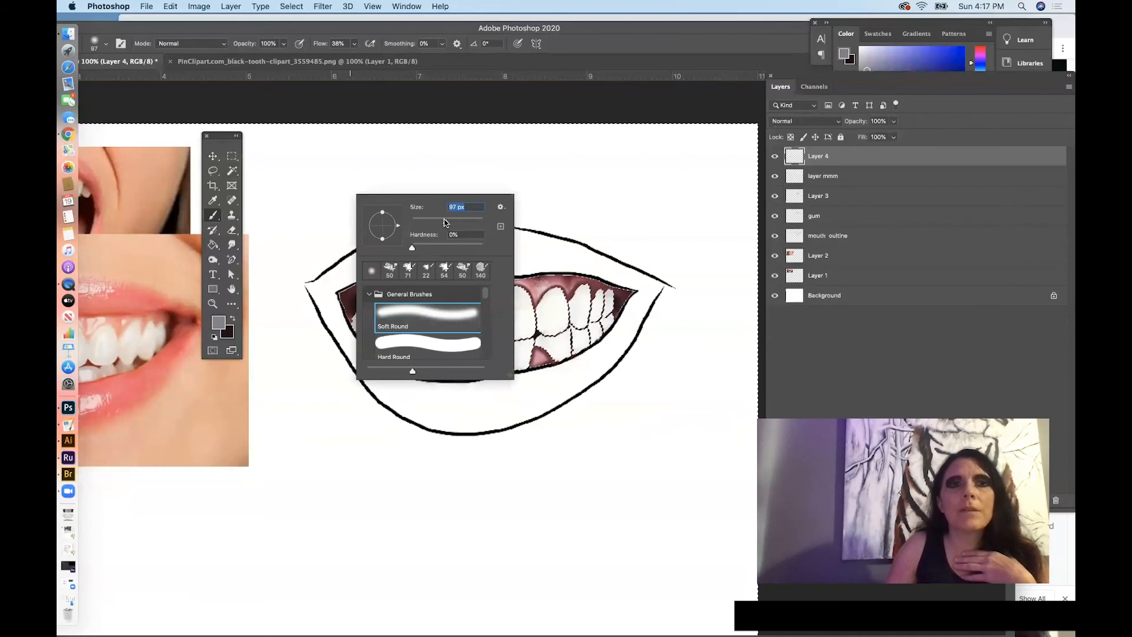
left_click(279, 45)
left_click(281, 46)
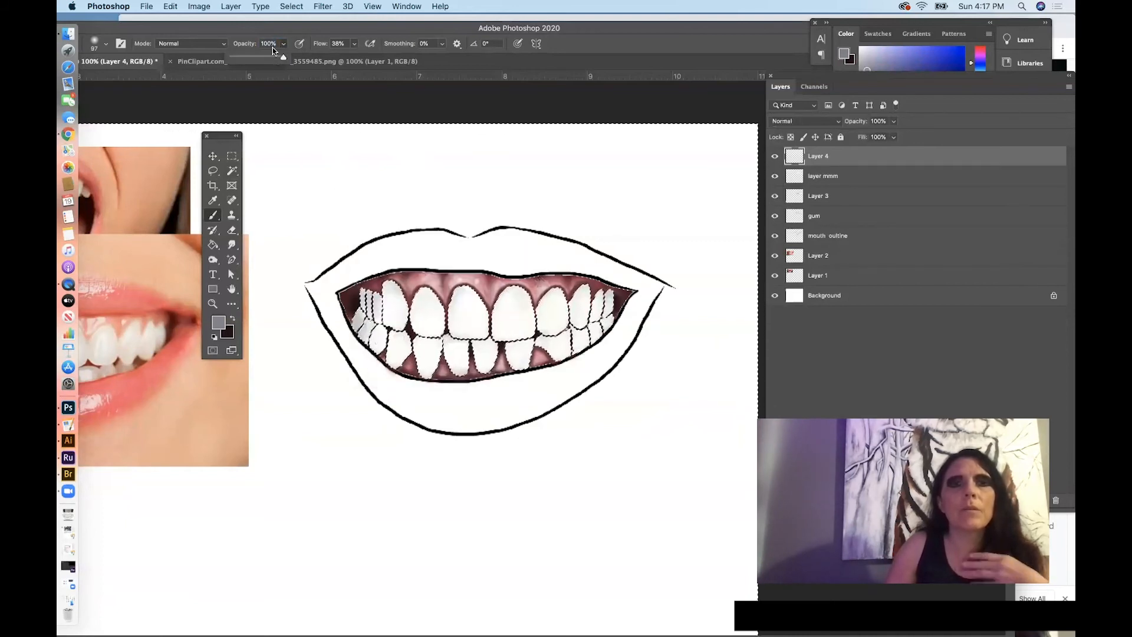
left_click(256, 56)
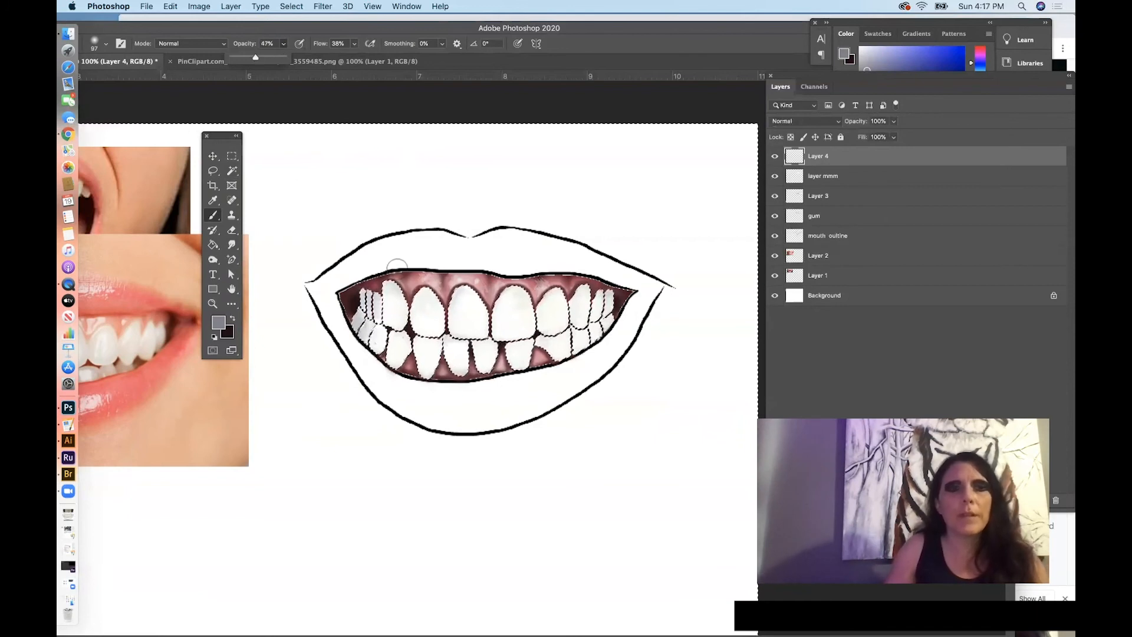
Try shading the upper left teeth with the grey-violet brush, and undo the strokes
left_click(405, 289)
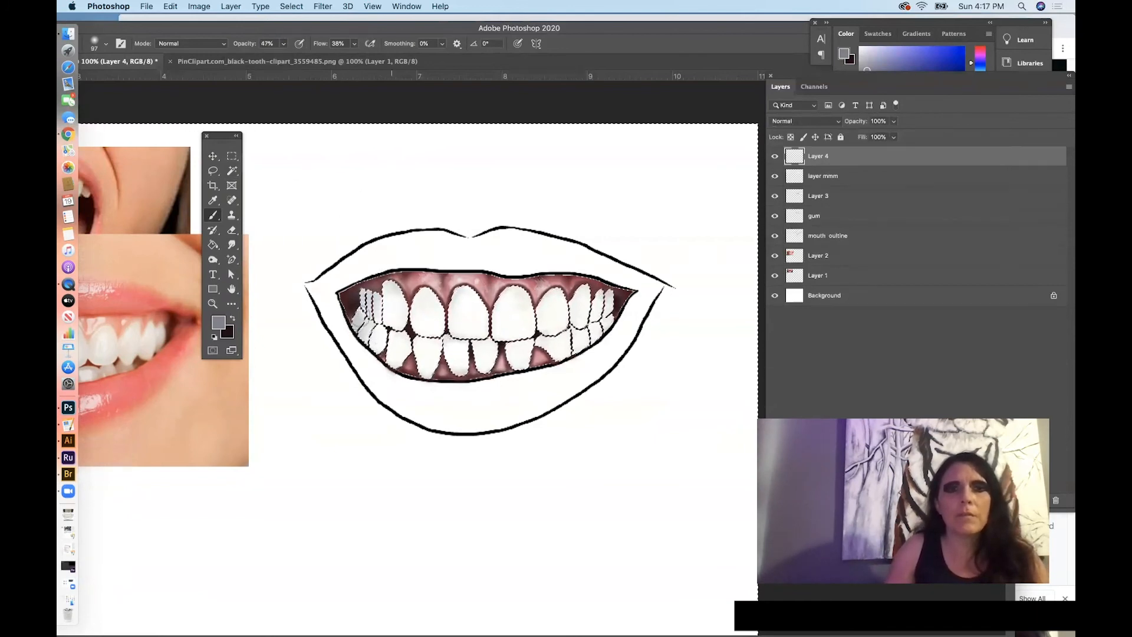
left_click(171, 7)
left_click(171, 7)
left_click(171, 7)
left_click(173, 8)
Invert the selection to the teeth and shade the left back teeth in grey-violet, undoing the last stroke
left_click(291, 7)
mouse_move(342, 172)
left_click(300, 52)
left_click_drag(383, 288, 375, 302)
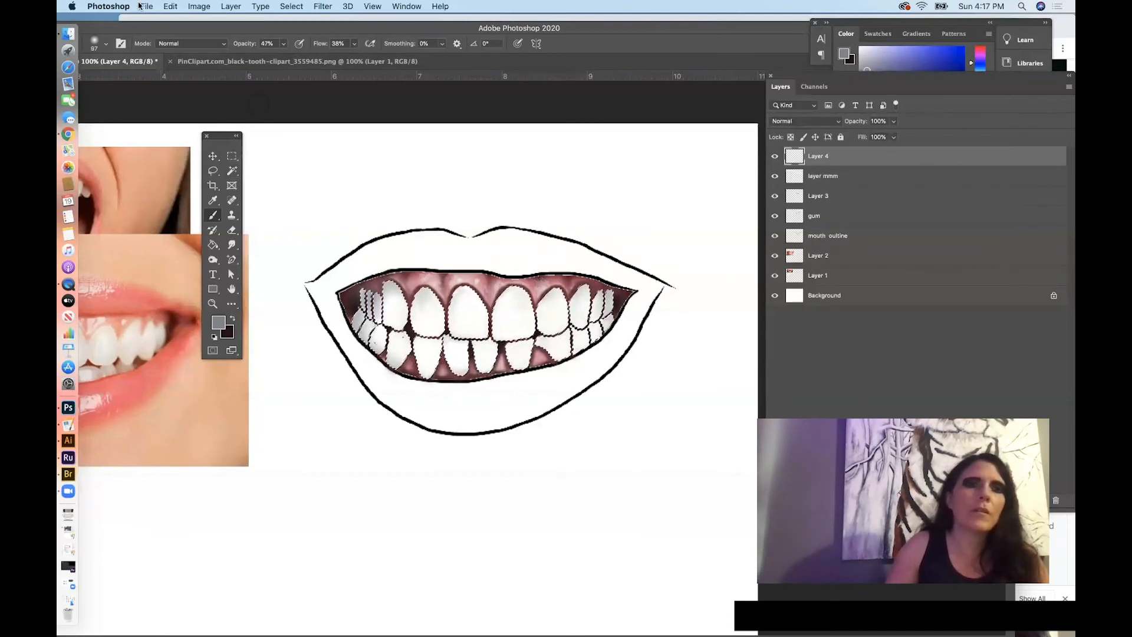
left_click(171, 7)
left_click(178, 21)
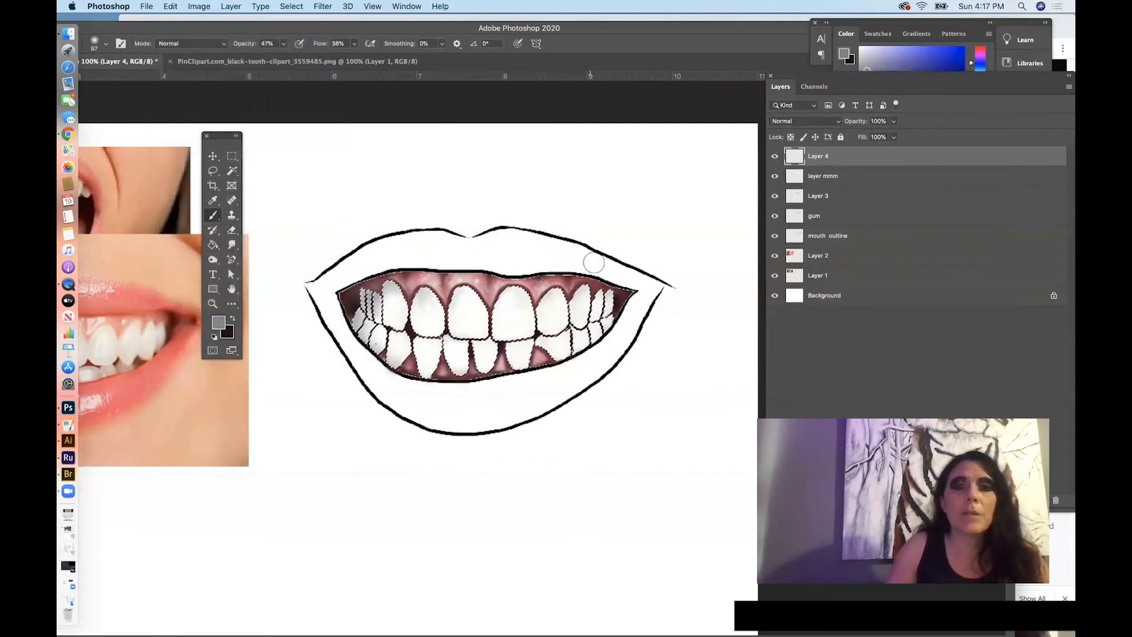
Shade the outer and lower teeth with a 178 px brush, and compare the mouth with Layer 4 hidden and shown
right_click(629, 313)
left_click(738, 335)
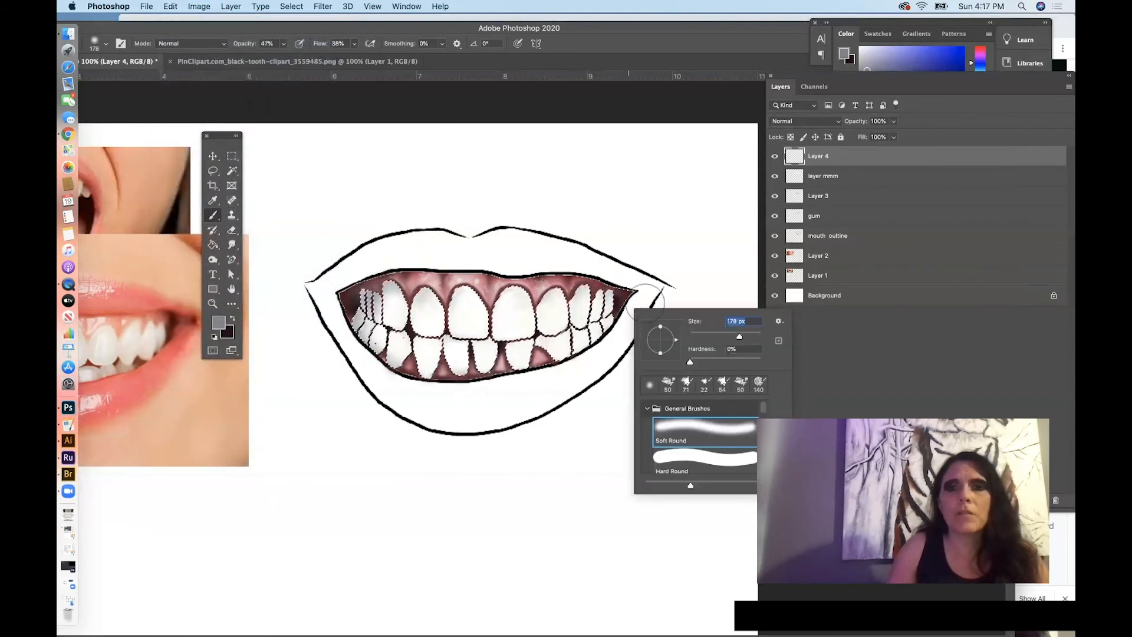
left_click(618, 305)
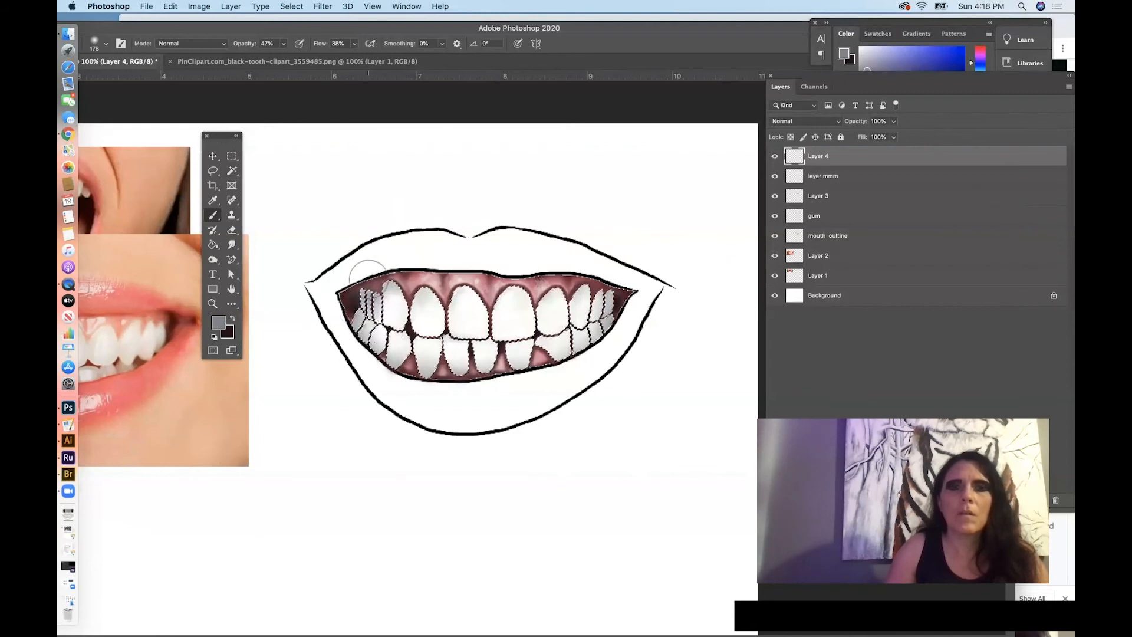
left_click(776, 157)
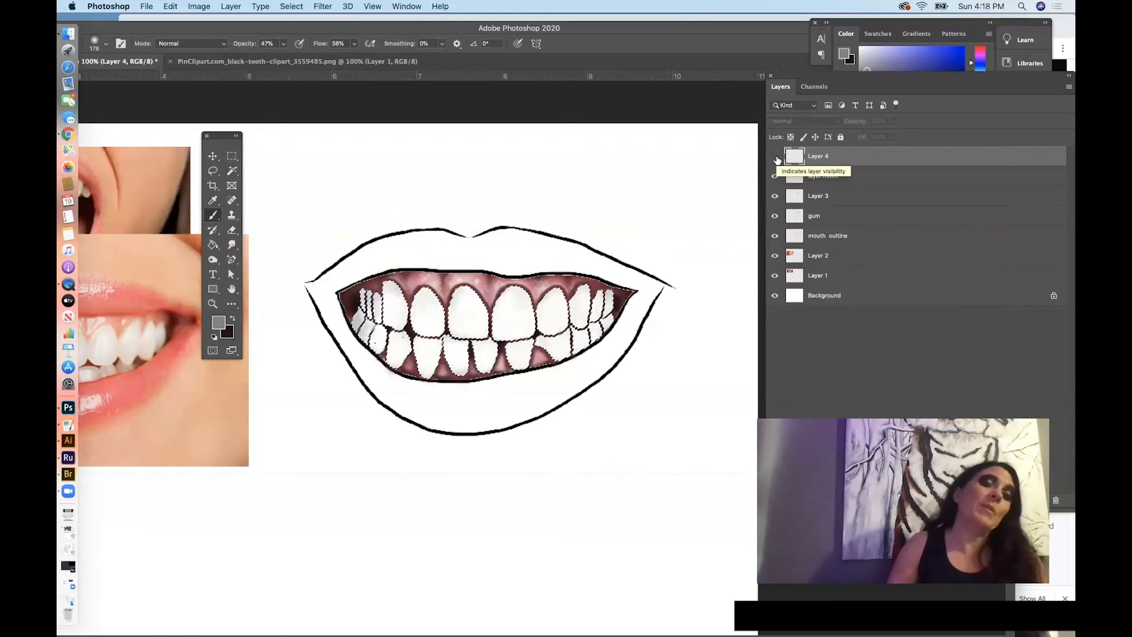
left_click(776, 157)
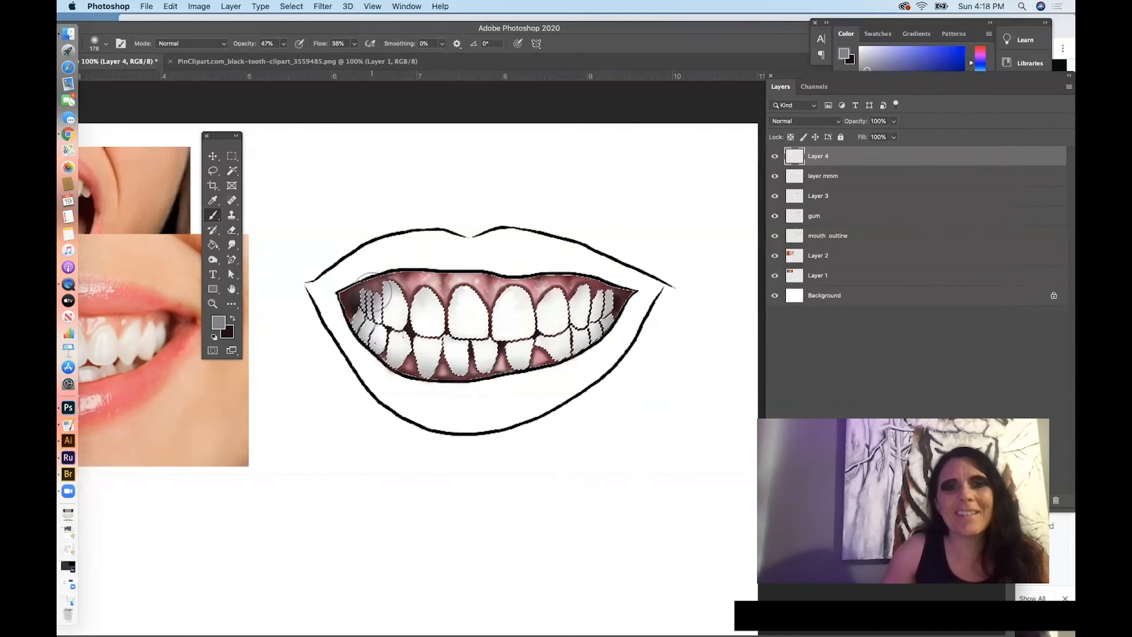
Shade the edges of individual teeth with a 31 px brush, undoing unwanted strokes around the right lateral incisor
right_click(381, 255)
key("Return")
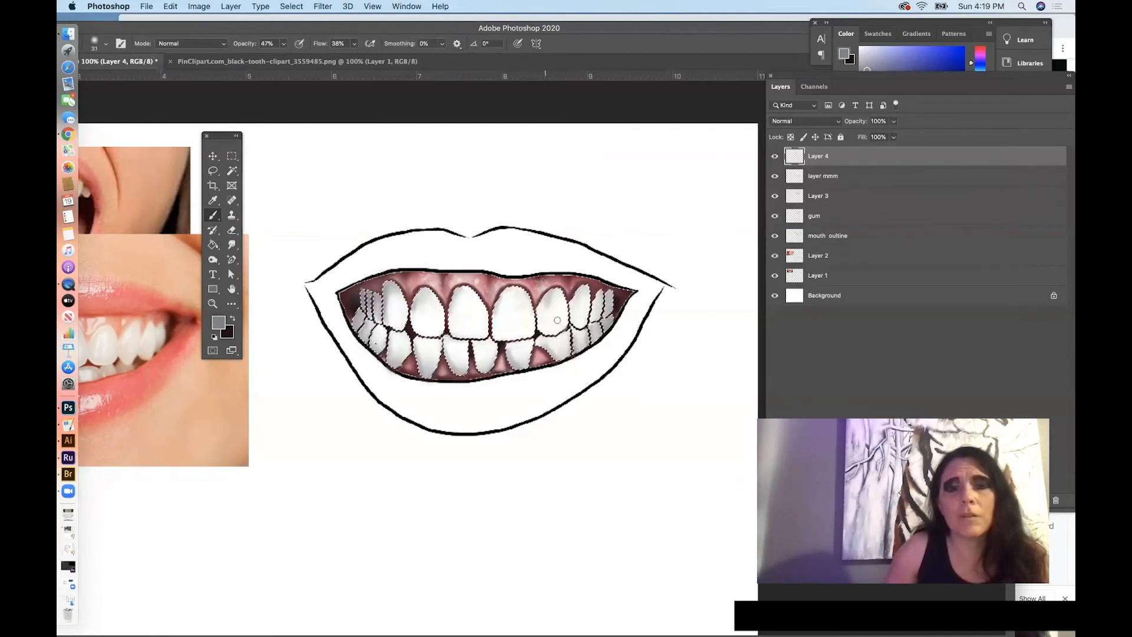
left_click(171, 7)
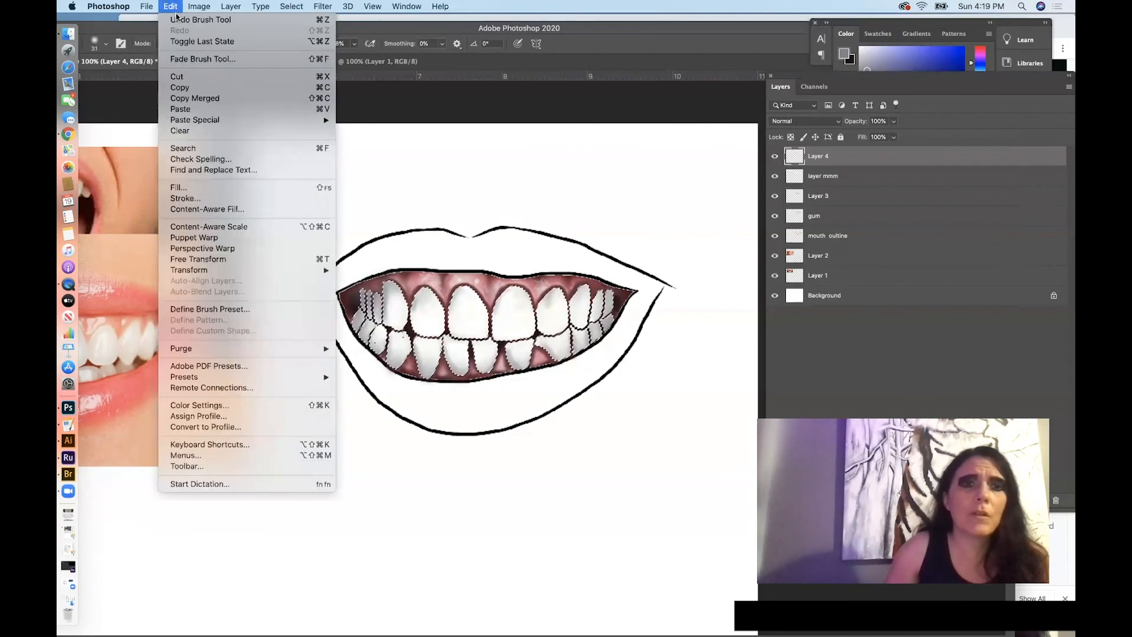
left_click(171, 6)
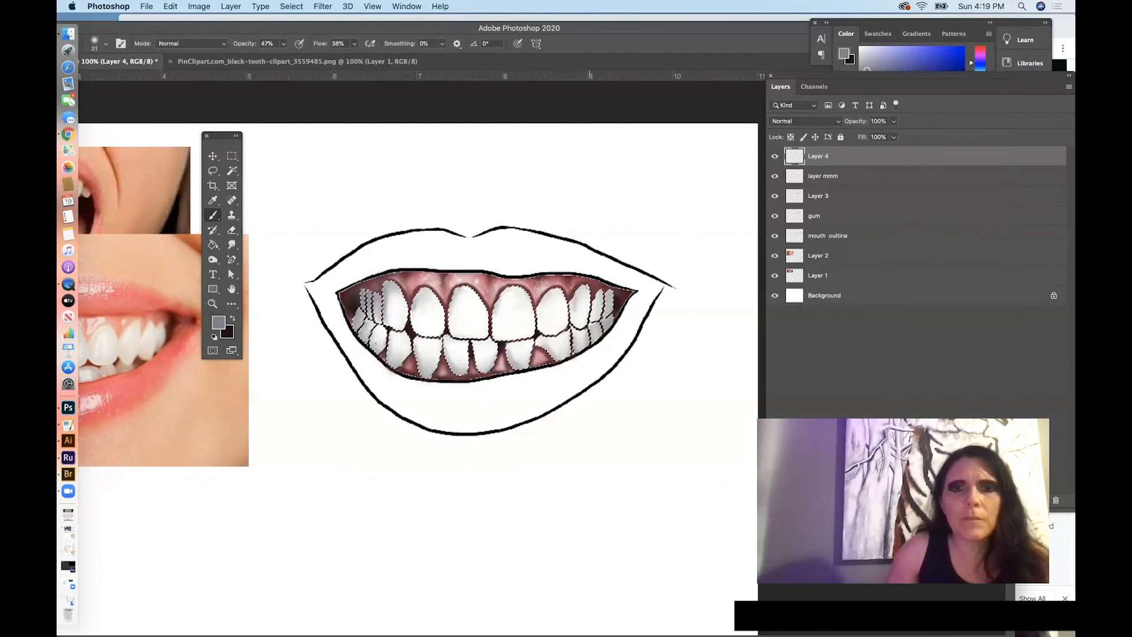
left_click(174, 6)
left_click(174, 7)
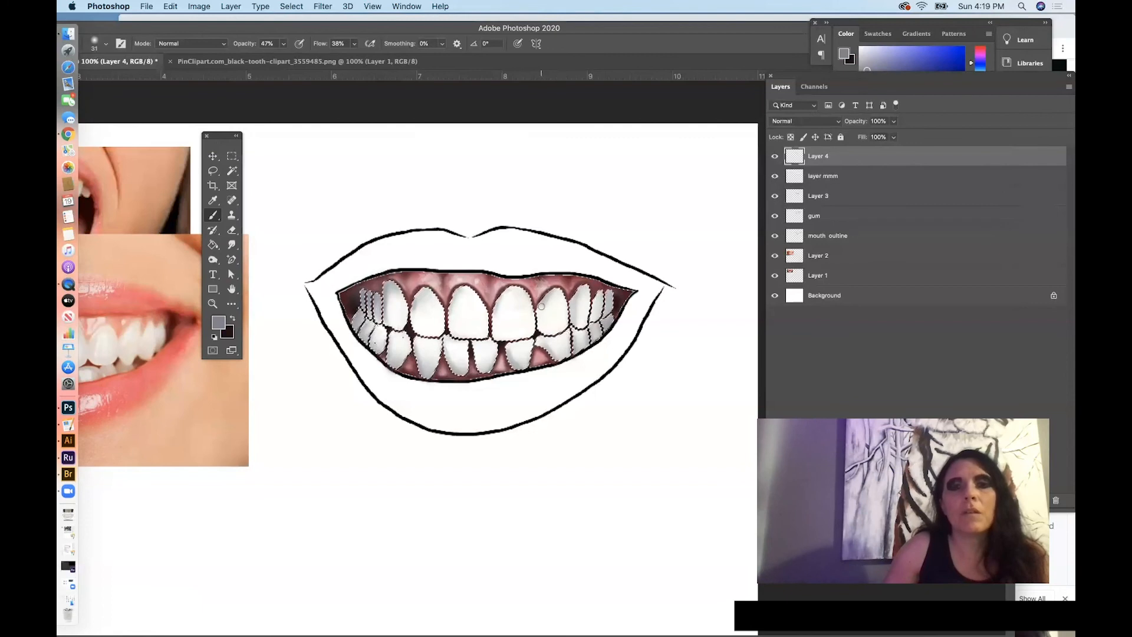
left_click(171, 7)
left_click(183, 20)
Enlarge the brush to 44 px and continue the soft grey shading along the tooth edges
right_click(553, 307)
left_click_drag(620, 330, 623, 330)
key("Return")
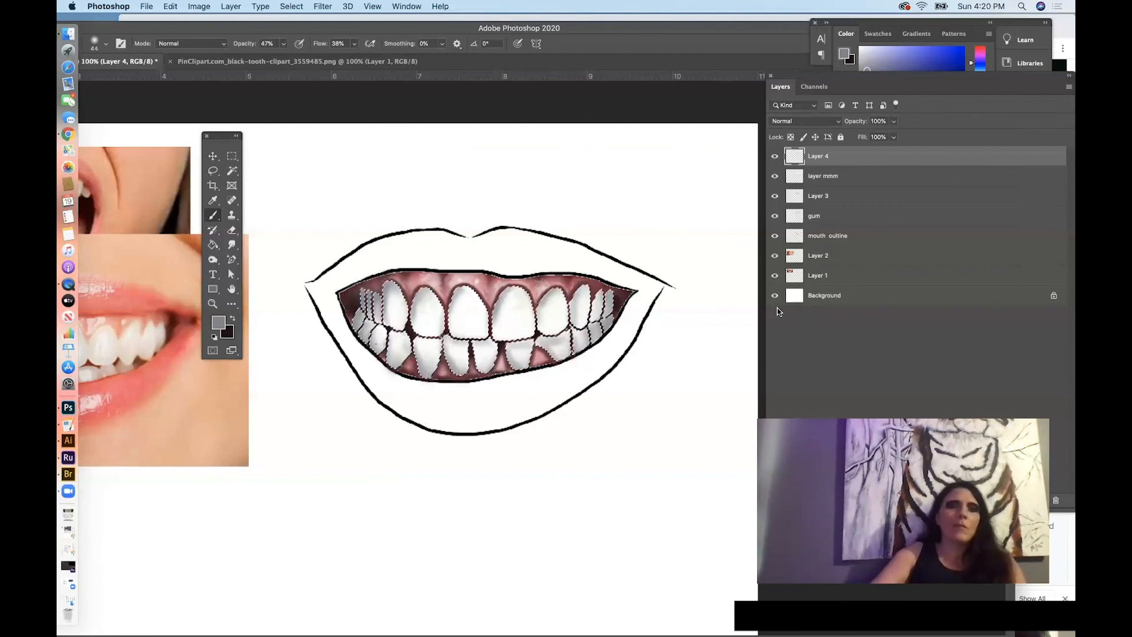
Enlarge the brush to 150 px and deepen the grey shading over the outer teeth
right_click(542, 150)
left_click_drag(642, 177, 645, 176)
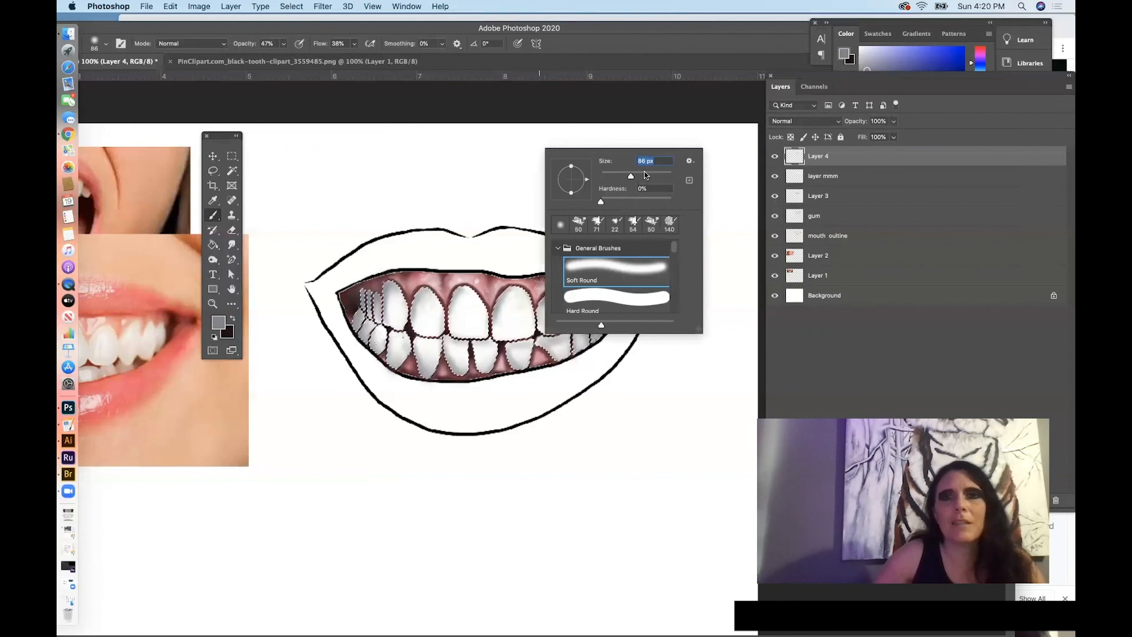
left_click(490, 156)
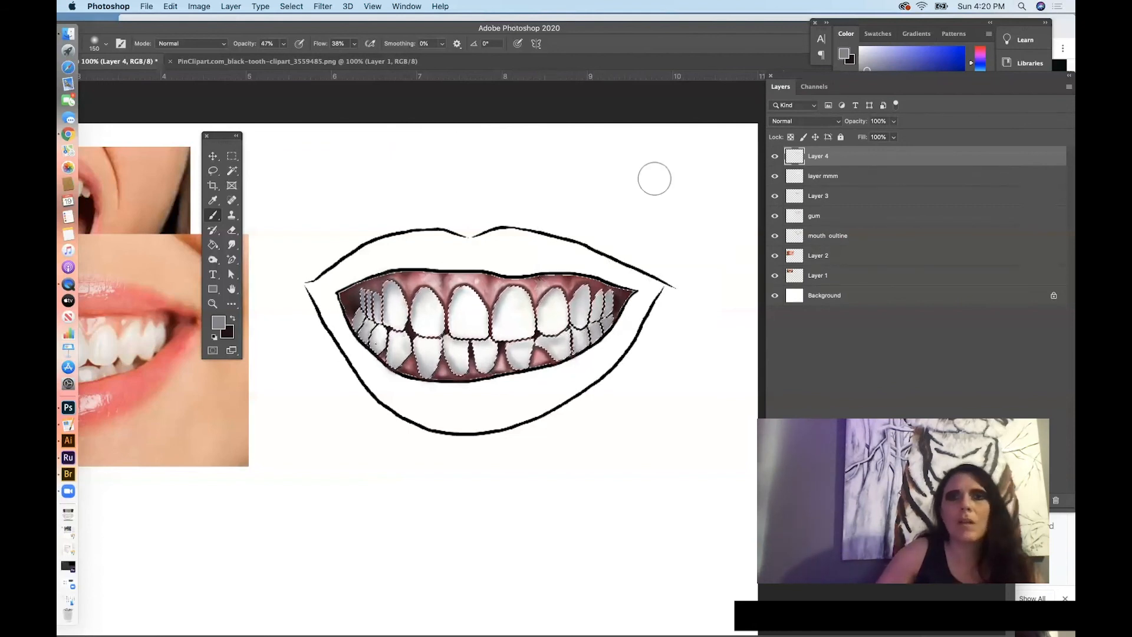
Open the History panel and place it beside the mouth drawing
left_click(407, 6)
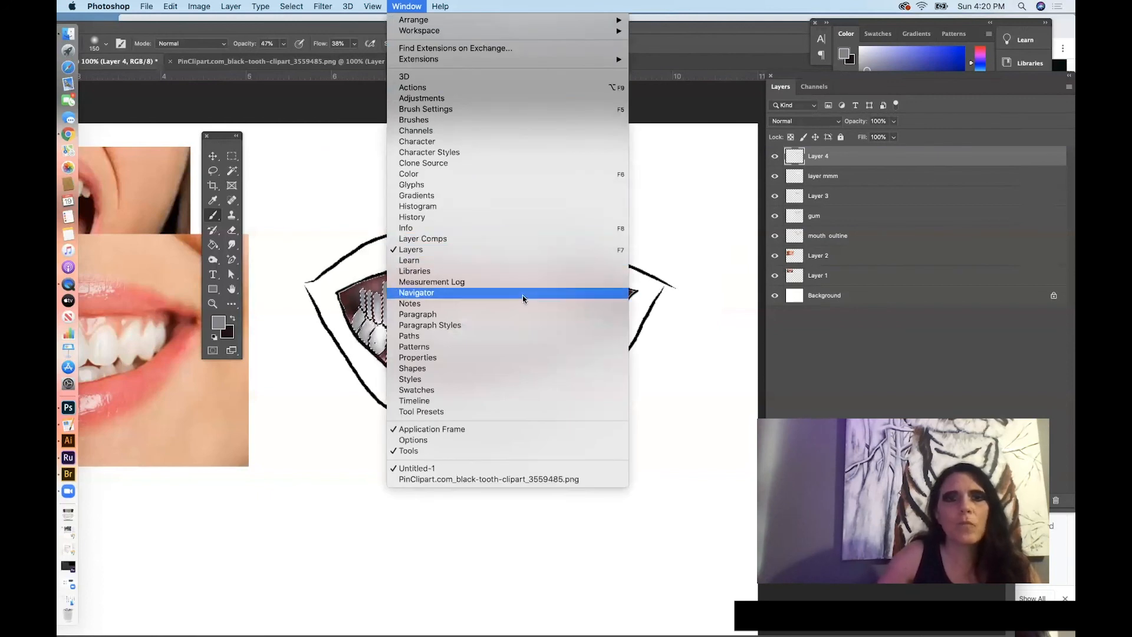
left_click(510, 216)
left_click_drag(917, 285, 733, 136)
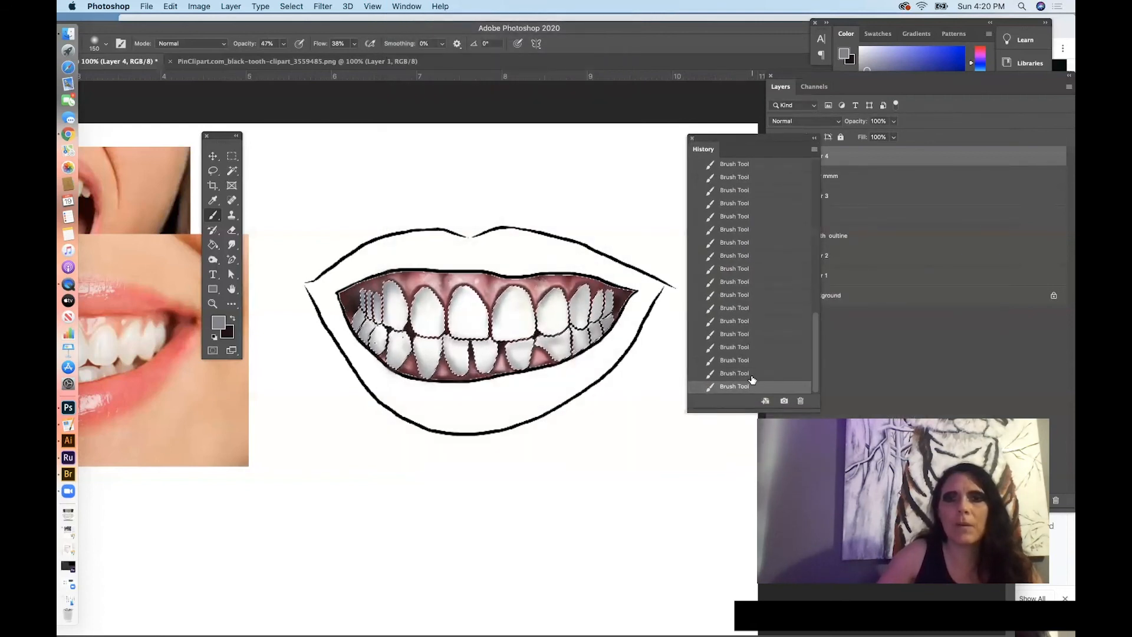
Compare the teeth with and without the most recent brush stroke using the history states
left_click(751, 377)
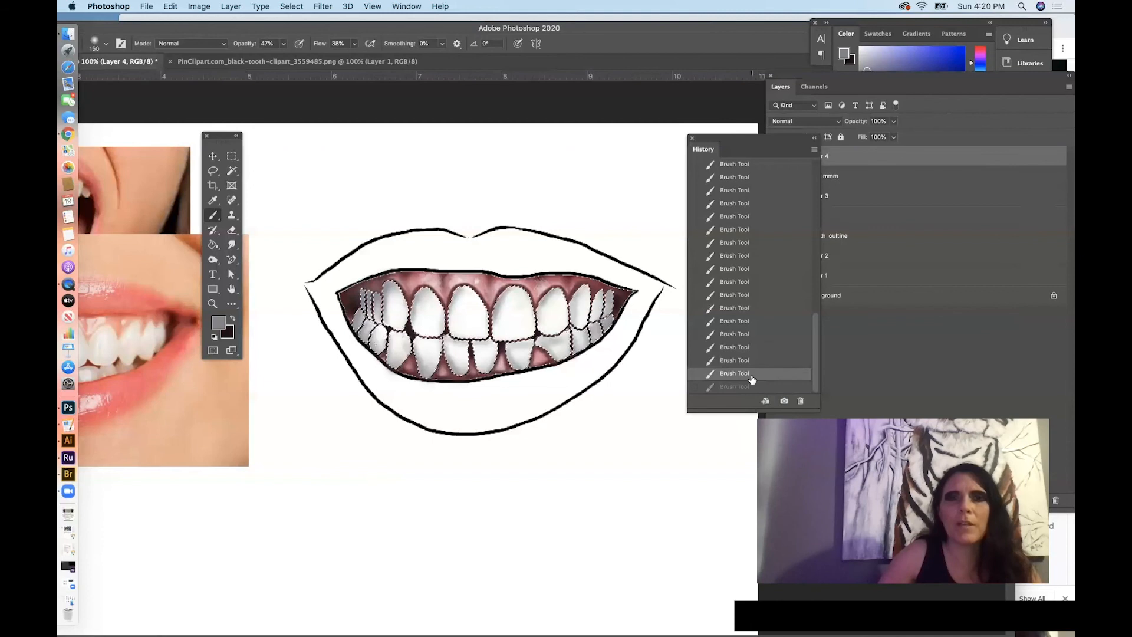
left_click(742, 385)
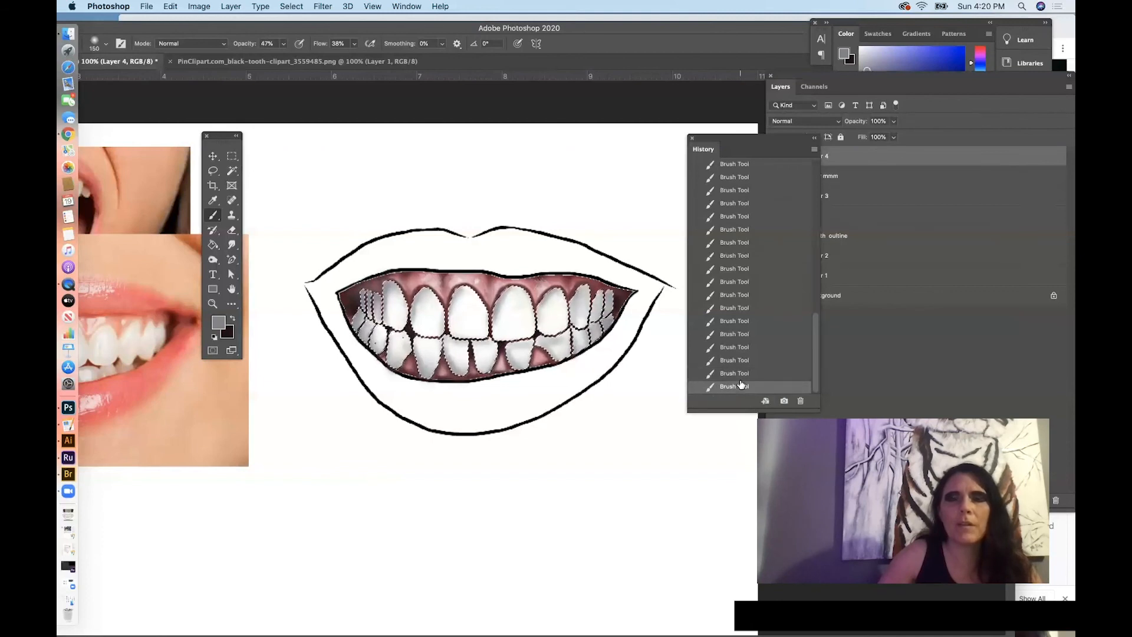
left_click(743, 375)
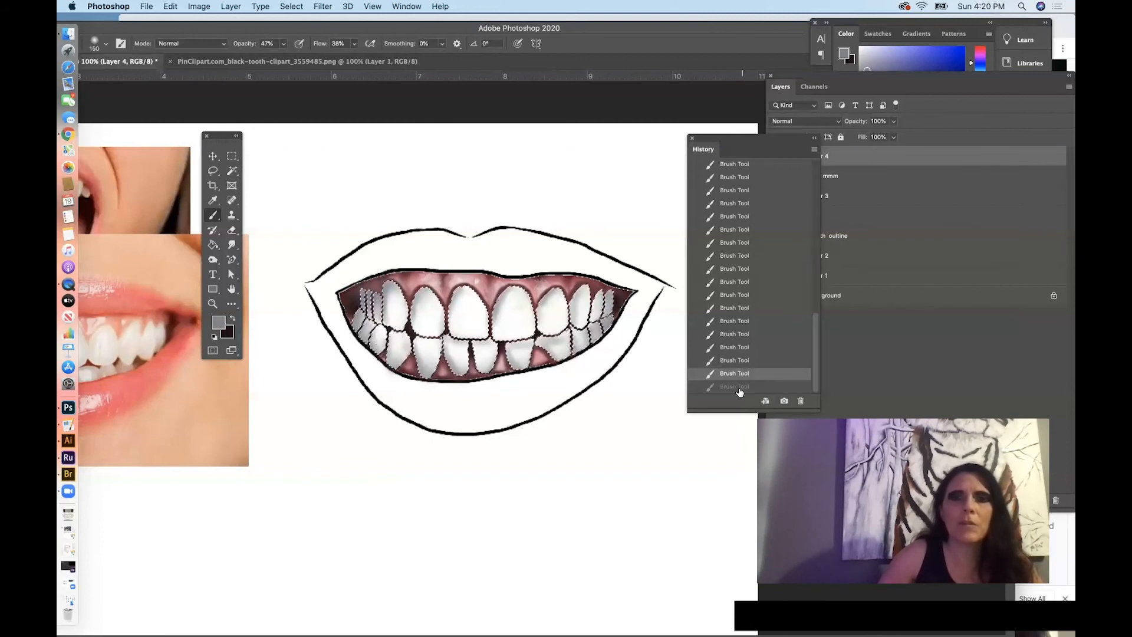
left_click(739, 388)
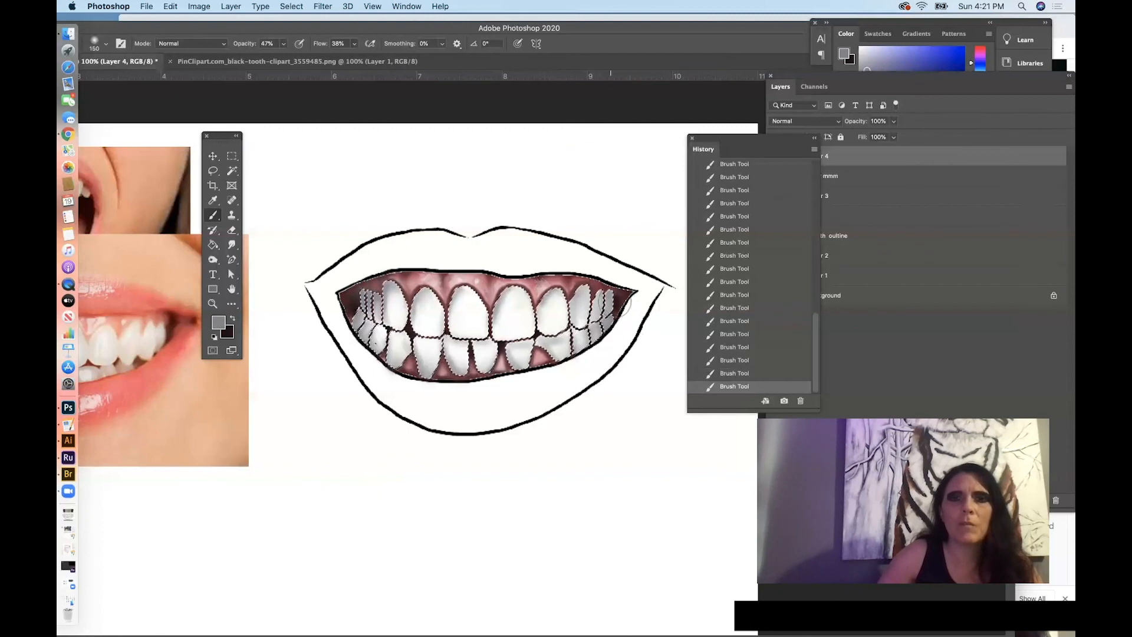
left_click(743, 375)
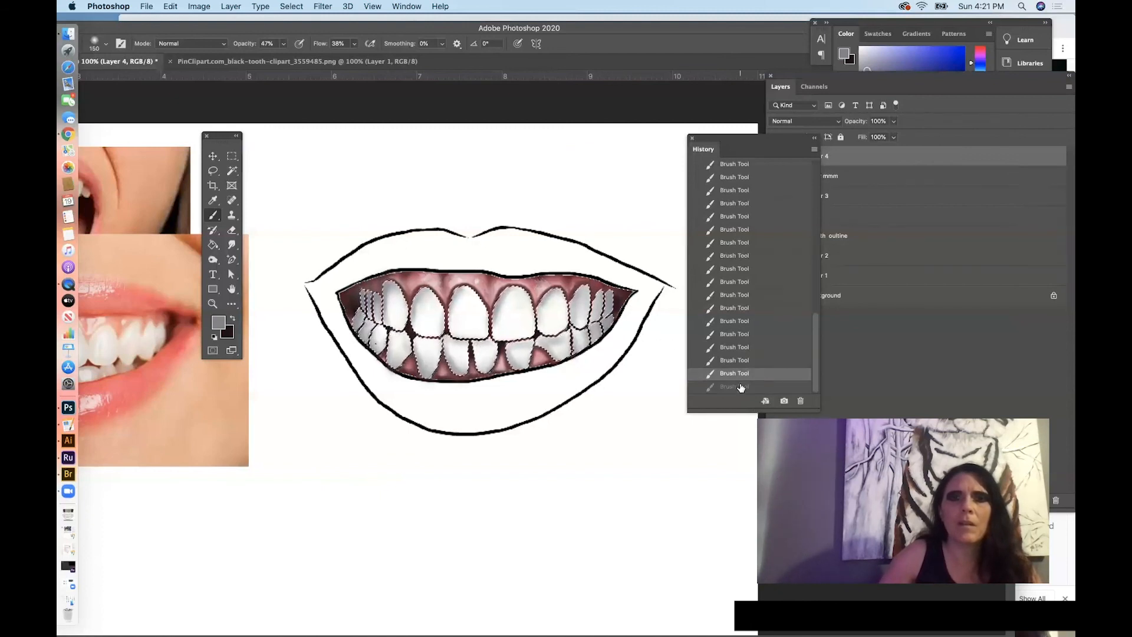
left_click(741, 388)
Step back through the latest brush strokes in the history and forward again to compare the tooth shading
left_click(742, 360)
left_click(743, 349)
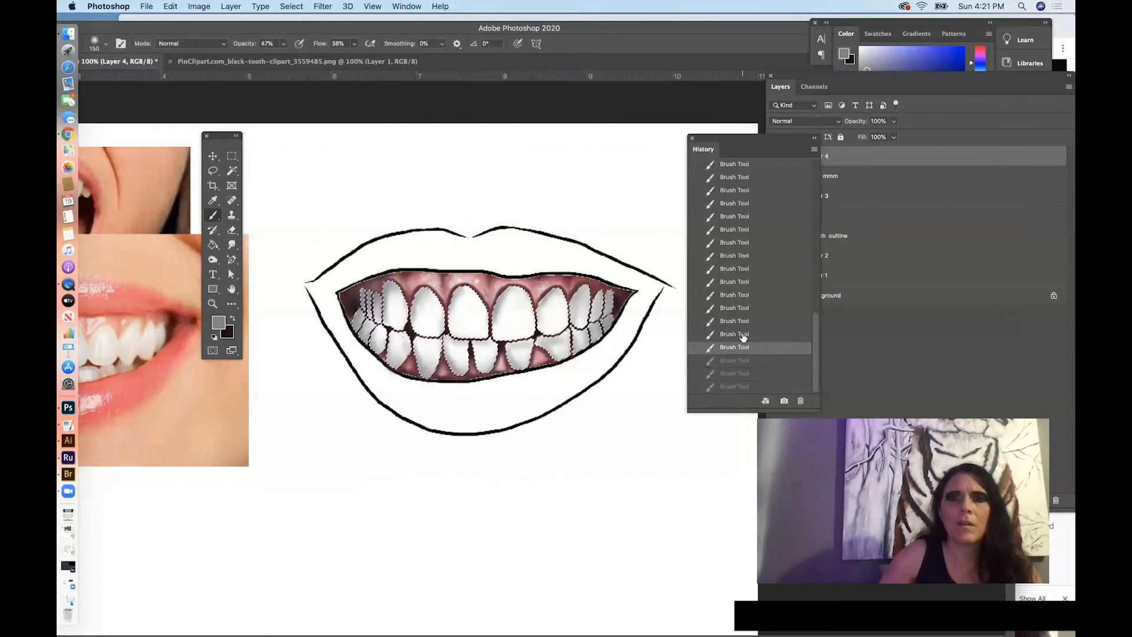
left_click(743, 336)
left_click(741, 322)
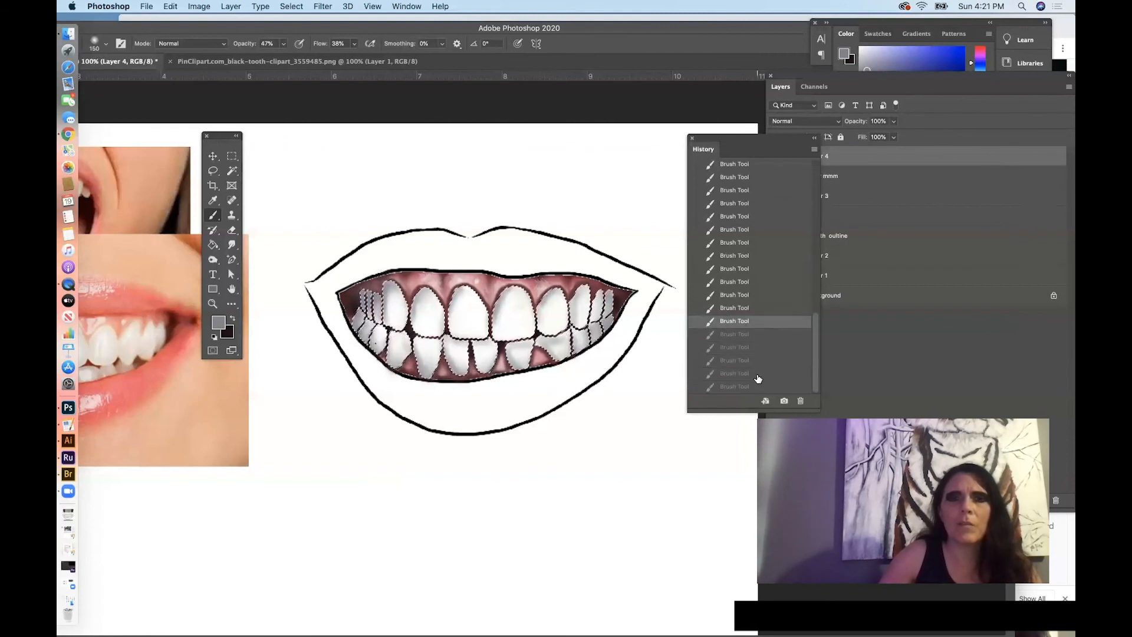
left_click(757, 373)
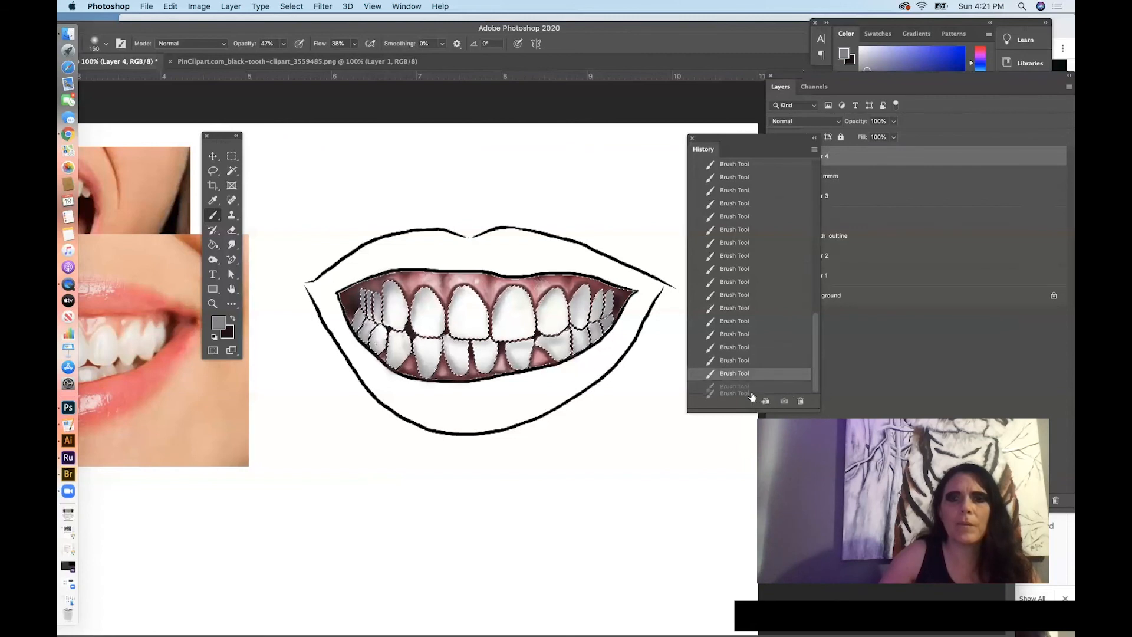
Revert the last six brush strokes through the history and repaint the soft grey shading on the outer upper tooth
left_click(747, 386)
left_click(746, 374)
left_click(744, 360)
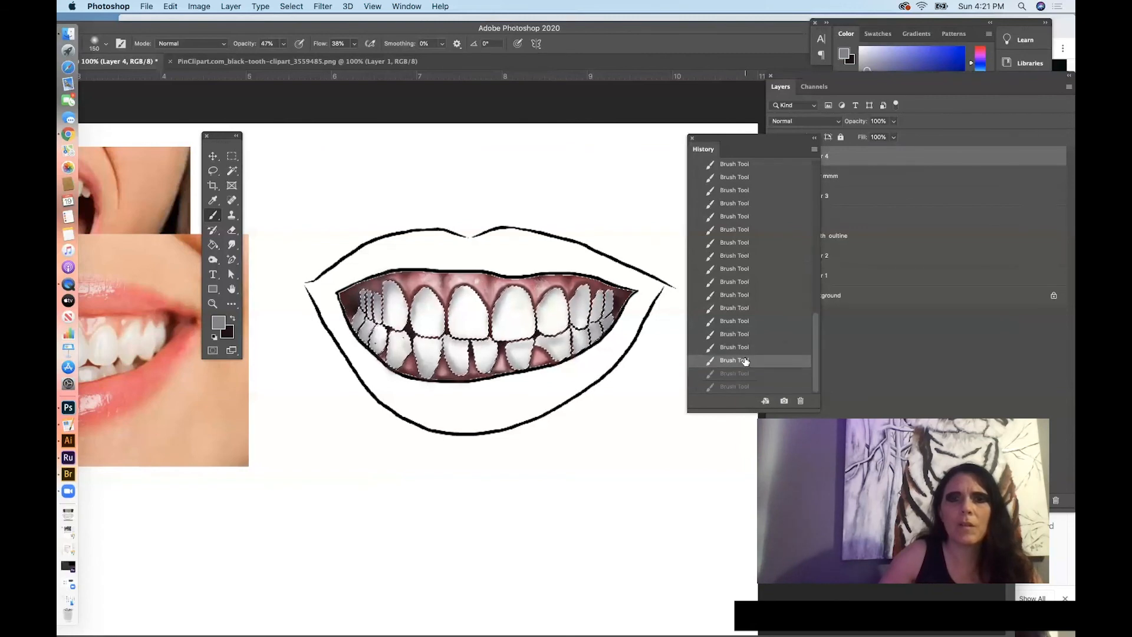
left_click(747, 348)
left_click(748, 334)
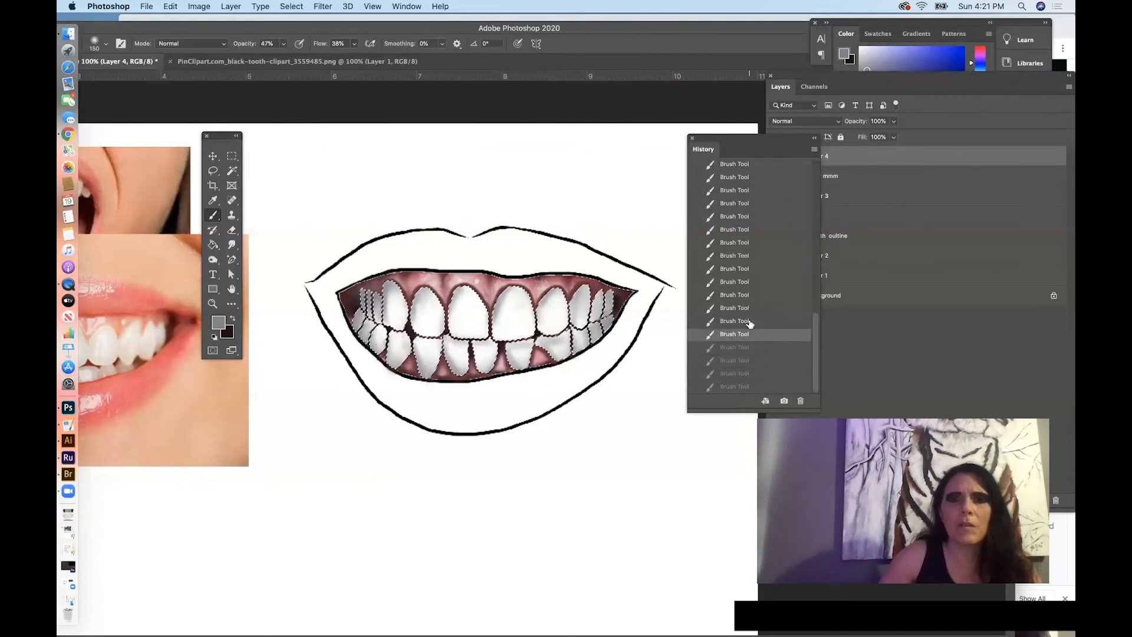
left_click(749, 322)
left_click(746, 310)
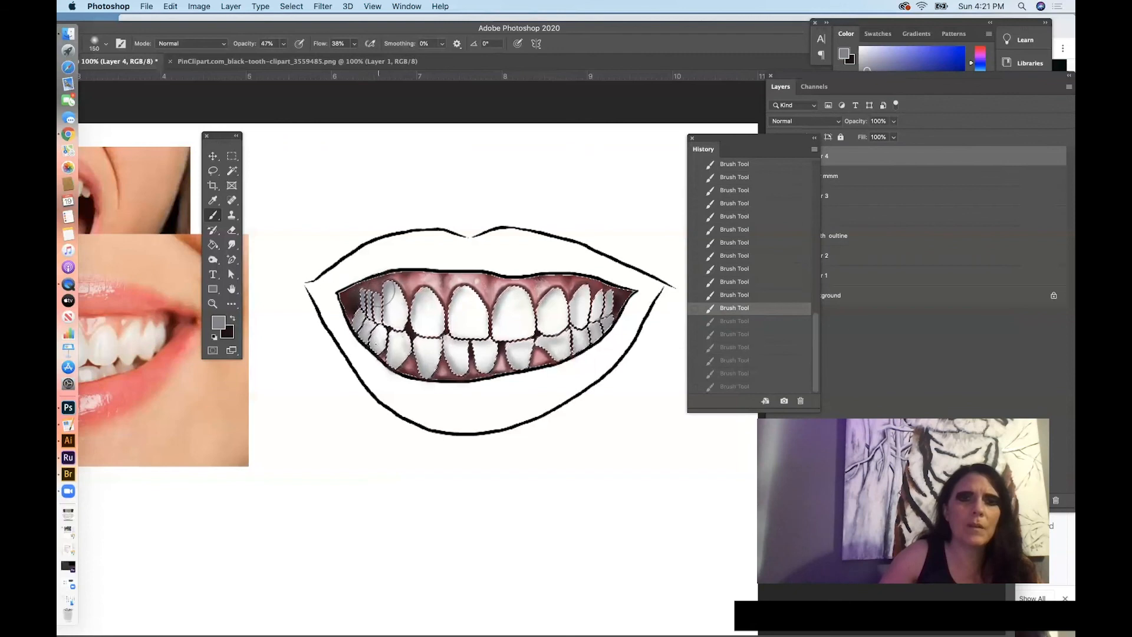
left_click(389, 293)
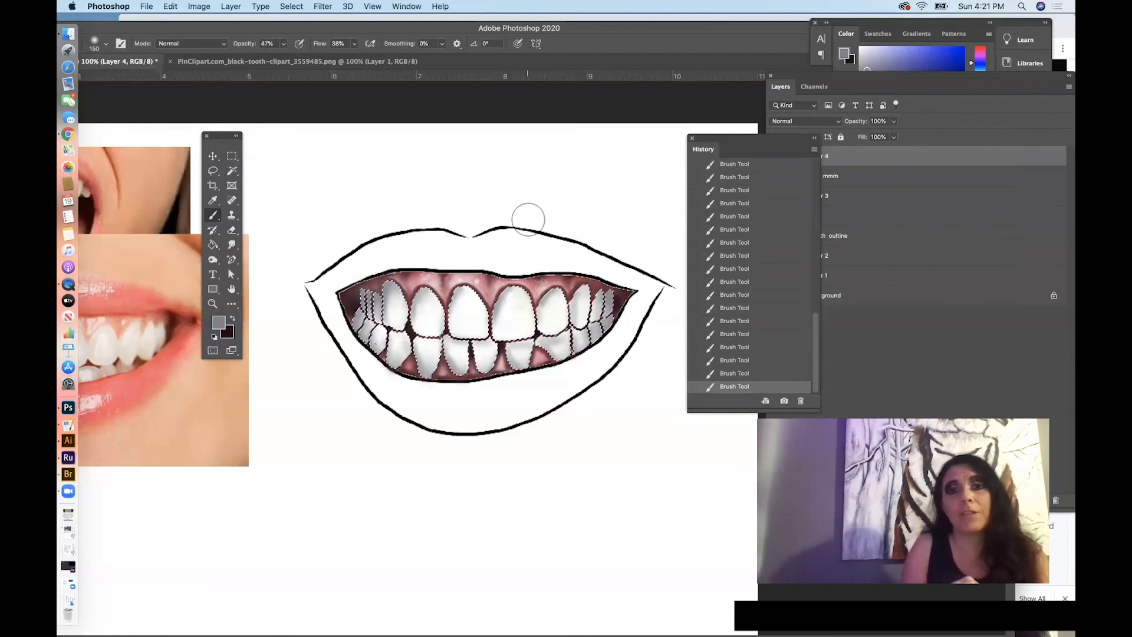
Deselect the teeth selection and close the History panel
left_click(291, 6)
left_click(295, 32)
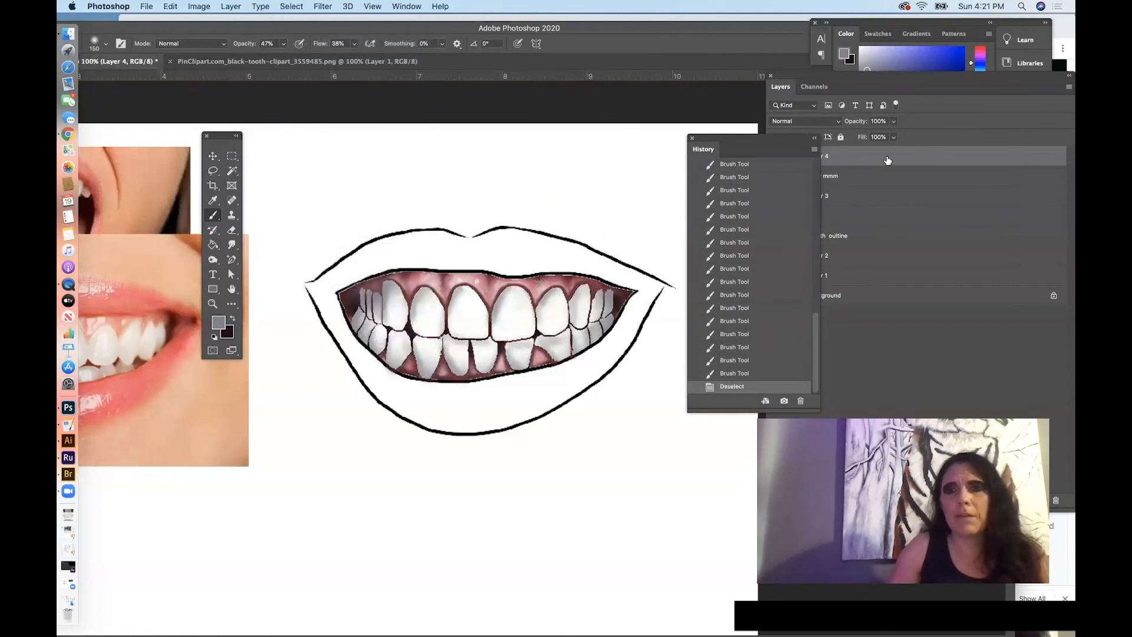
left_click(692, 138)
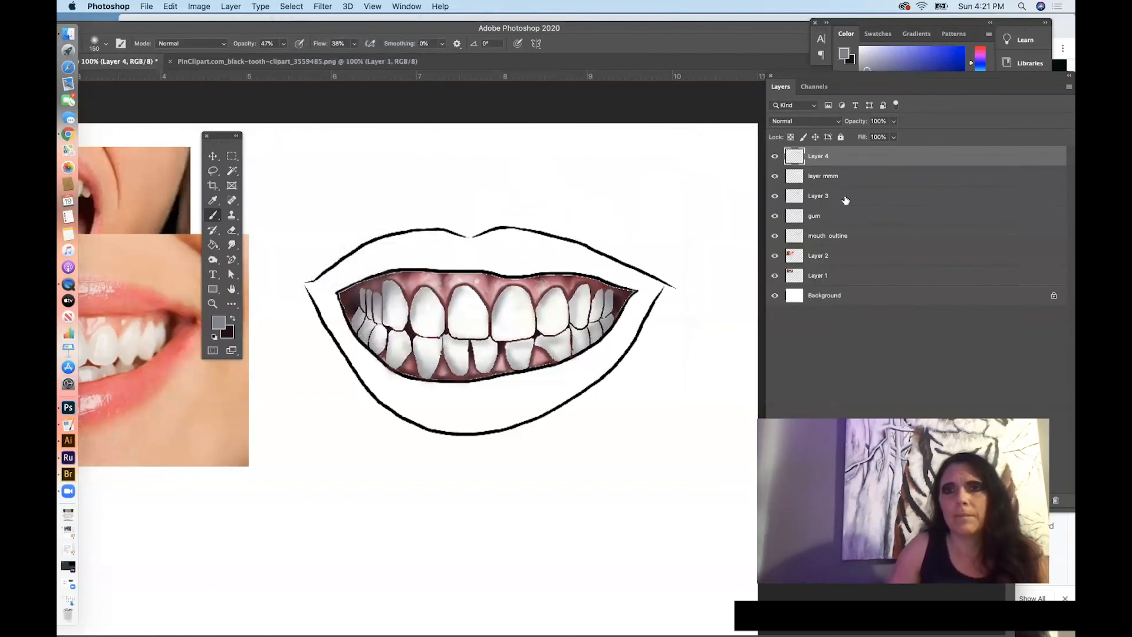
Compare the drawing with and without the mouth outline and gum layers, including up close at 300% zoom
left_click(775, 236)
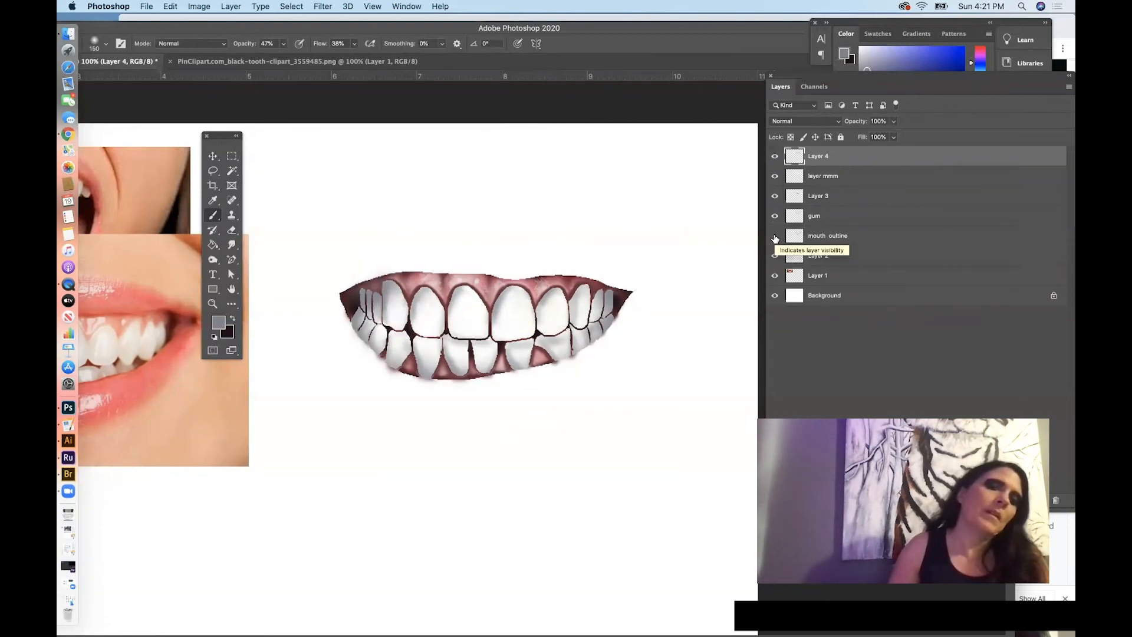
left_click(775, 237)
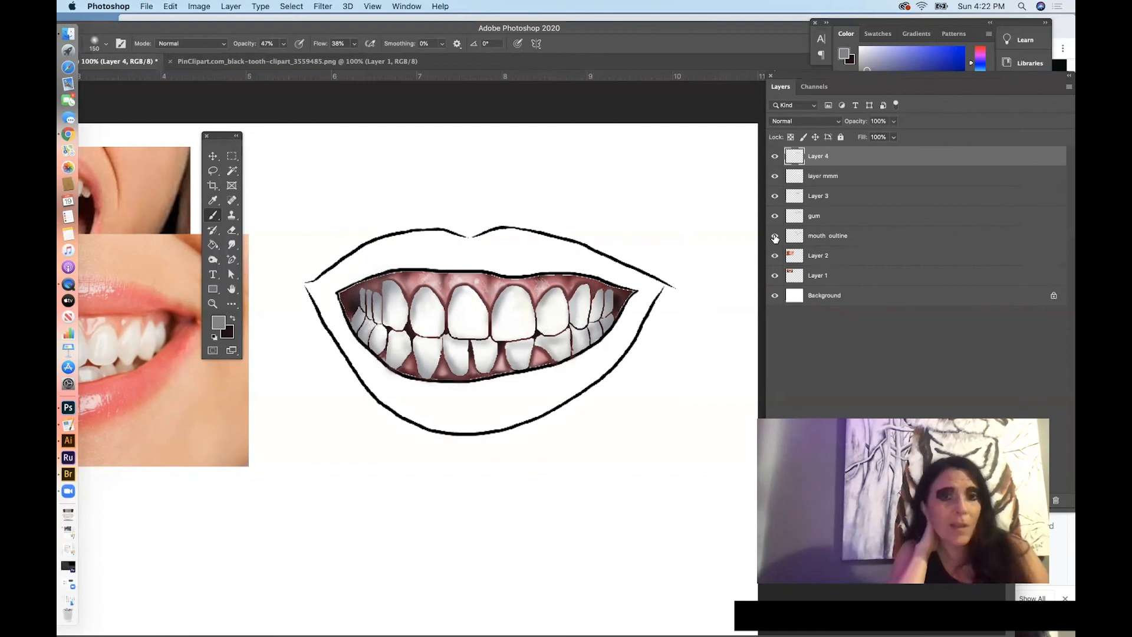
left_click(212, 304)
left_click(458, 377)
left_click(458, 377)
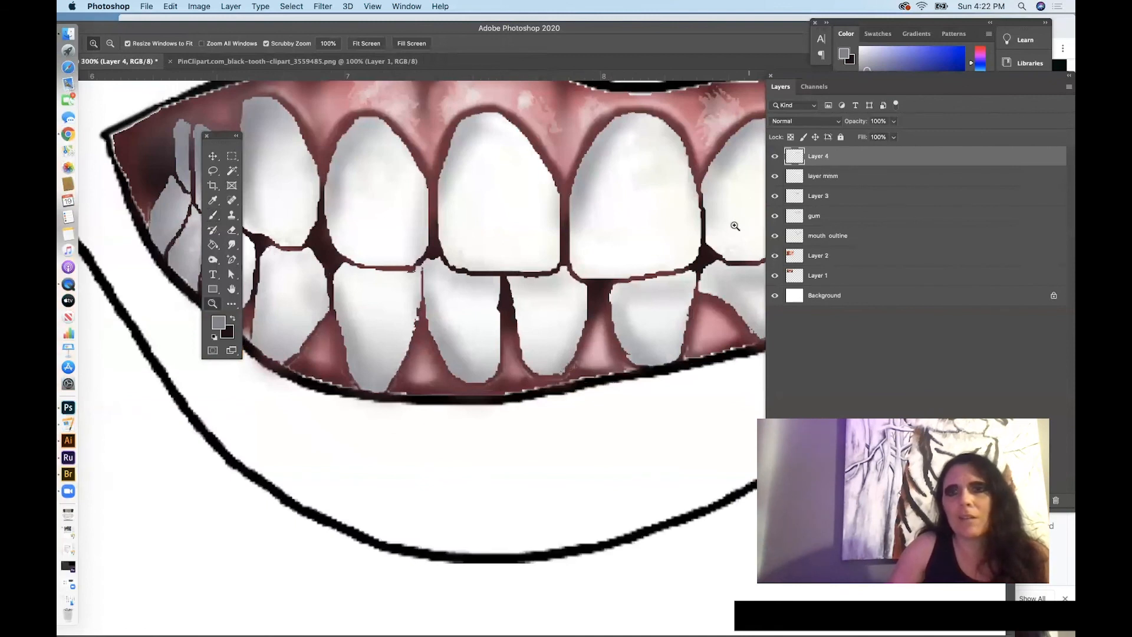
left_click(775, 236)
left_click(775, 236)
left_click(774, 215)
left_click(775, 216)
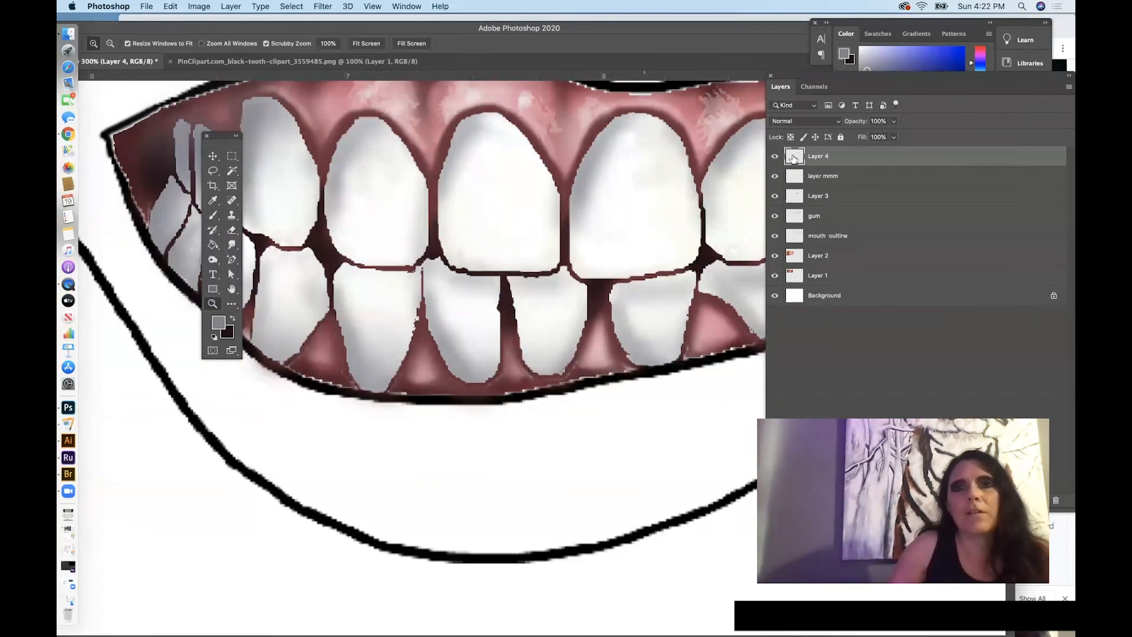
Examine what layer mmm and Layer 3 contribute to the teeth by temporarily hiding each one
left_click(775, 176)
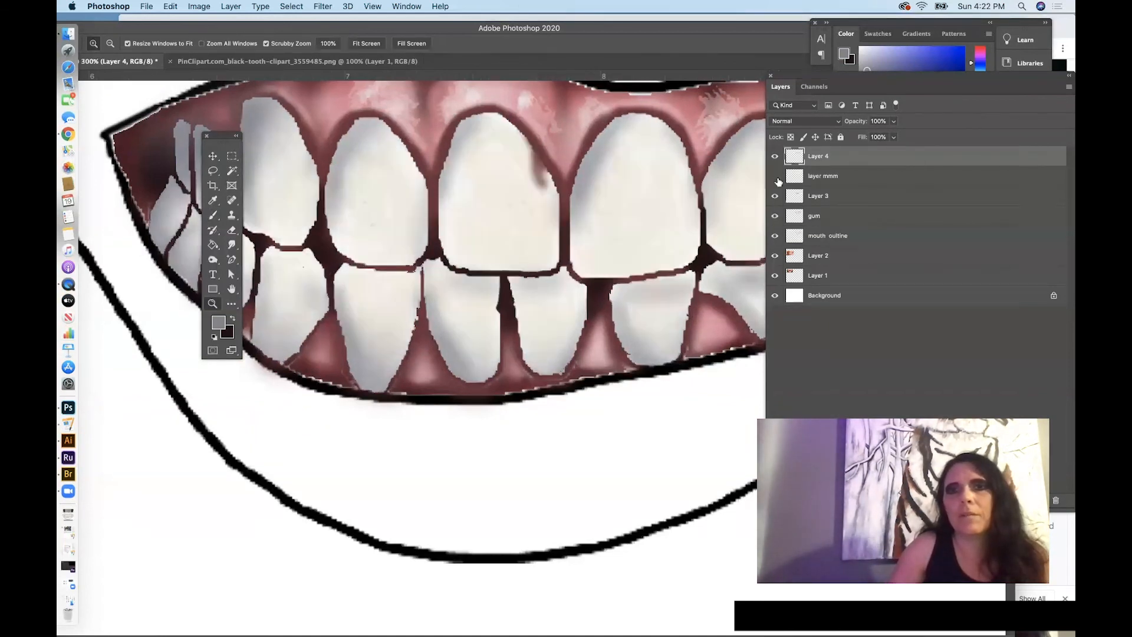
left_click(774, 196)
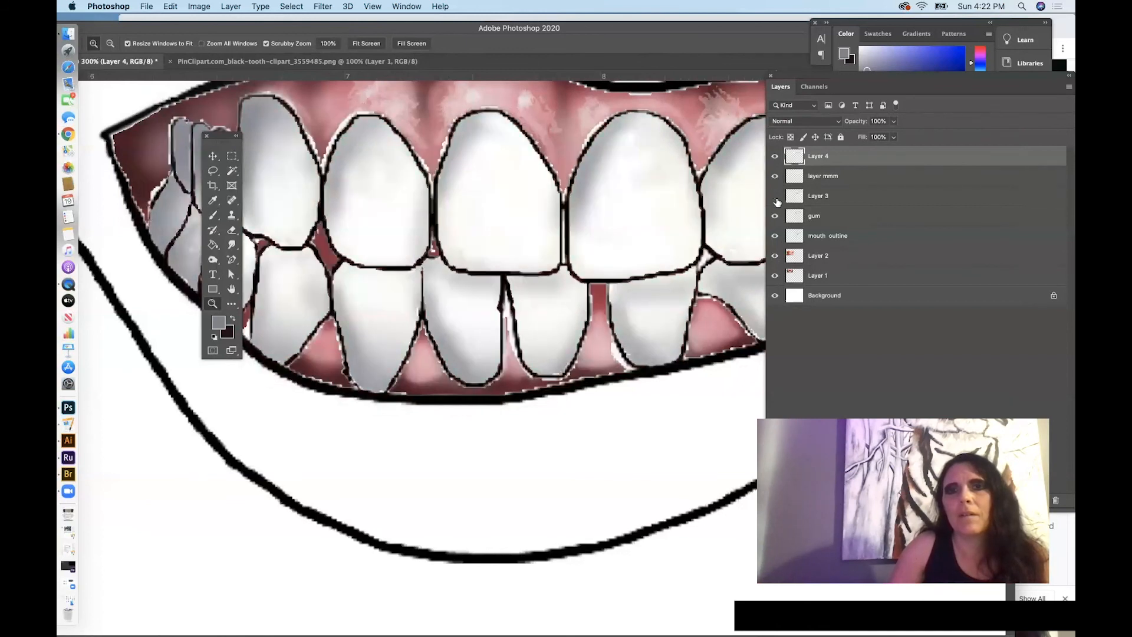
left_click(775, 198)
left_click(774, 180)
left_click(775, 180)
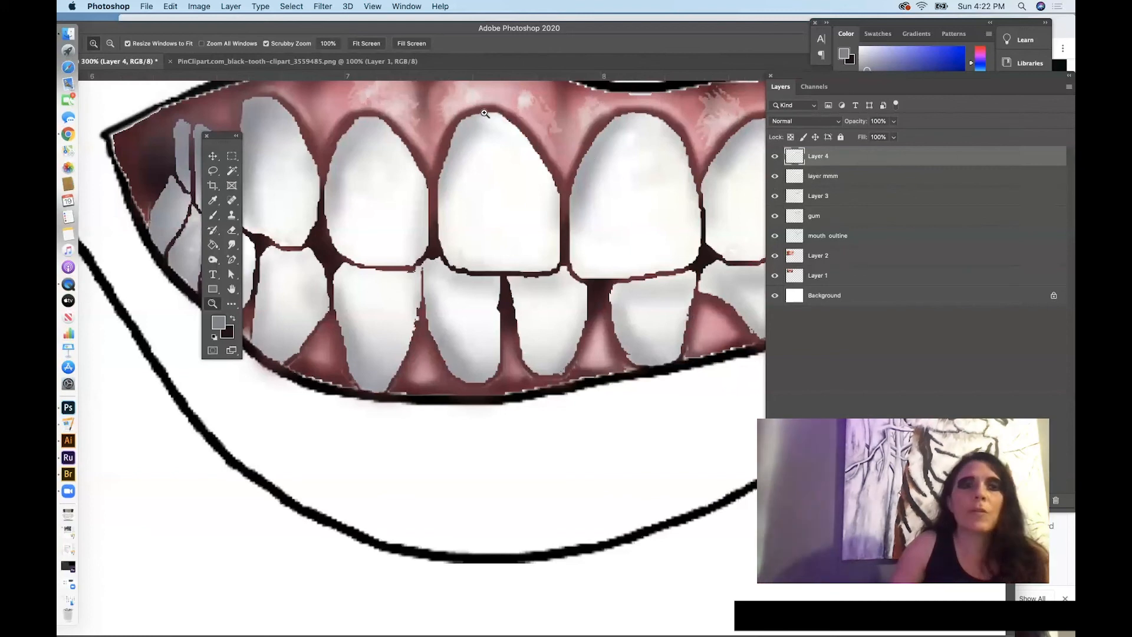
left_click(322, 6)
mouse_move(416, 151)
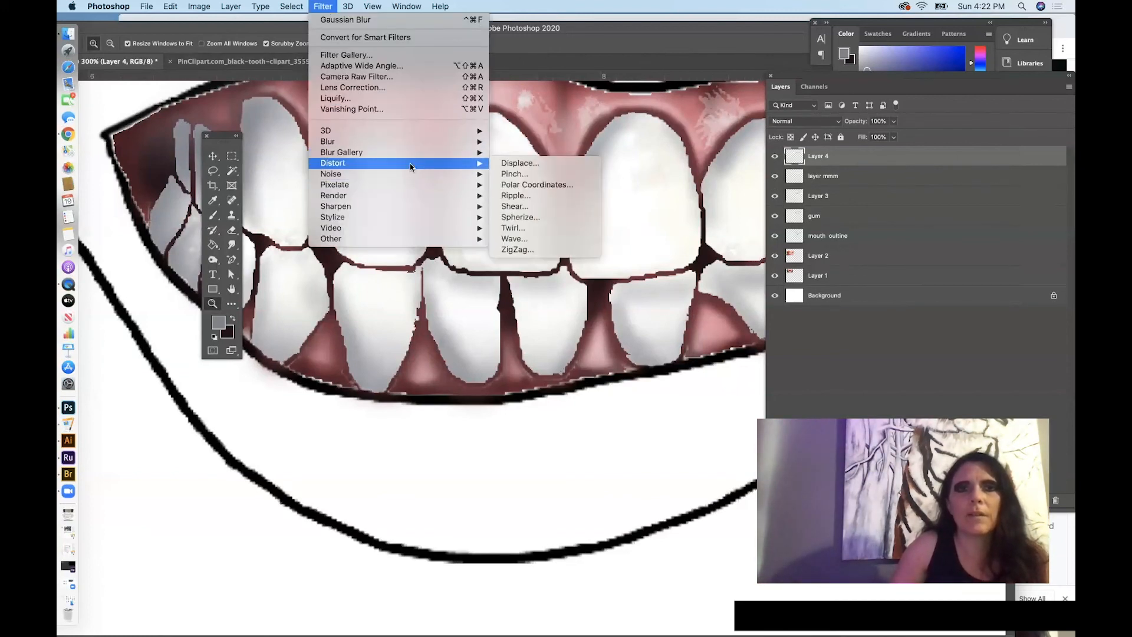
left_click(516, 185)
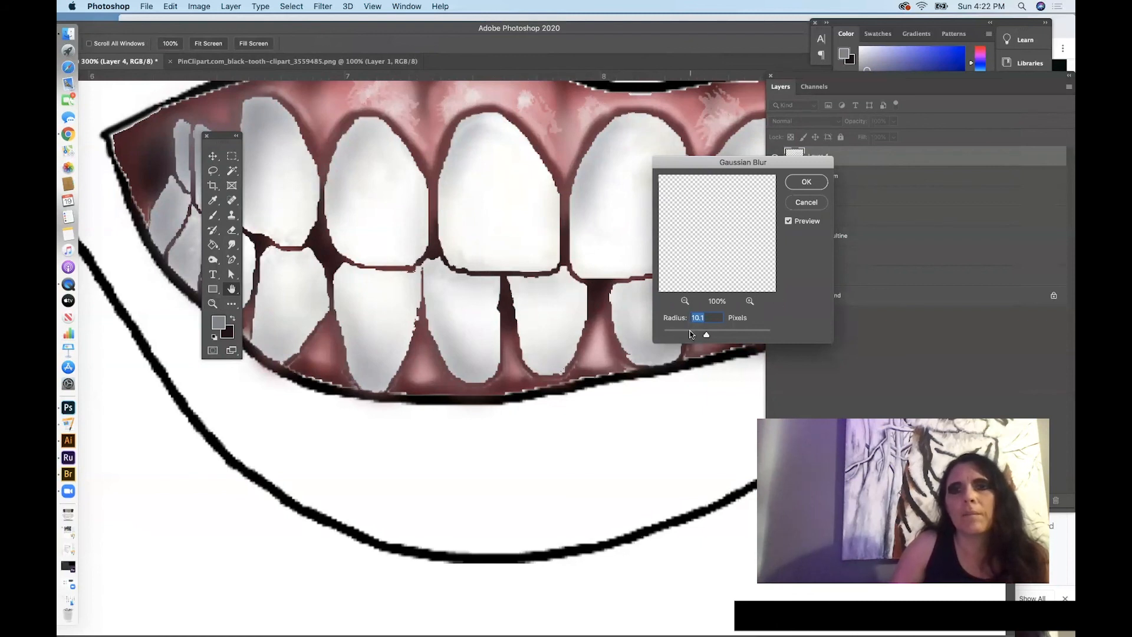
left_click(691, 334)
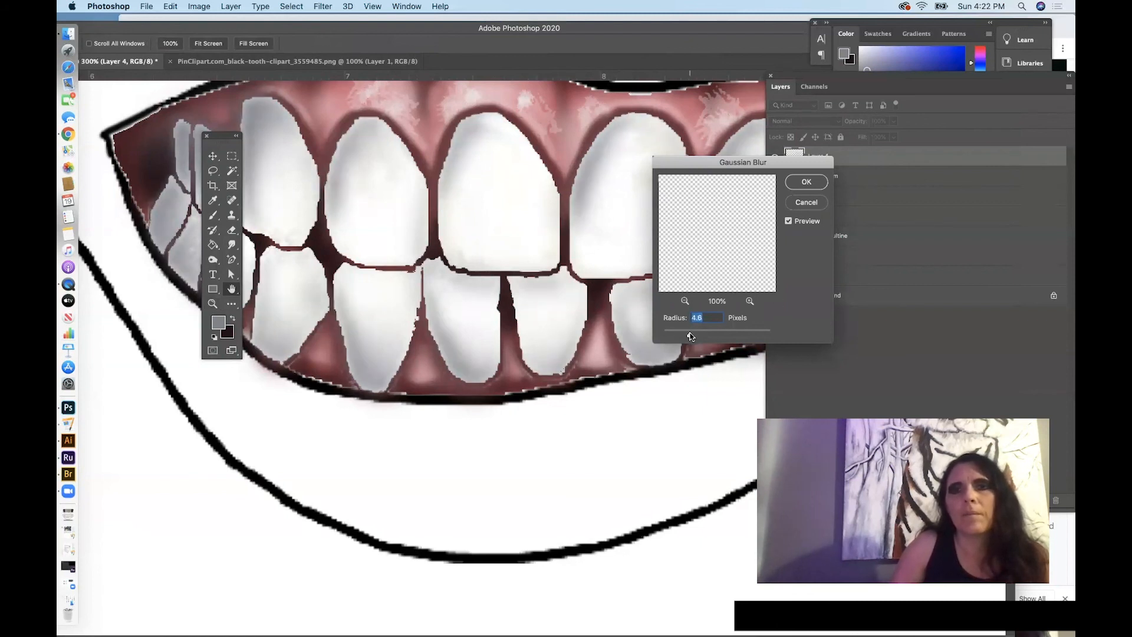
left_click(806, 203)
Switch to the Smudge tool and view the drawn mouth beside the reference photos at 66.7% zoom
left_click(774, 197)
left_click(774, 197)
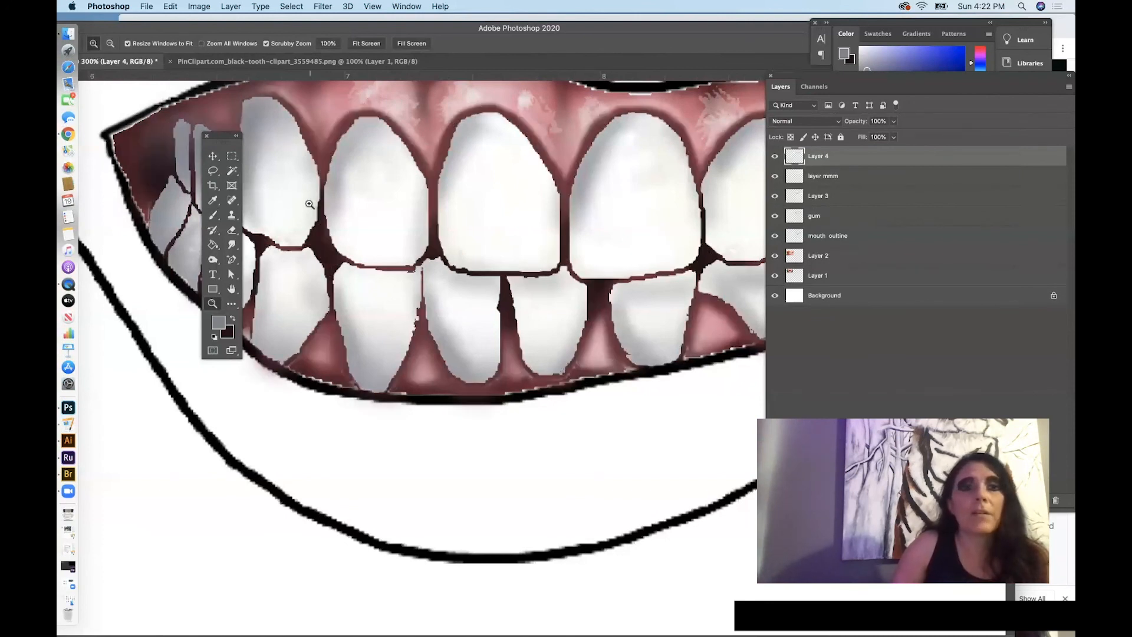
left_click(230, 245)
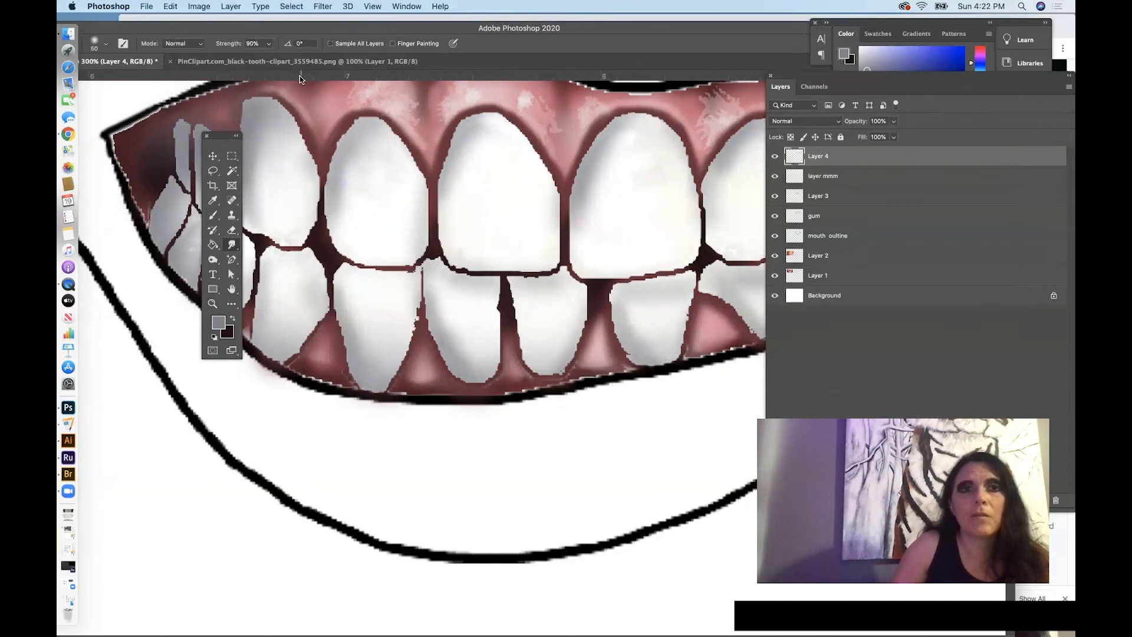
left_click(269, 44)
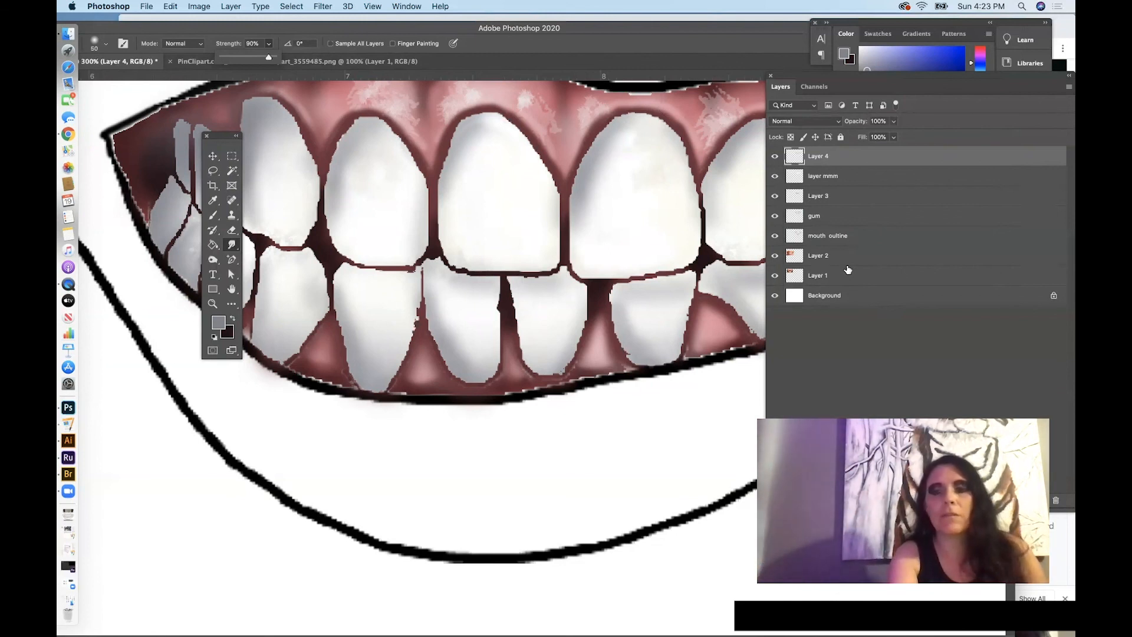
key("super+1")
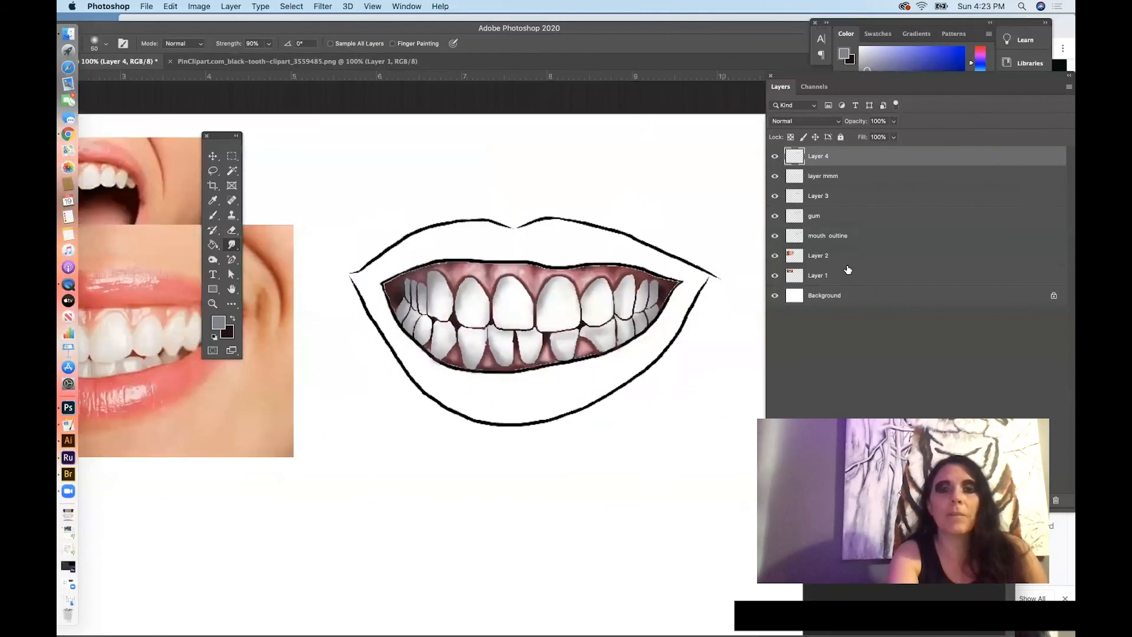
key("super+minus")
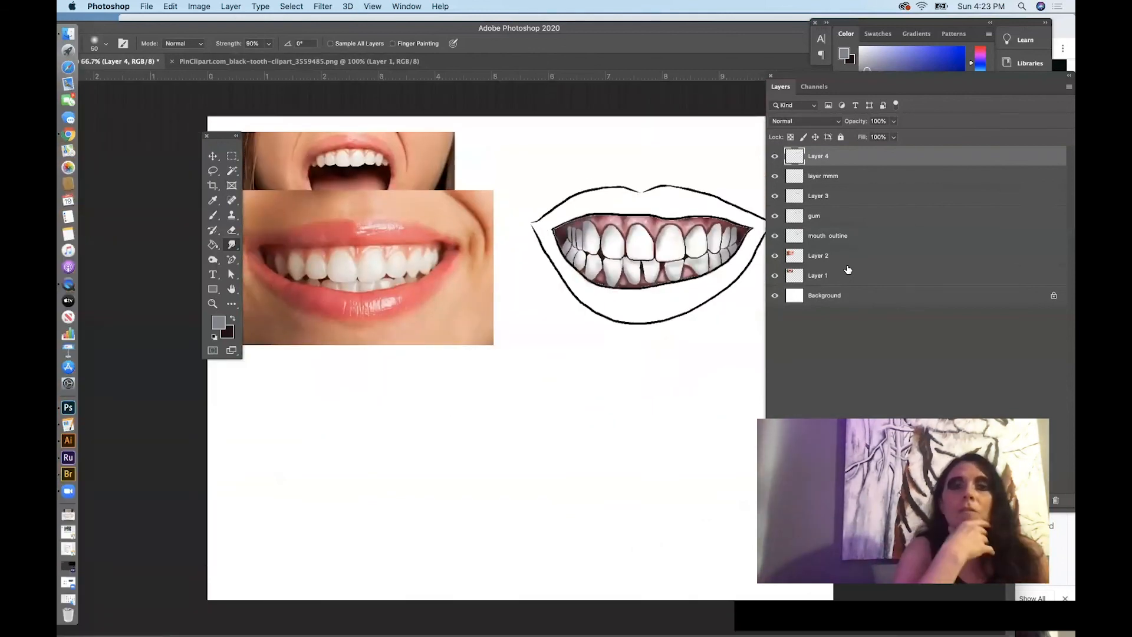